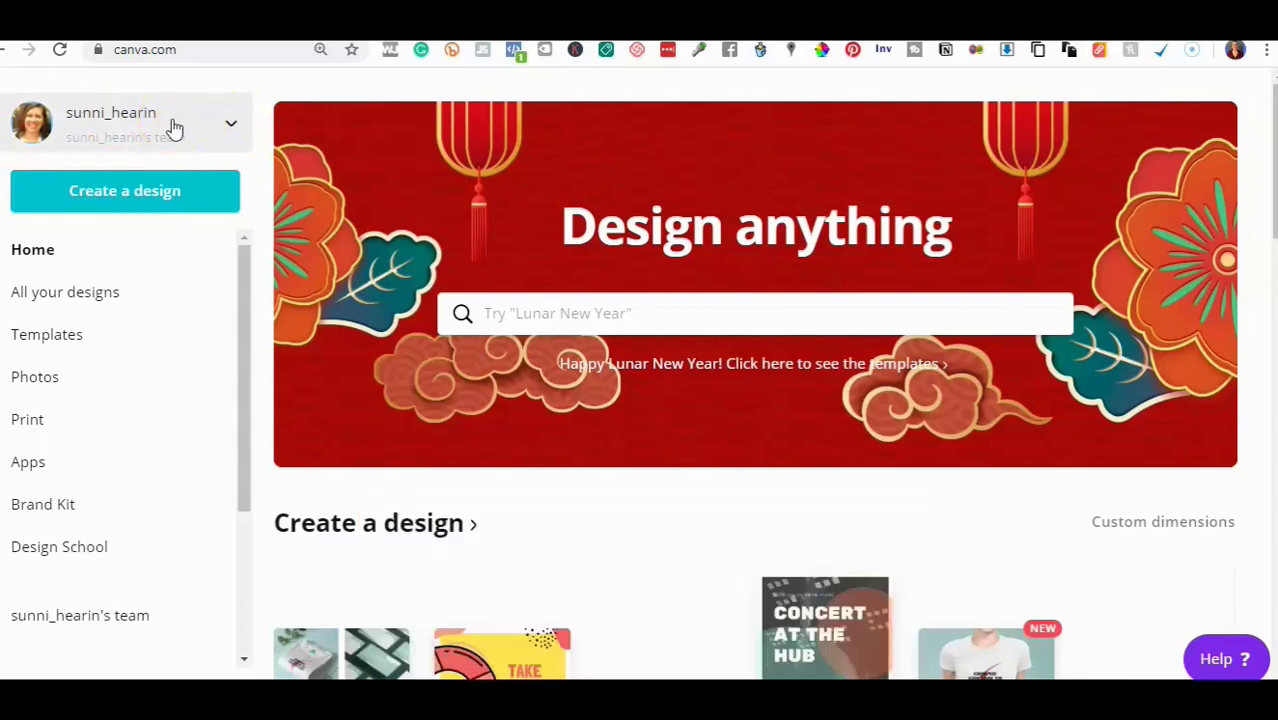
Create a new blank Instagram Post design.
left_click(168, 130)
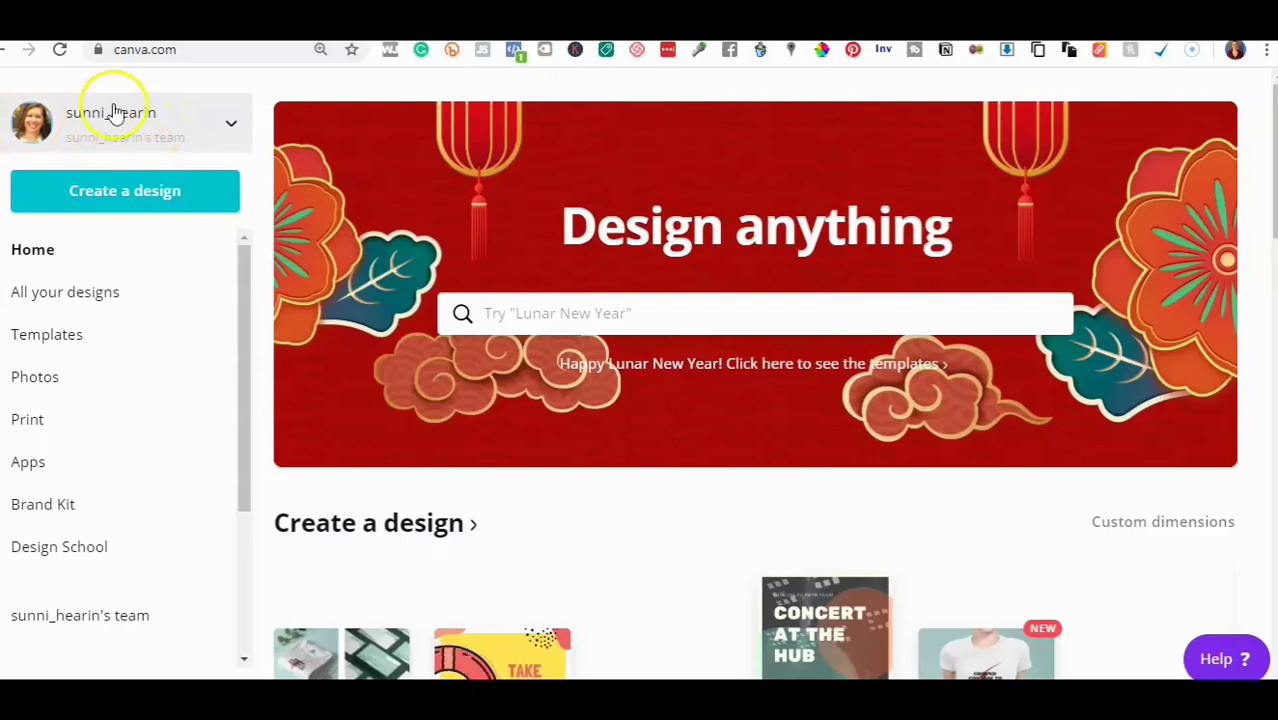
left_click(87, 195)
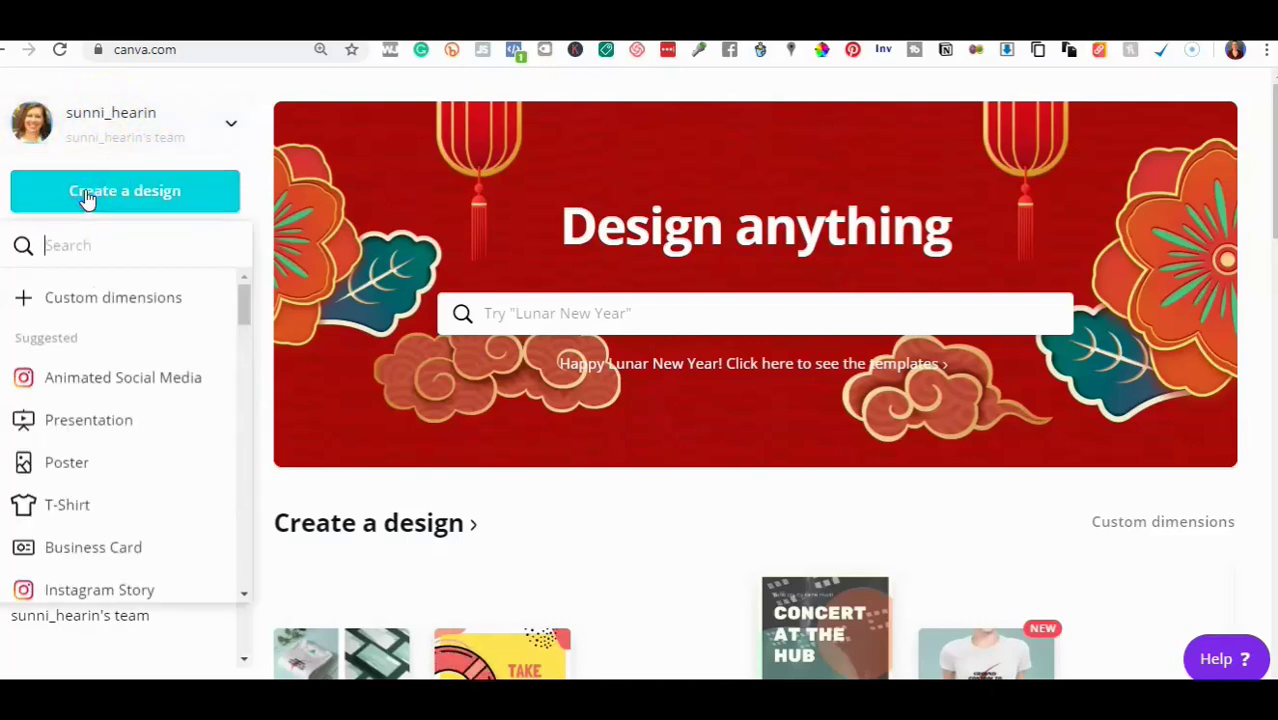
scroll(91, 407, "down", 2)
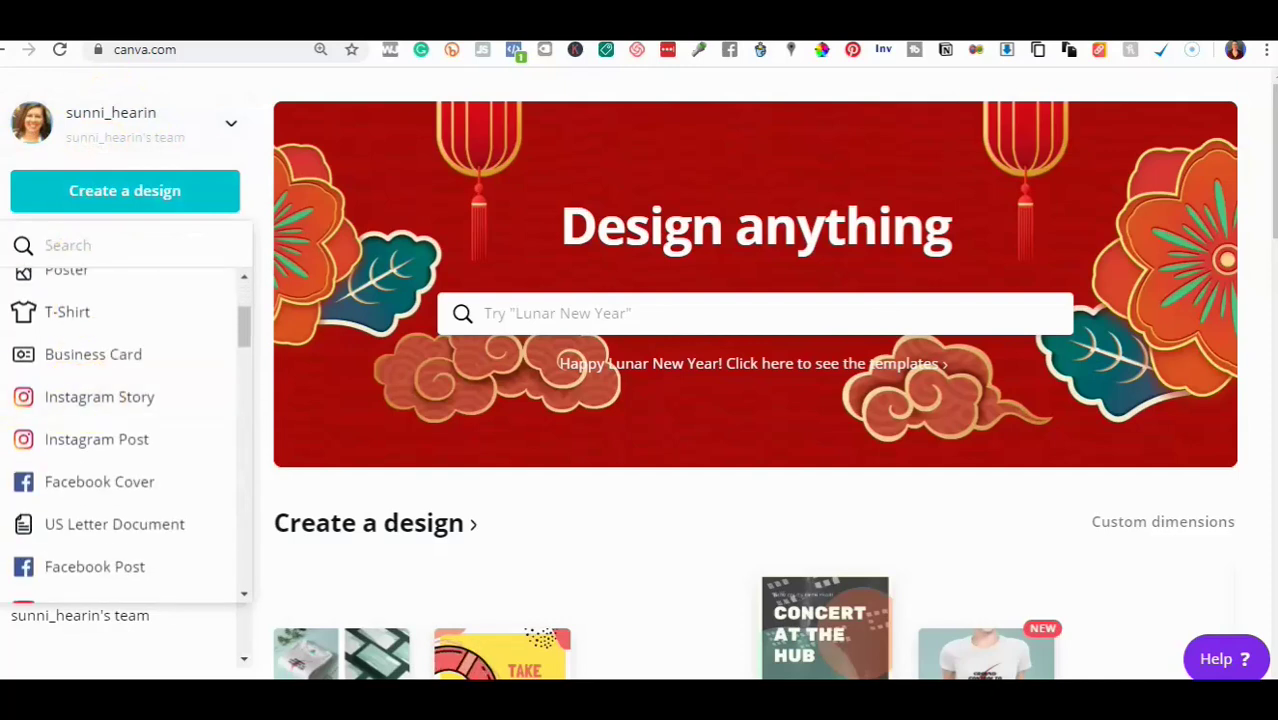
left_click(93, 443)
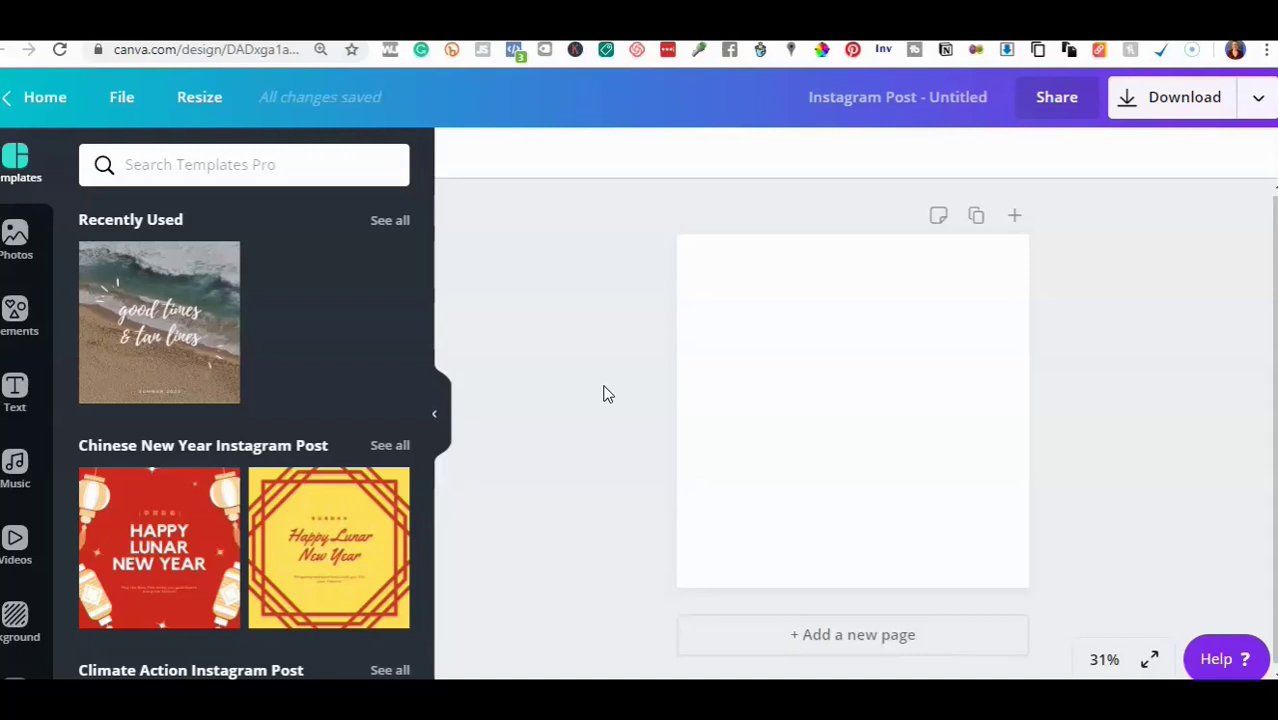
left_click(605, 396)
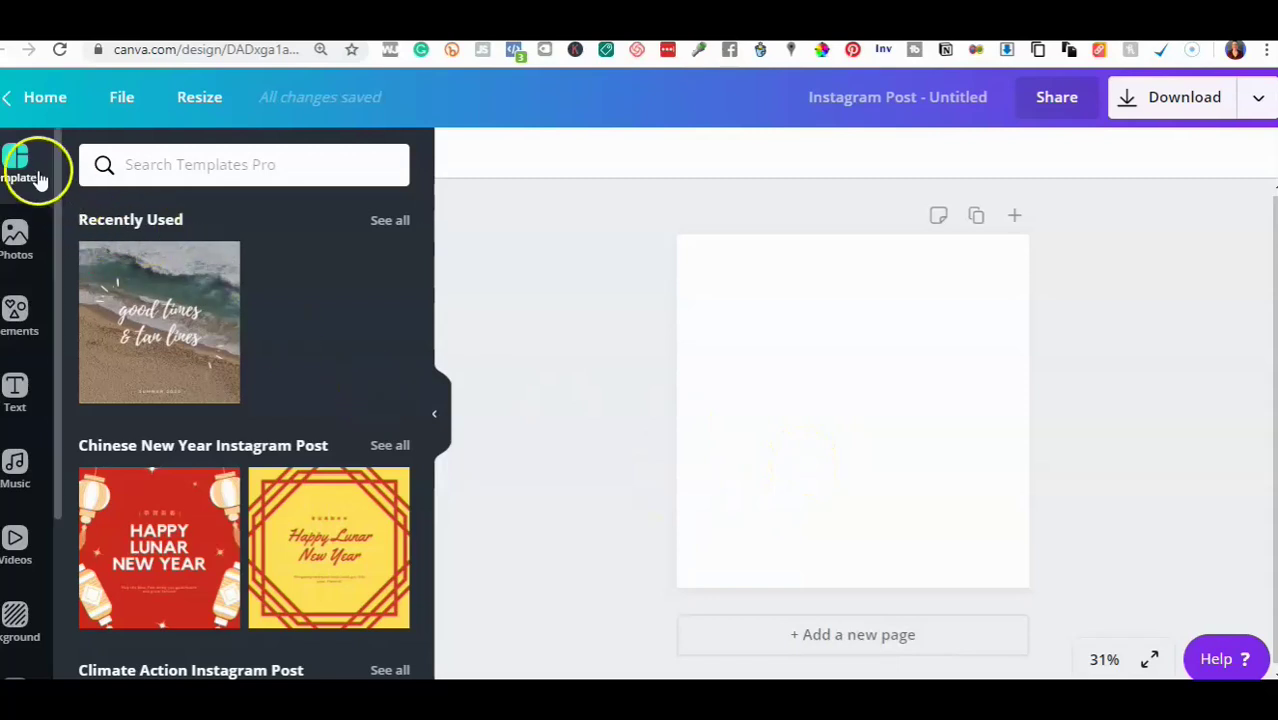
Search the photo library for "horse" and limit the search to free photos.
left_click(24, 233)
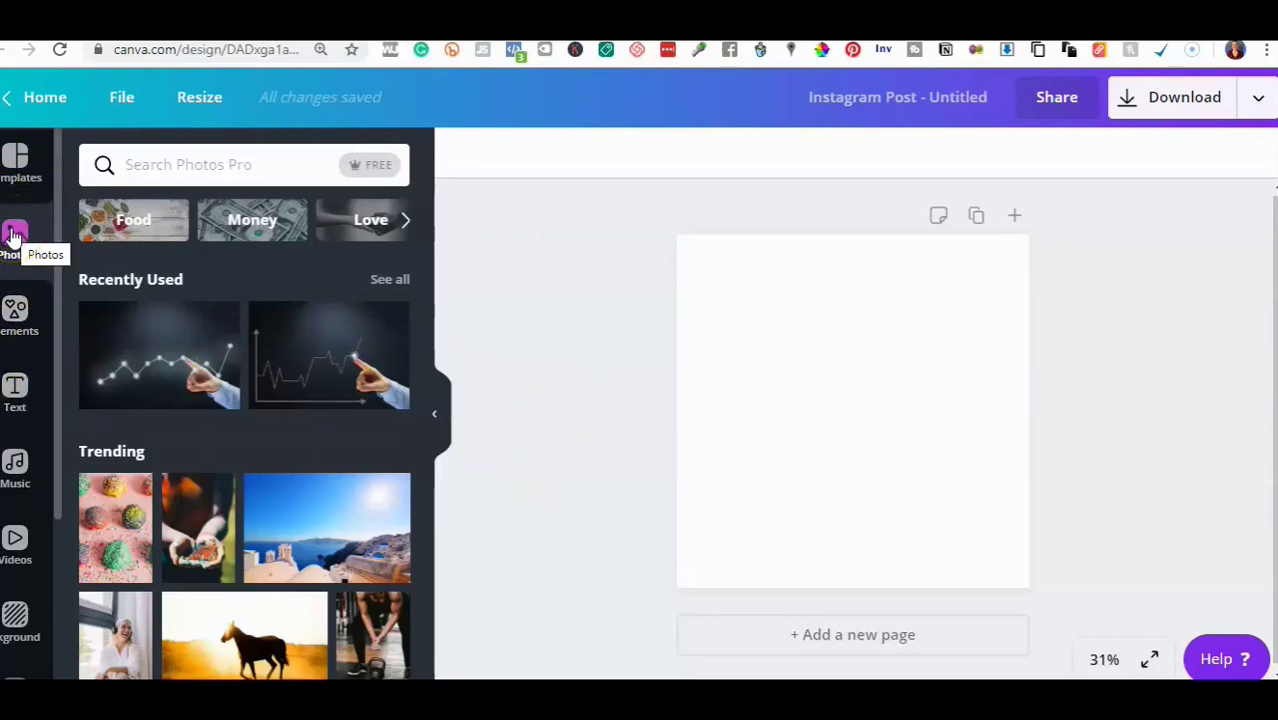
left_click(271, 162)
type("horse")
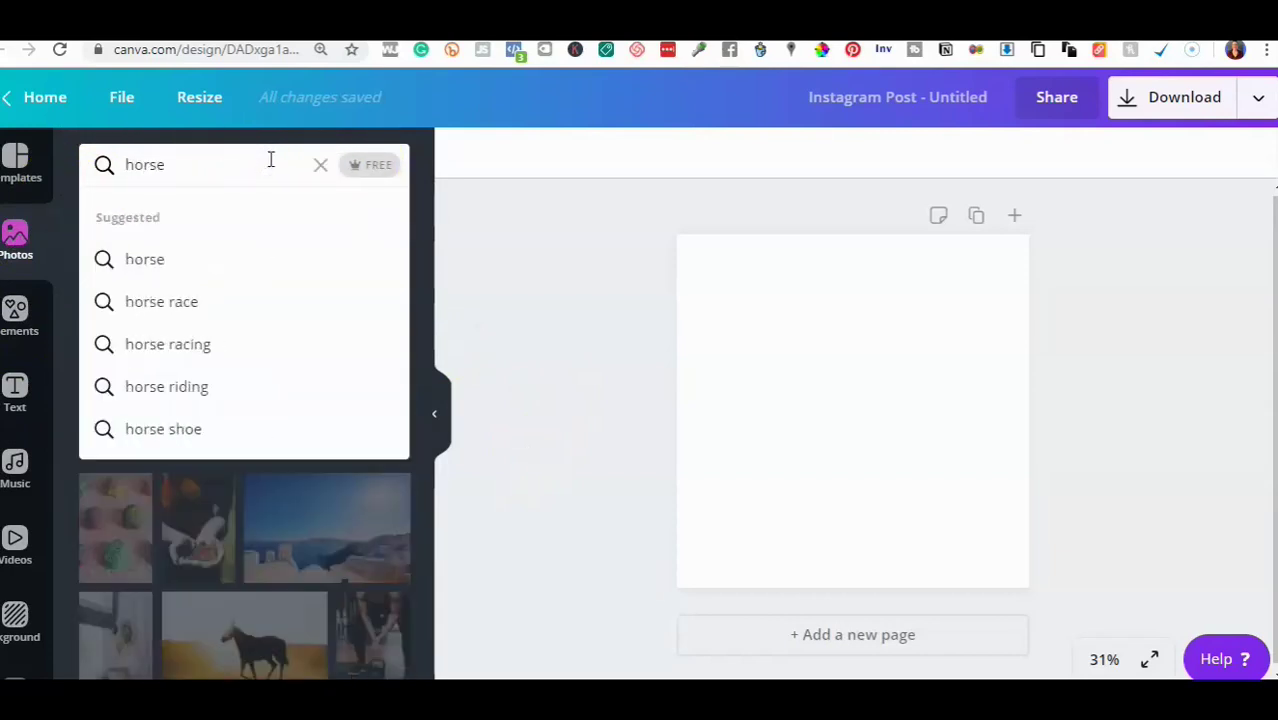
key("Return")
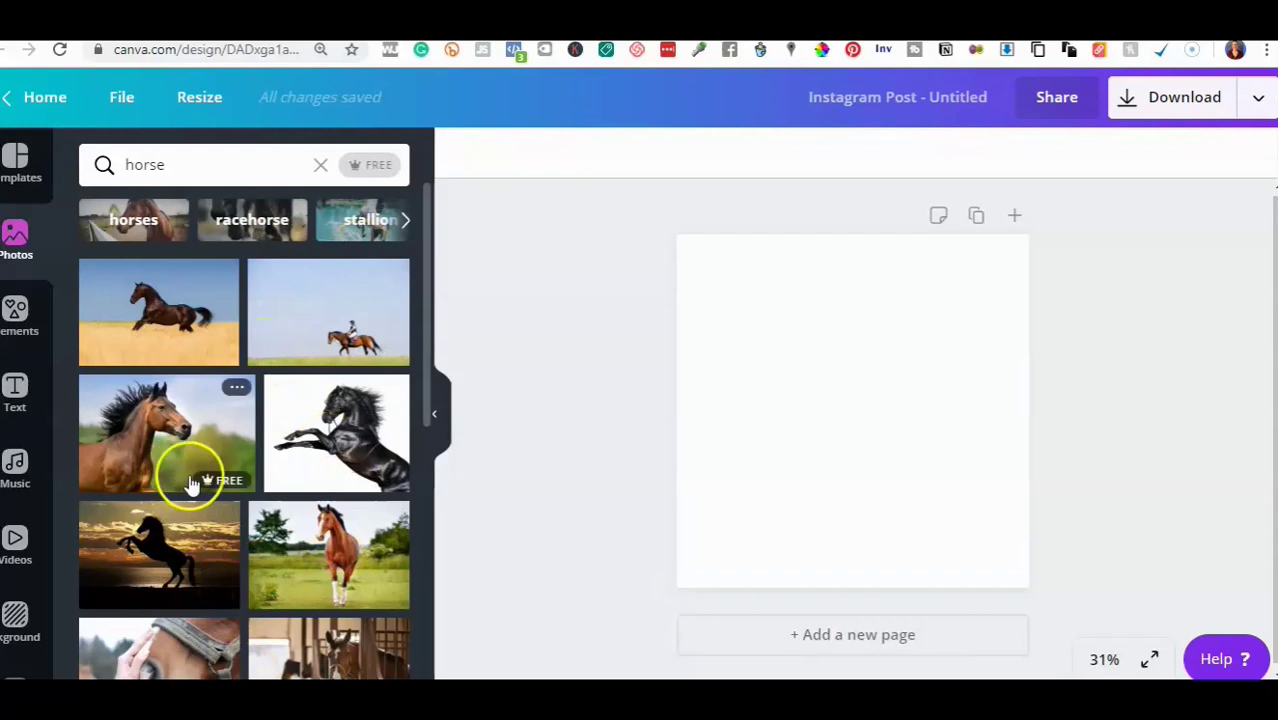
left_click(373, 167)
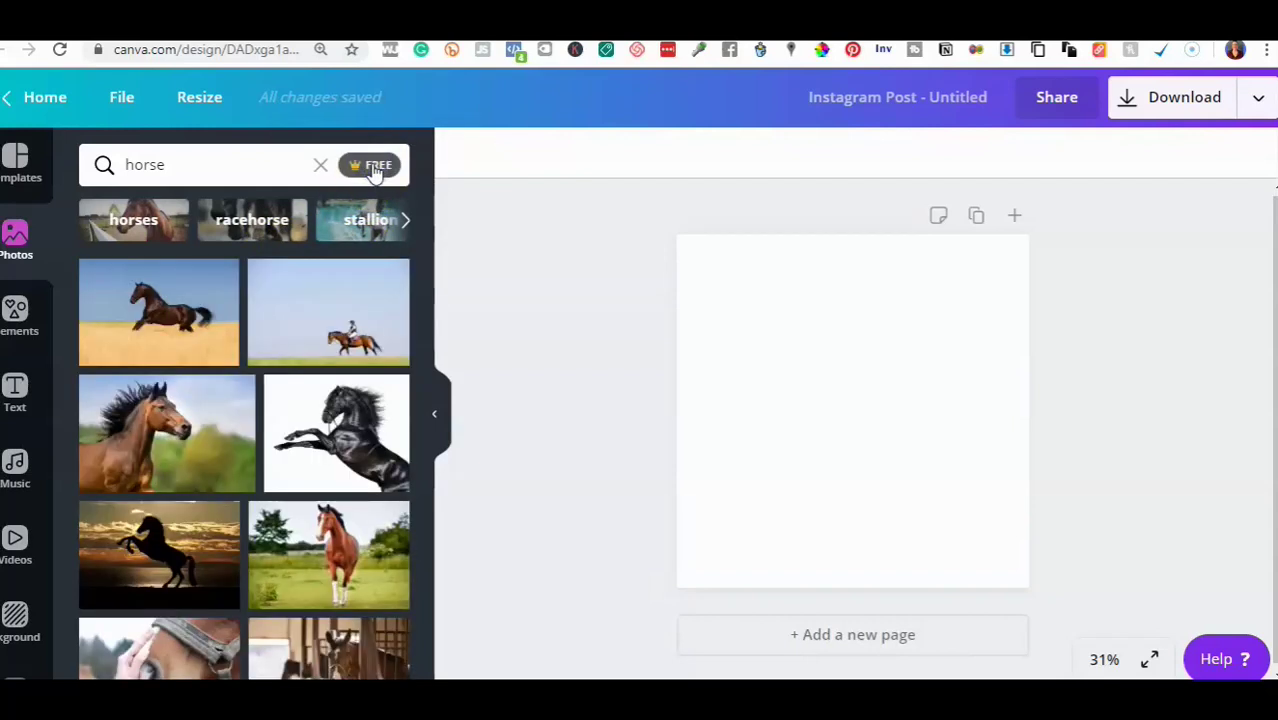
Add the photo of the brown horse with the flowing black mane and green background to the page.
left_click(166, 454)
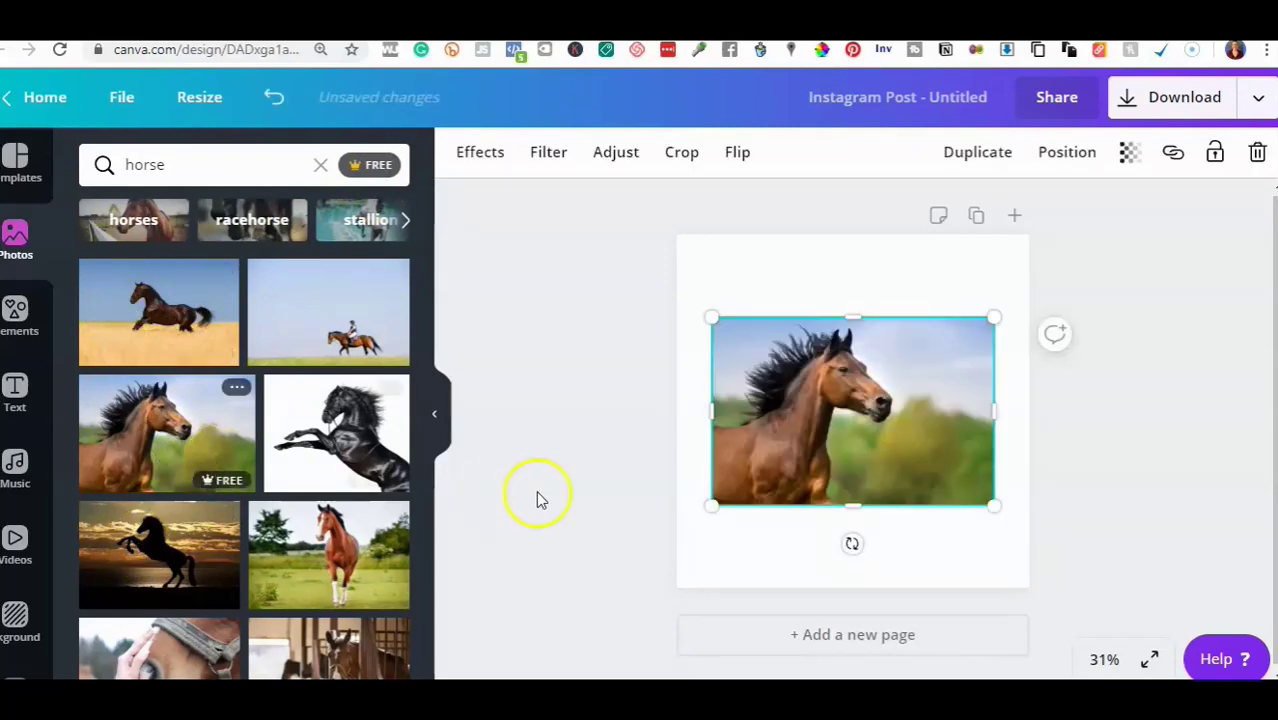
left_click(565, 474)
left_click(851, 446)
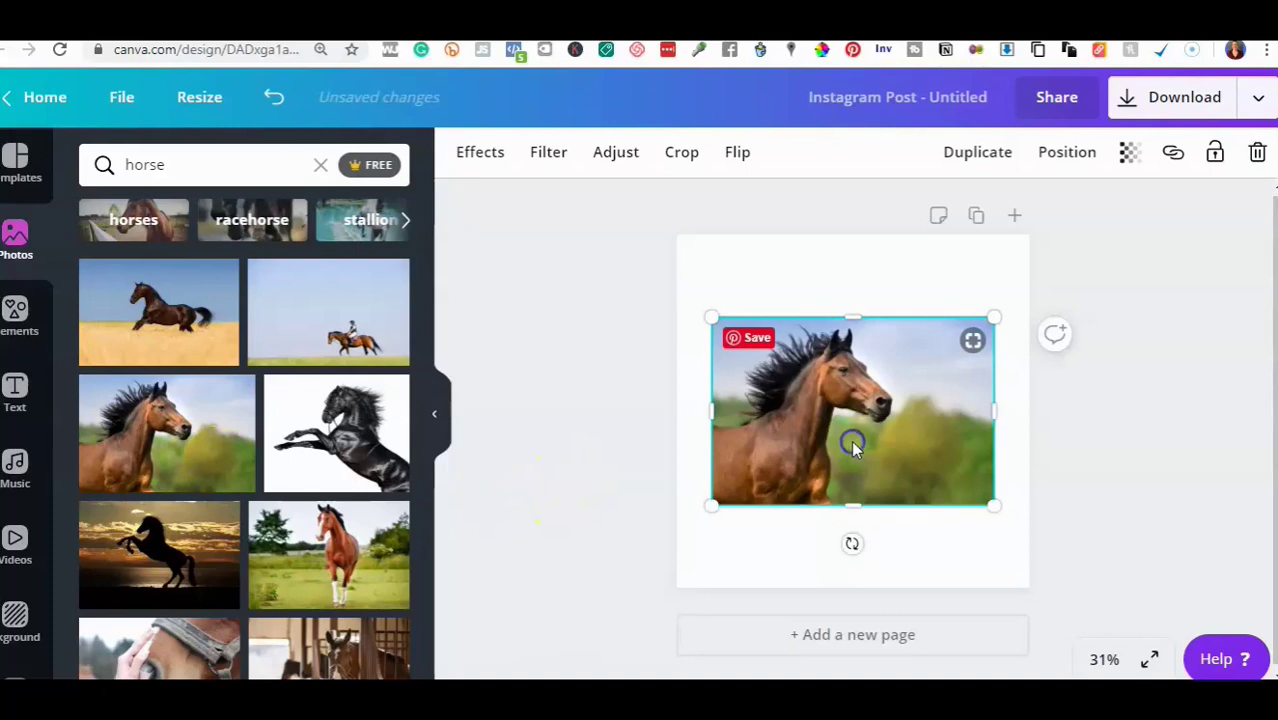
left_click(626, 441)
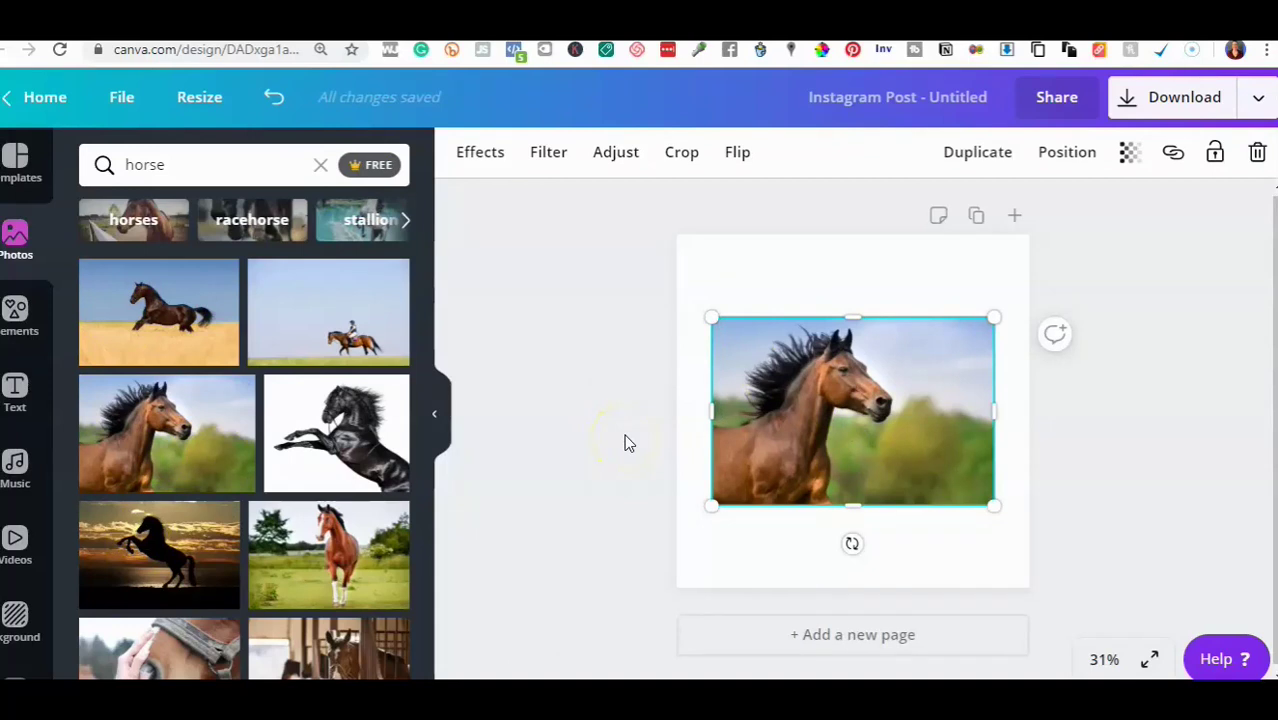
Enlarge the horse photo to about 1,324 wide by 1,214 high so that it covers the whole page.
left_click_drag(992, 507, 1047, 620)
left_click_drag(700, 573, 650, 604)
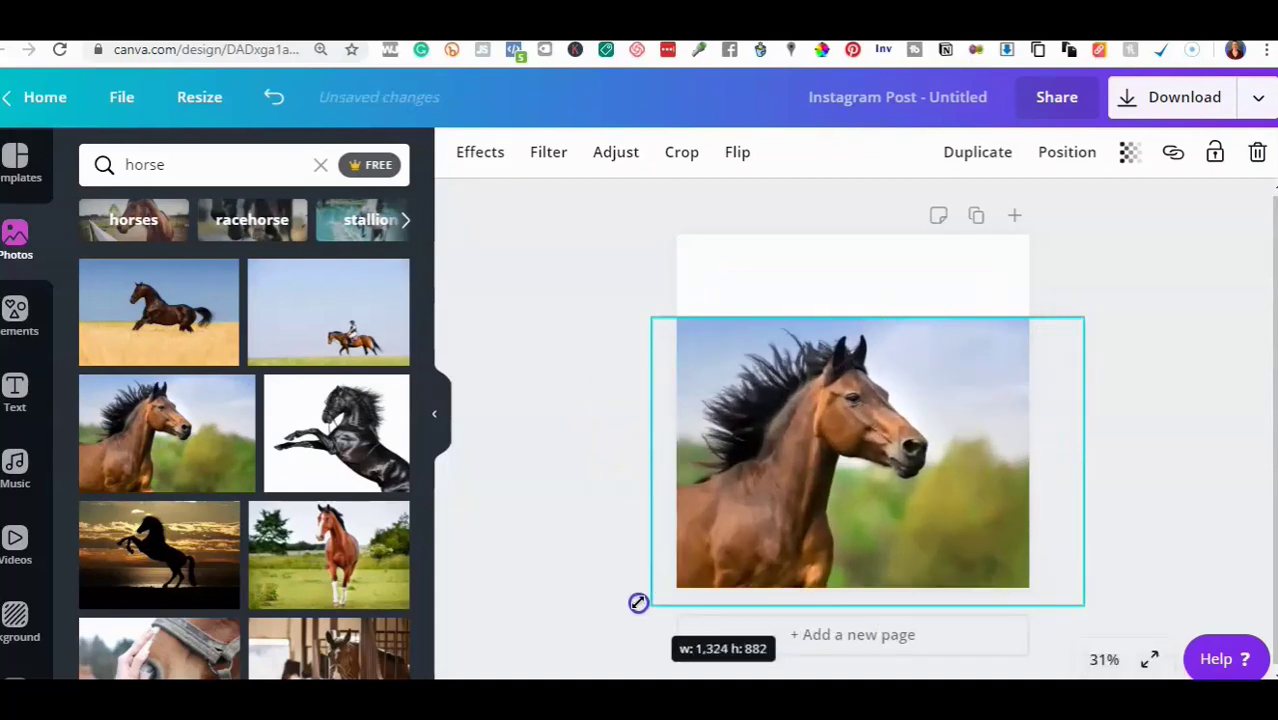
left_click_drag(871, 307, 850, 208)
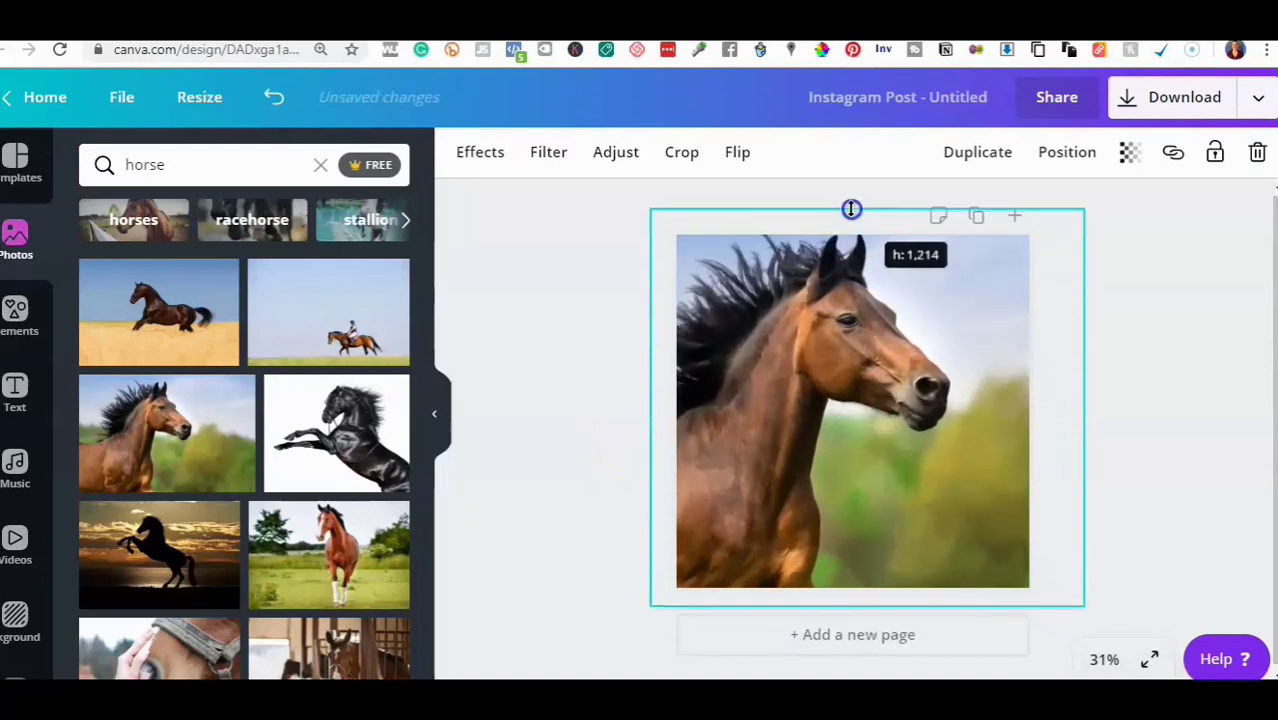
Shift the horse image to the right within its crop frame and accept the new crop.
double_click(837, 427)
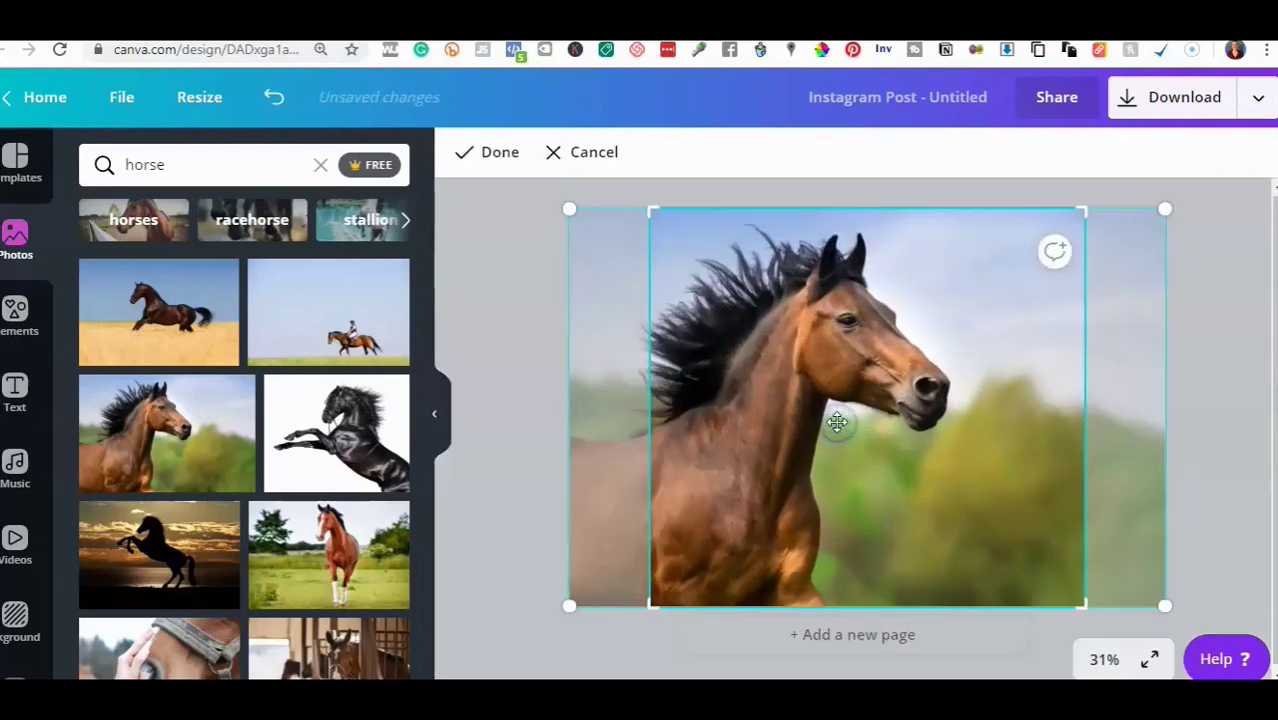
left_click_drag(837, 427, 884, 448)
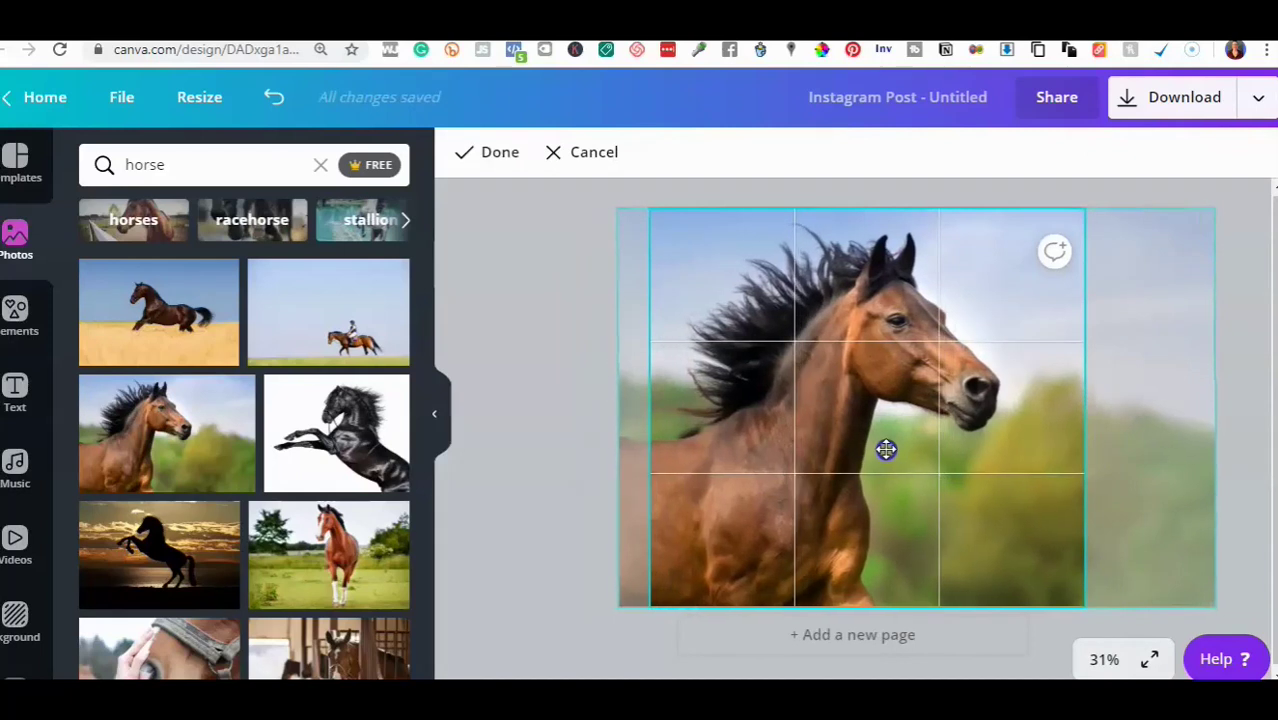
left_click(575, 366)
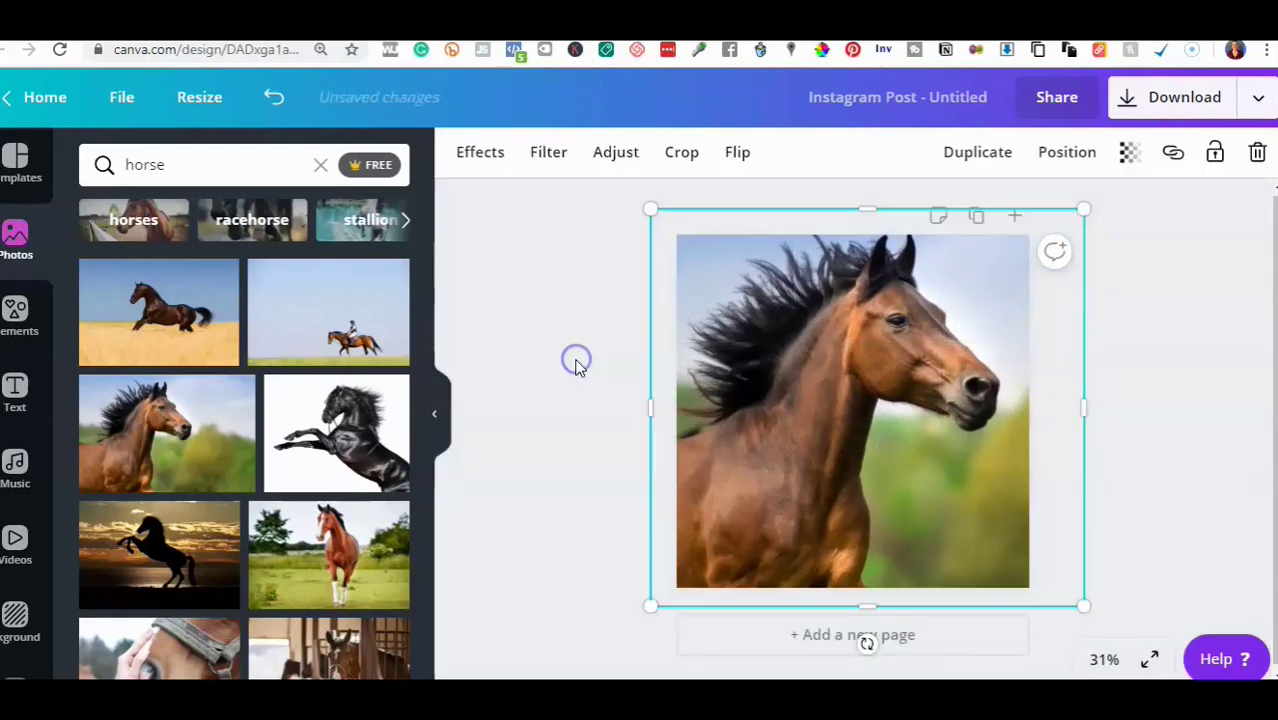
left_click(576, 366)
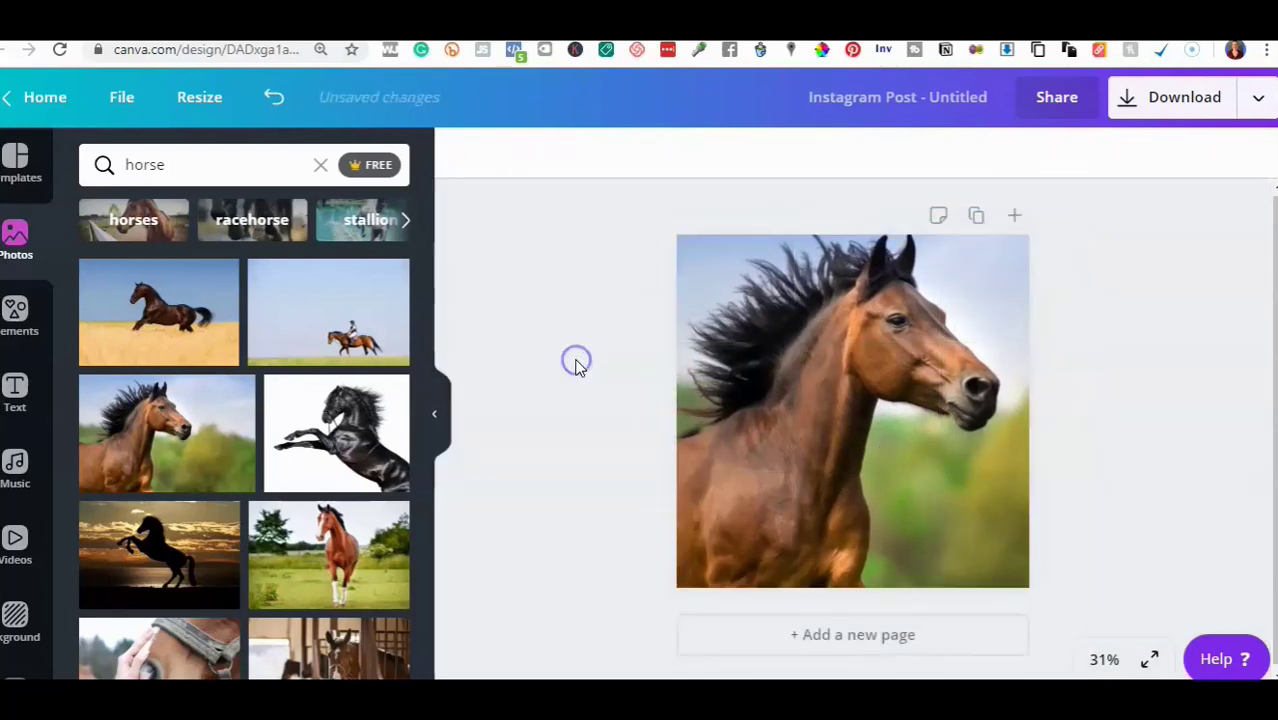
Set the enlarged horse photo as the page background so that it fills the canvas.
left_click(804, 366)
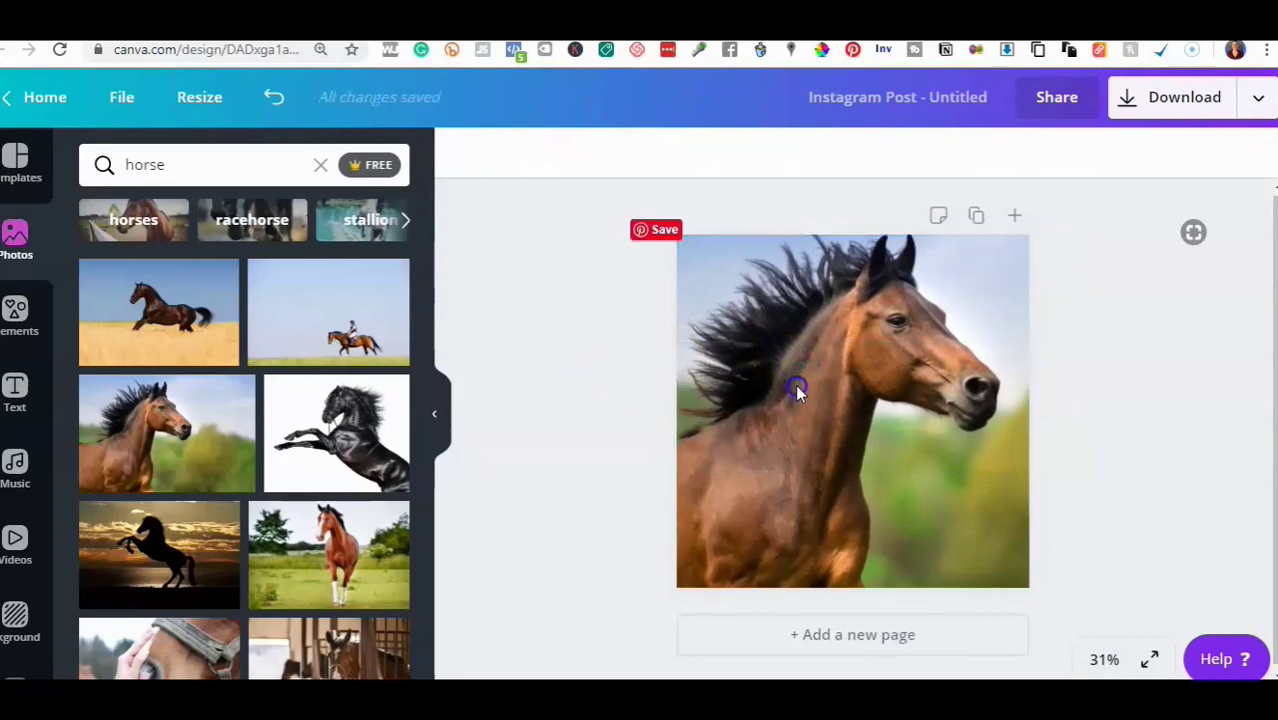
double_click(795, 384)
left_click_drag(795, 385, 780, 416)
left_click(548, 310)
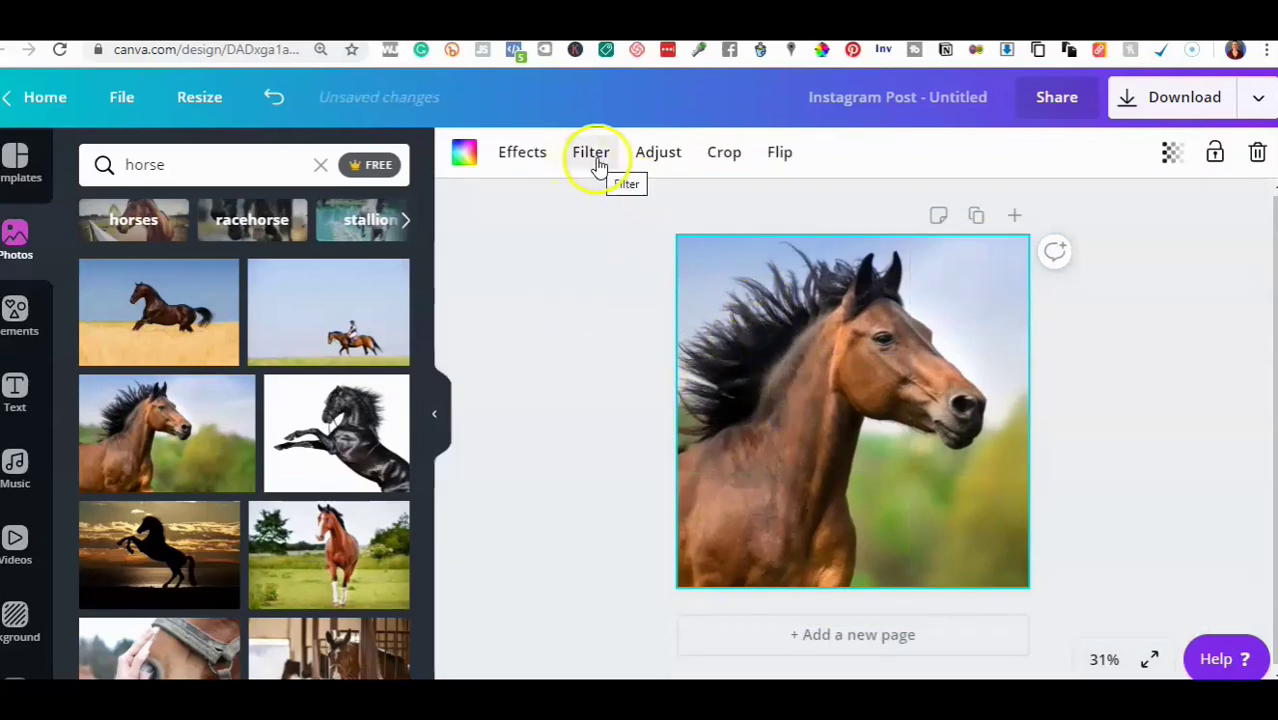
Try the Retro, Greyscale and Rosie filters on the horse background and settle on the Edge filter.
left_click(586, 160)
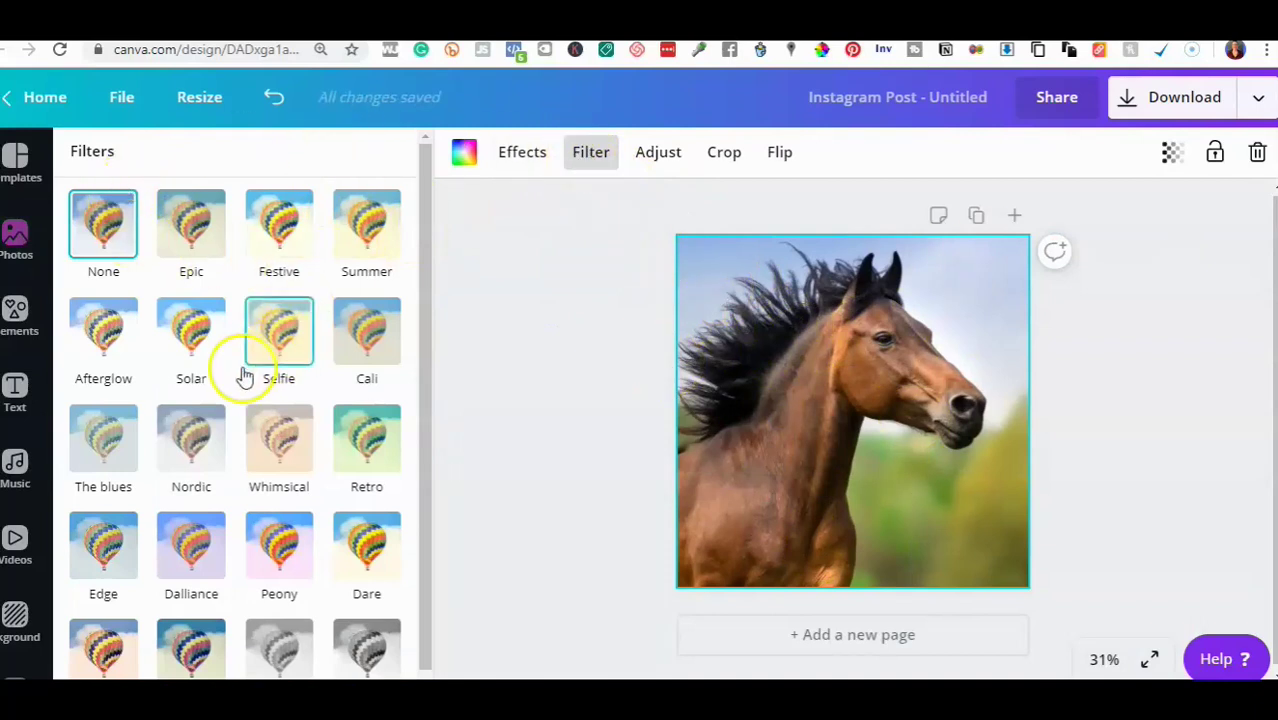
left_click(386, 448)
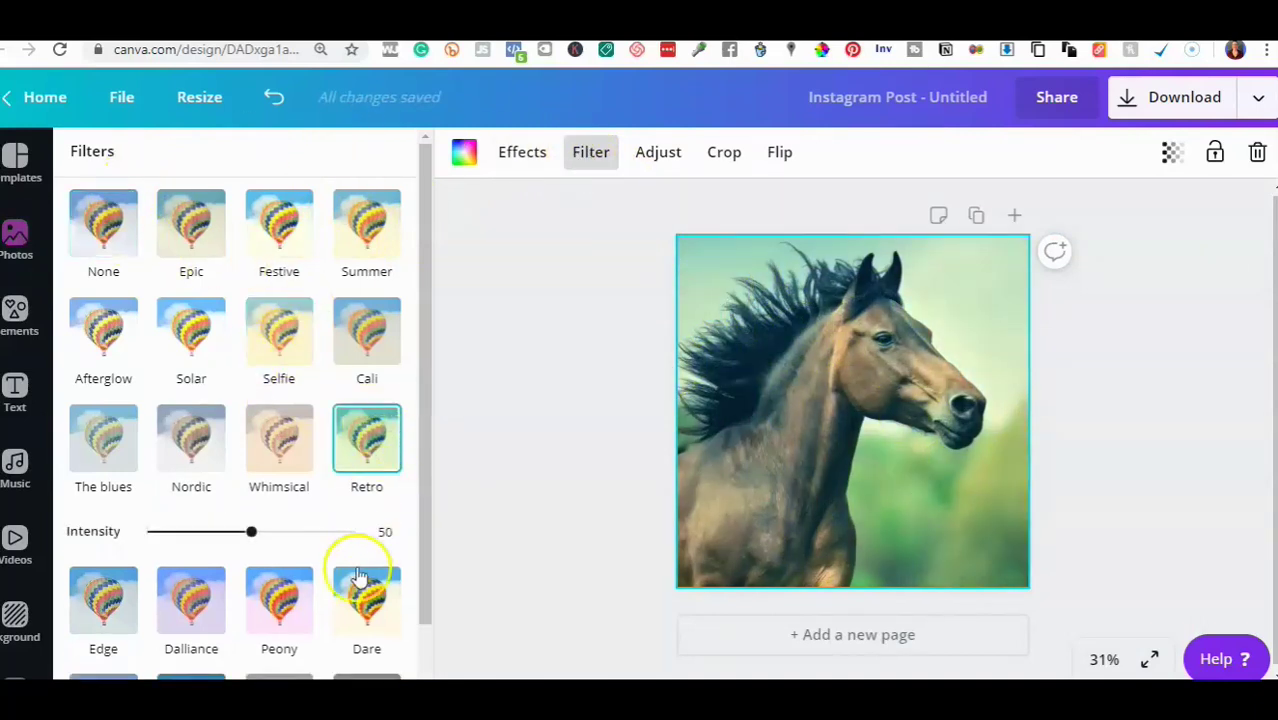
scroll(297, 505, "down", 2)
left_click(289, 641)
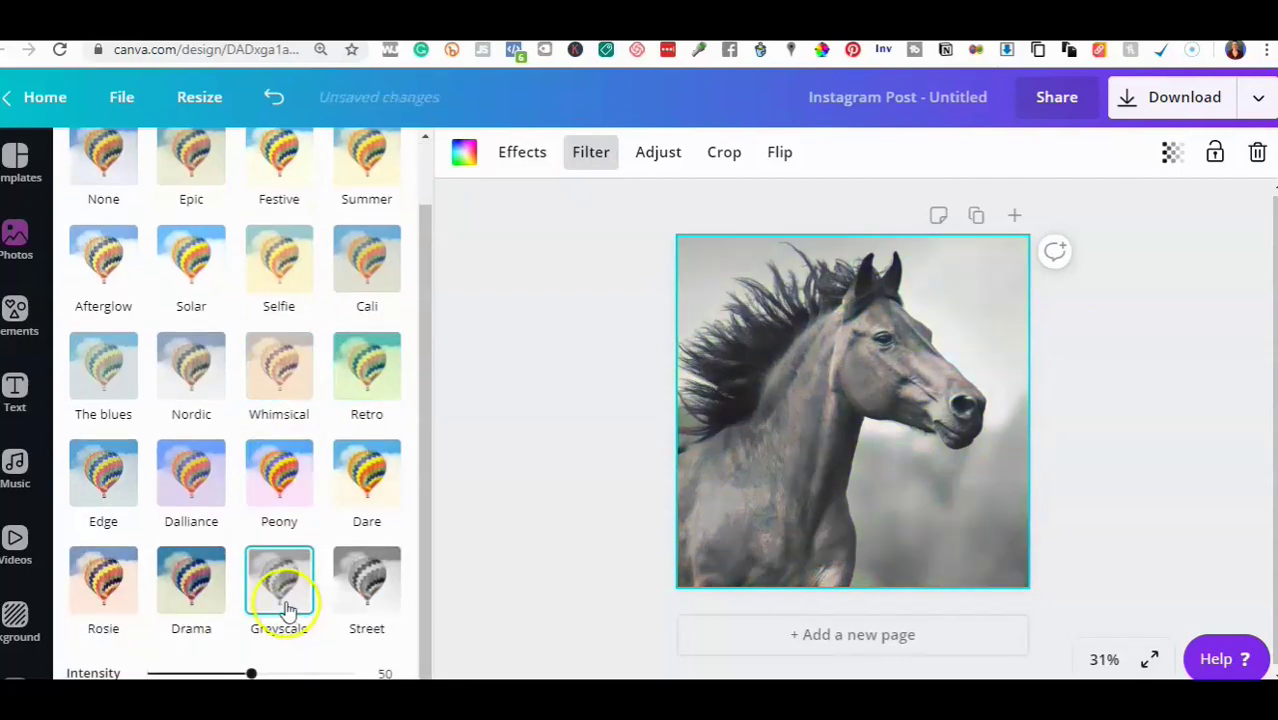
left_click(121, 583)
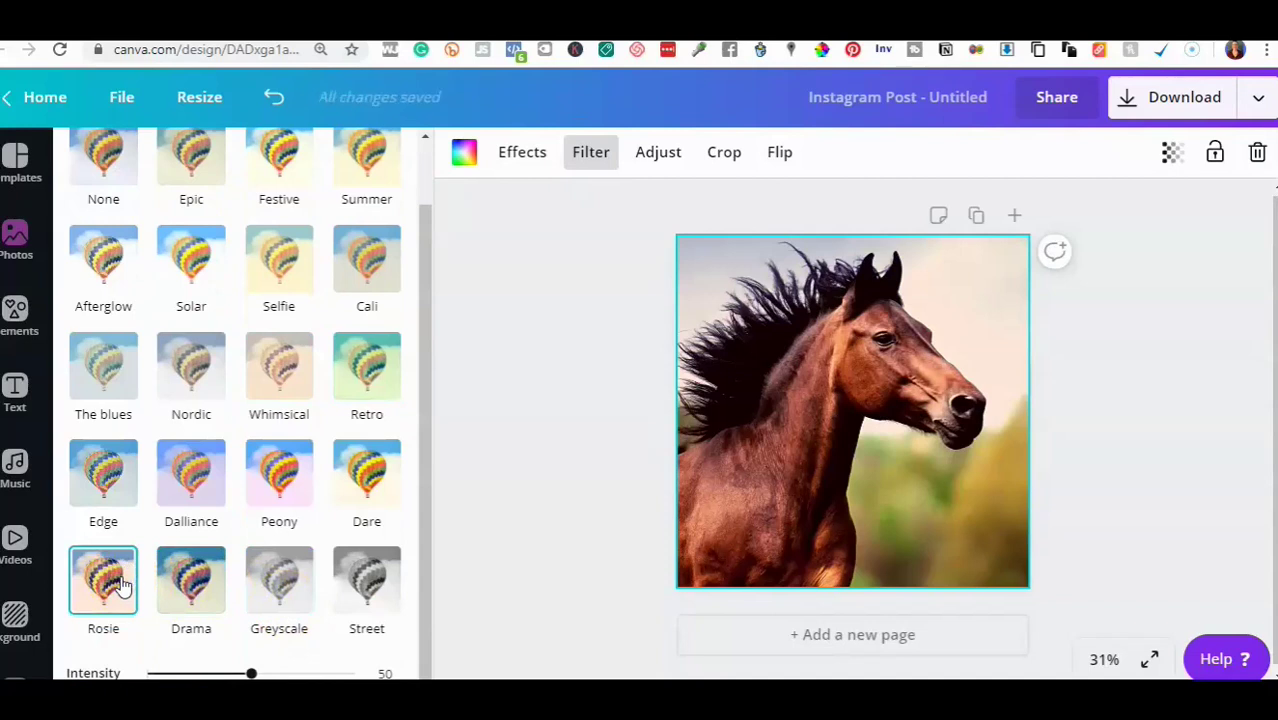
left_click(103, 488)
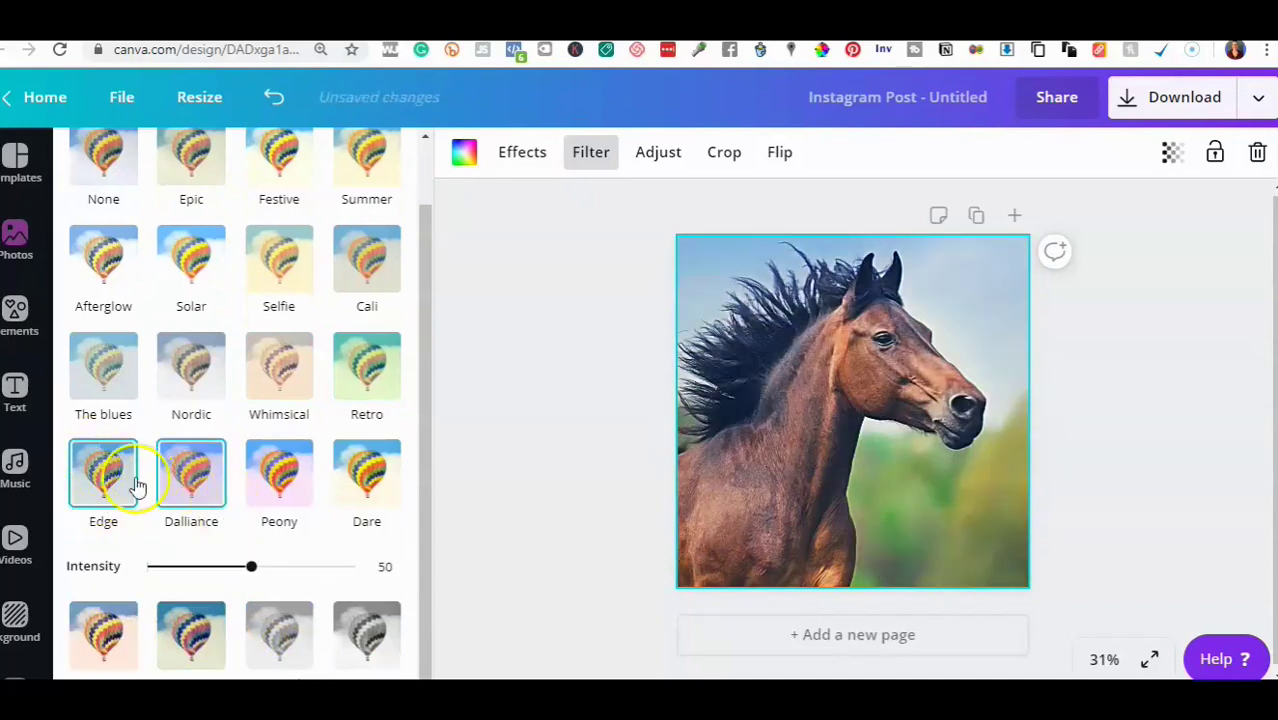
left_click(542, 449)
left_click(713, 528)
left_click(847, 438)
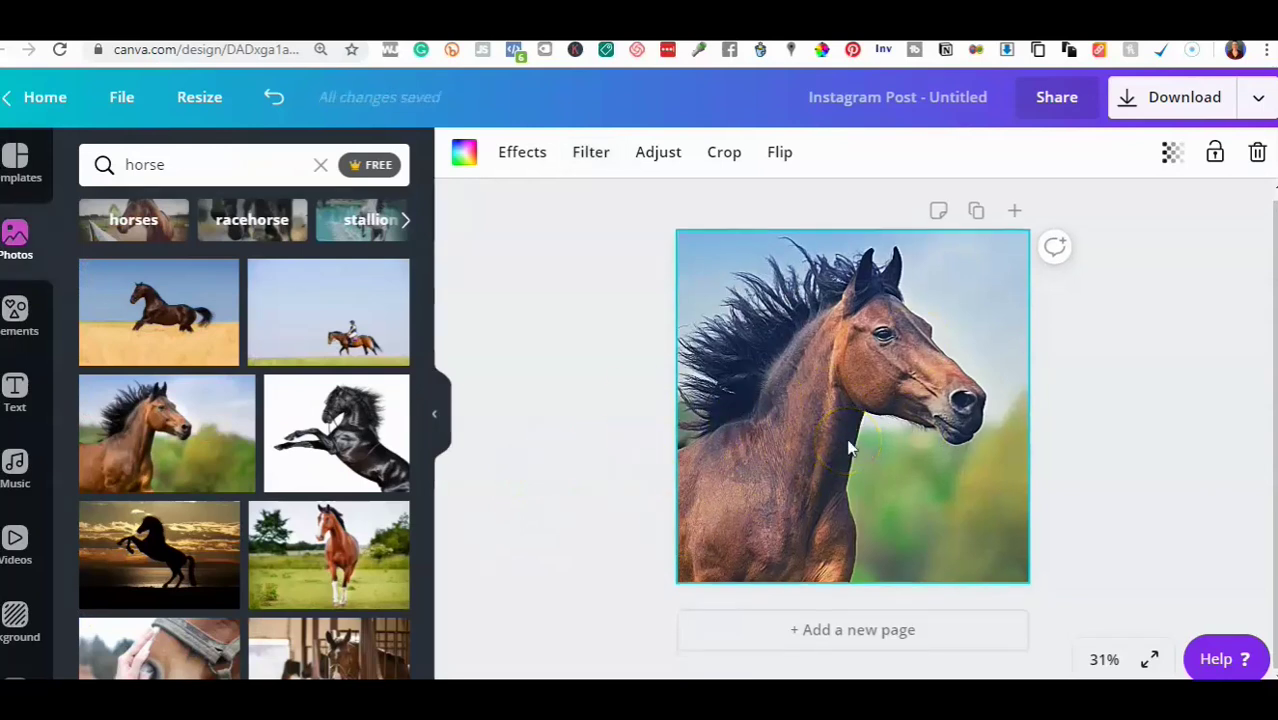
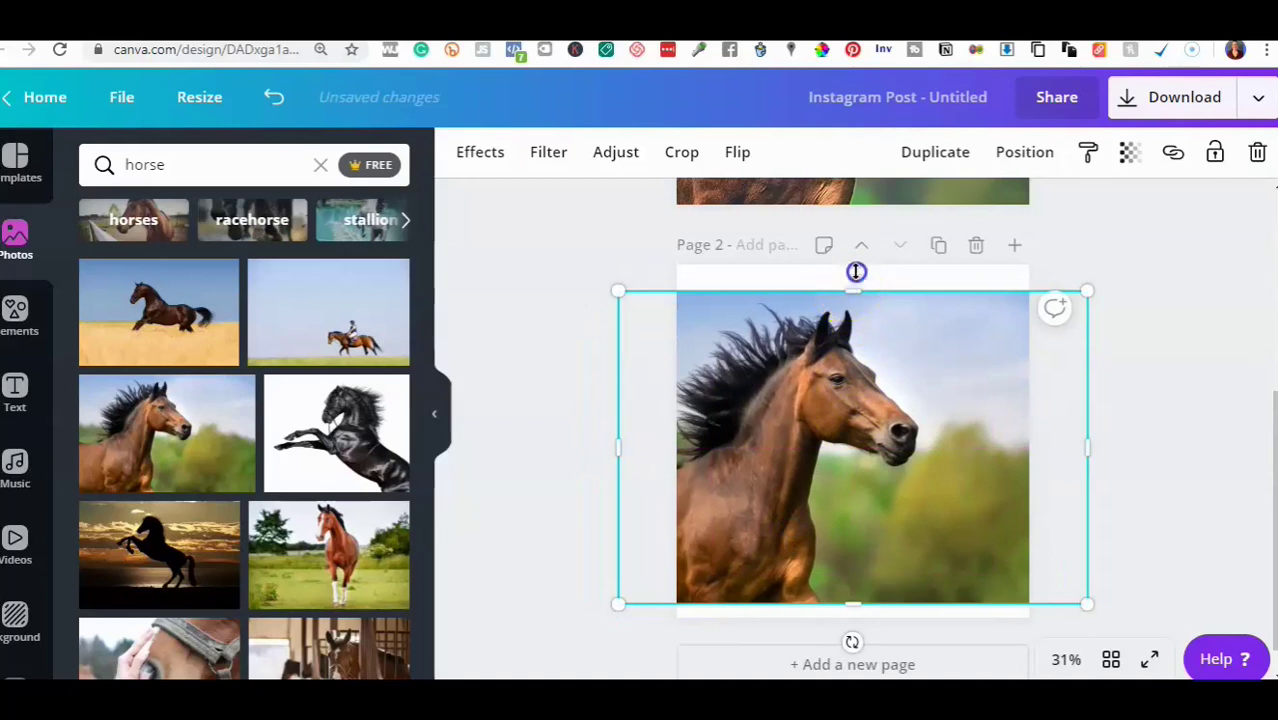
Enlarge the horse photo on page 2 to cover the page and set it as that page's background.
left_click_drag(846, 431, 856, 421)
left_click_drag(1094, 591, 1140, 625)
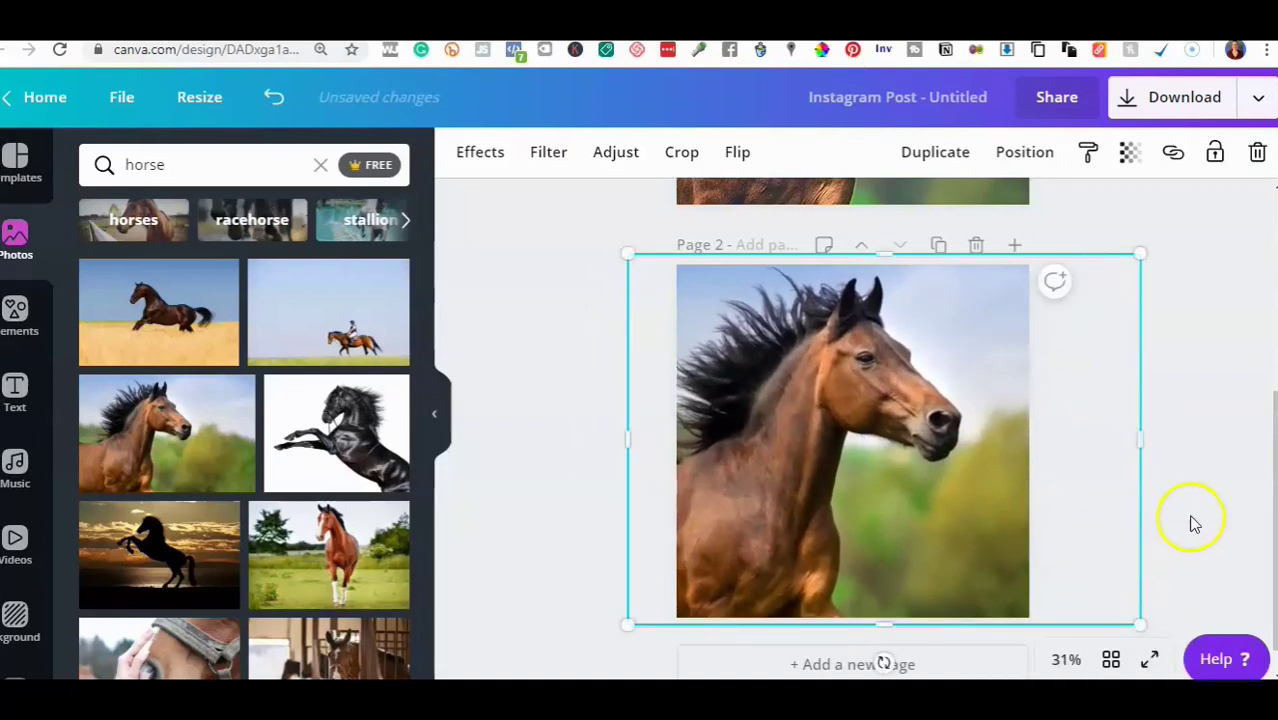
left_click(1184, 496)
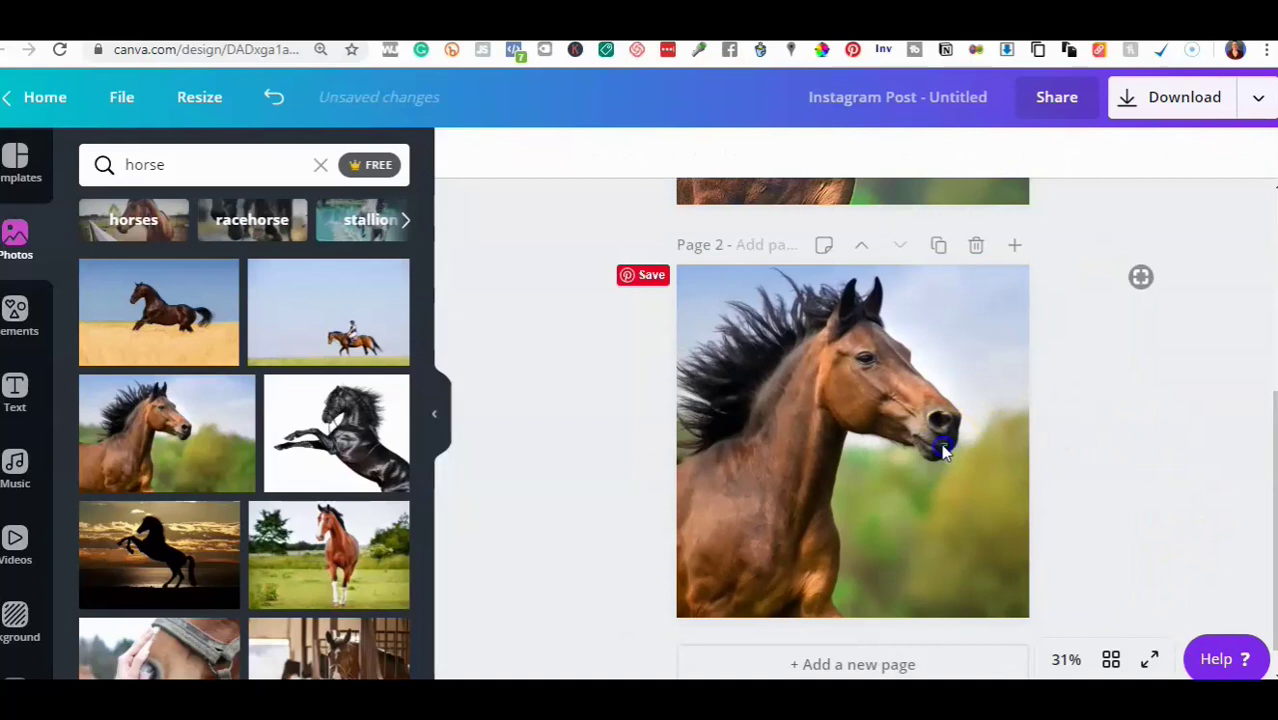
left_click(841, 424)
Apply the Cali filter to the horse background on page 2.
left_click(586, 152)
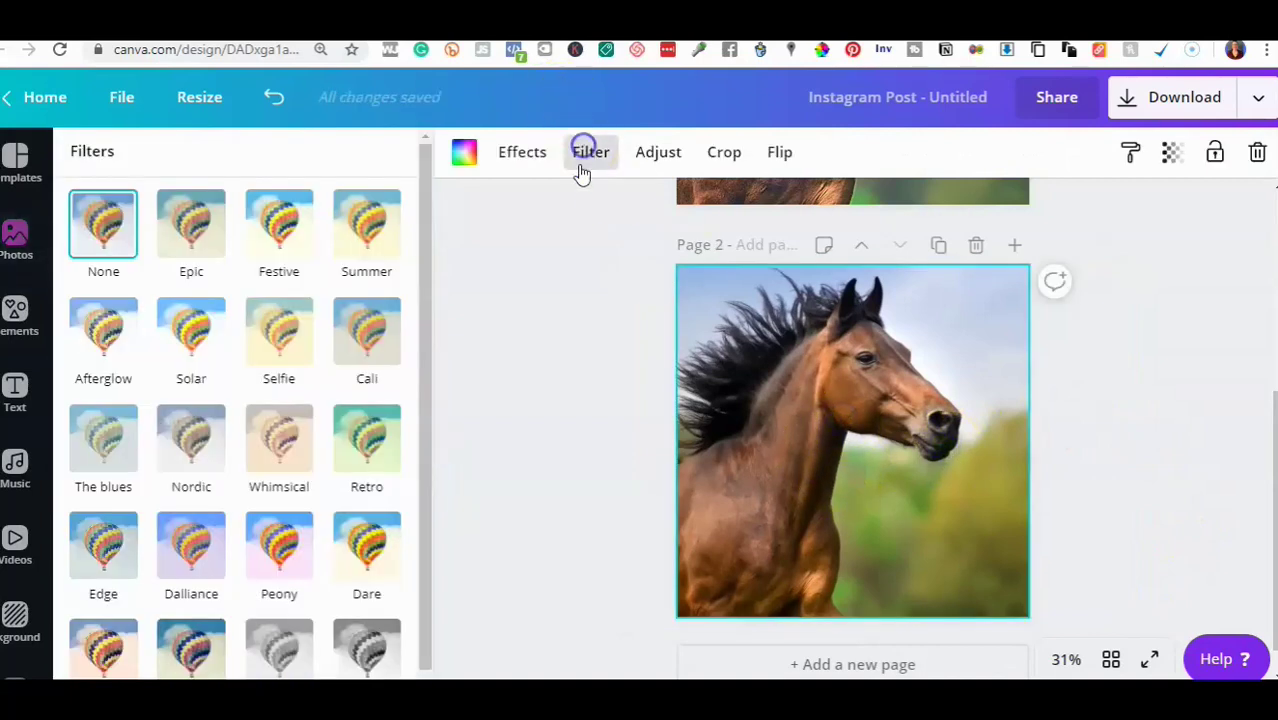
left_click(370, 345)
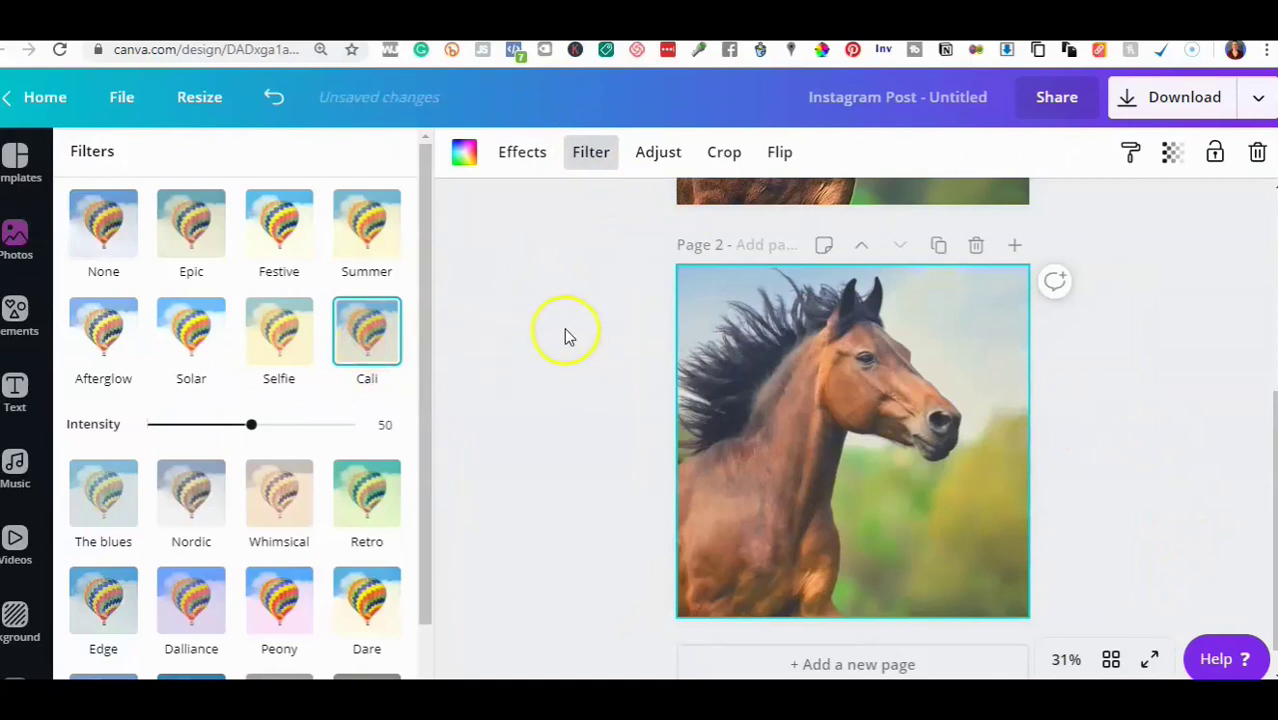
key("Escape")
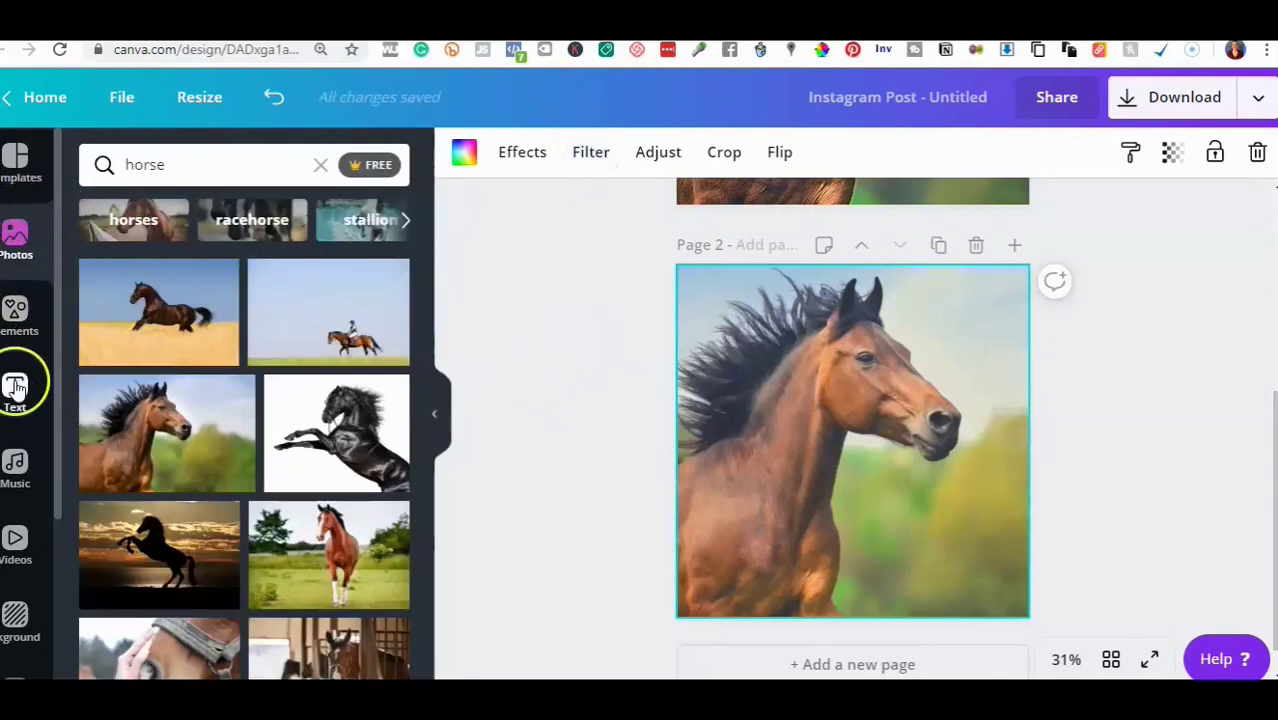
Add a heading to page 2 that reads "FREE LIKE THE WIND".
left_click(15, 388)
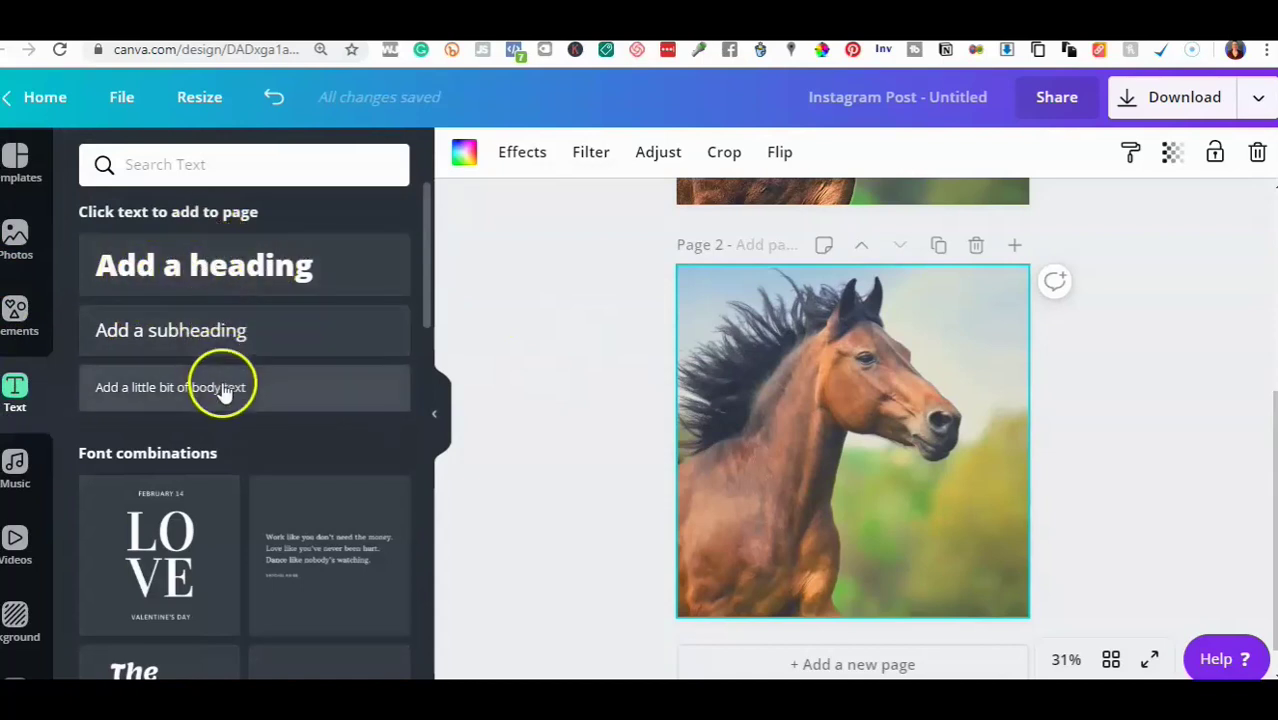
left_click(216, 267)
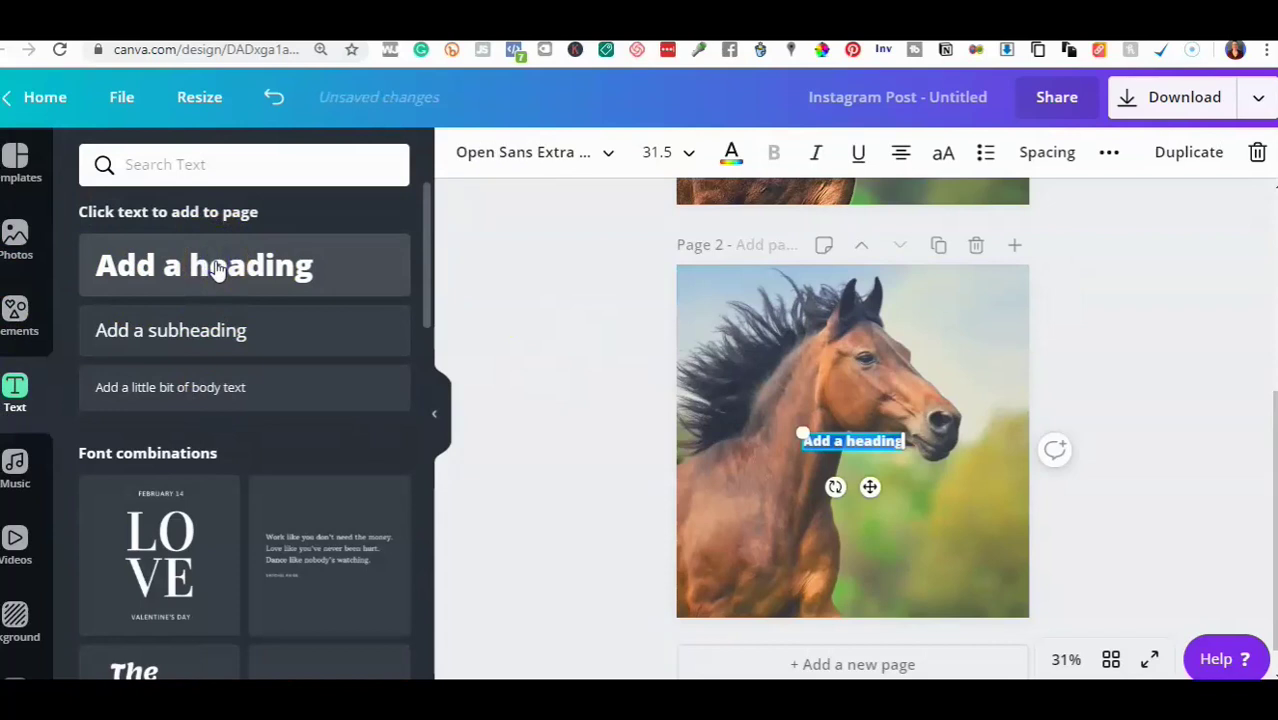
key("BackSpace")
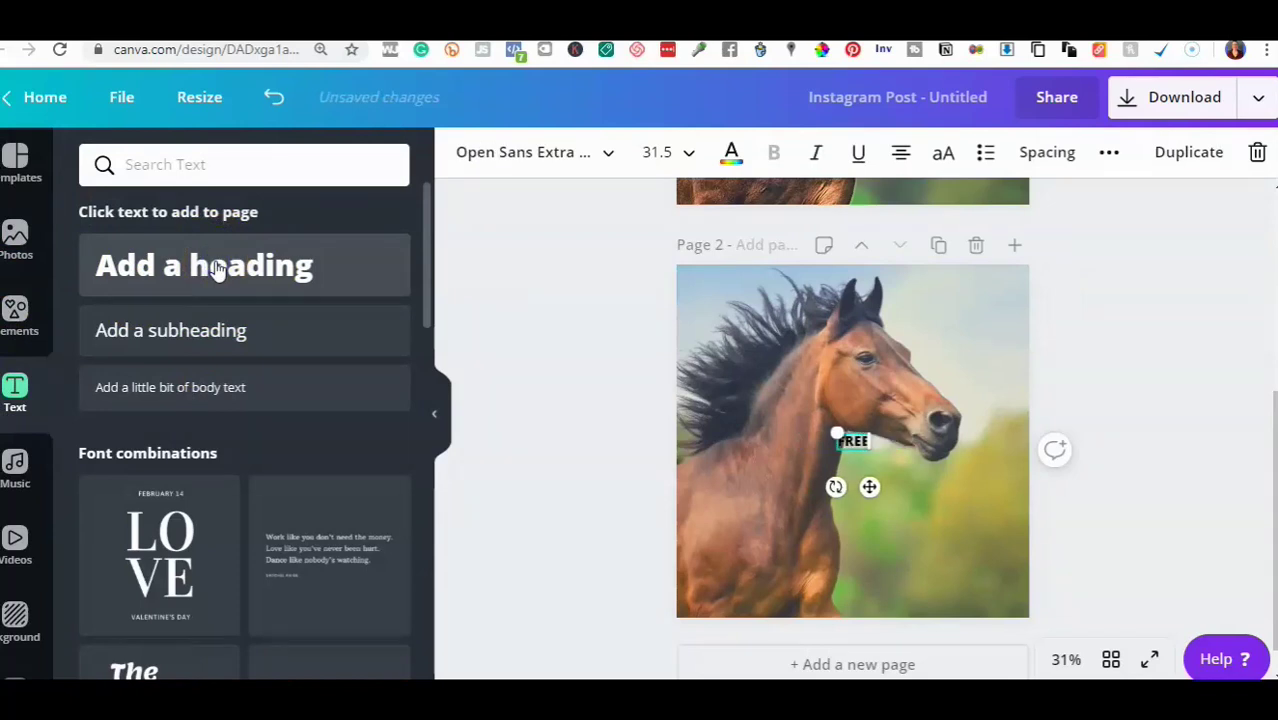
type("FREE LIKE THE WIND")
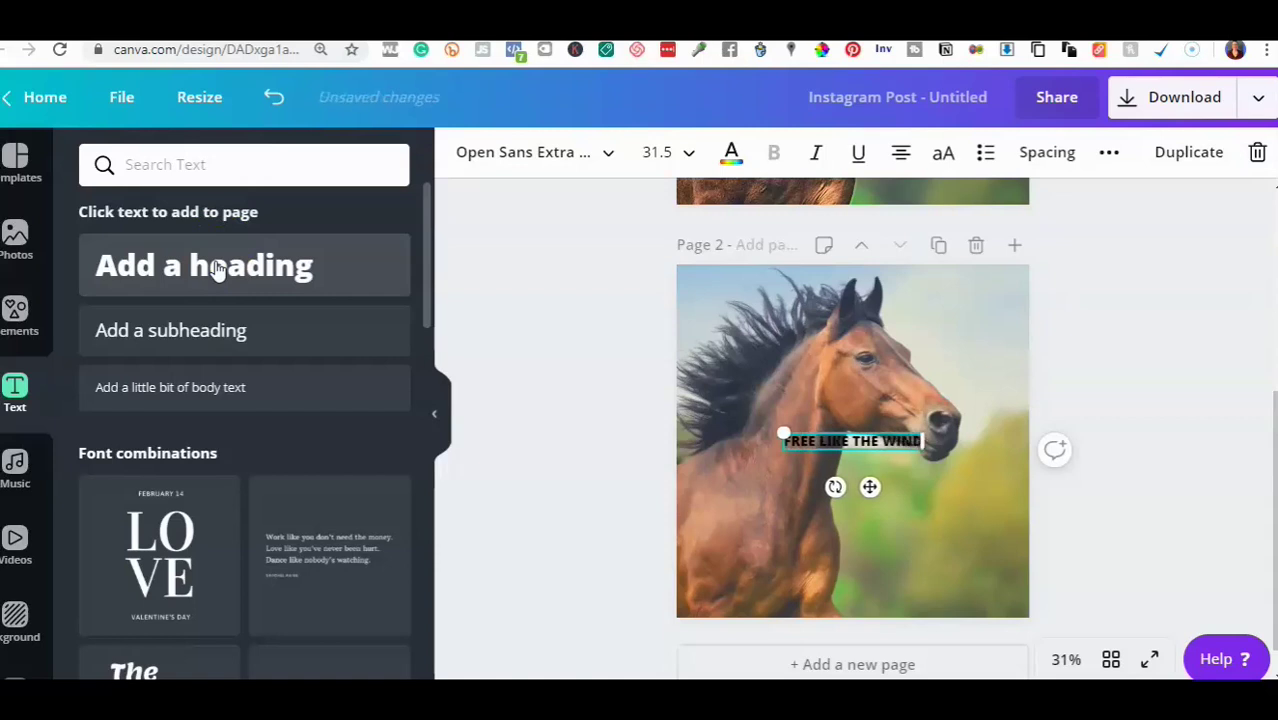
Try font size 42 on the heading and settle on 72.
left_click(679, 157)
scroll(679, 431, "down", 4)
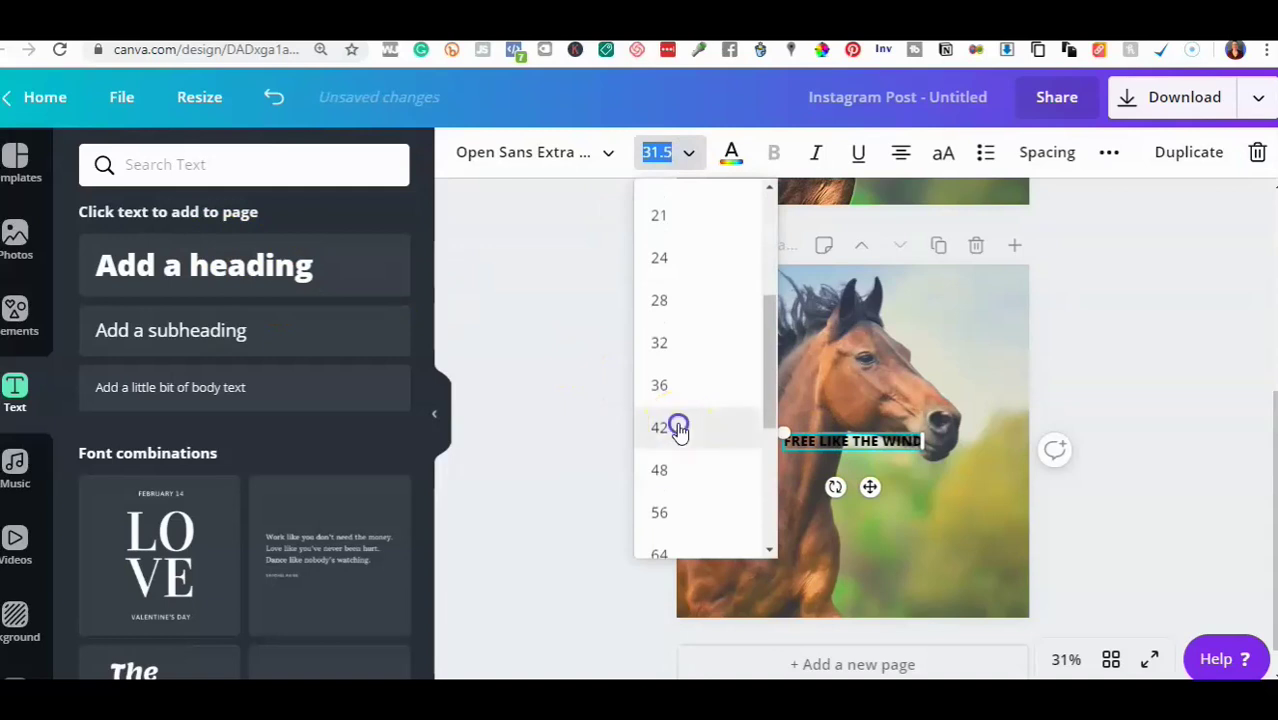
left_click(679, 428)
left_click(682, 154)
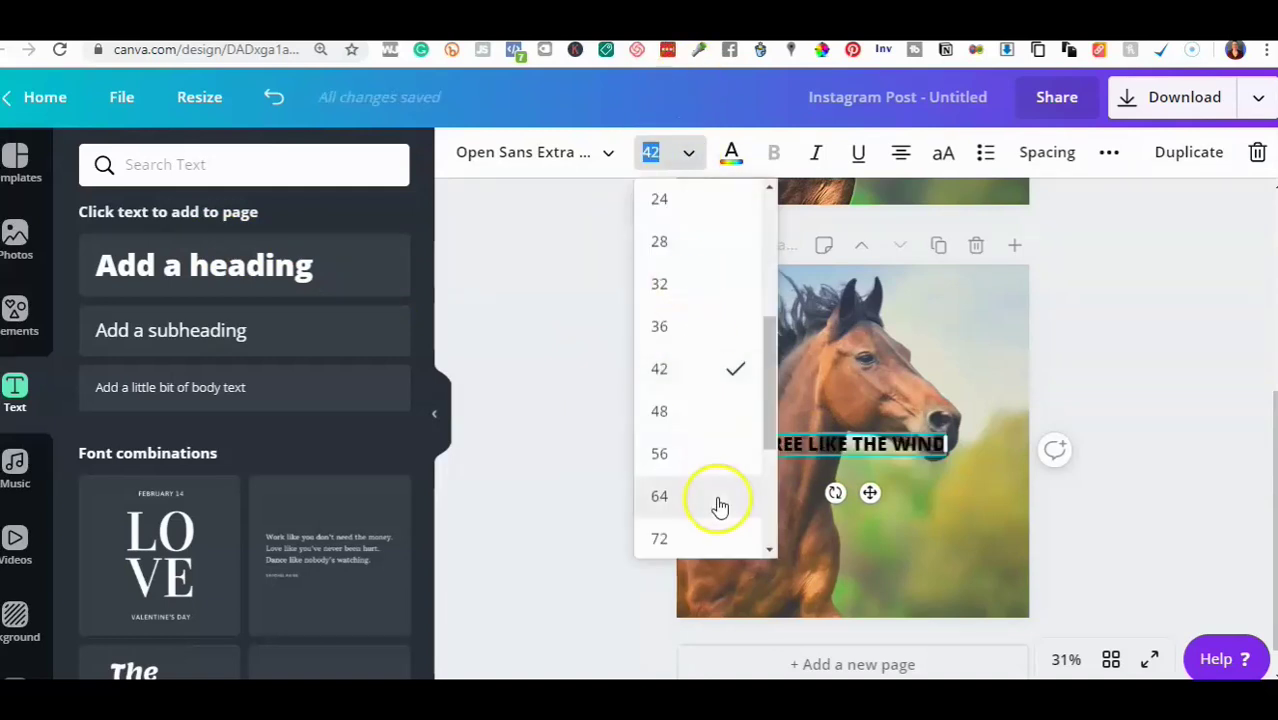
left_click(660, 538)
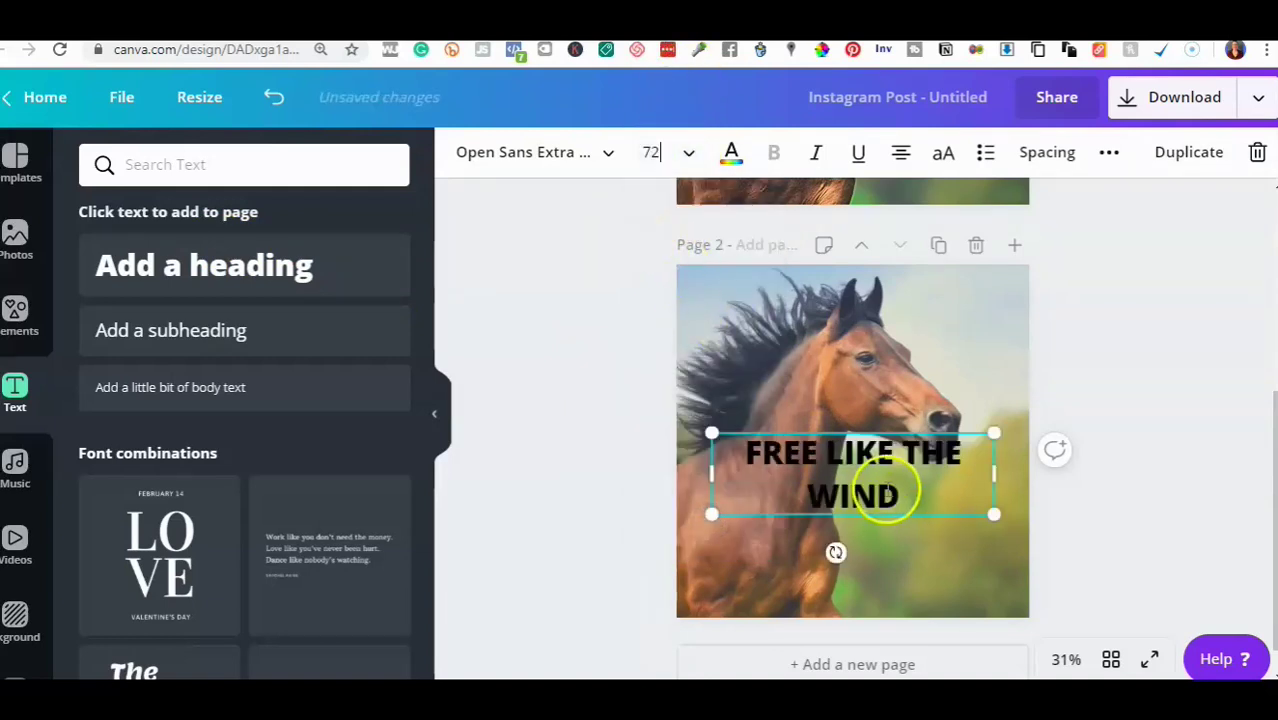
Try the Abang font on the heading, settle on Abibas, and color the text yellow.
left_click(590, 154)
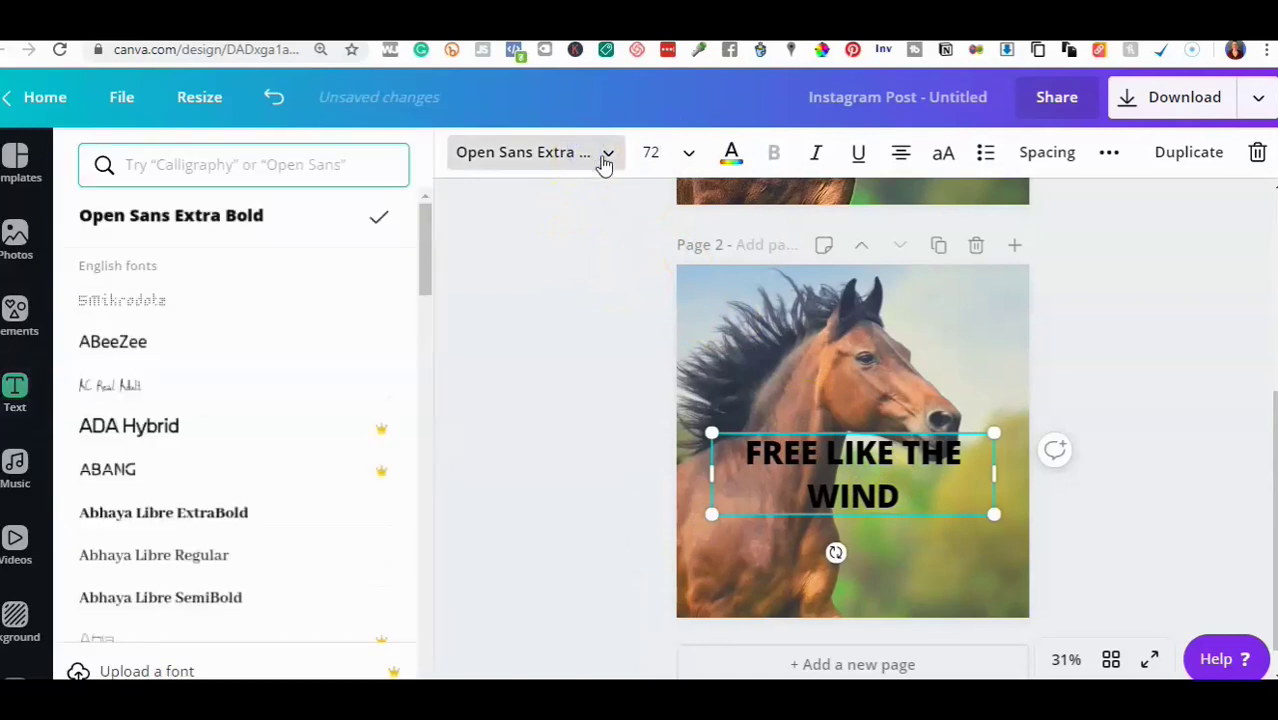
left_click(151, 478)
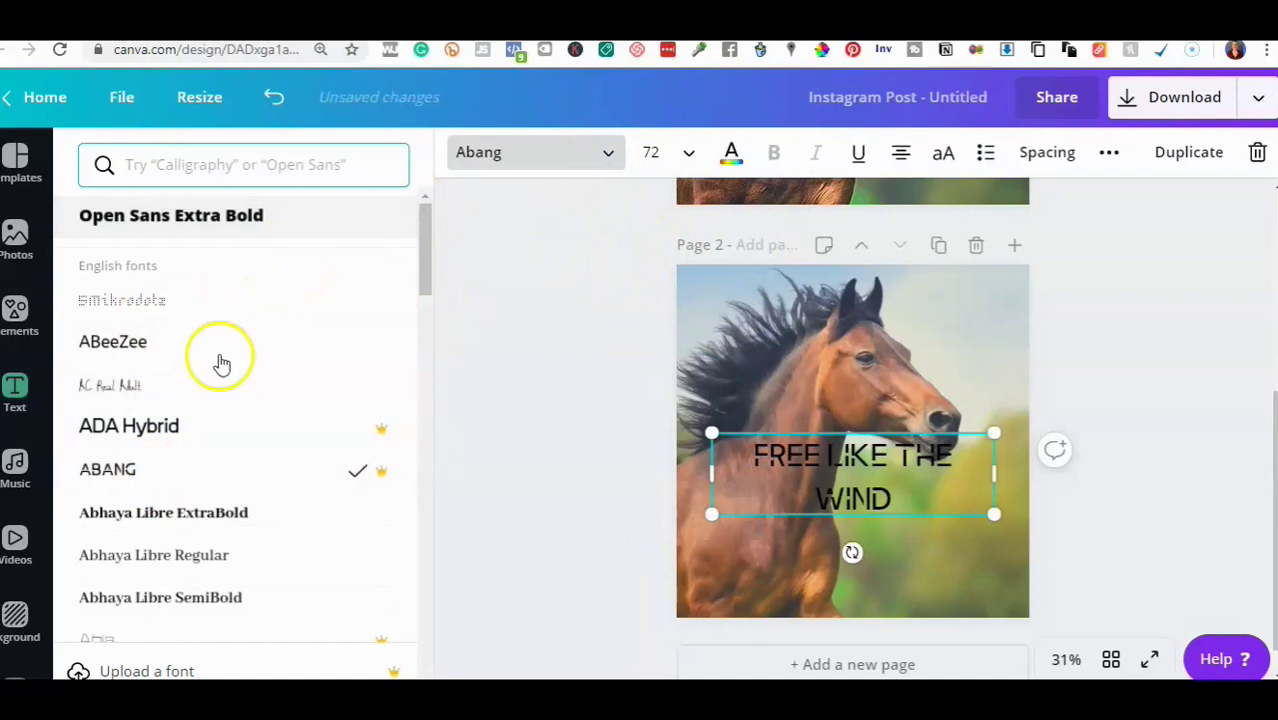
scroll(151, 405, "down", 3)
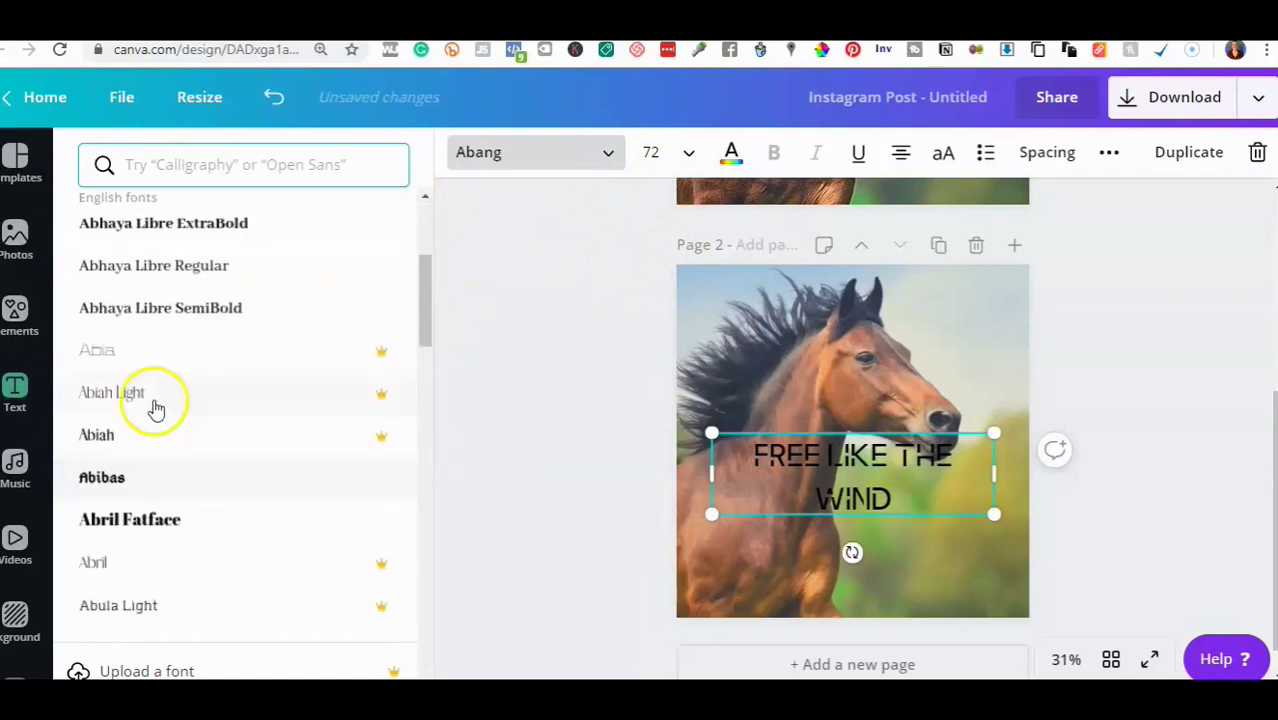
left_click(151, 466)
left_click(729, 160)
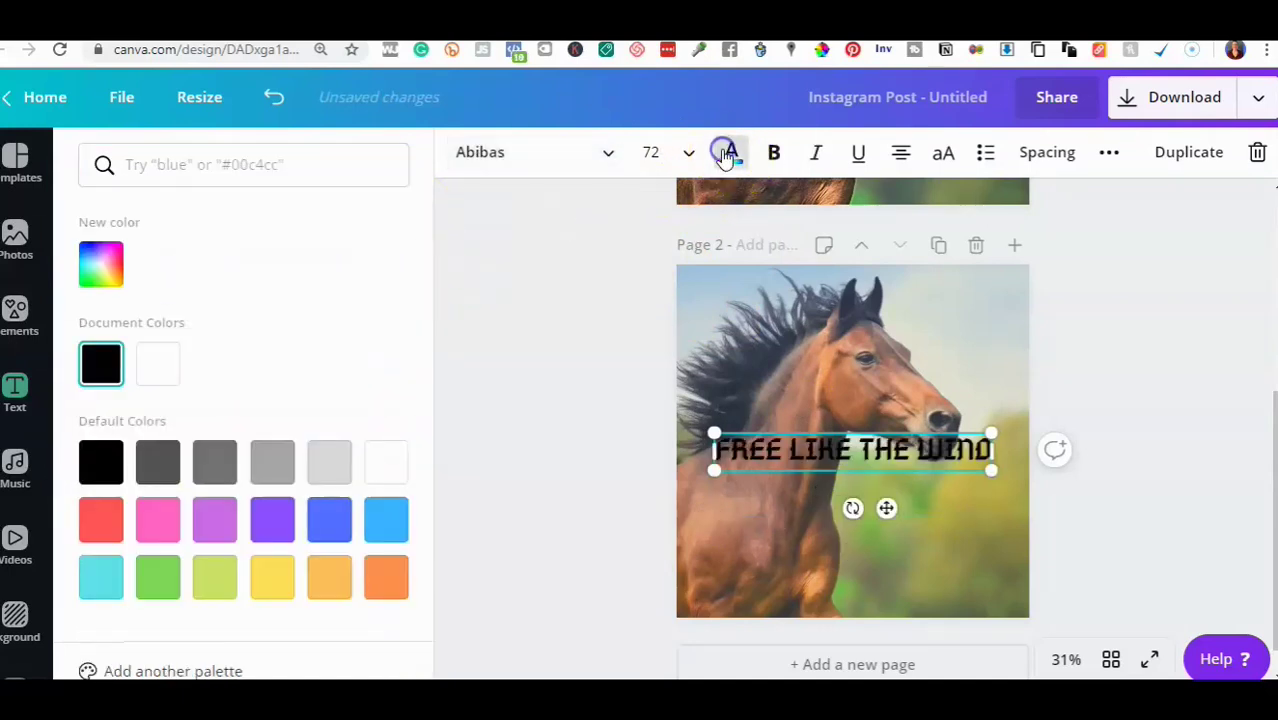
left_click(267, 578)
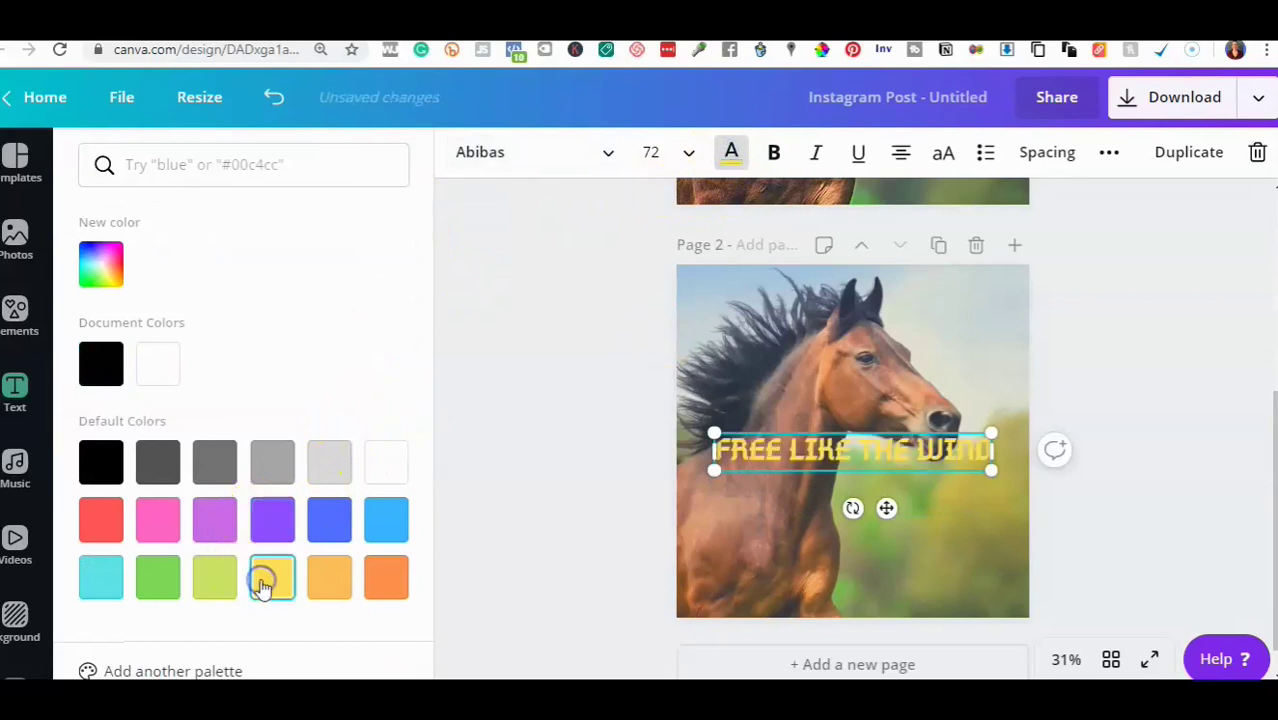
Narrow the heading's text box so it wraps onto two lines, move it over the horse's head, and scale it up to about size 125.
left_click_drag(705, 459, 912, 445)
left_click_drag(930, 516, 1020, 519)
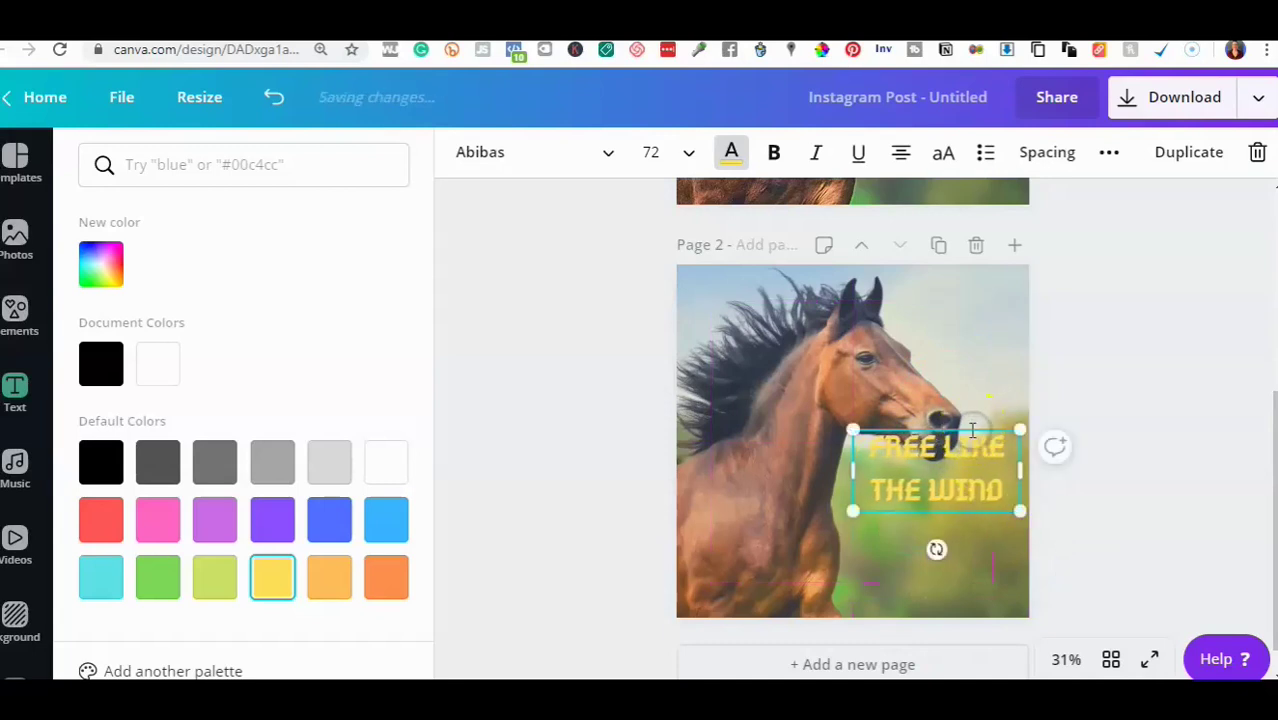
left_click_drag(970, 428, 841, 300)
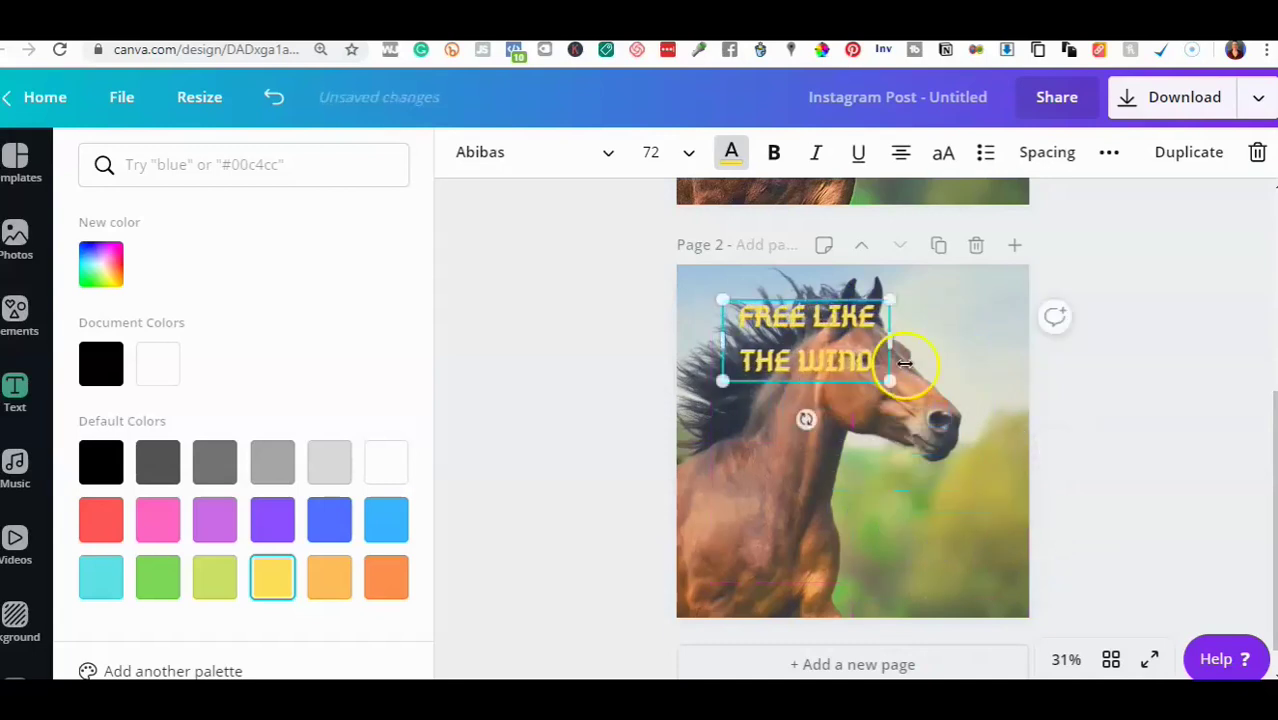
left_click_drag(891, 380, 950, 540)
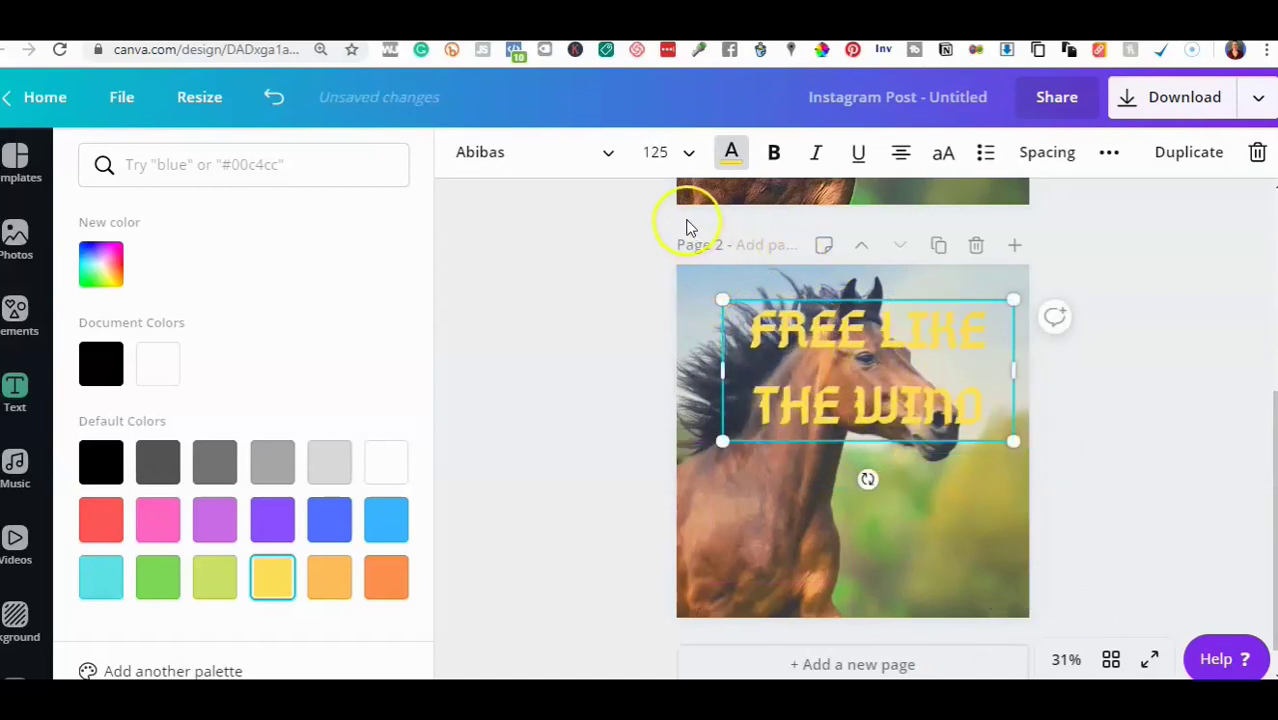
Set the heading's font size to 144, and scale its text box up to about size 160 so it nearly fills the page.
left_click(672, 150)
scroll(702, 470, "down", 5)
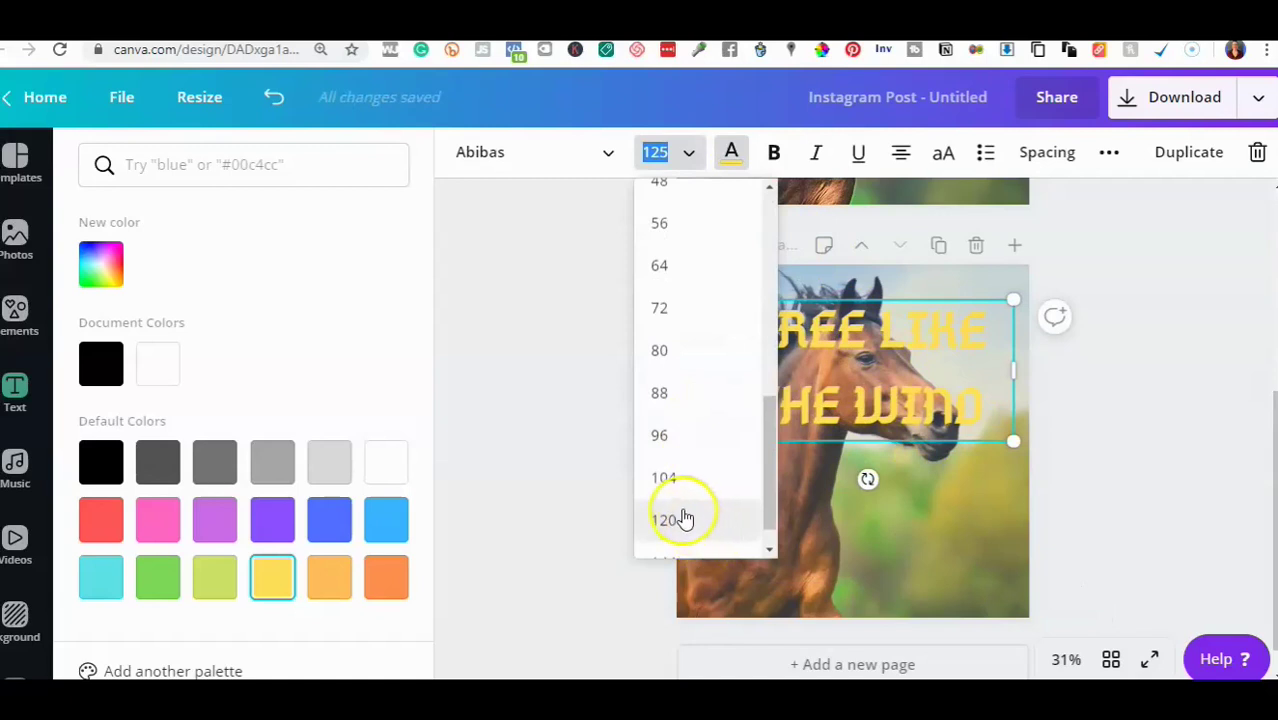
scroll(684, 517, "down", 1)
left_click(686, 525)
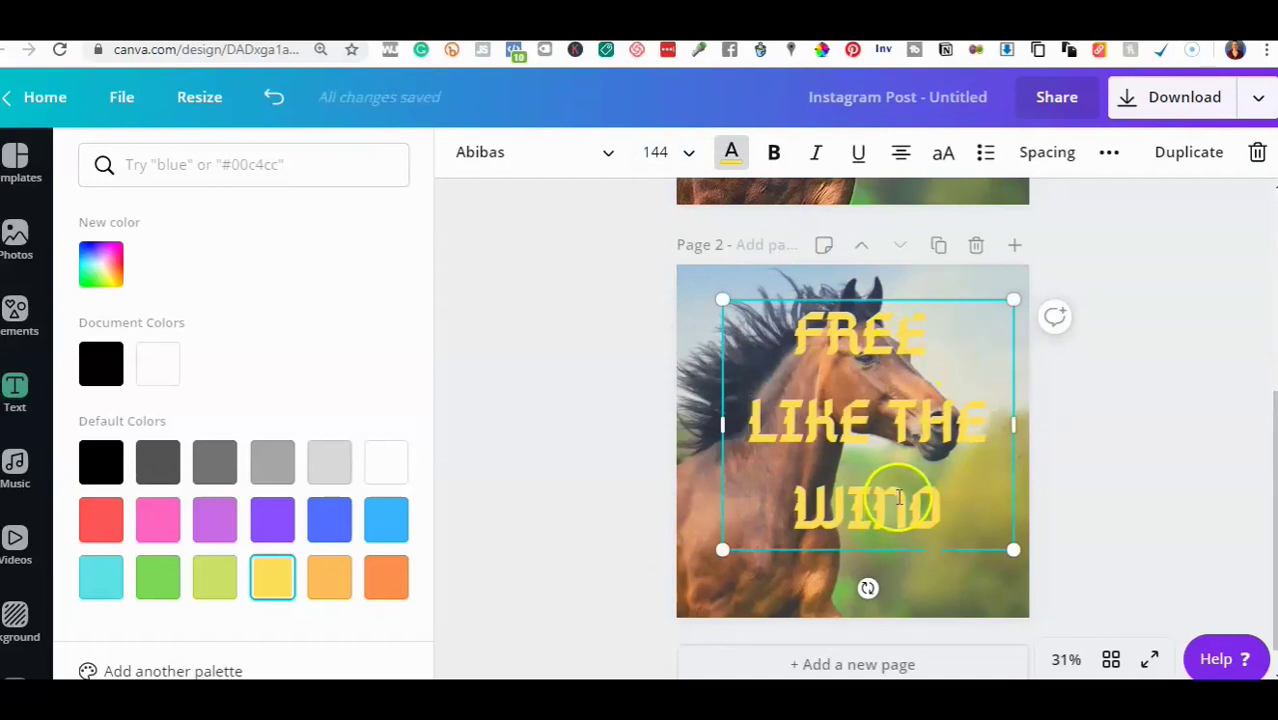
left_click_drag(722, 549, 702, 602)
left_click(1135, 436)
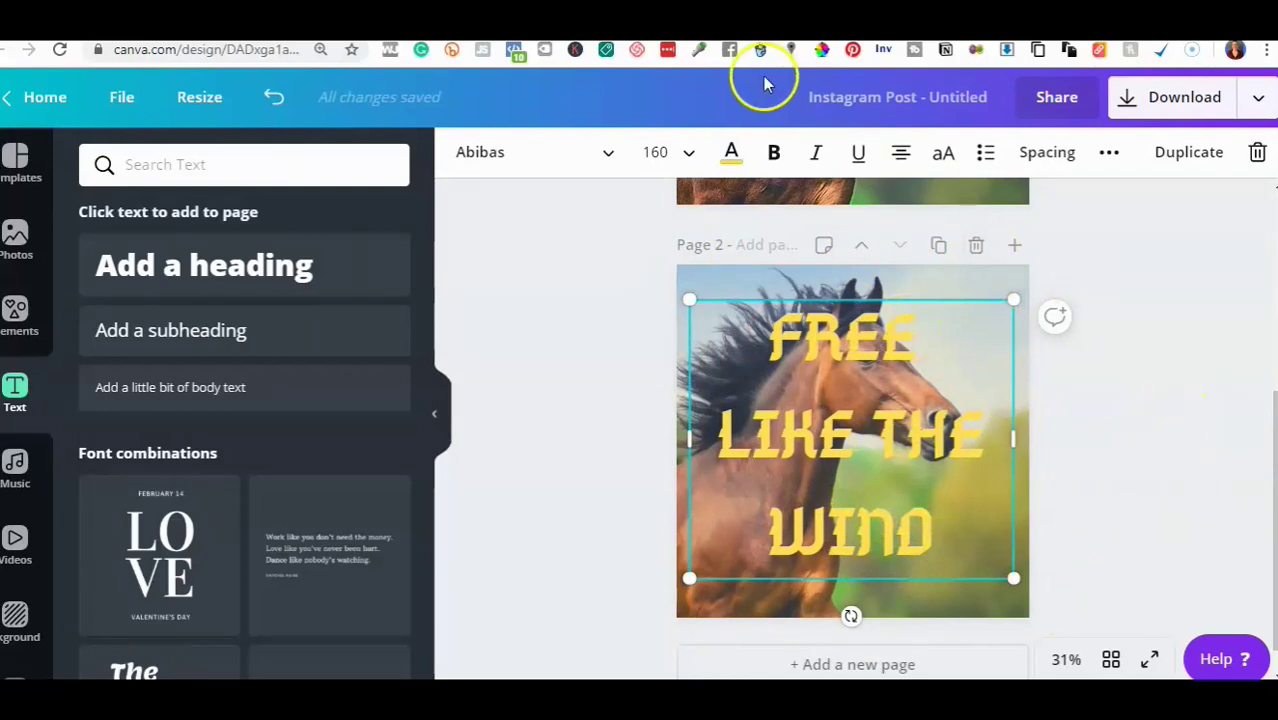
Search Google for "motivational quotes horses" in a new browser tab.
key("ctrl+t")
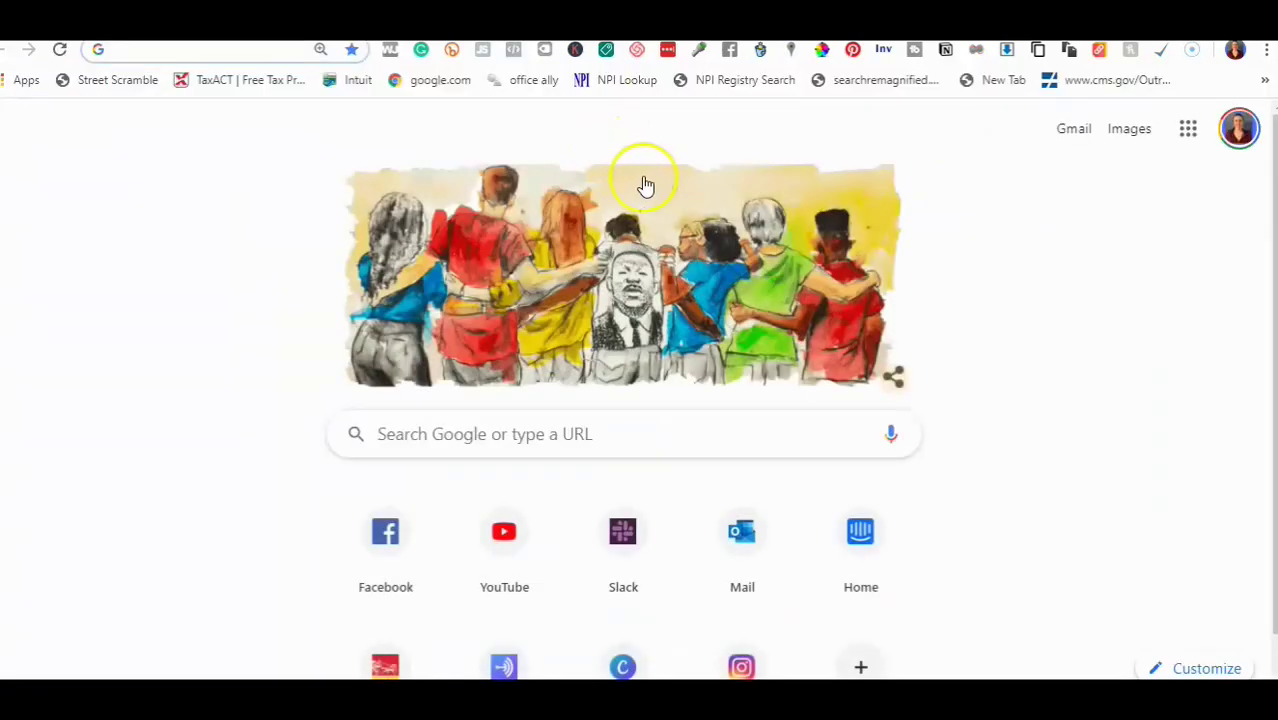
left_click(408, 434)
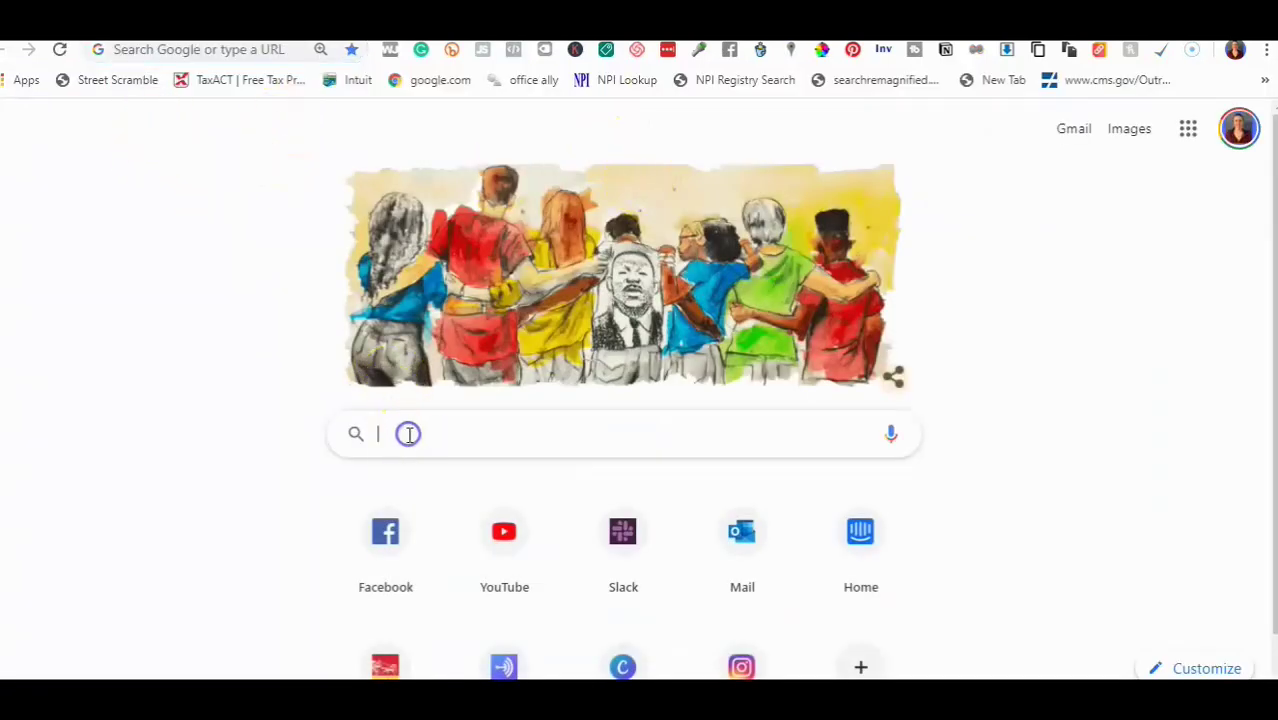
type("motivatio")
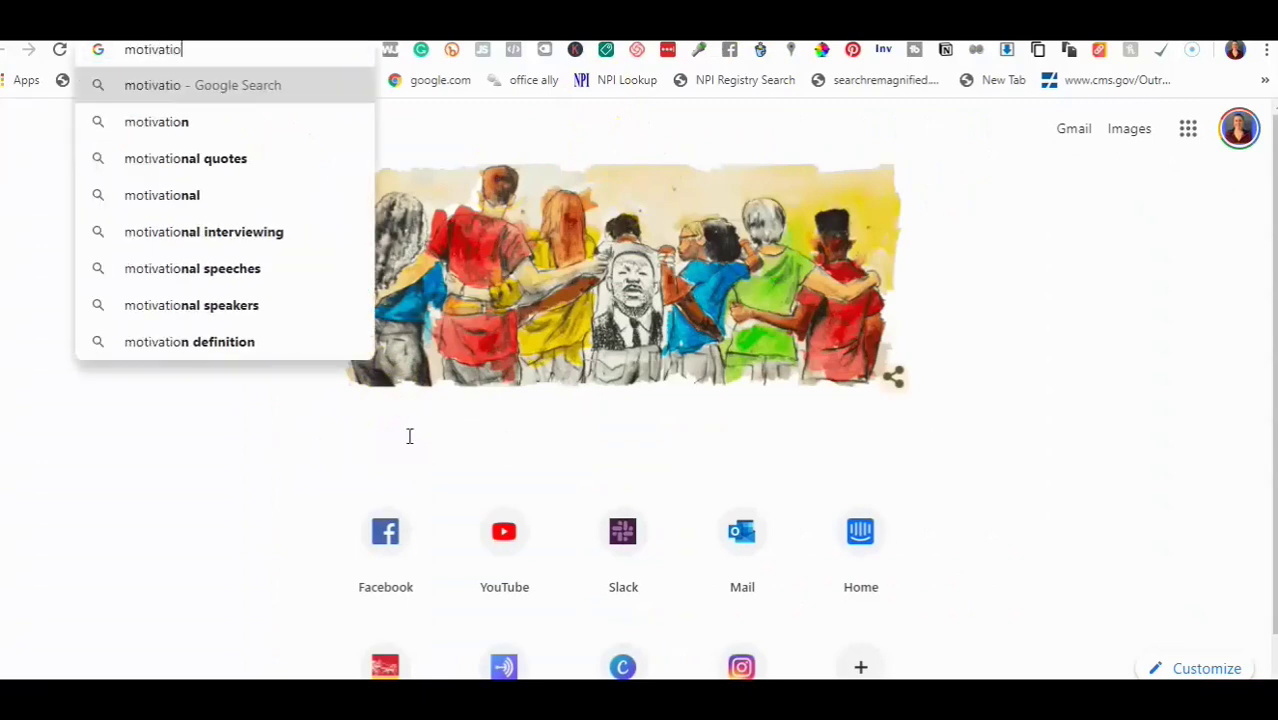
type("nal quotes hors")
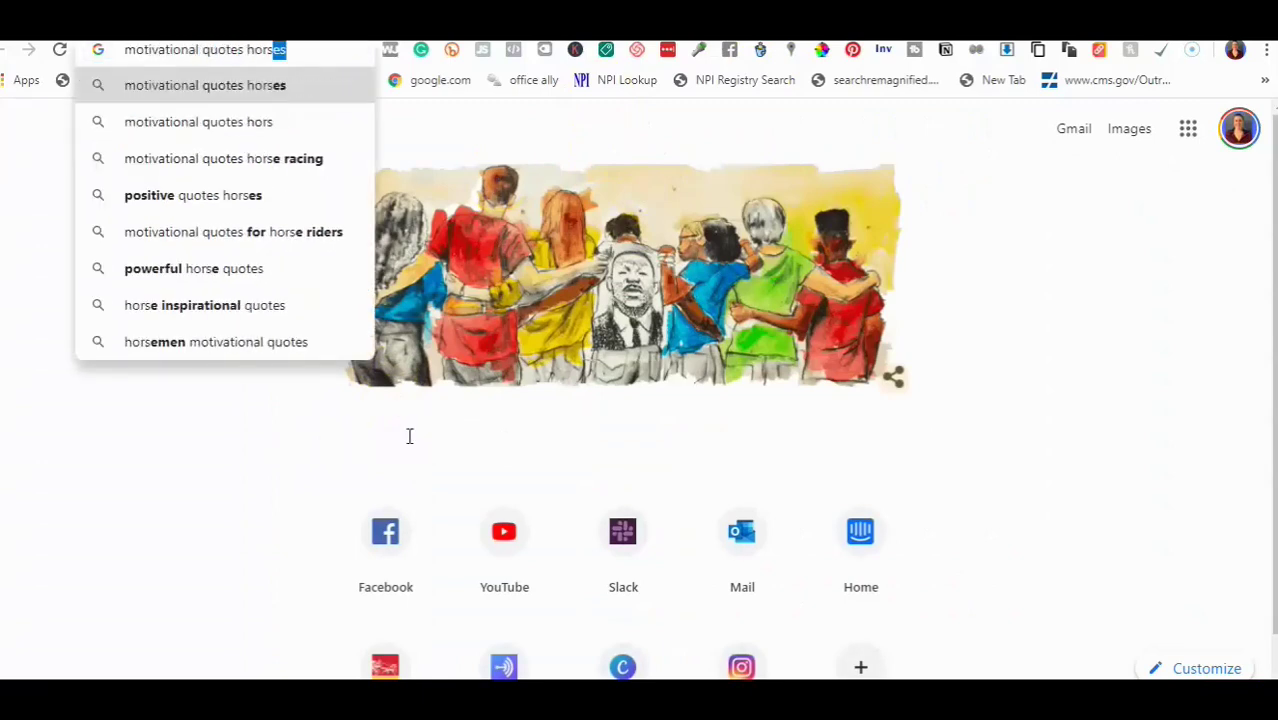
key("Return")
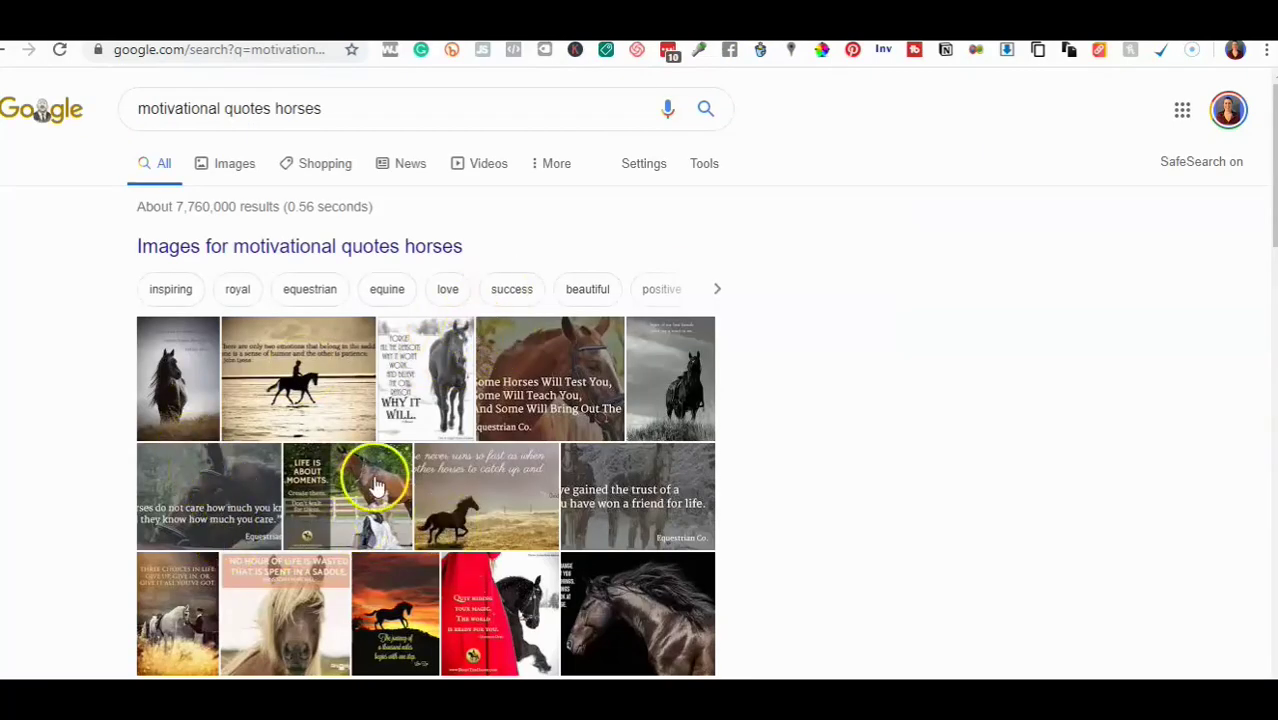
Preview the quote image with the running horse in the image results, and switch back to the Canva design.
left_click(519, 502)
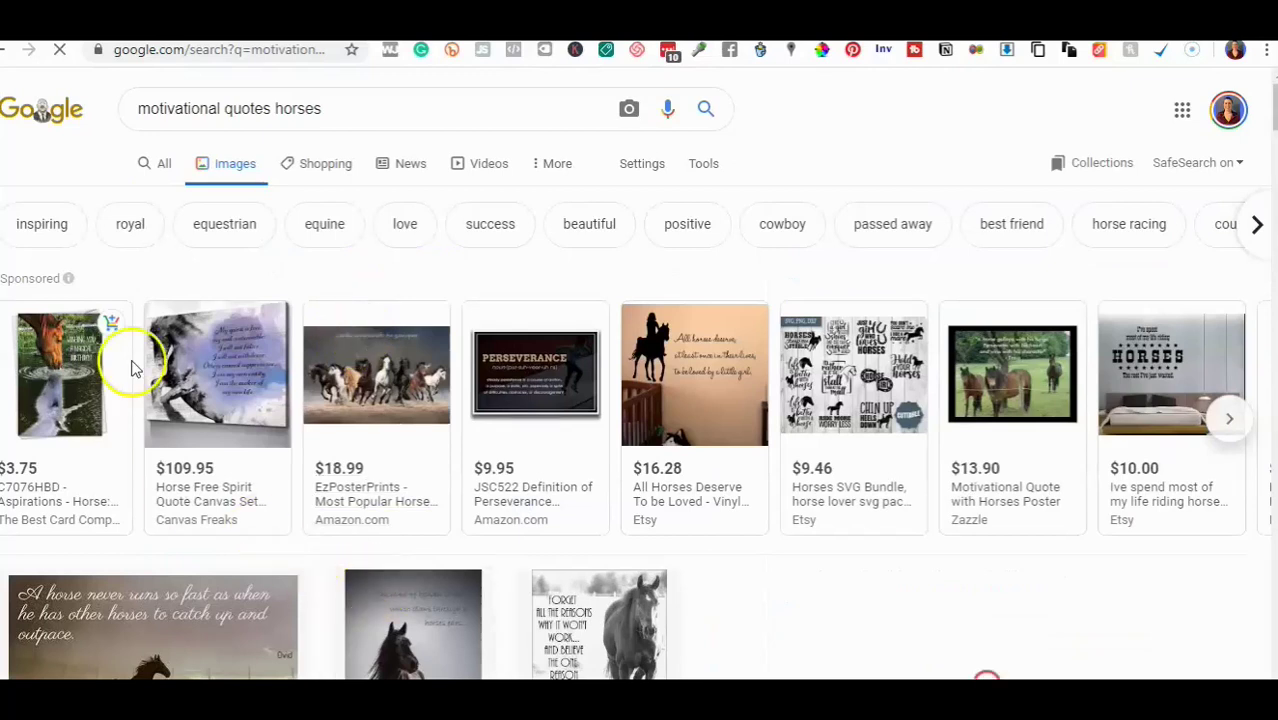
left_click(150, 625)
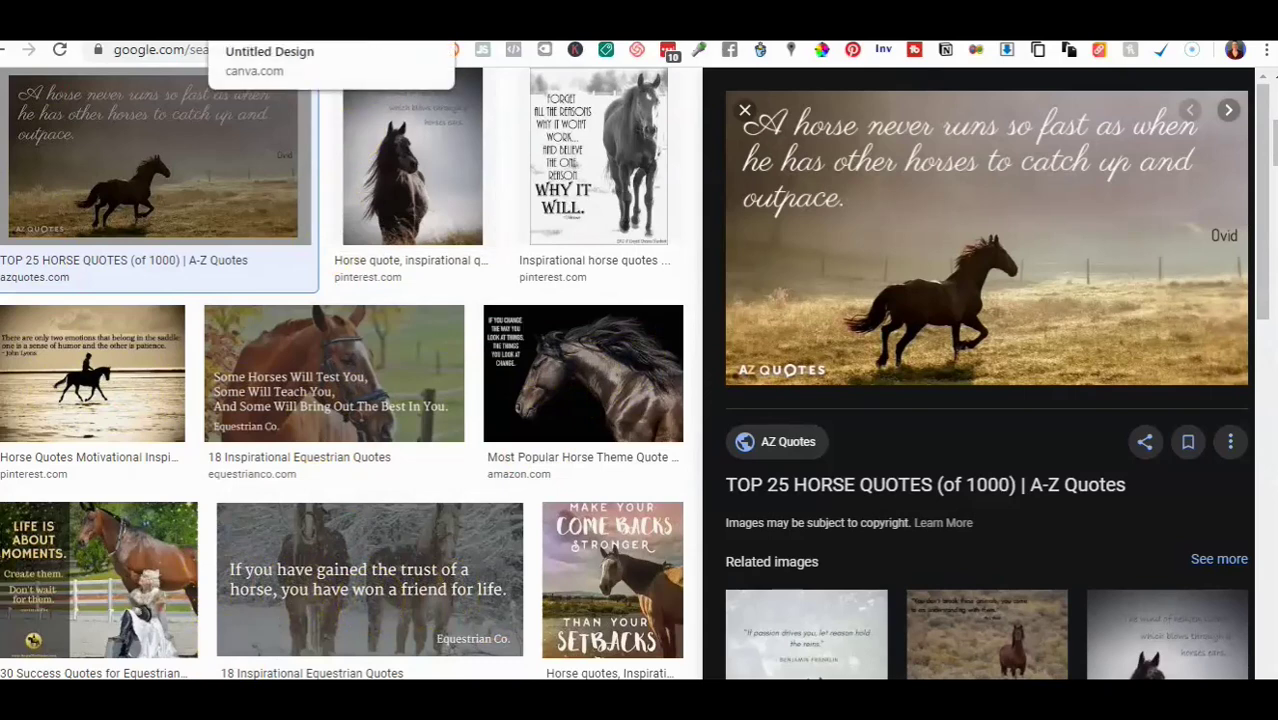
left_click(290, 30)
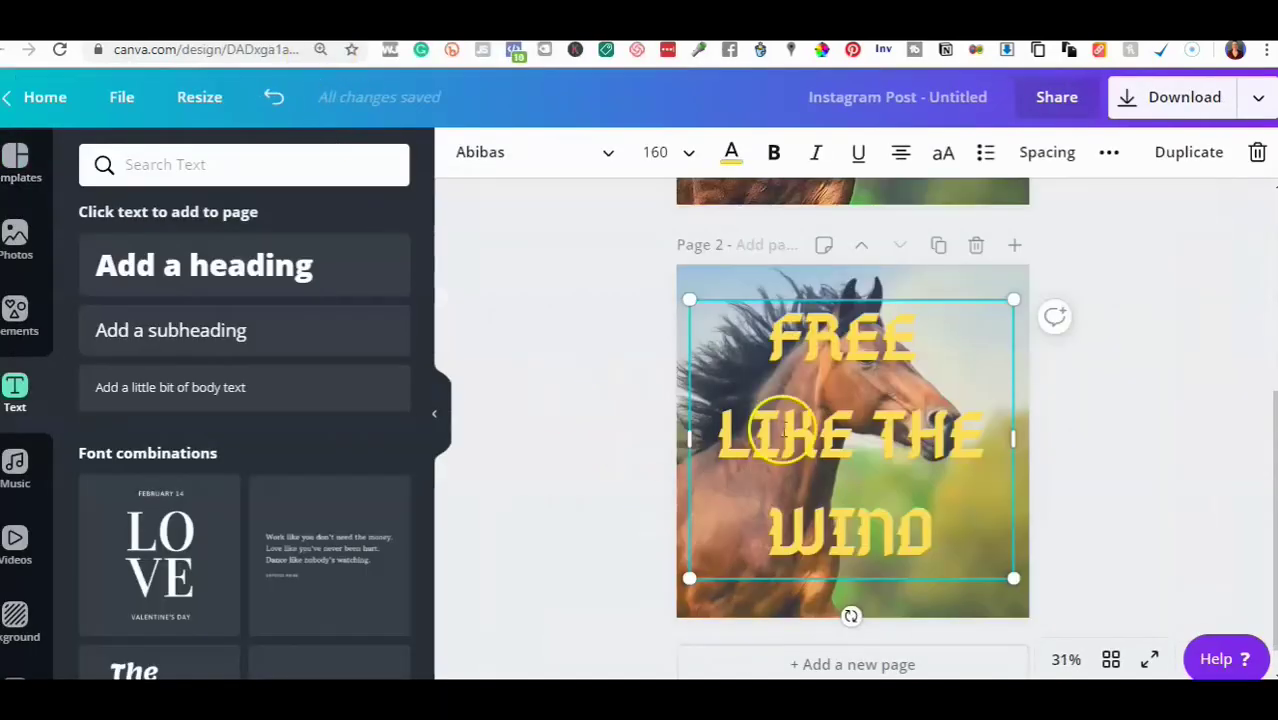
left_click(1153, 473)
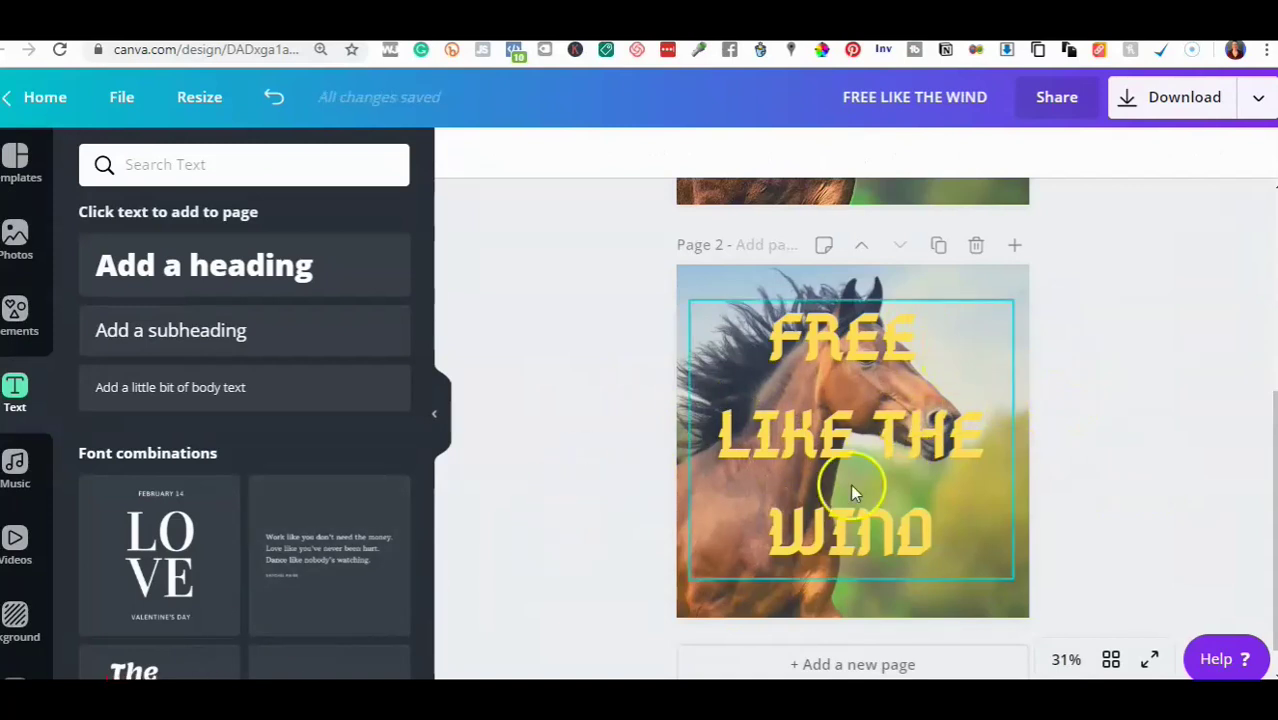
Try medium blue on the page 2 heading and settle on the custom light blue #c8d2ff.
scroll(890, 419, "up", 3)
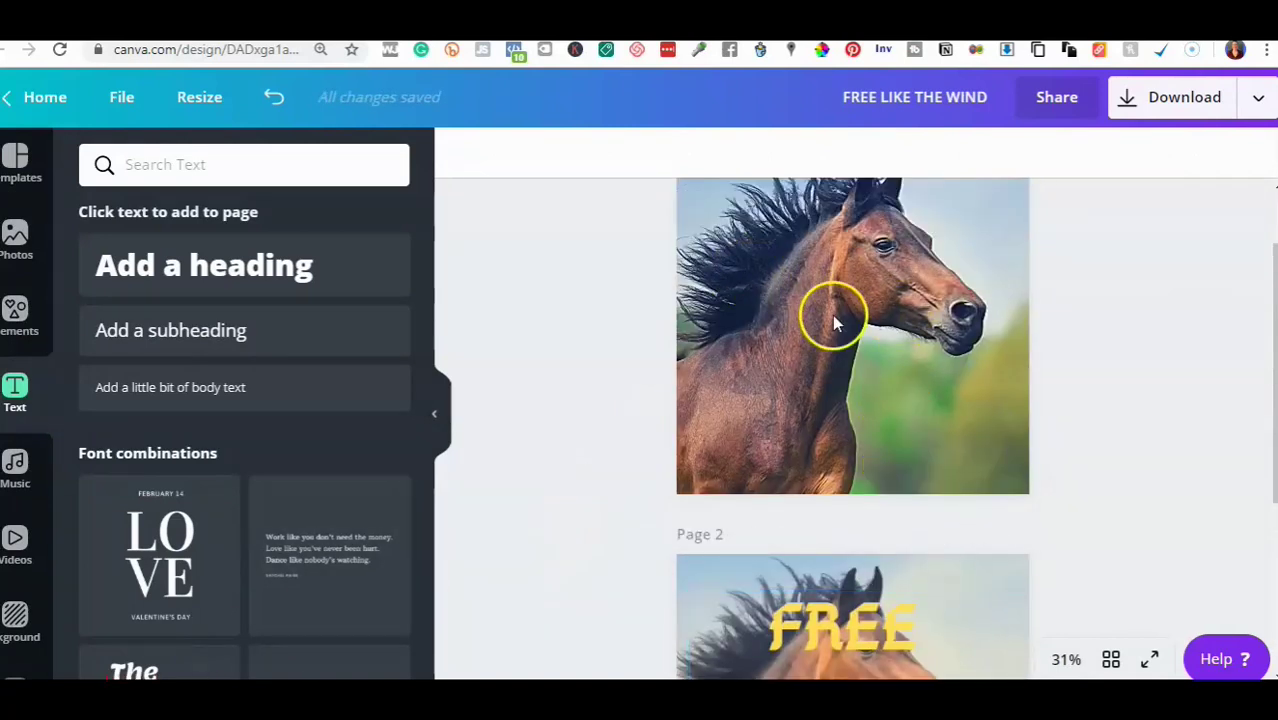
scroll(832, 315, "down", 3)
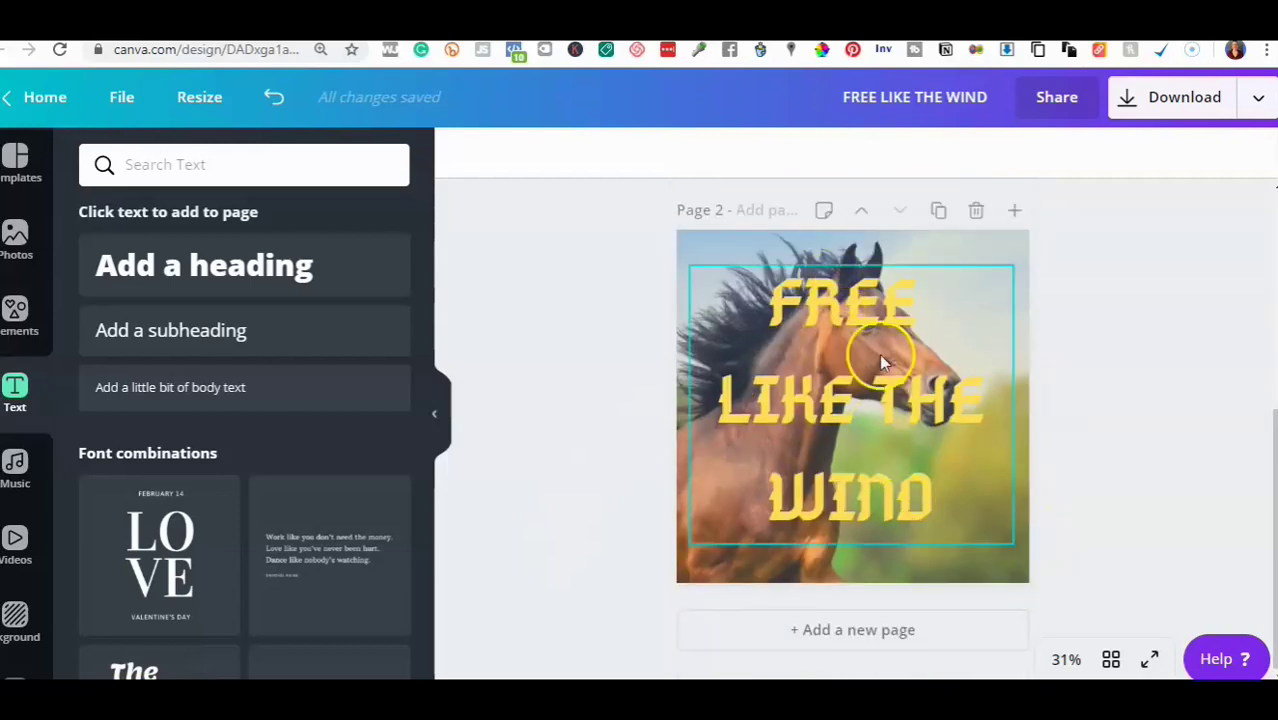
left_click(879, 353)
left_click(734, 157)
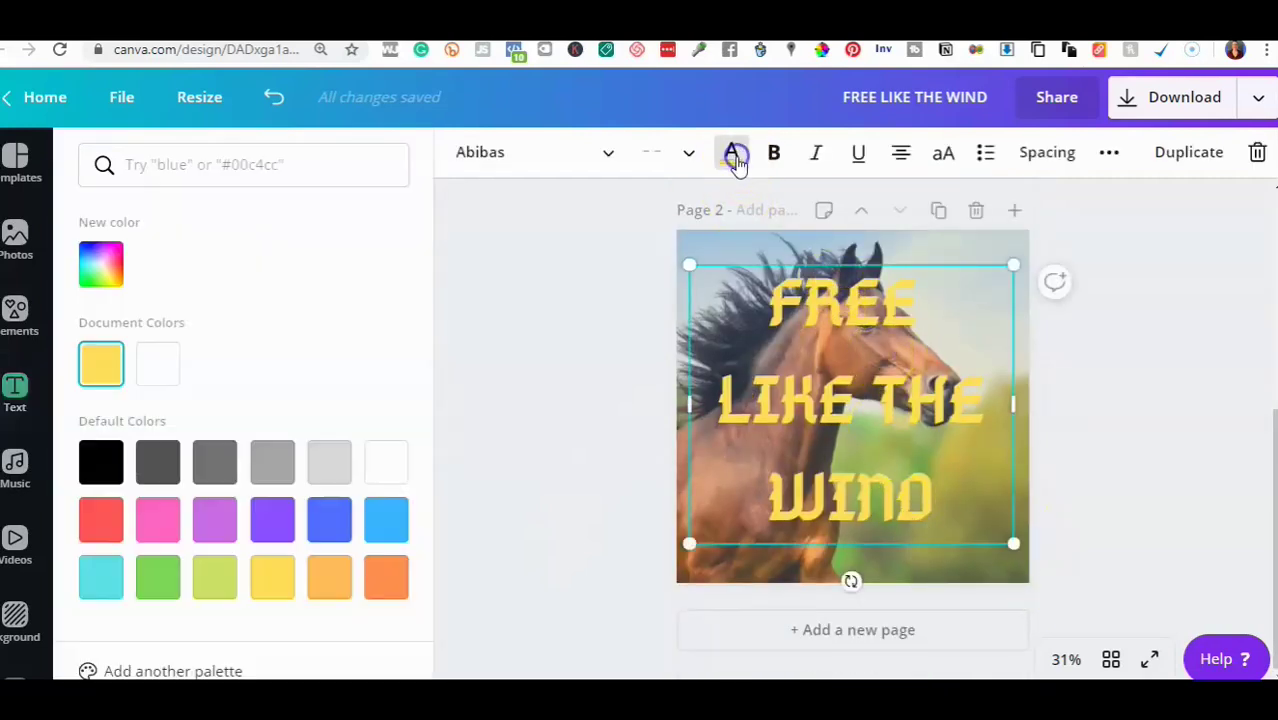
left_click(315, 525)
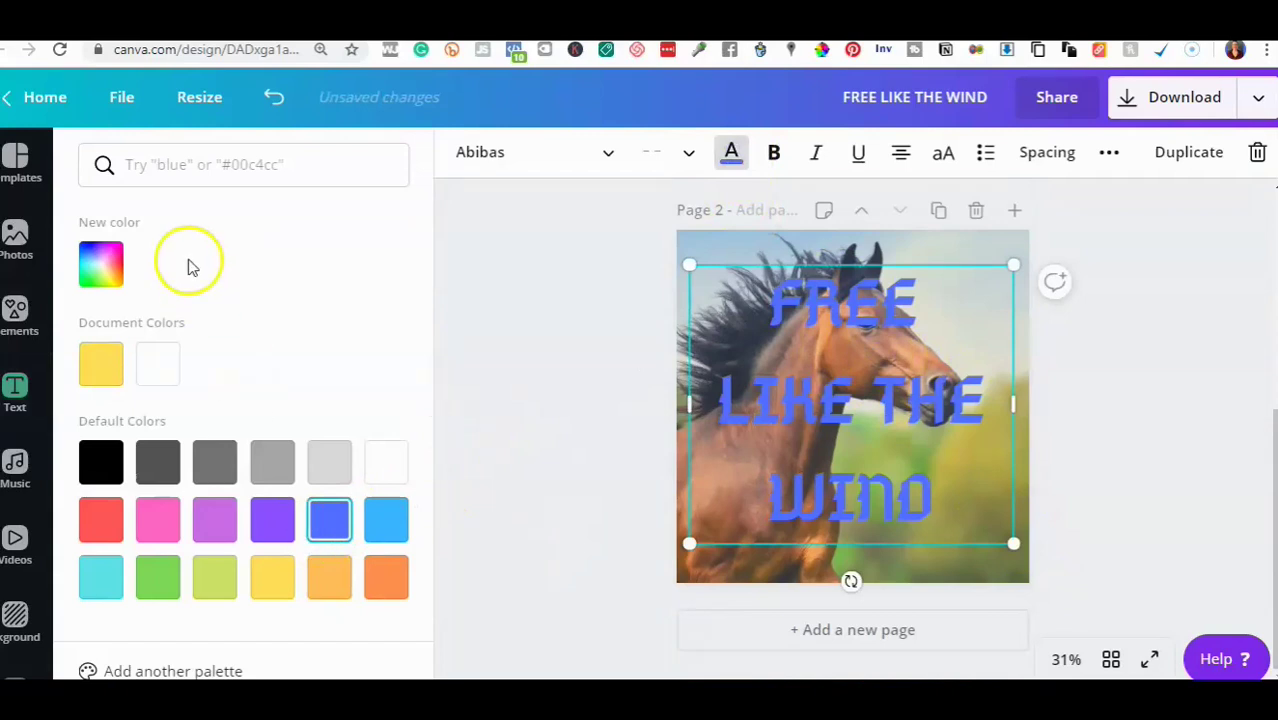
left_click(104, 276)
left_click_drag(205, 343, 163, 323)
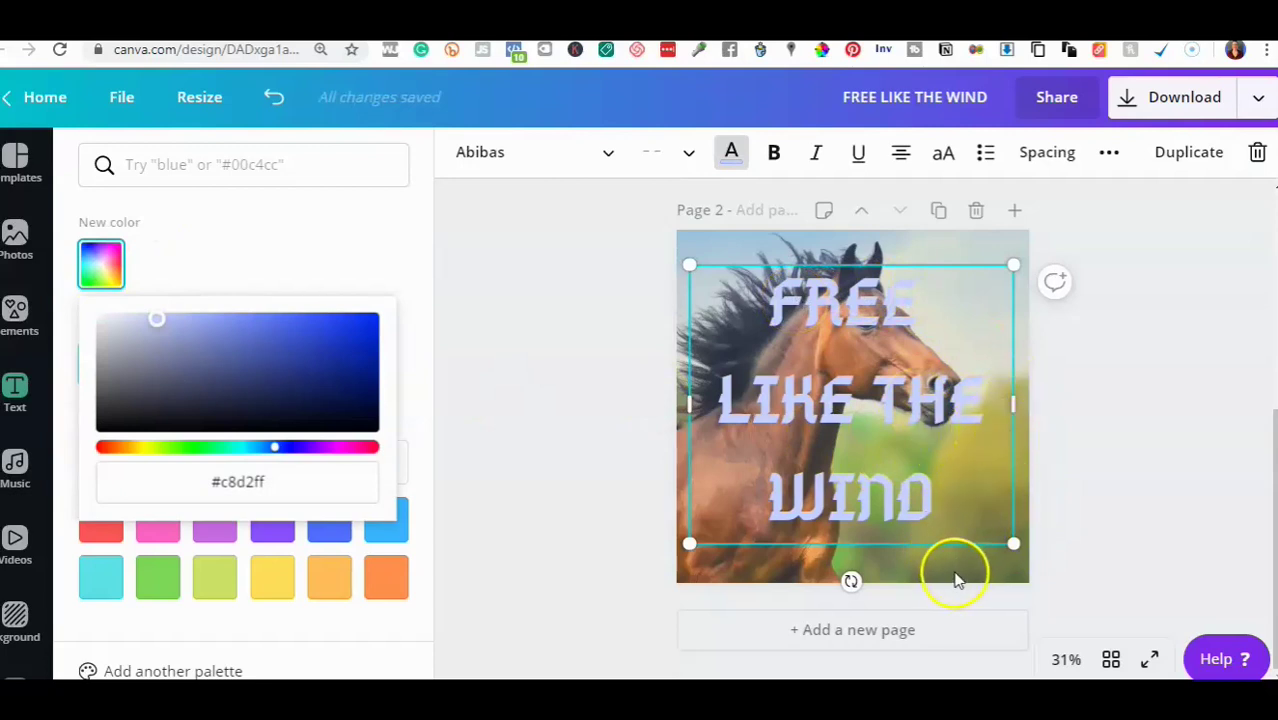
left_click(120, 262)
left_click(120, 262)
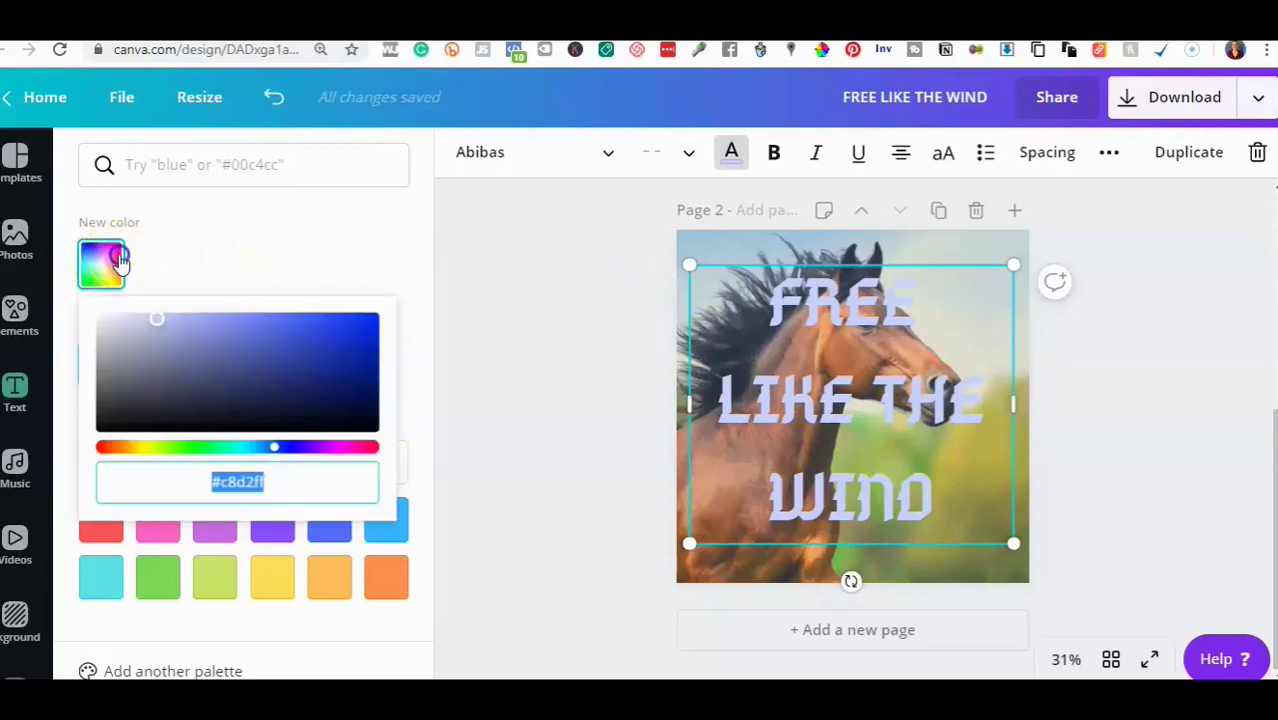
left_click(120, 262)
left_click(120, 262)
left_click(120, 261)
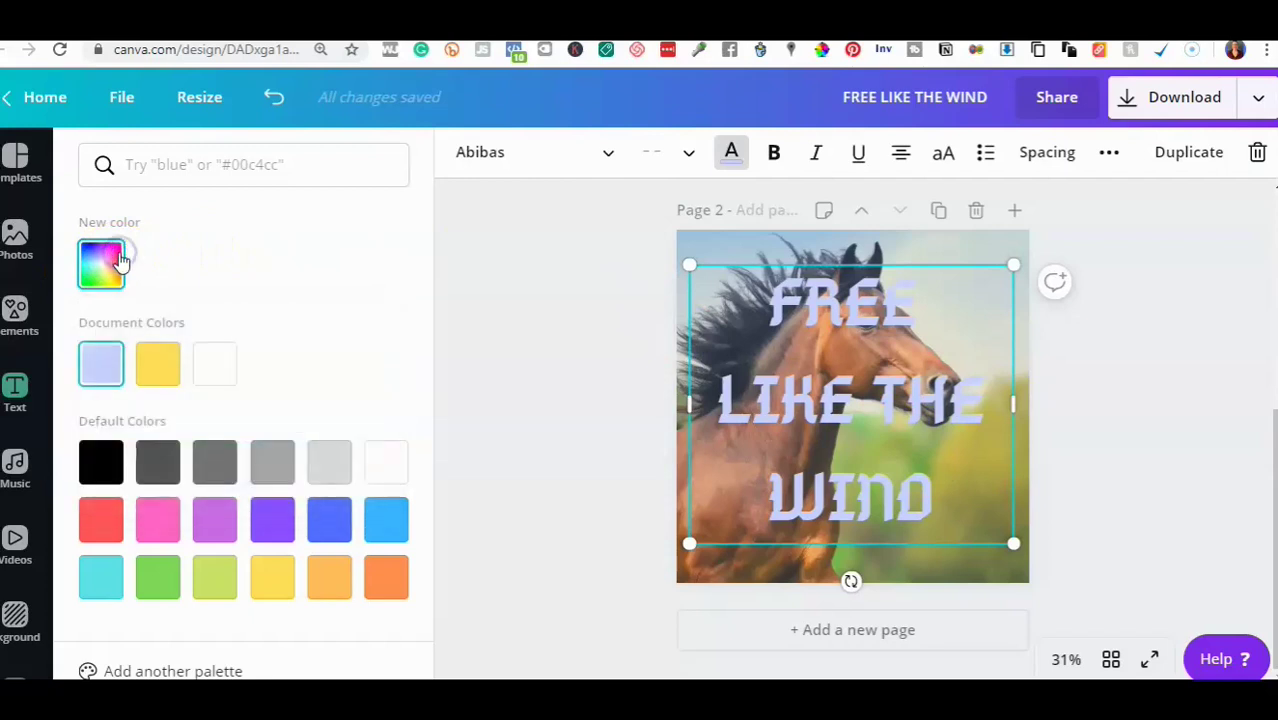
left_click(120, 262)
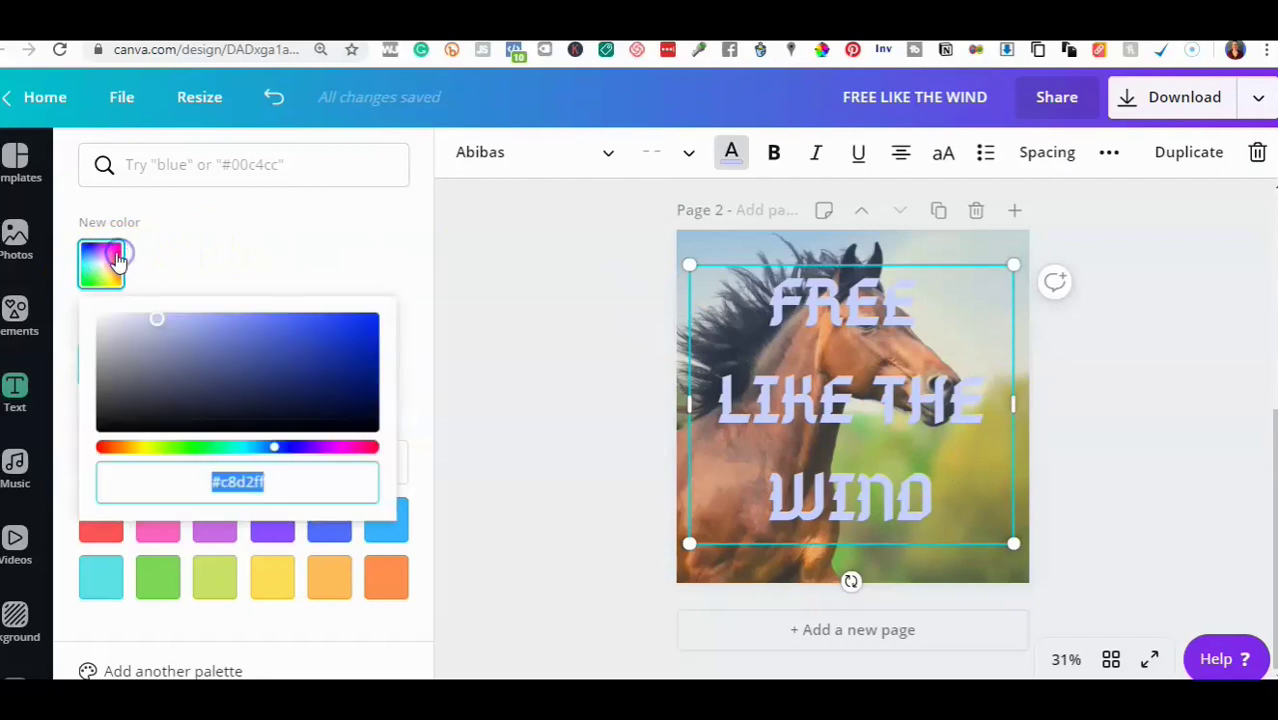
Recolor the page 2 heading with a custom dark crimson, about #ab193c.
left_click(359, 448)
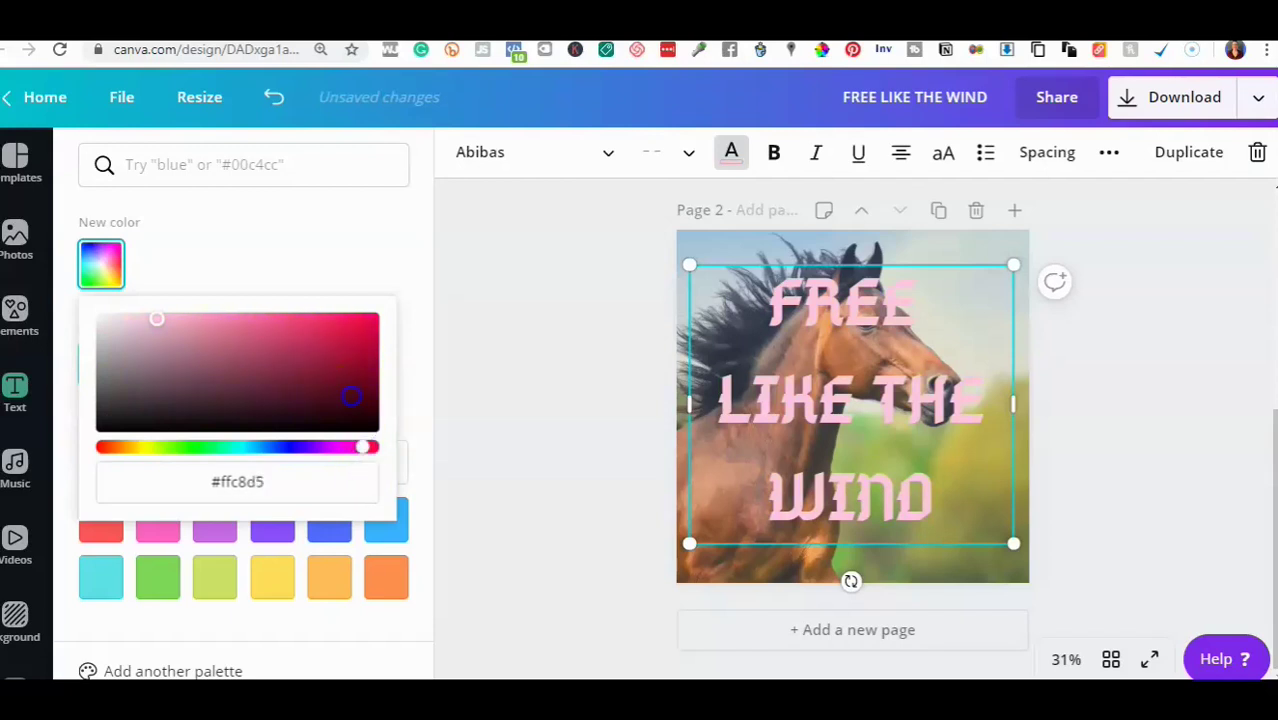
left_click(350, 396)
left_click_drag(349, 395, 326, 352)
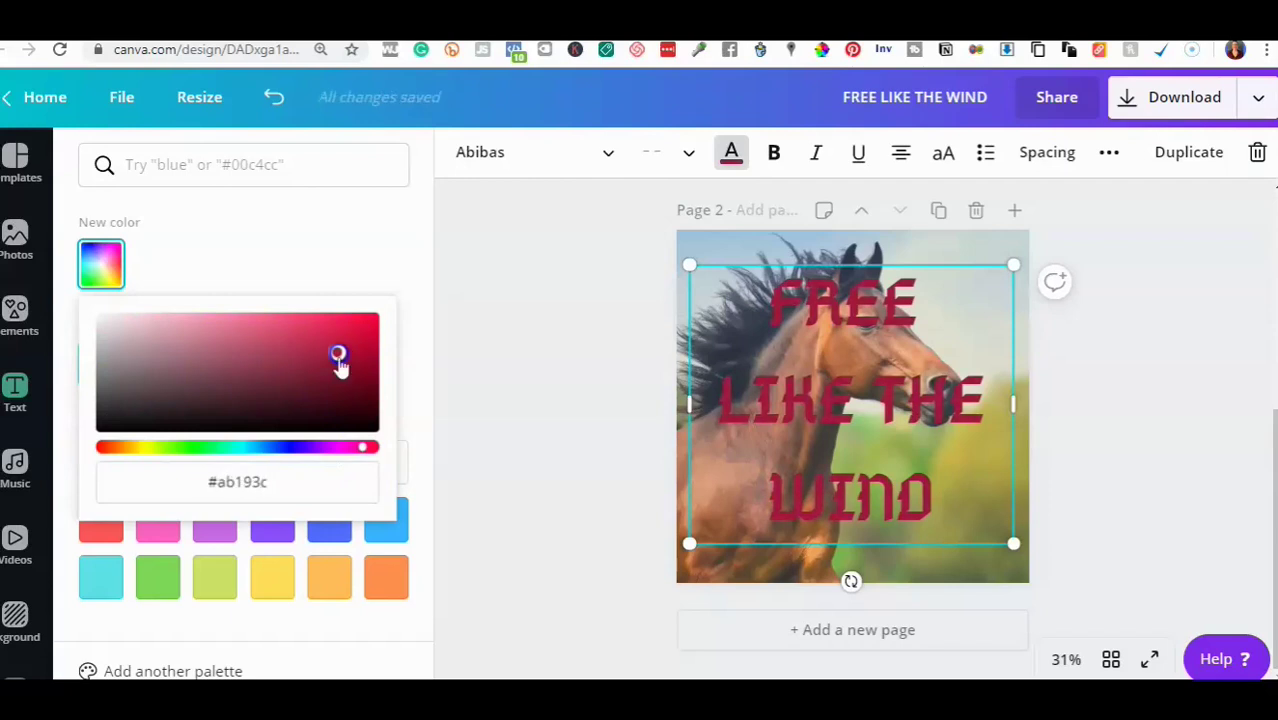
left_click(1147, 413)
left_click(885, 300)
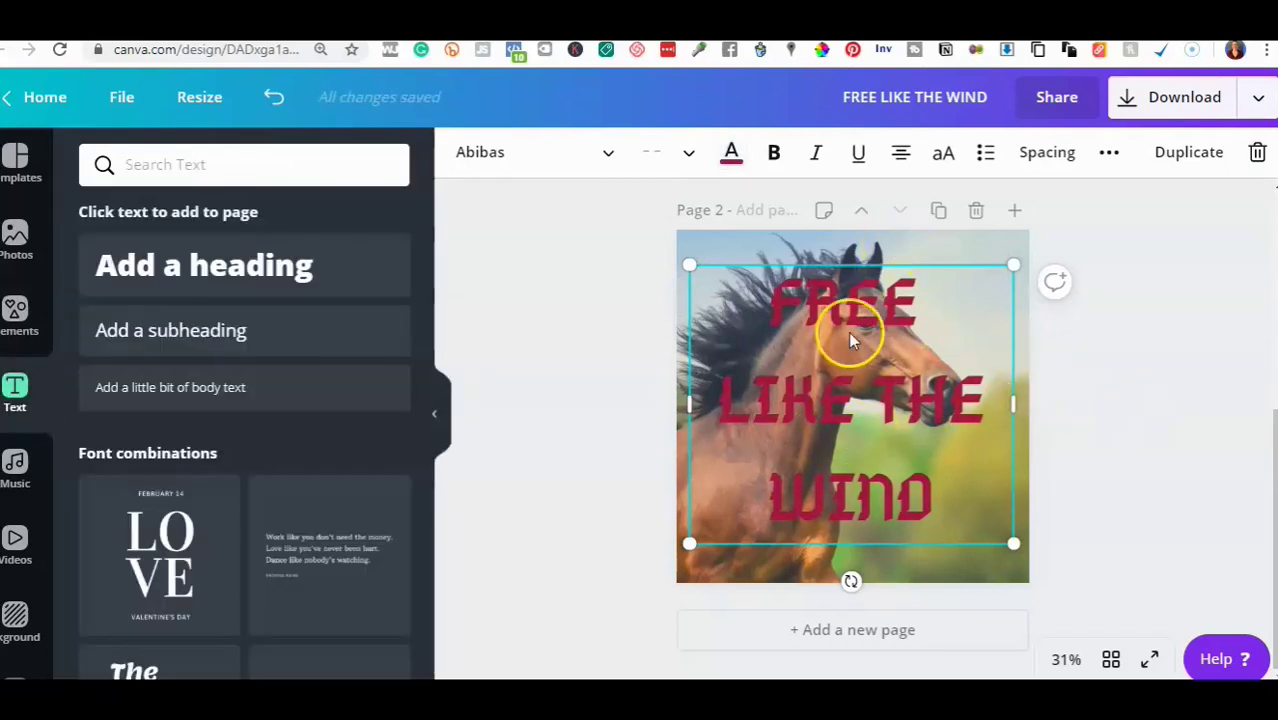
left_click(1200, 403)
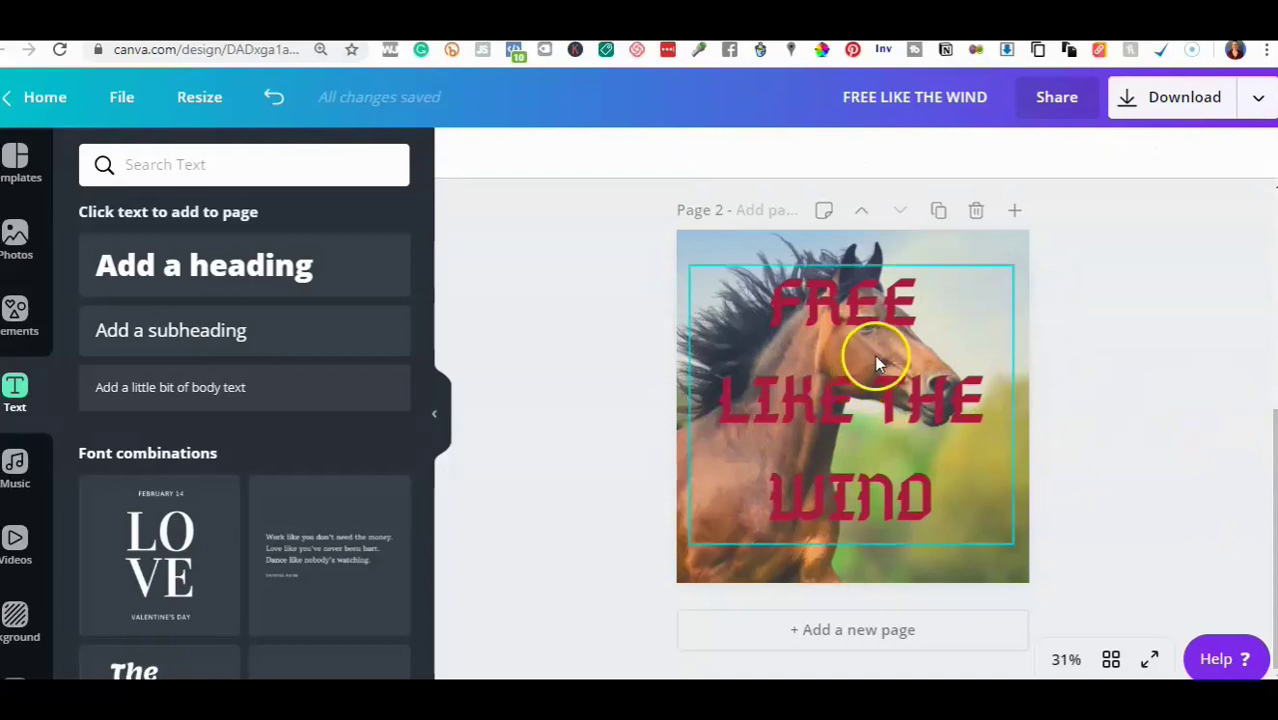
Duplicate page 2 and delete the heading and the horse photo from the copy to leave page 3 blank.
left_click(938, 210)
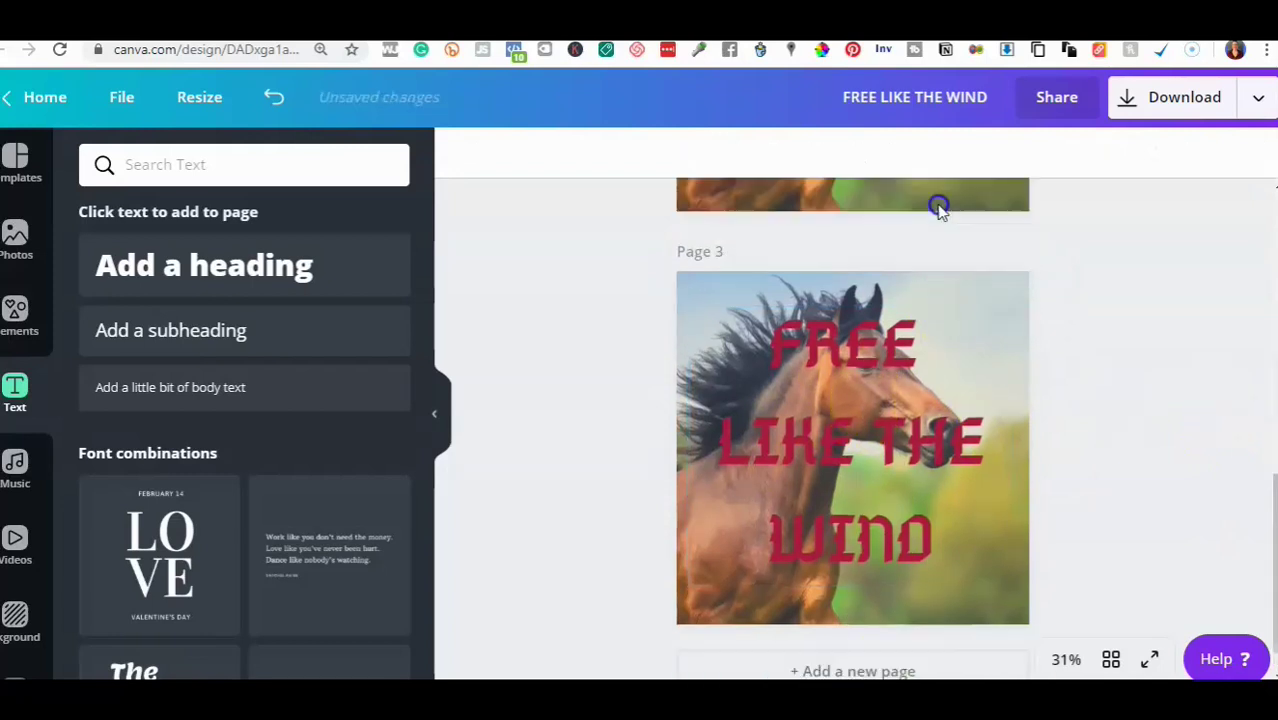
left_click(870, 425)
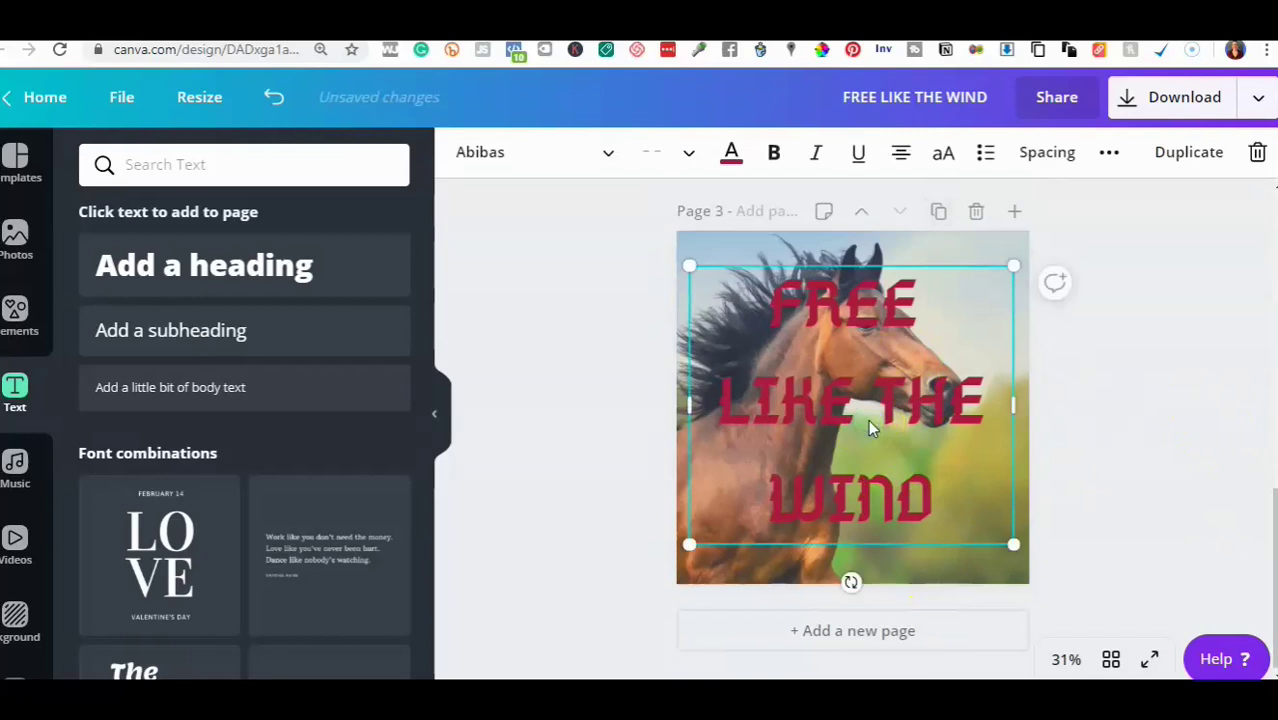
key("Delete")
left_click(847, 429)
key("Delete")
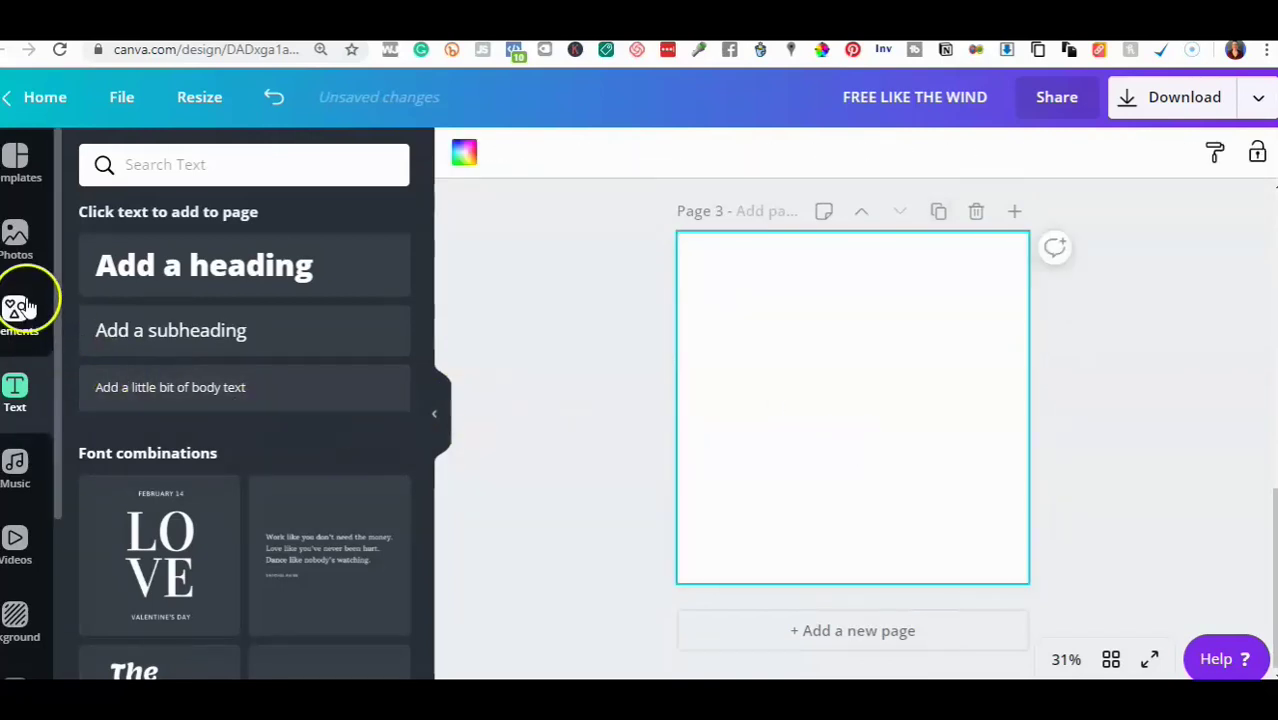
Add the photo of the brown horse with the flying mane to page 3, enlarged to about 1,853 × 1,234 and positioned to fill the page.
left_click(18, 242)
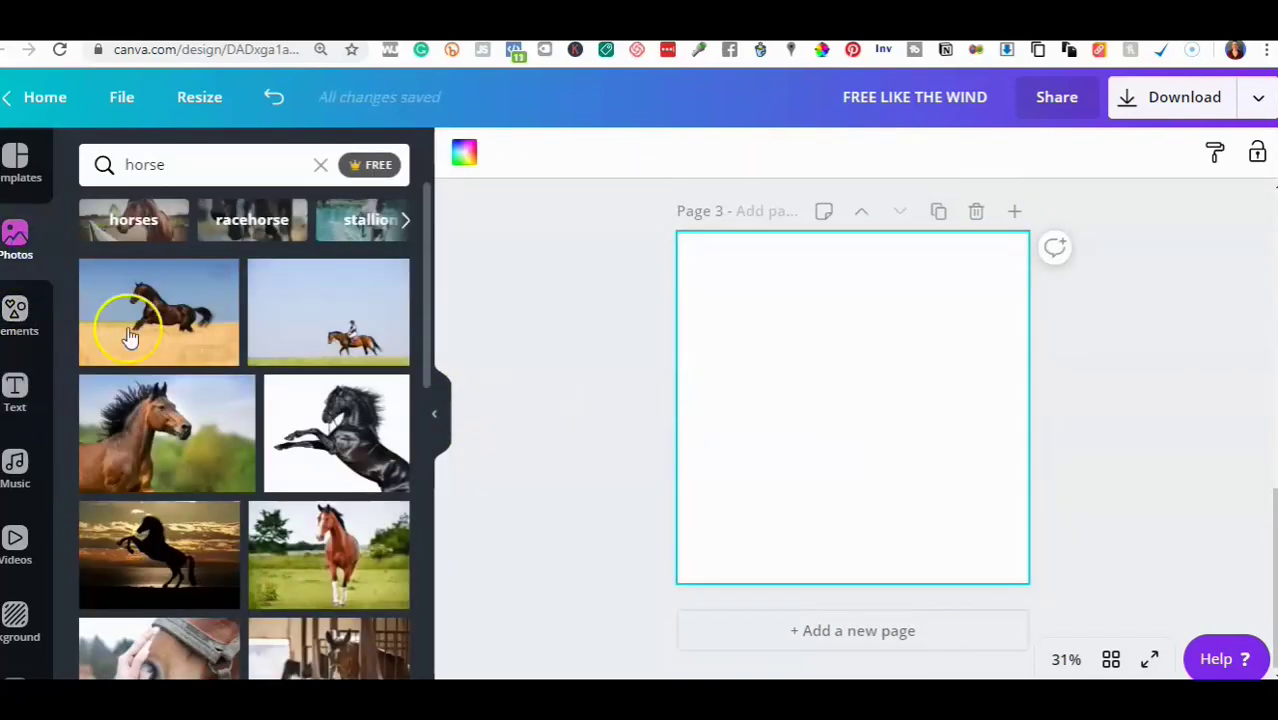
left_click(175, 430)
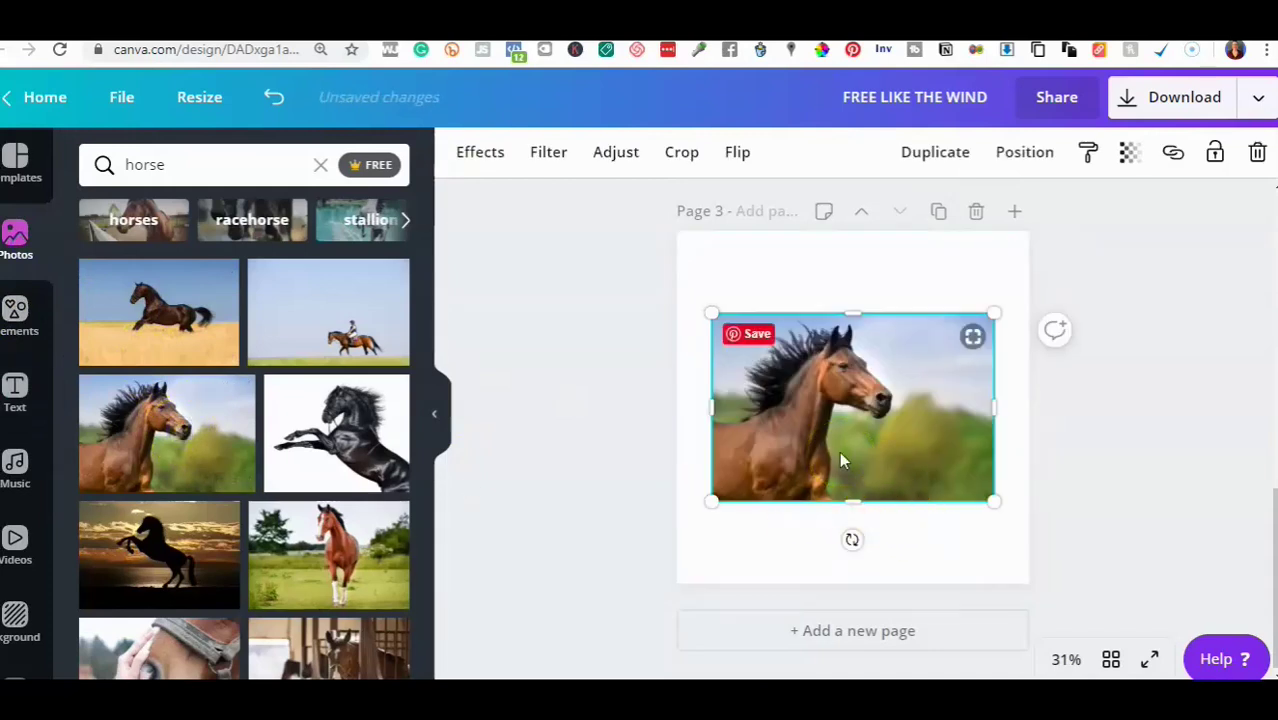
left_click_drag(712, 500, 662, 622)
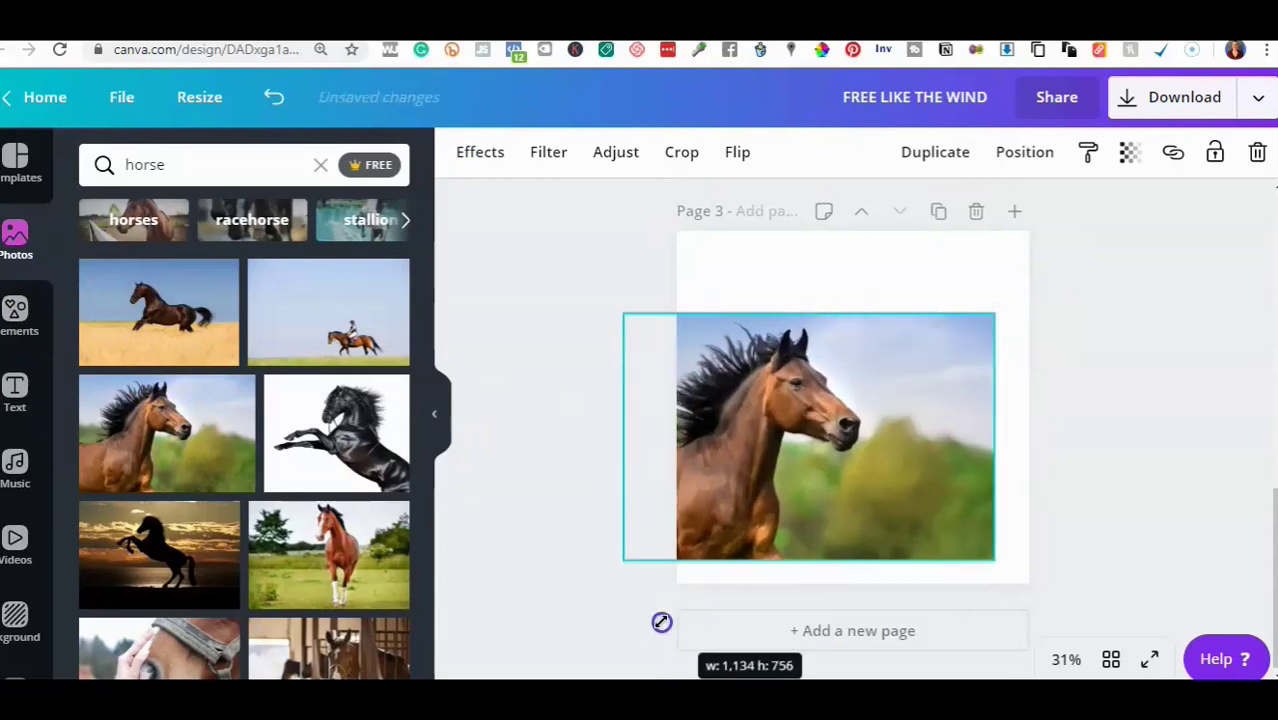
left_click_drag(995, 313, 1107, 325)
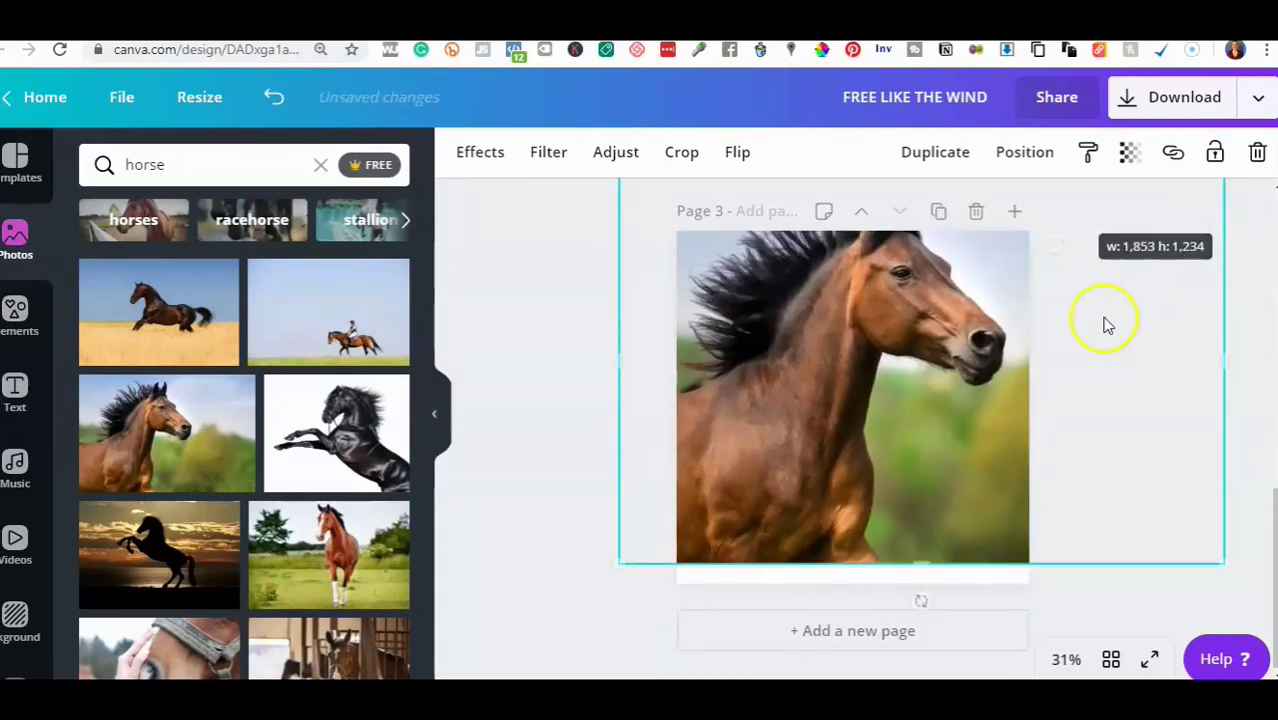
left_click_drag(873, 331, 847, 403)
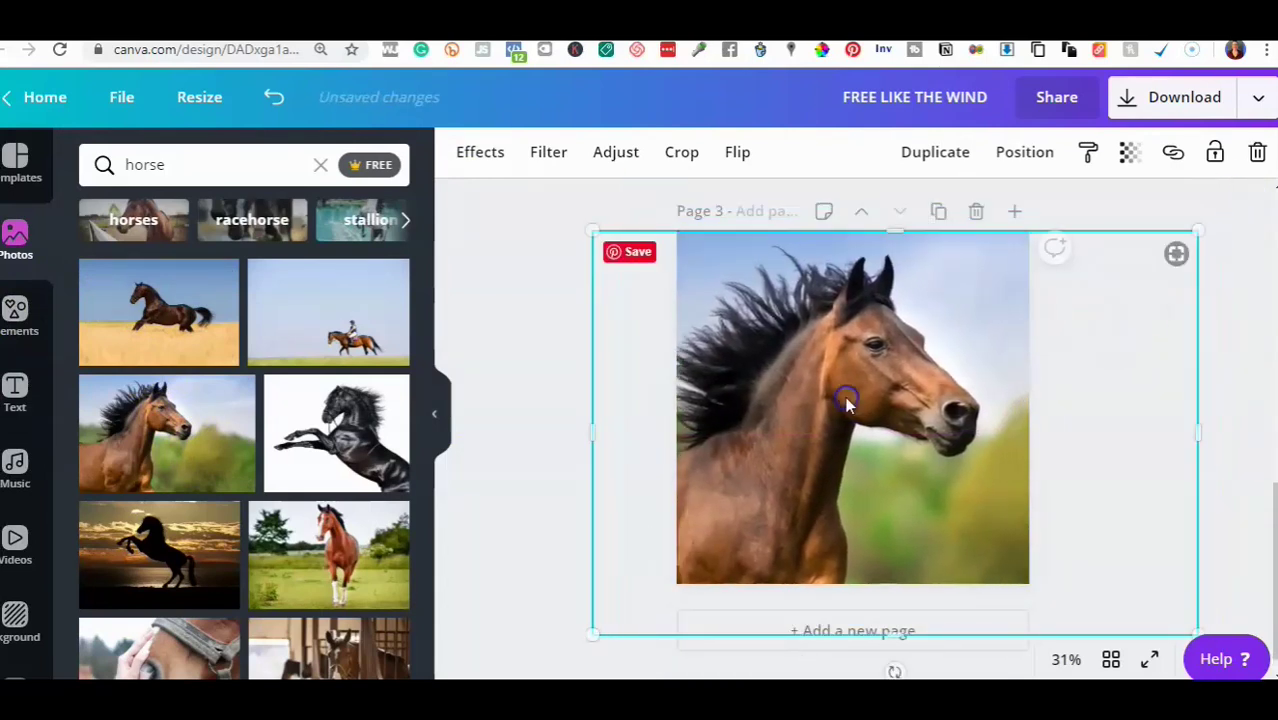
left_click(519, 295)
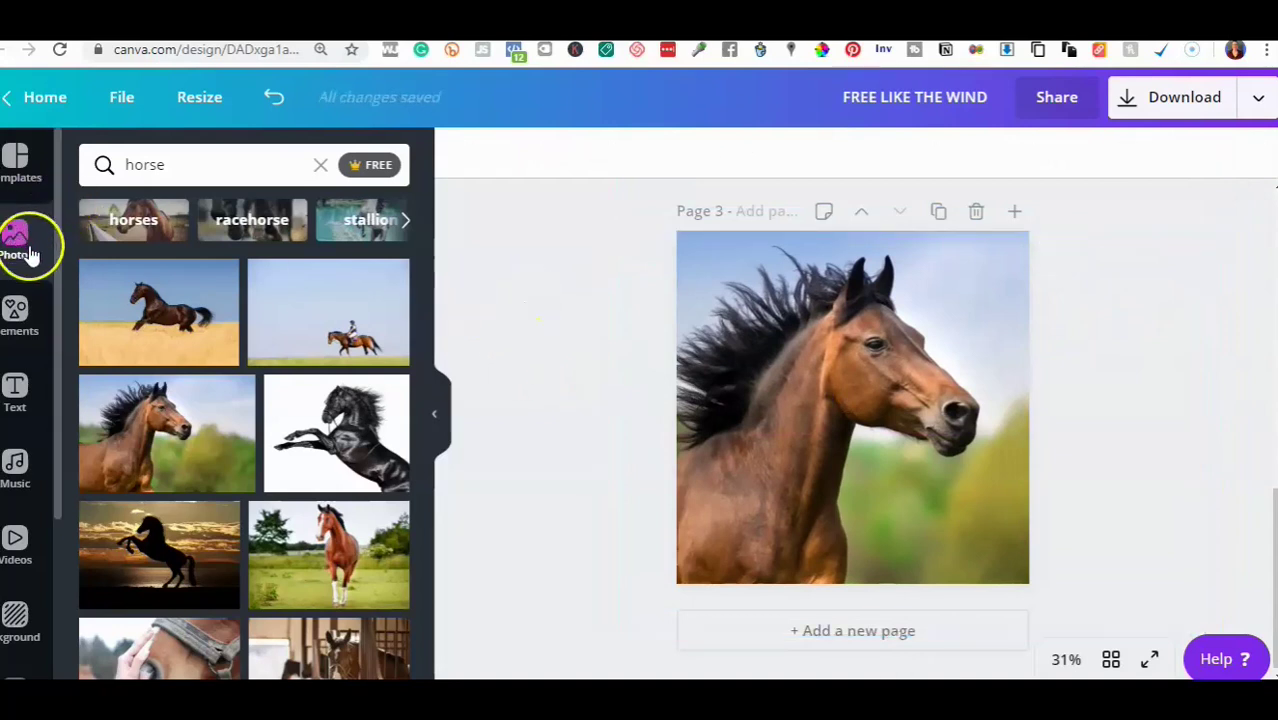
Add the recently used solid grey square to page 3 and enlarge it to cover the whole page.
left_click(14, 320)
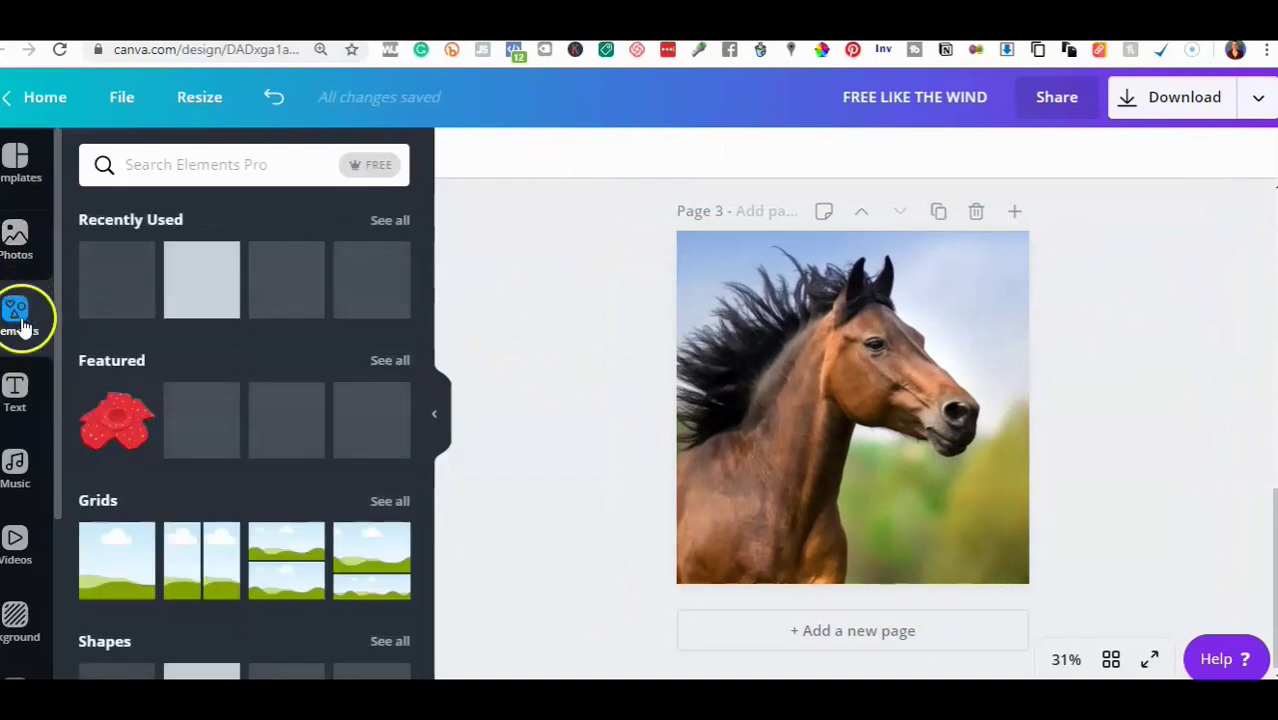
left_click(183, 278)
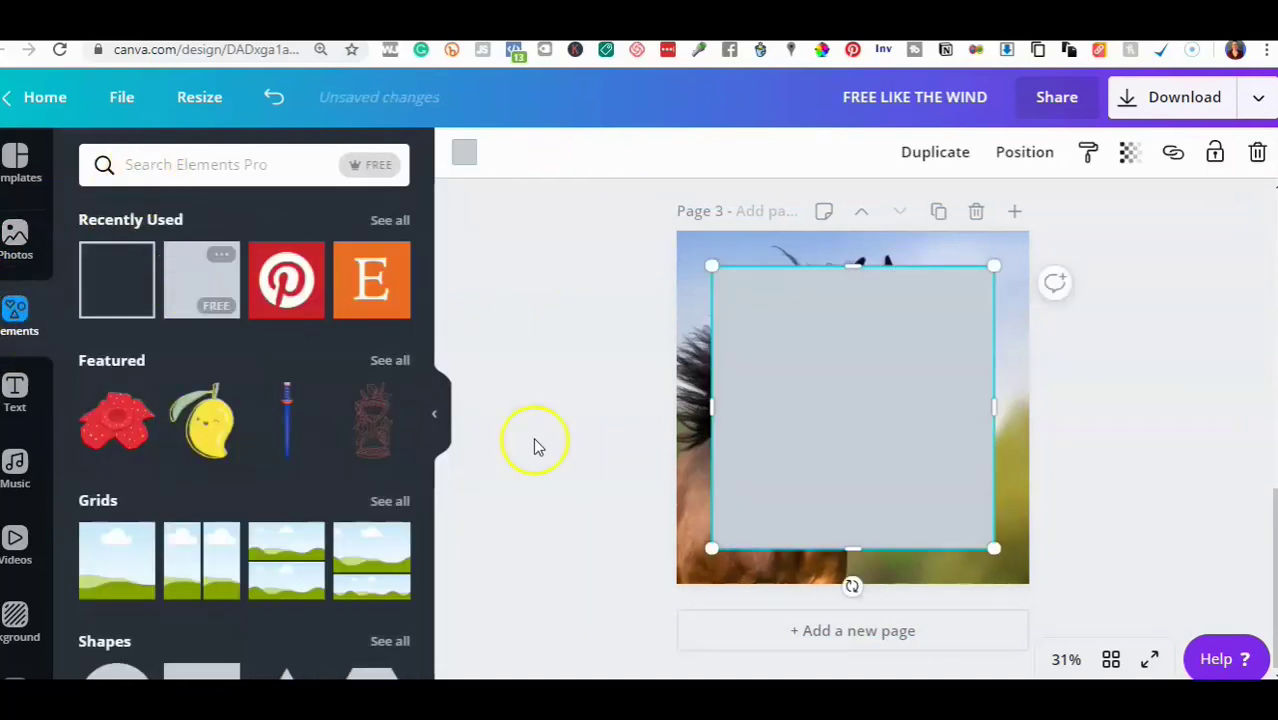
left_click_drag(667, 568, 659, 569)
left_click_drag(1011, 252, 1035, 234)
Color the square medium blue and set its transparency to 21 so it tints the horse photo.
left_click(462, 154)
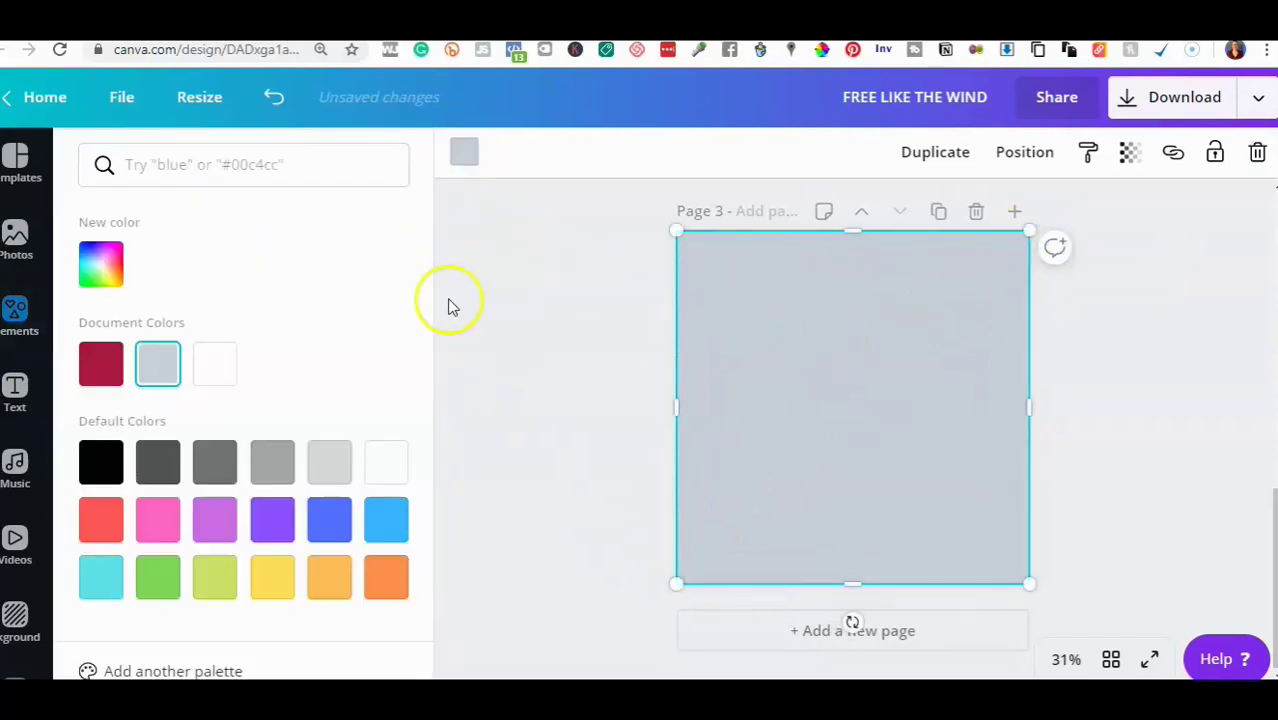
left_click(330, 521)
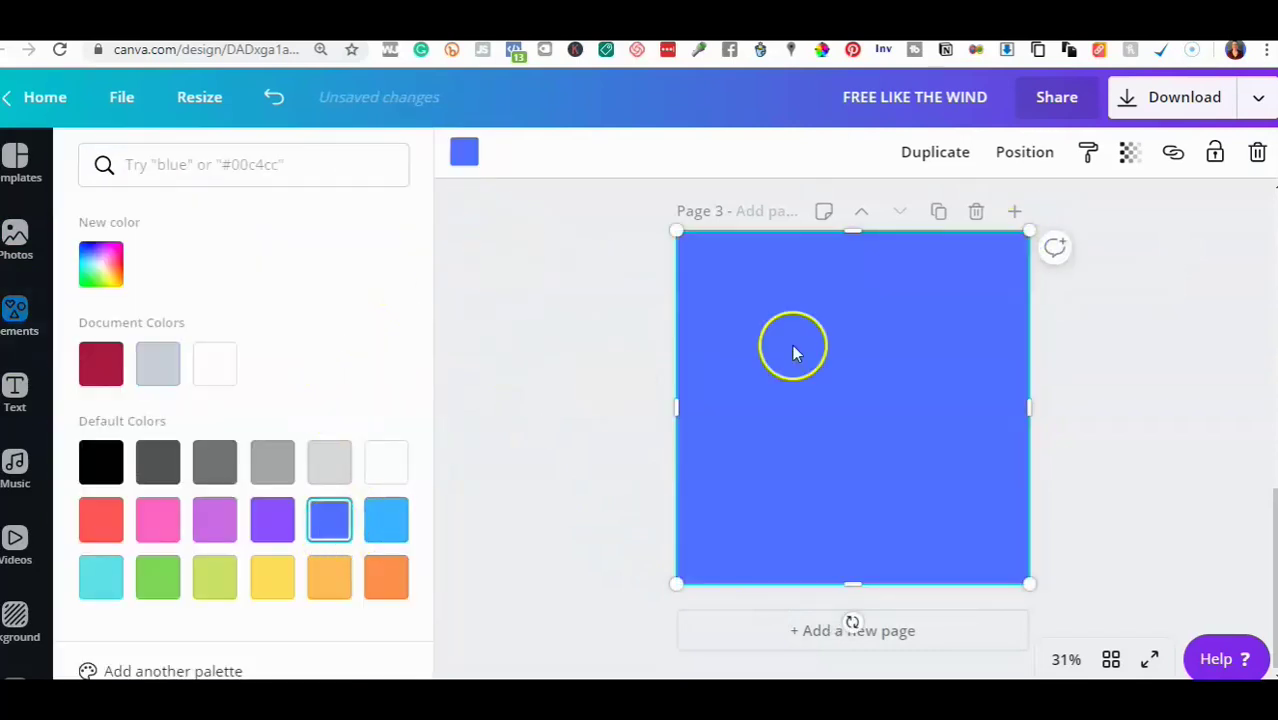
left_click(1133, 156)
left_click_drag(1073, 211, 962, 214)
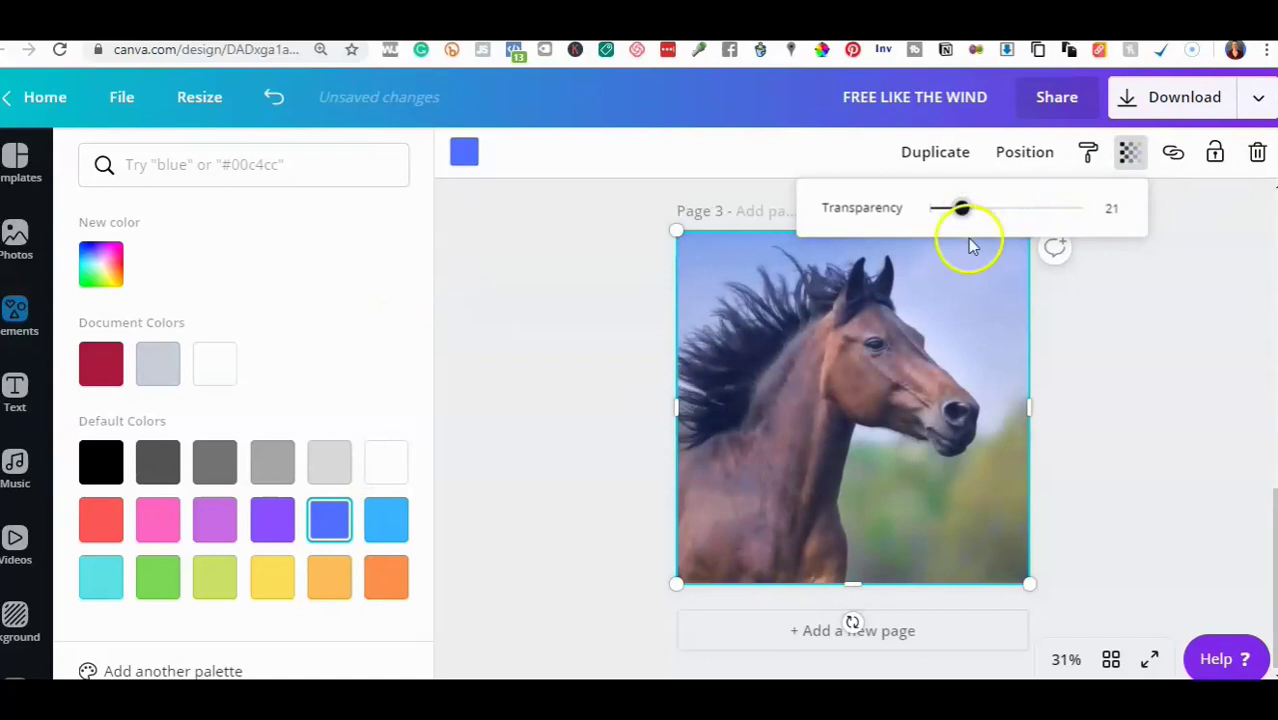
Shorten the blue overlay from below and slightly from above, leaving strips of the photo untinted at both ends.
left_click_drag(858, 590, 852, 511)
mouse_move(852, 228)
left_mouse_down()
mouse_move(856, 306)
mouse_move(855, 247)
left_mouse_up()
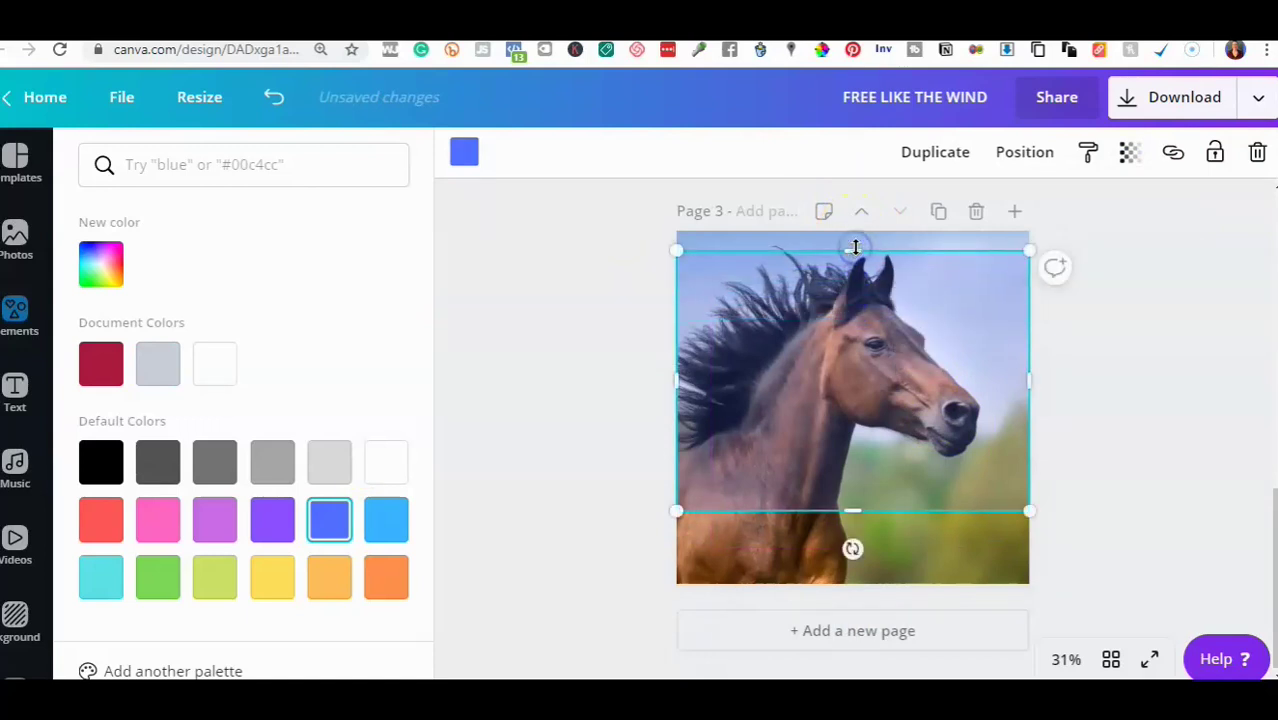
left_click(1175, 400)
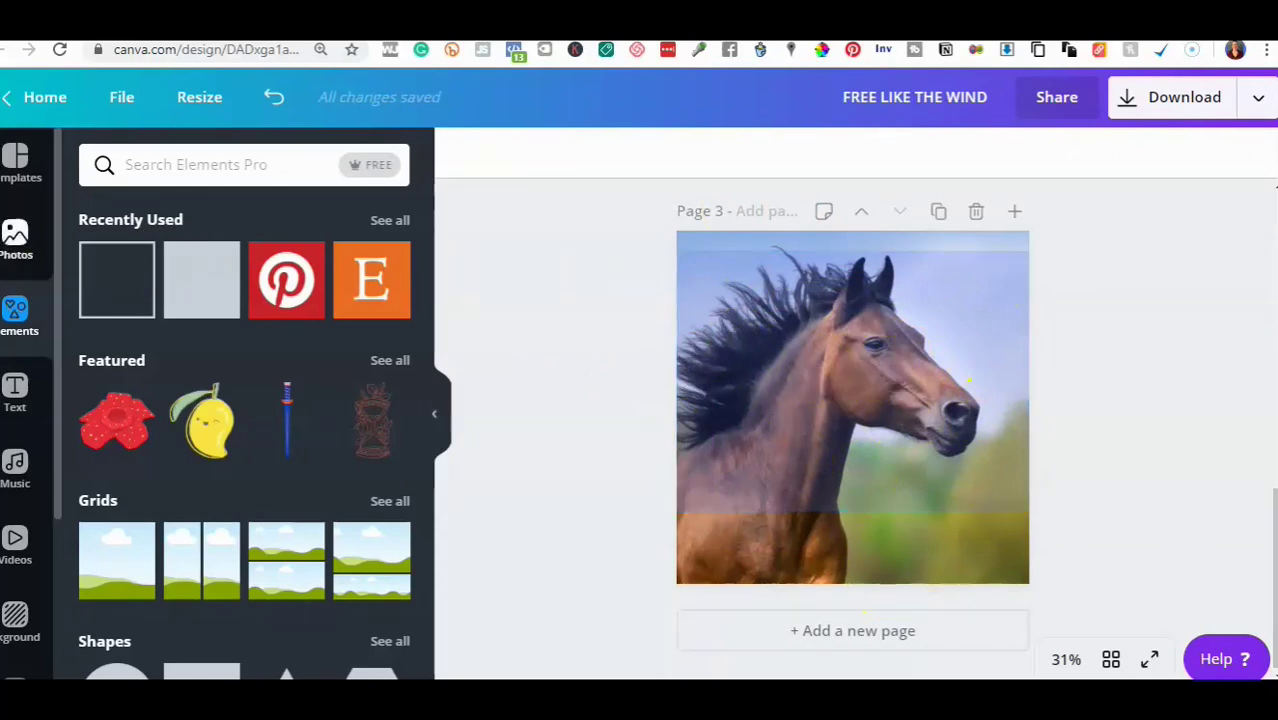
Add the recently used hollow square outline to page 3 and stretch all four sides to the page edges.
left_click(14, 400)
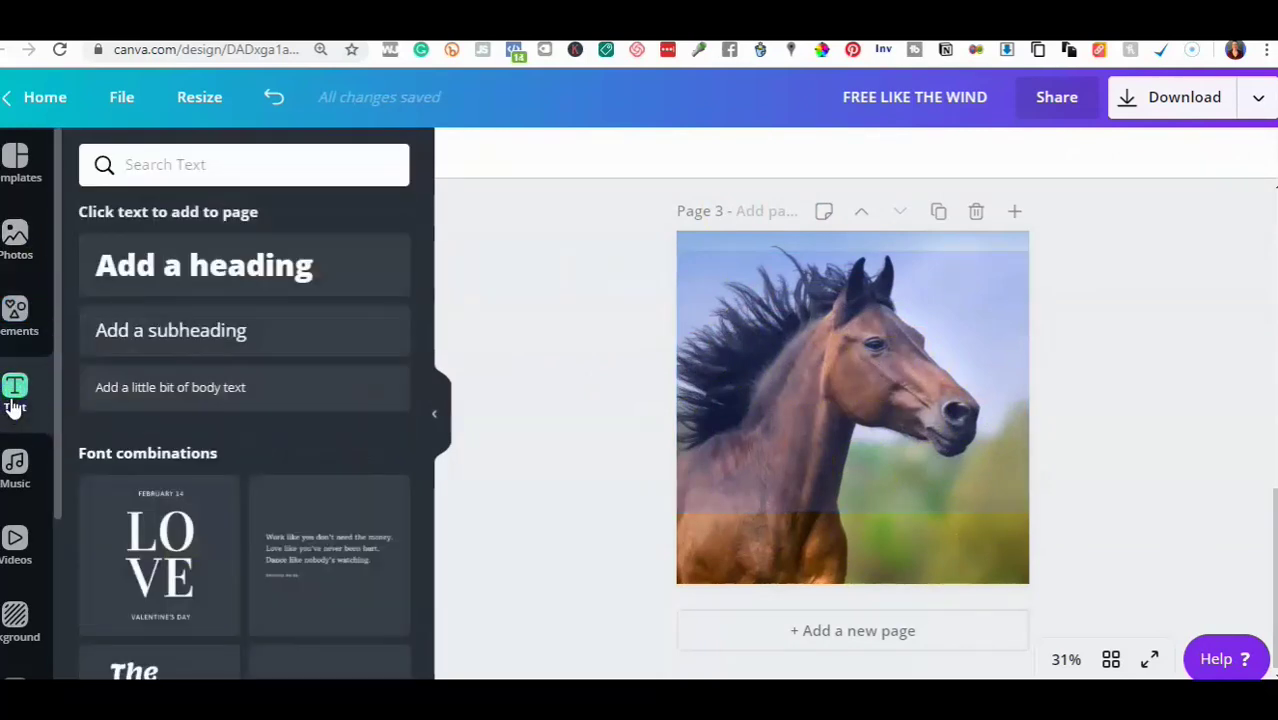
left_click(14, 257)
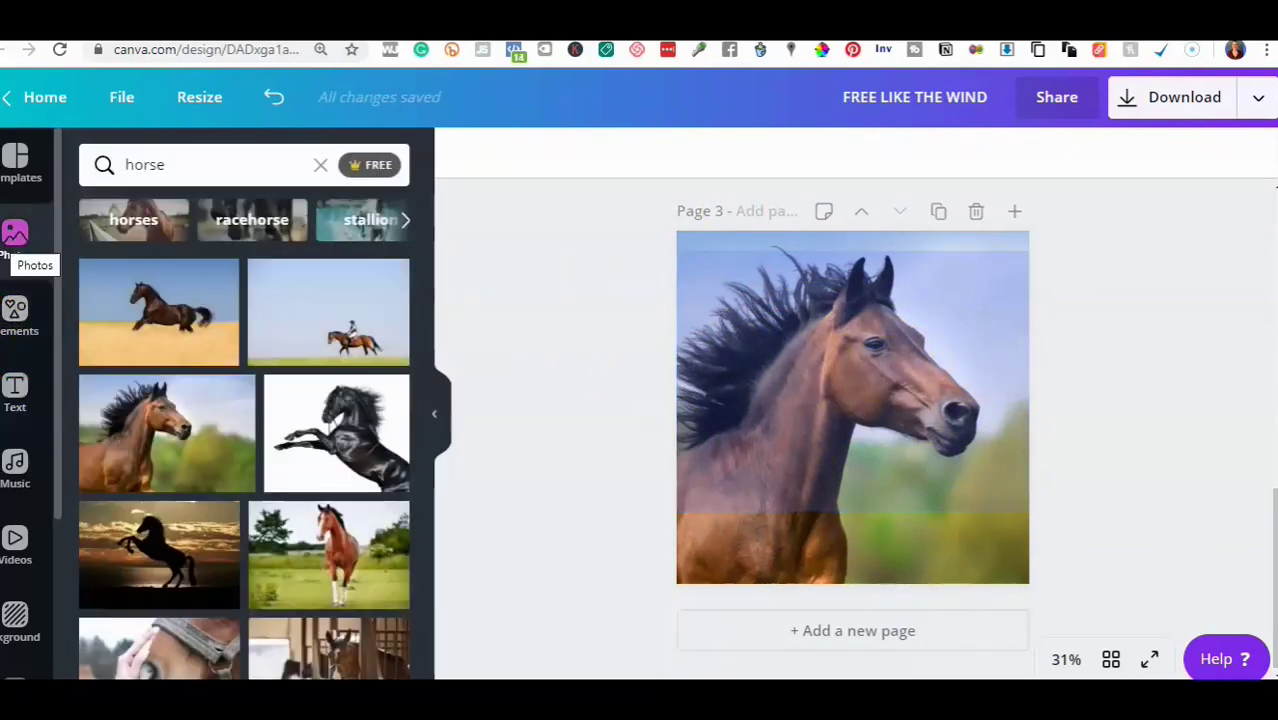
left_click(31, 352)
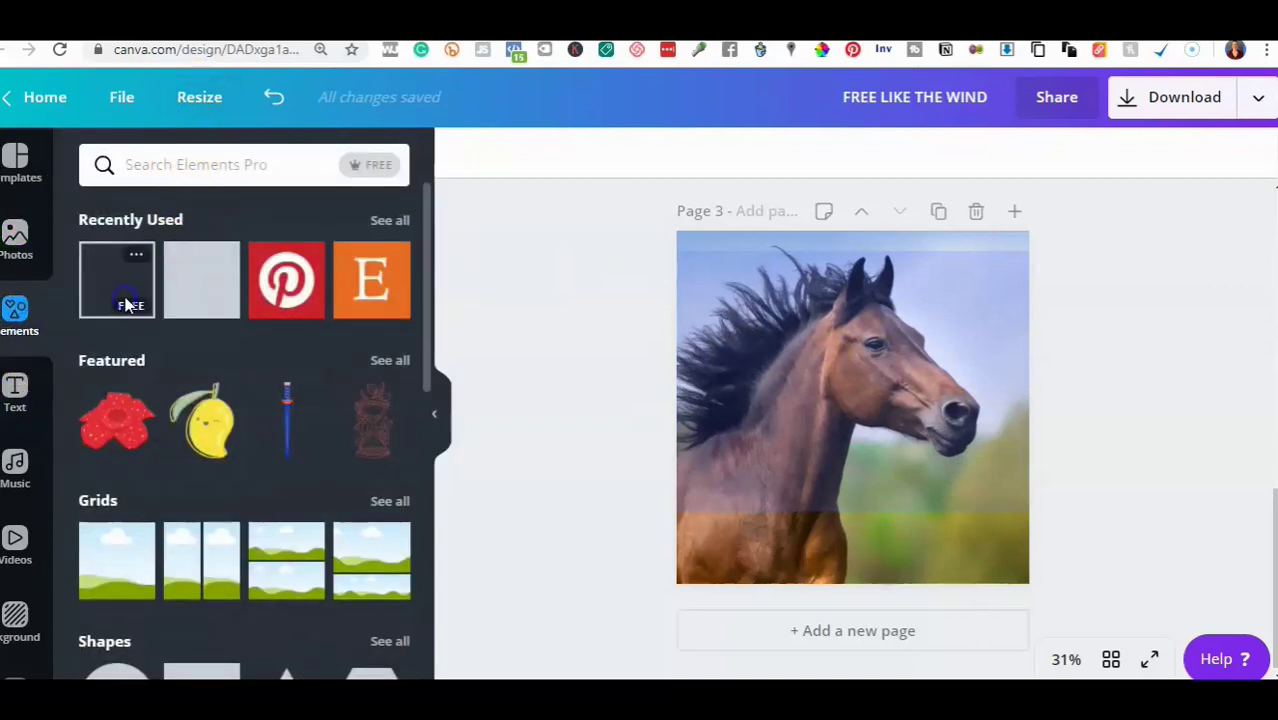
left_click(101, 283)
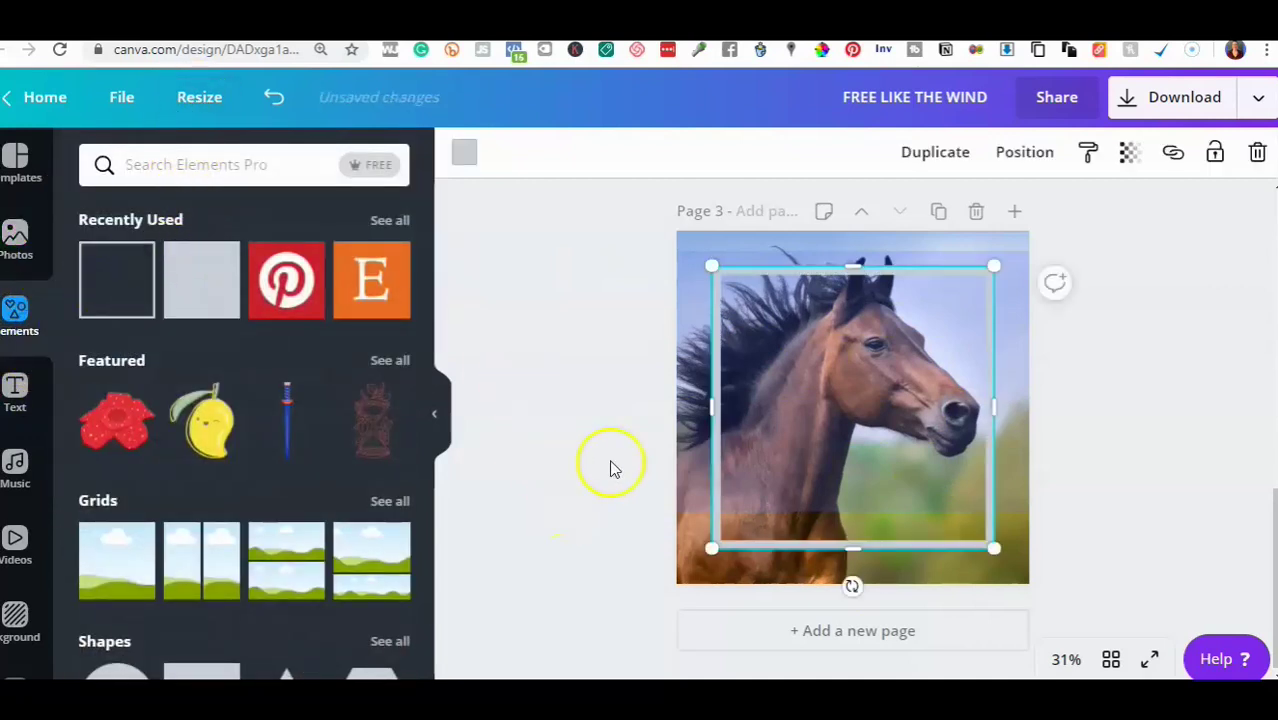
left_click_drag(711, 408, 676, 408)
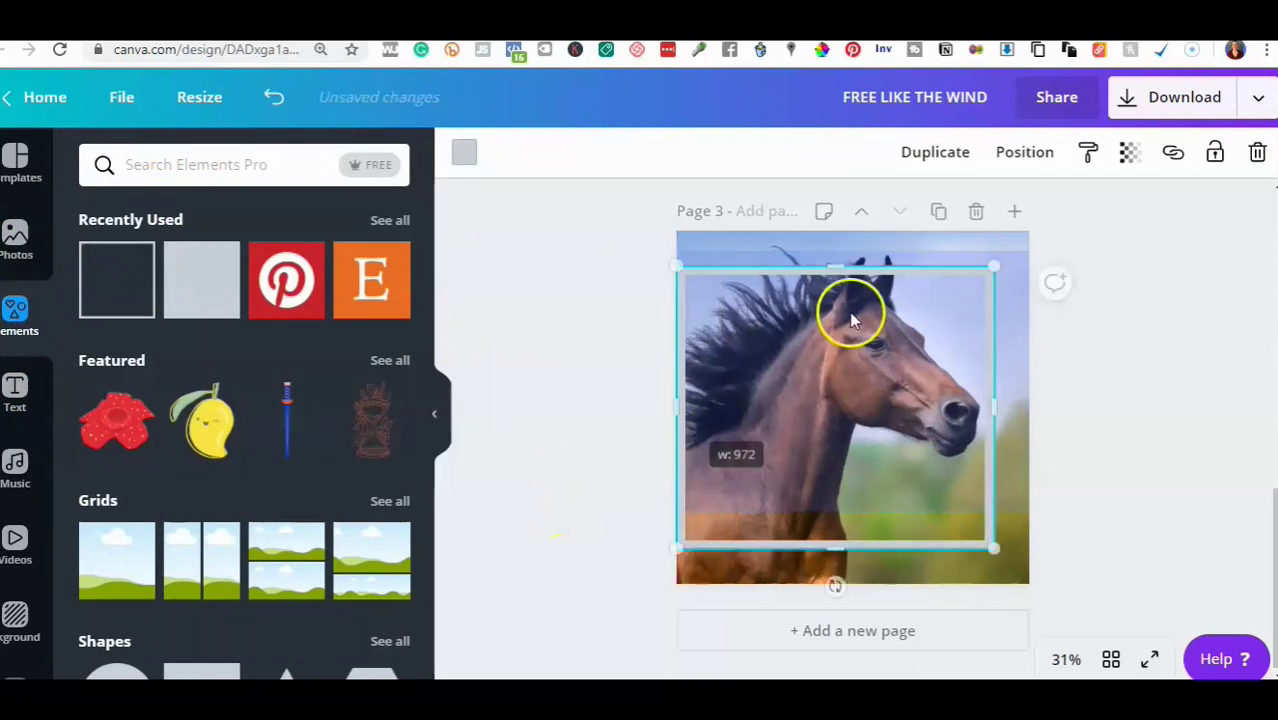
left_click_drag(839, 265, 847, 232)
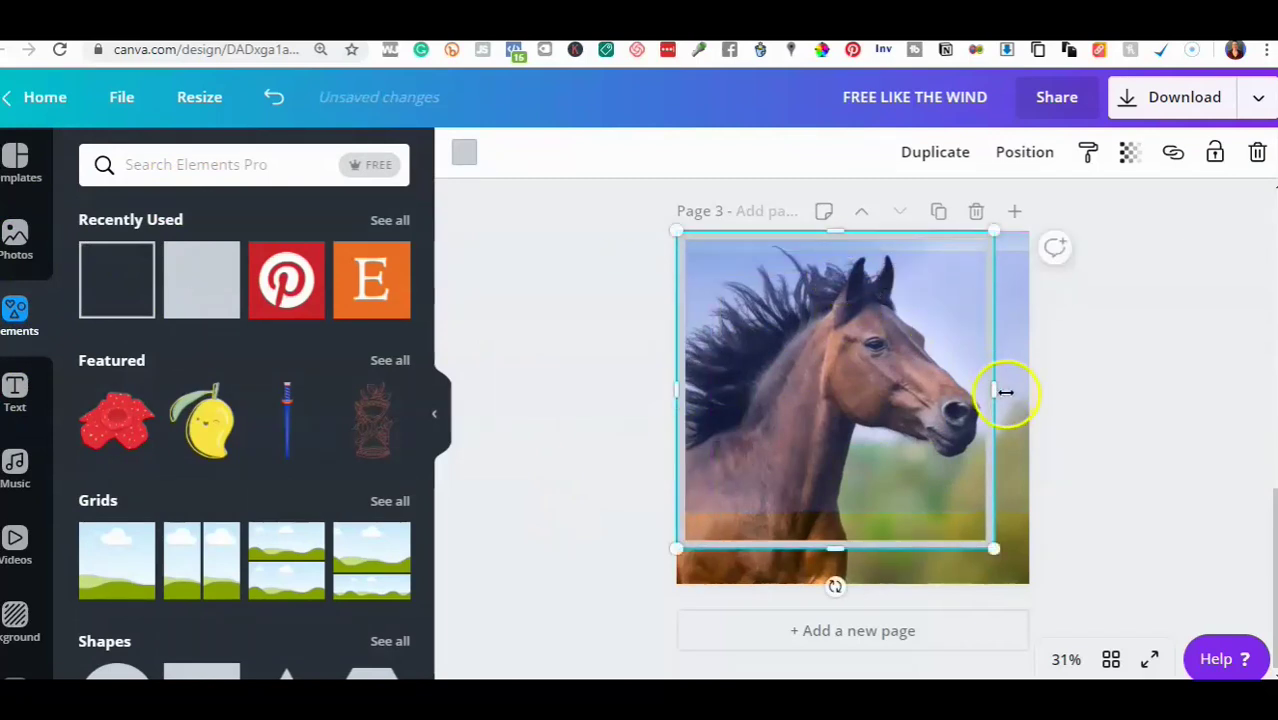
left_click_drag(1005, 393, 1029, 394)
left_click_drag(855, 546, 865, 577)
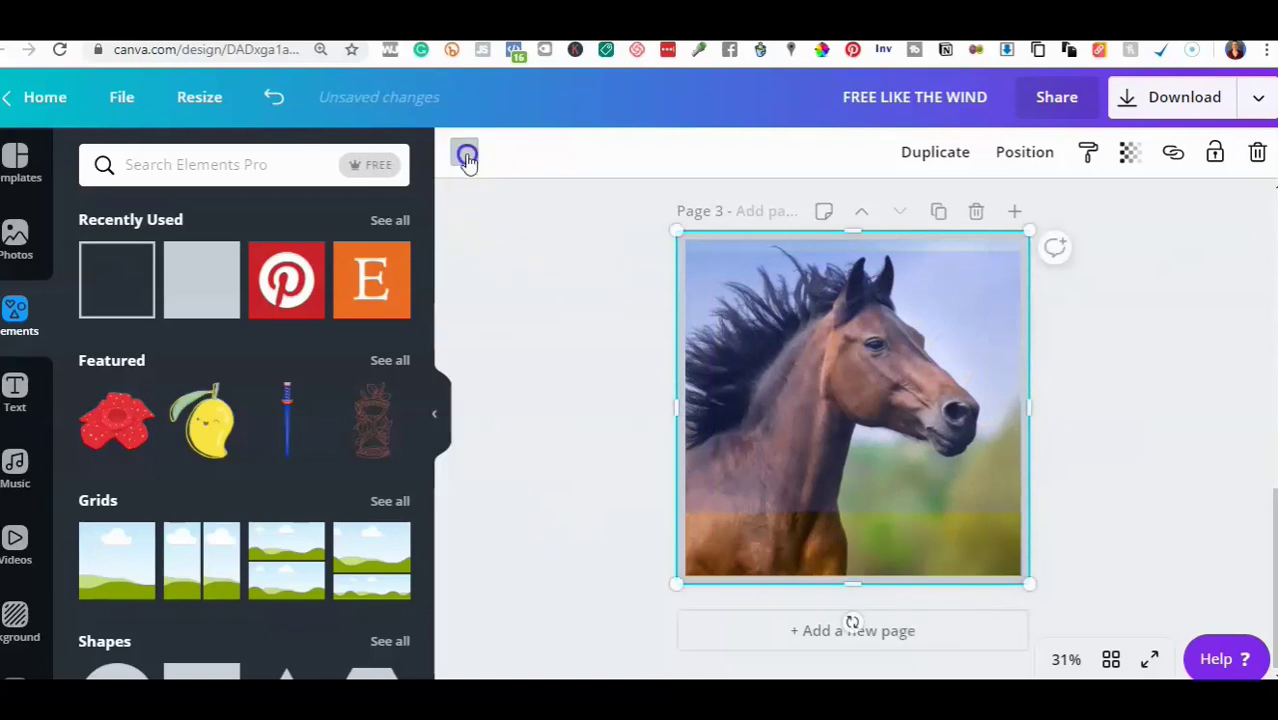
Color the square frame black and move it down so its upper edge crosses the horse's chest.
left_click(467, 155)
left_click(101, 462)
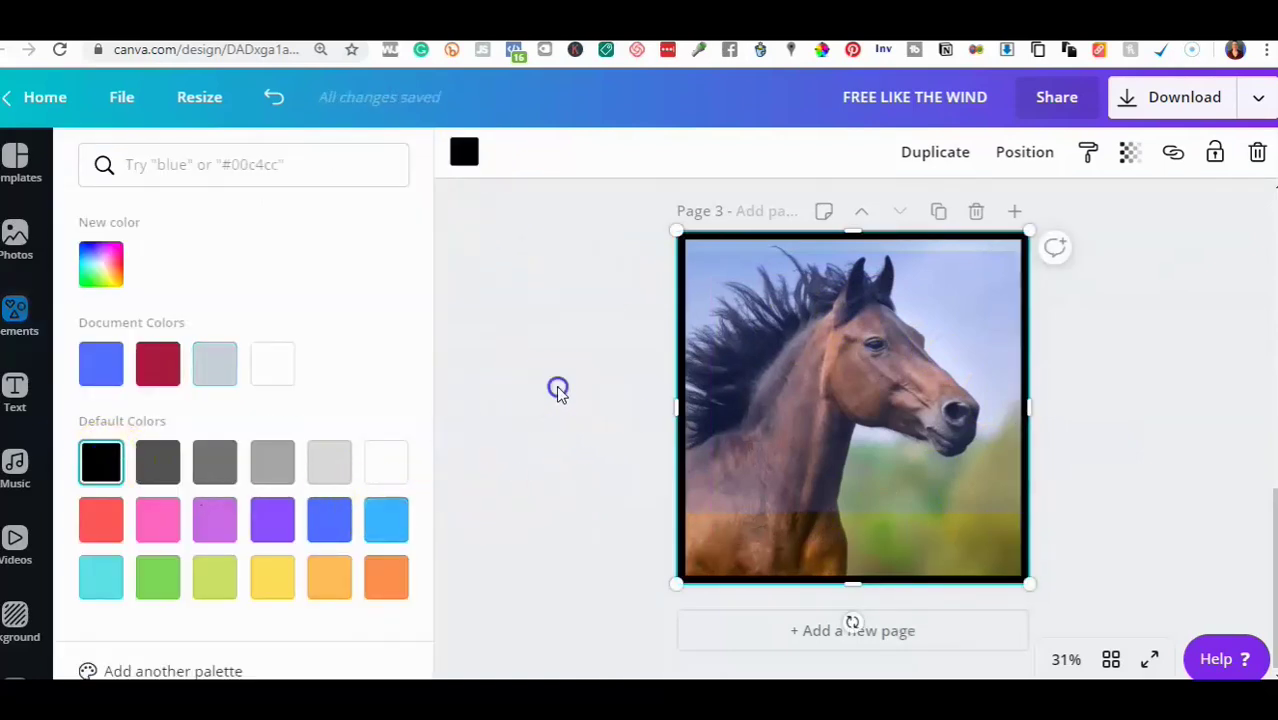
left_click(558, 390)
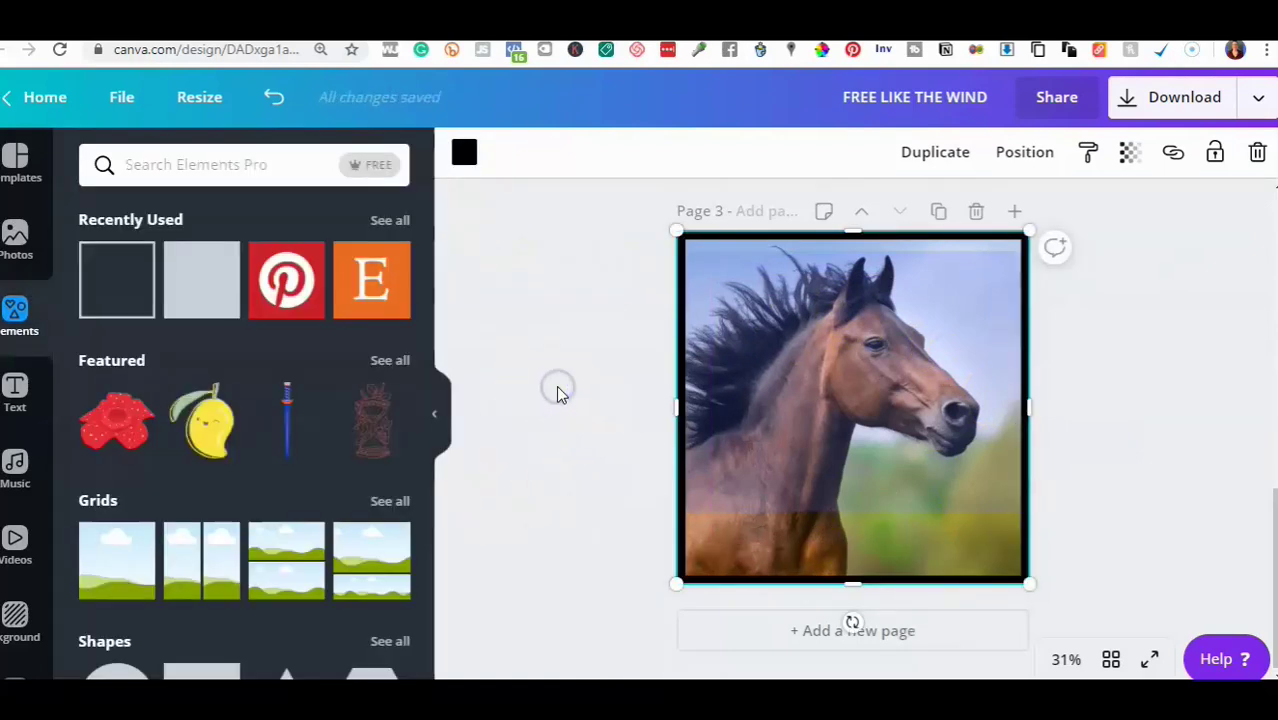
left_click(1085, 381)
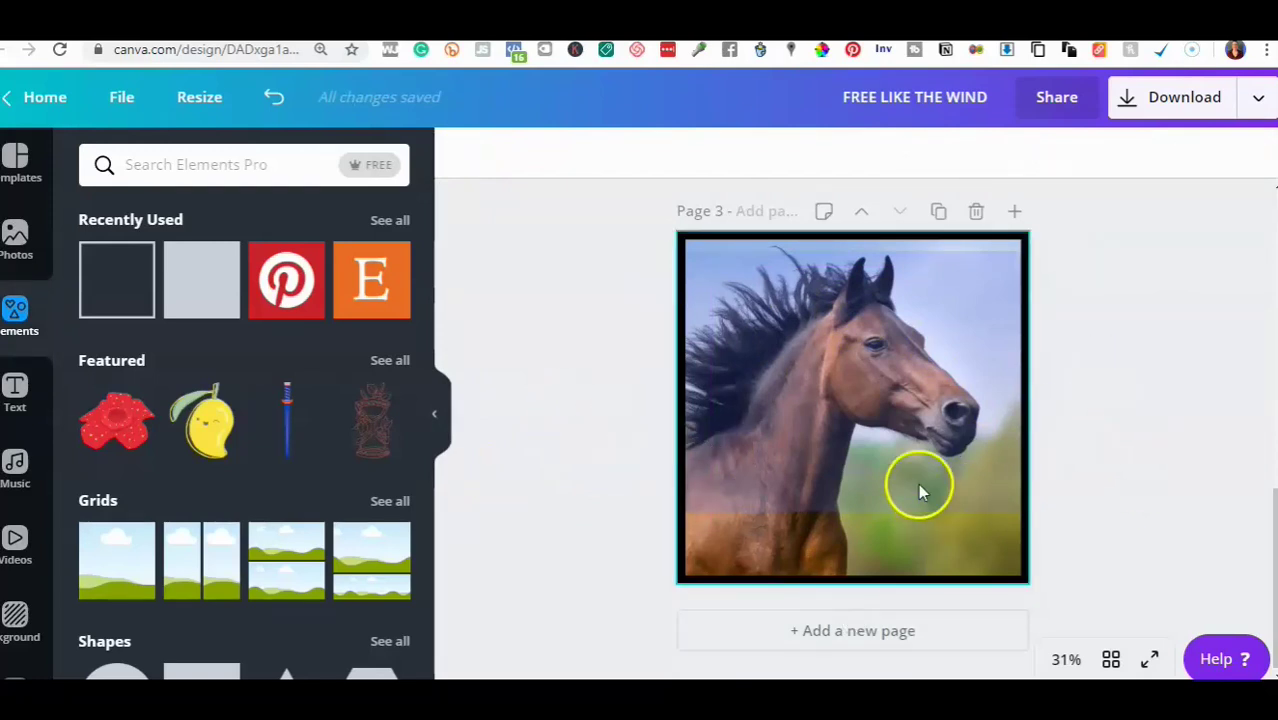
left_click_drag(864, 288, 831, 331)
Add a heading to page 3 reading "FREE LIKE THE WIND".
left_click(14, 390)
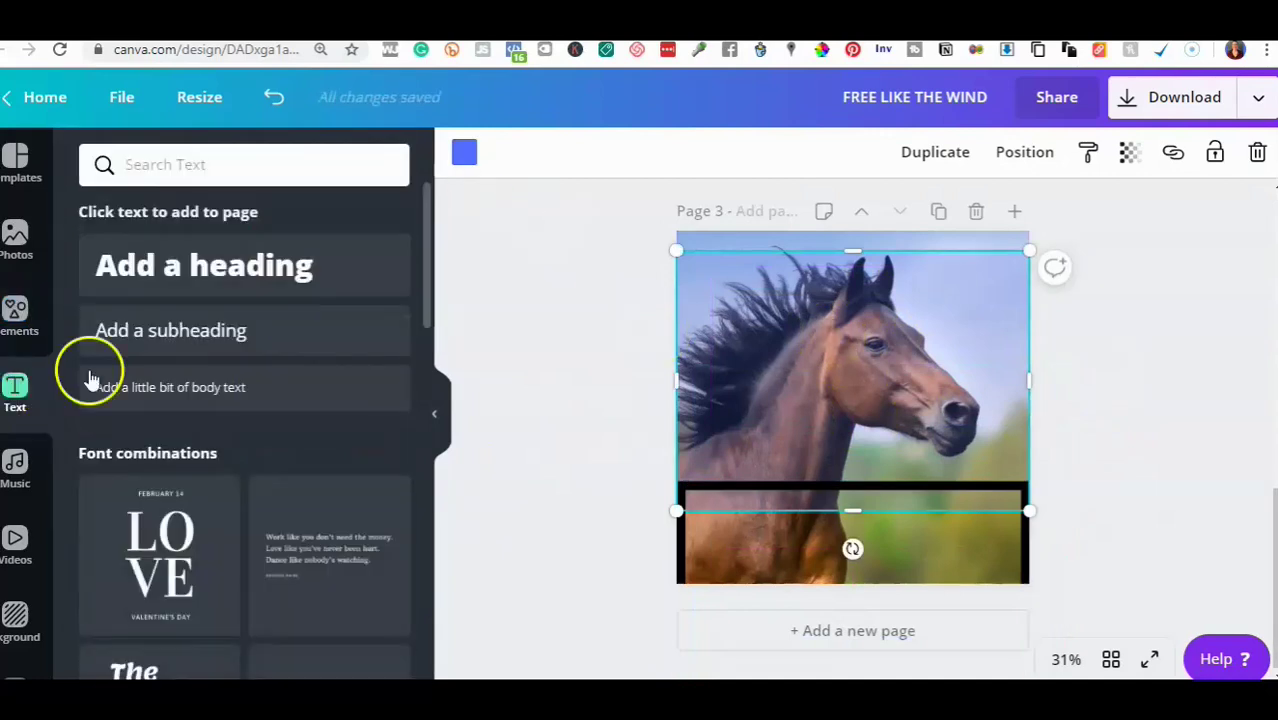
left_click(148, 266)
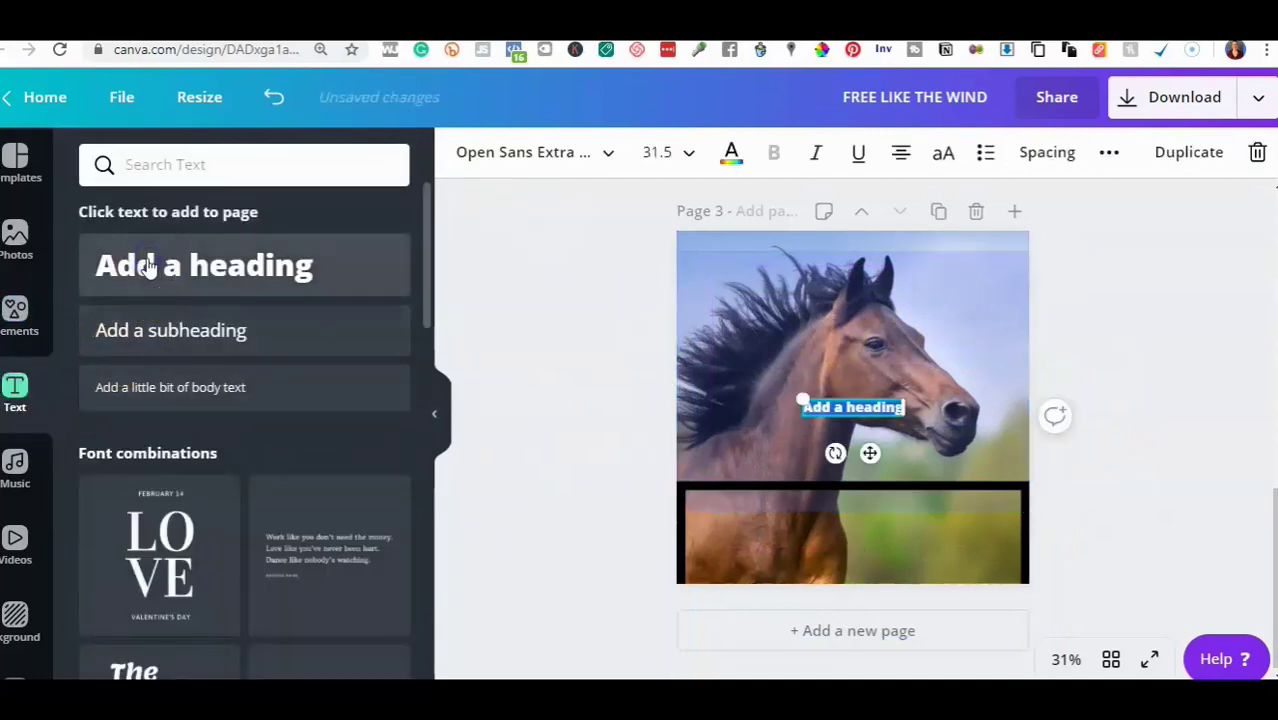
key("BackSpace")
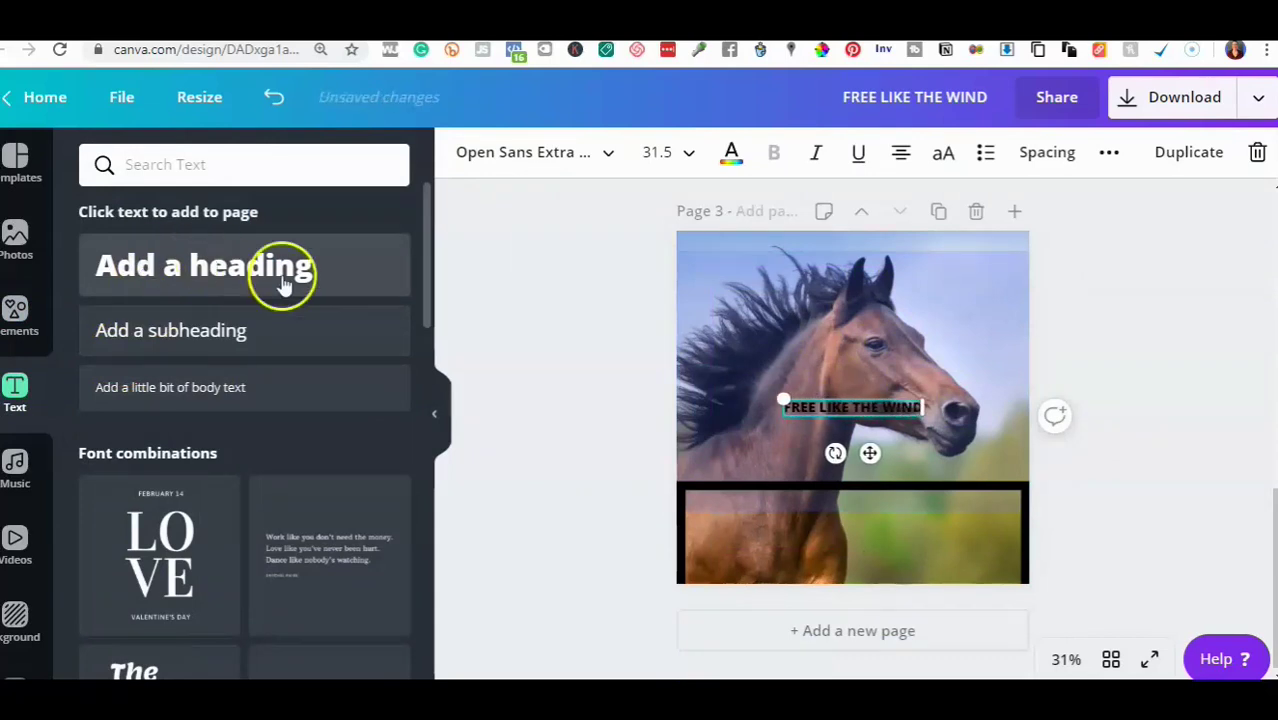
Set the page 3 heading's font size to 144 and move it up to the middle of the page.
left_click(688, 152)
scroll(710, 277, "down", 6)
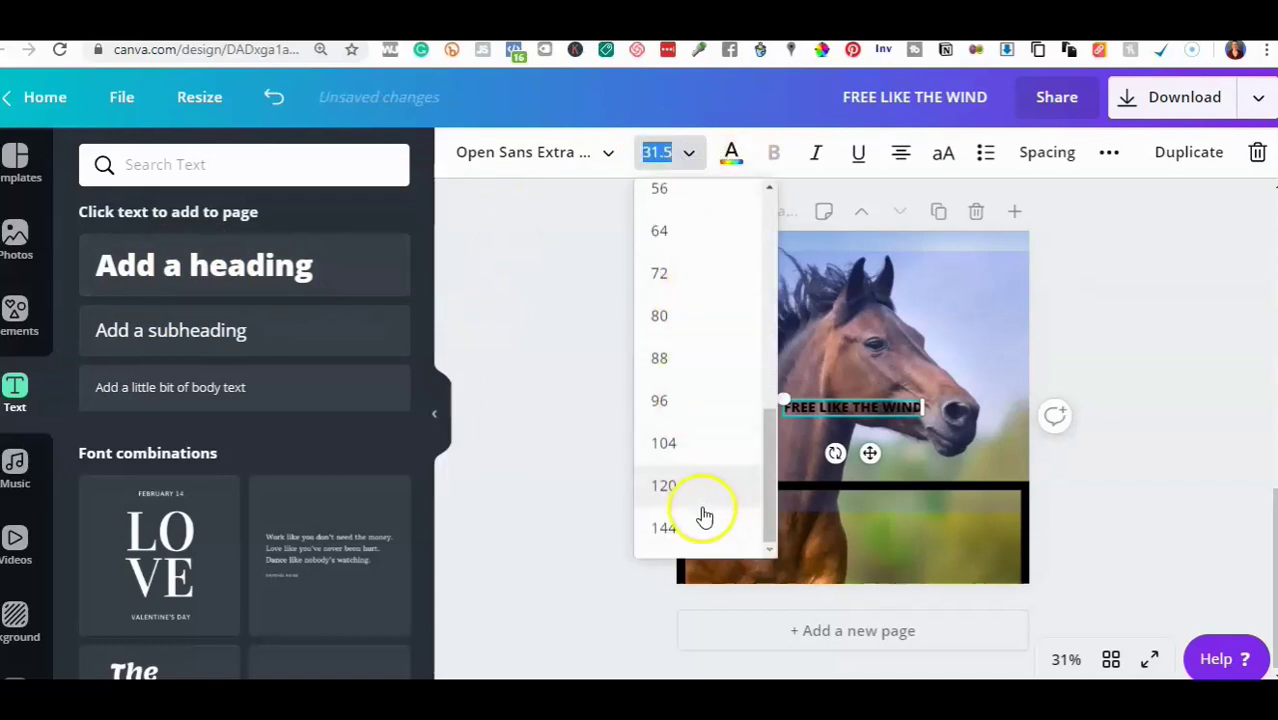
left_click(705, 525)
left_click_drag(902, 395, 901, 285)
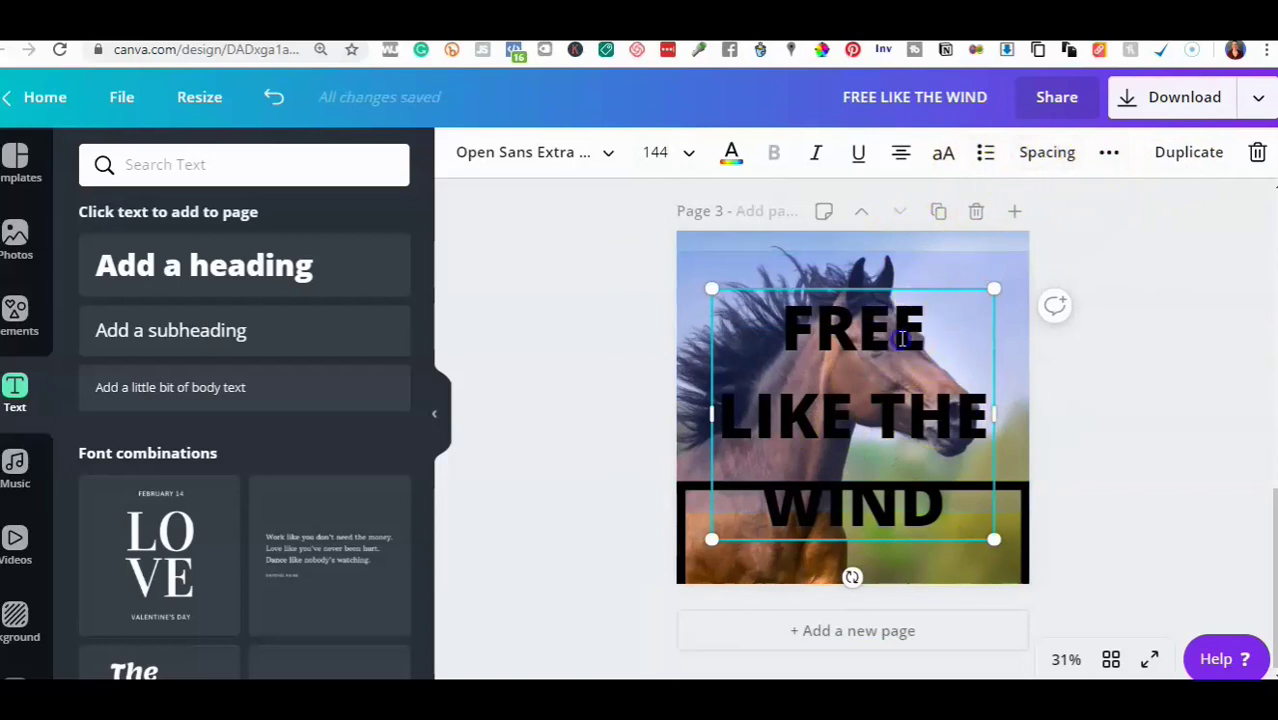
left_click(622, 214)
left_click(918, 386)
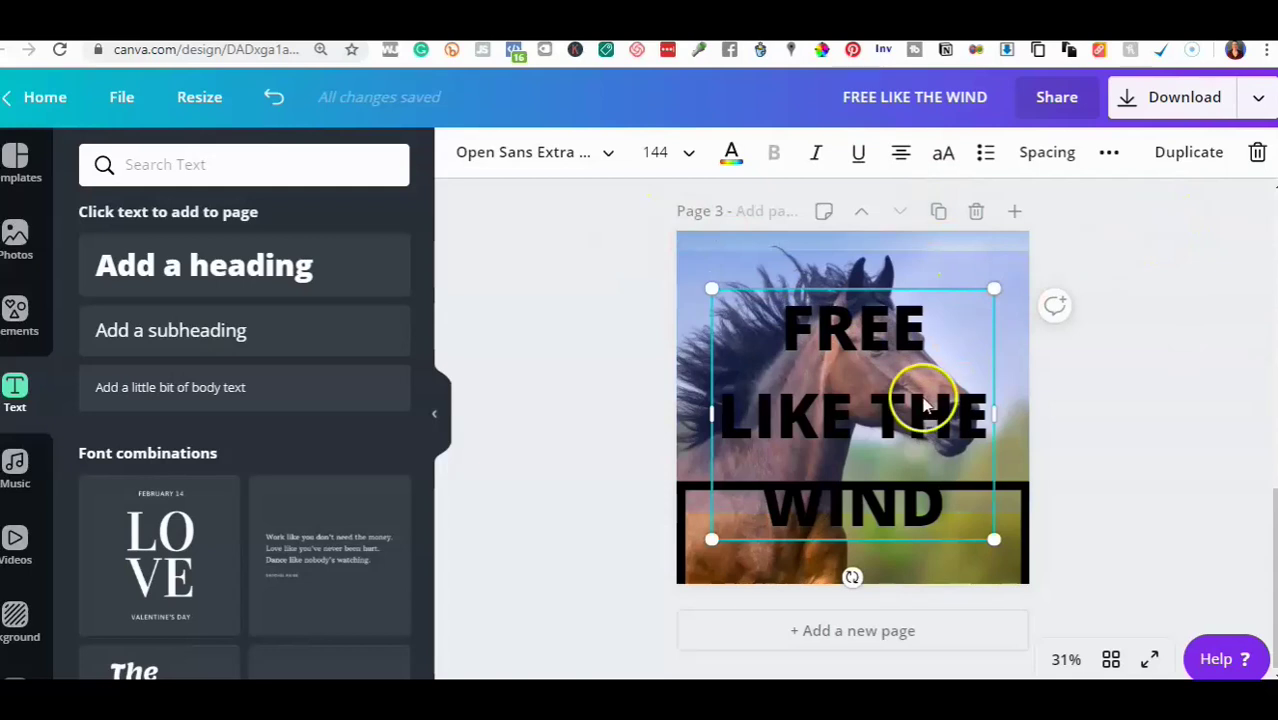
left_click_drag(965, 497, 780, 352)
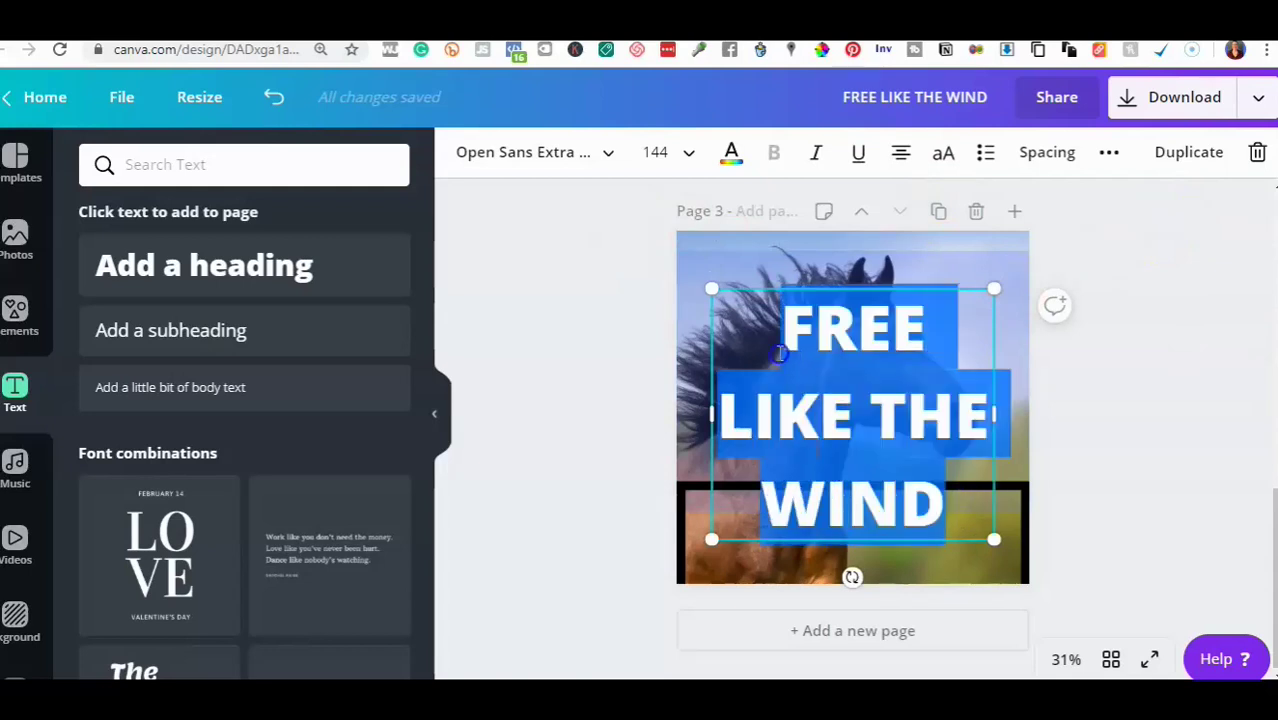
left_click(1165, 360)
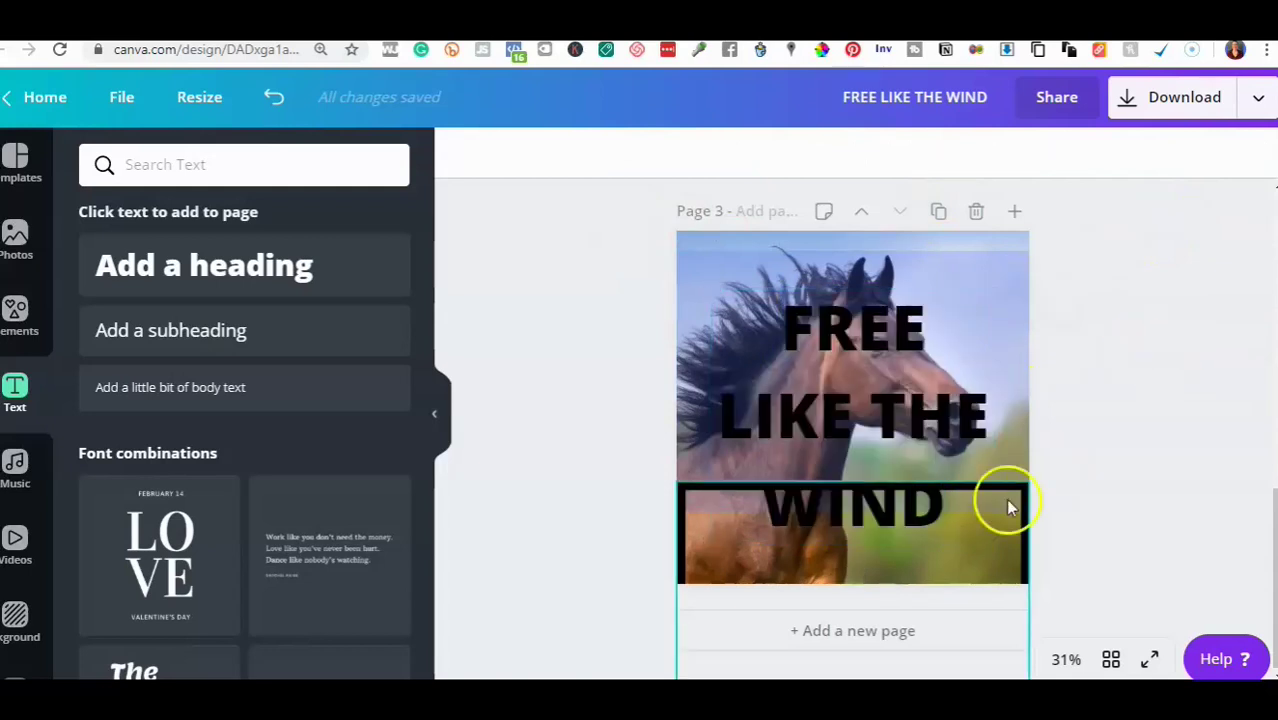
Recolor the black square frame on page 3 with the dark red from the document's colors.
left_click(985, 552)
left_click(466, 150)
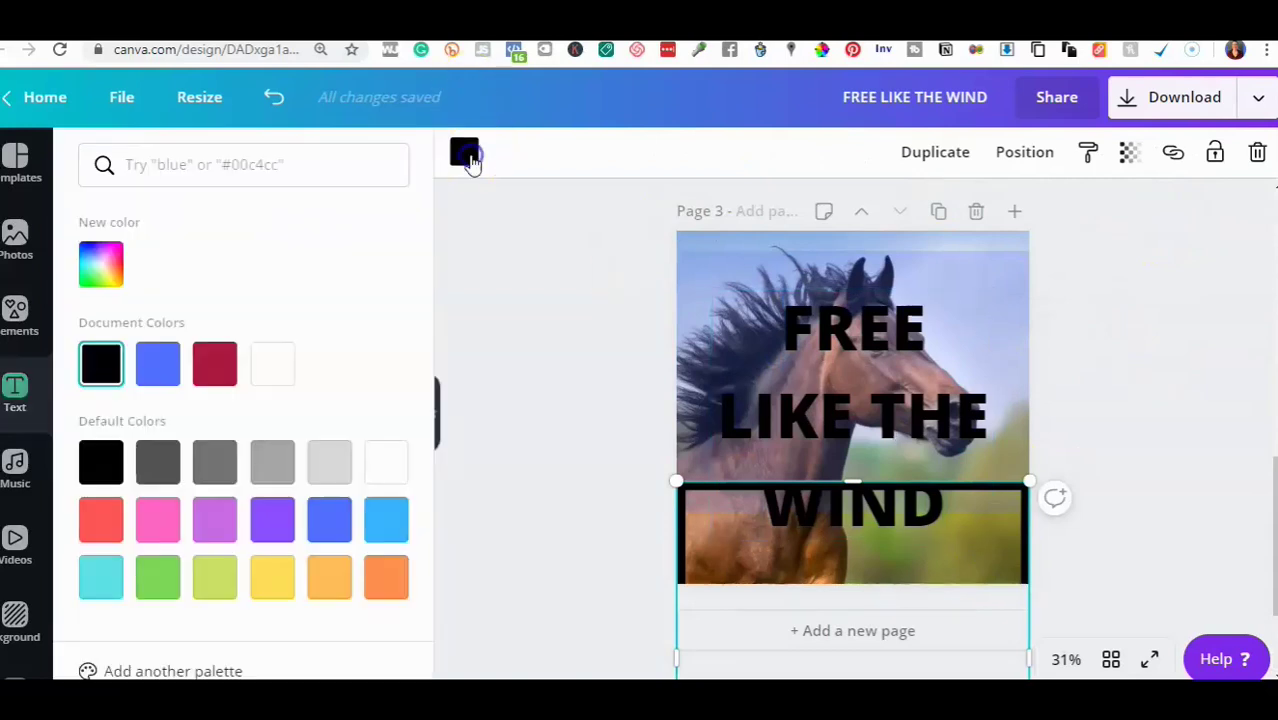
left_click(215, 363)
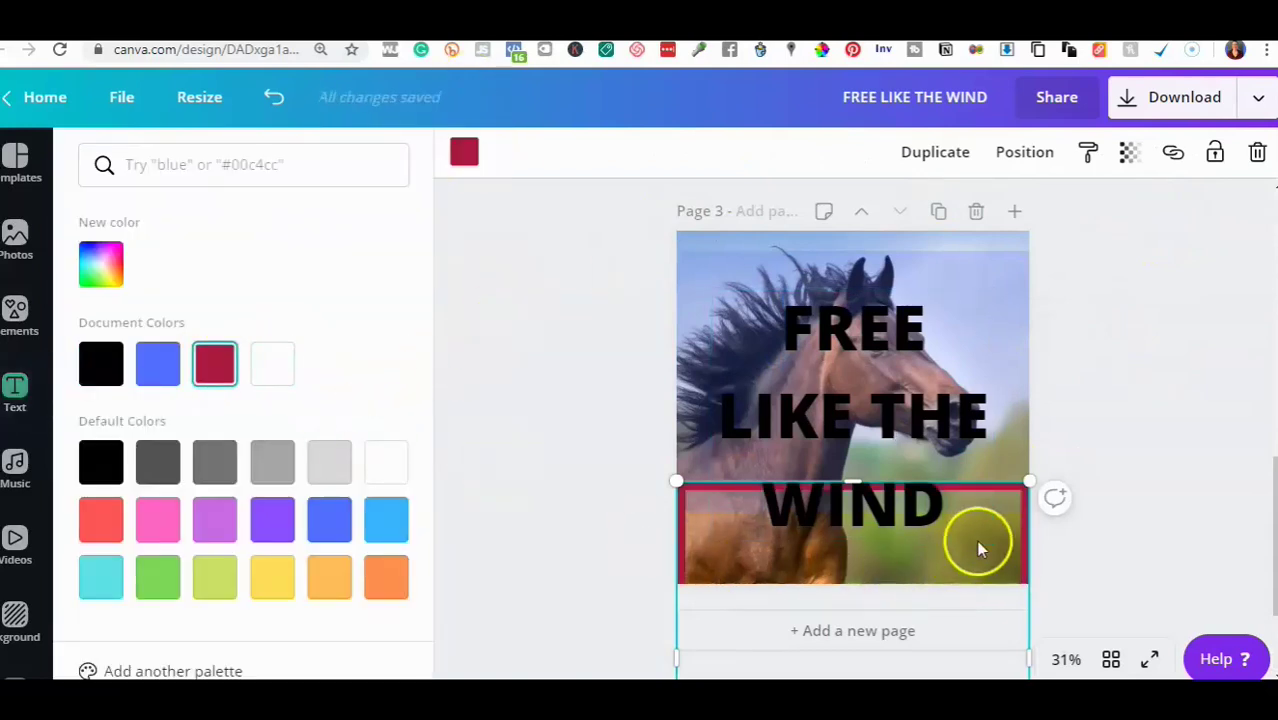
Move the page 3 heading slightly up and move the red frame up until it borders the whole page.
left_click_drag(977, 538, 981, 497)
left_click(1026, 575)
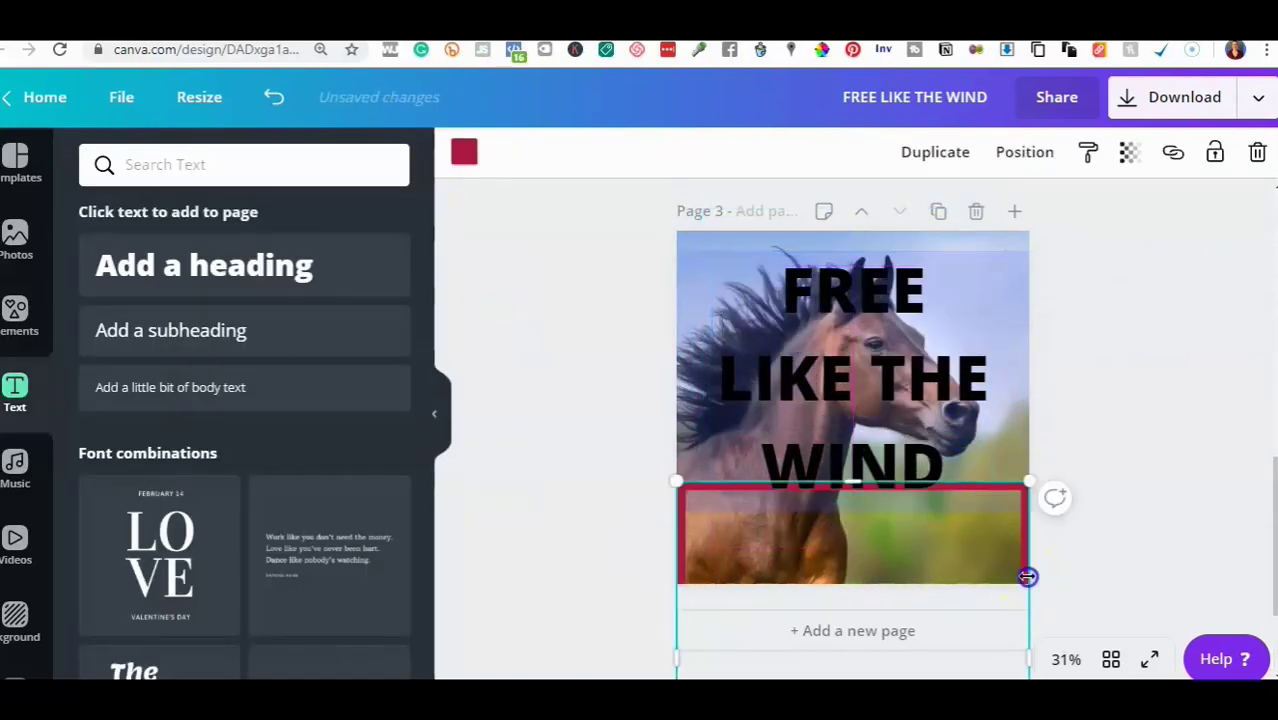
left_click_drag(993, 568, 988, 308)
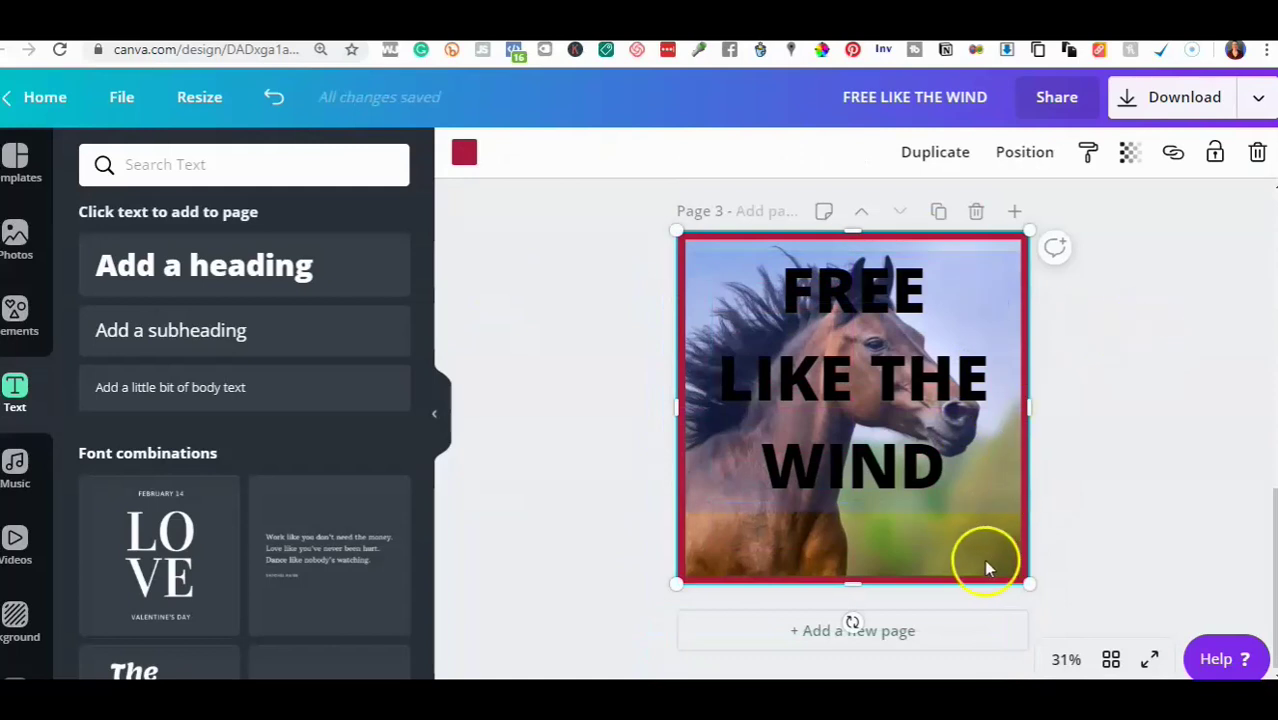
Enlarge the page 3 heading to font size 147 and move it down slightly within the red frame.
left_click(958, 476)
mouse_move(990, 508)
left_mouse_down()
mouse_move(1010, 531)
mouse_move(990, 511)
mouse_move(999, 506)
left_mouse_up()
mouse_move(951, 268)
left_mouse_down()
mouse_move(944, 297)
mouse_move(951, 287)
left_mouse_up()
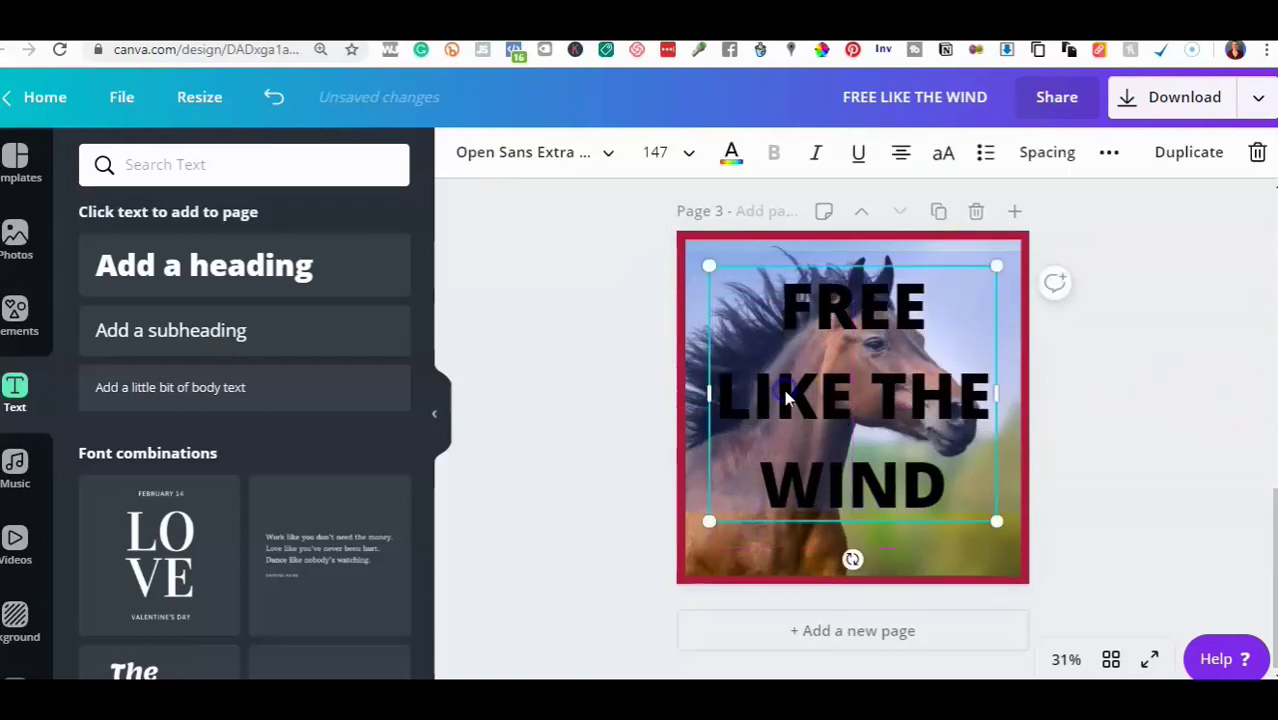
Color the "FREE LIKE THE WIND" heading on page 3 yellow.
left_click(731, 152)
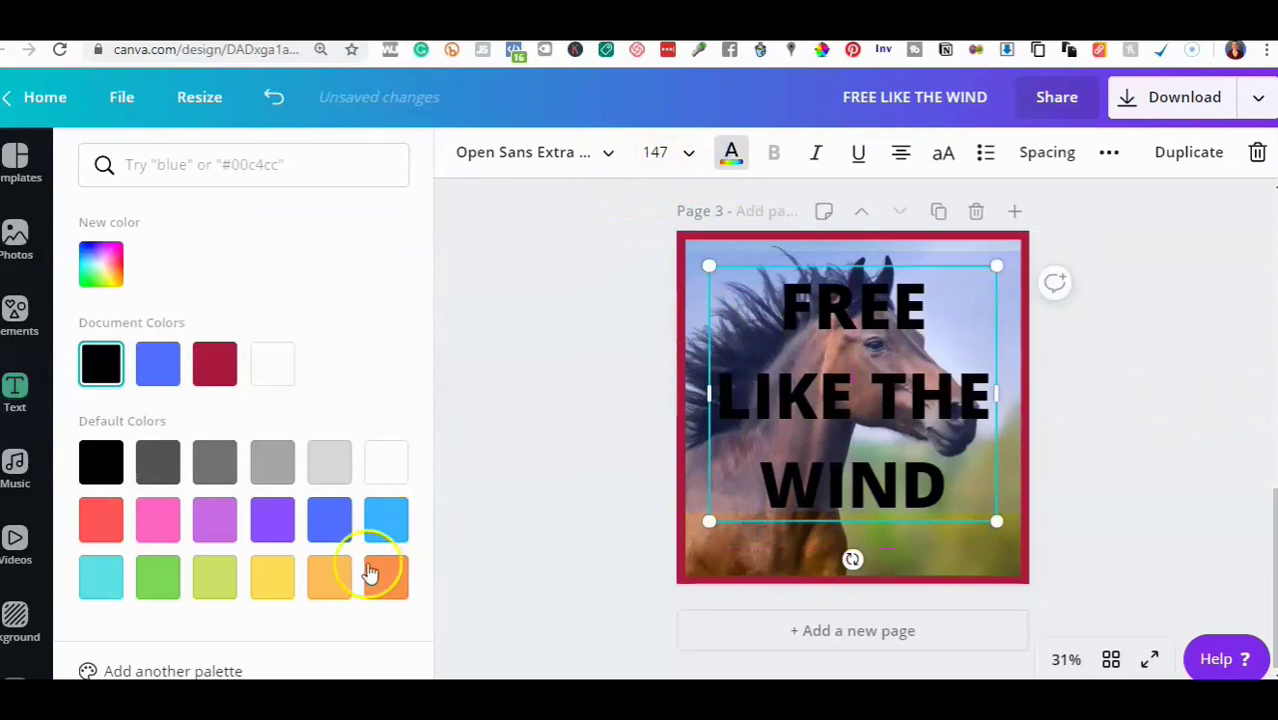
left_click(267, 586)
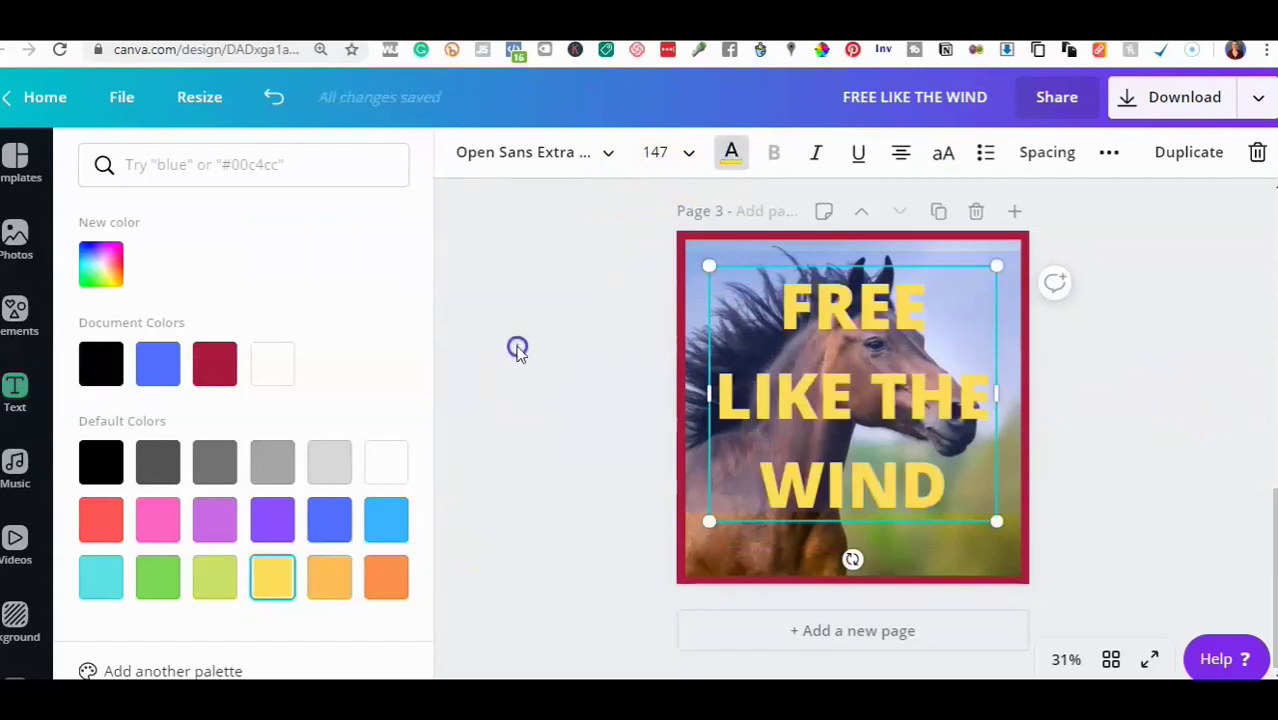
left_click(517, 350)
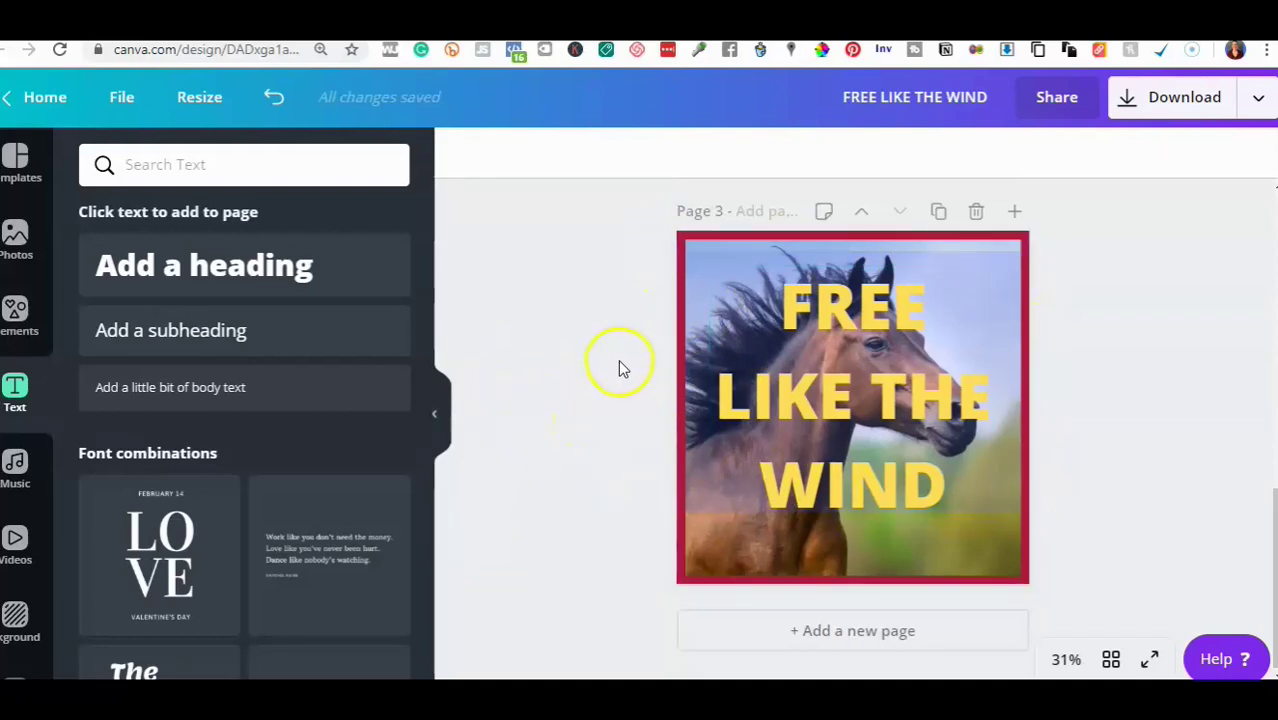
Duplicate page 3 and delete the frame, the heading, the overlay and the photo from the copy, leaving page 4 blank.
left_click(938, 214)
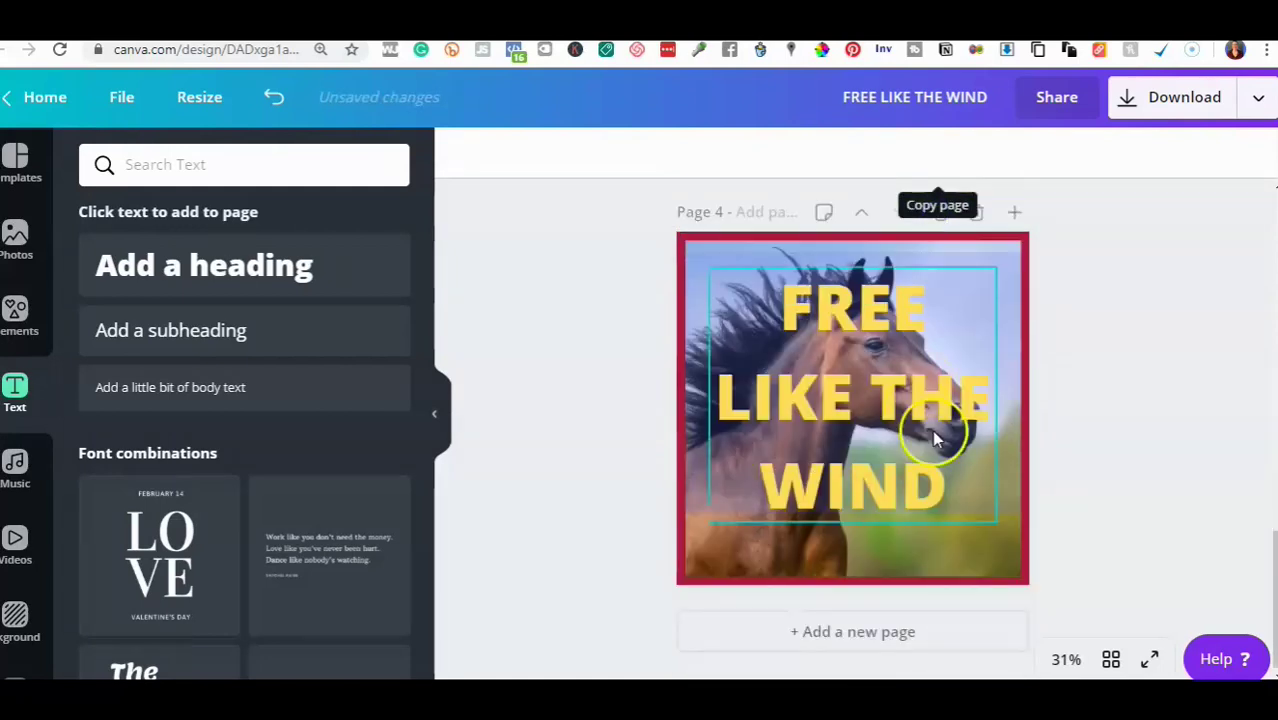
left_click(977, 567)
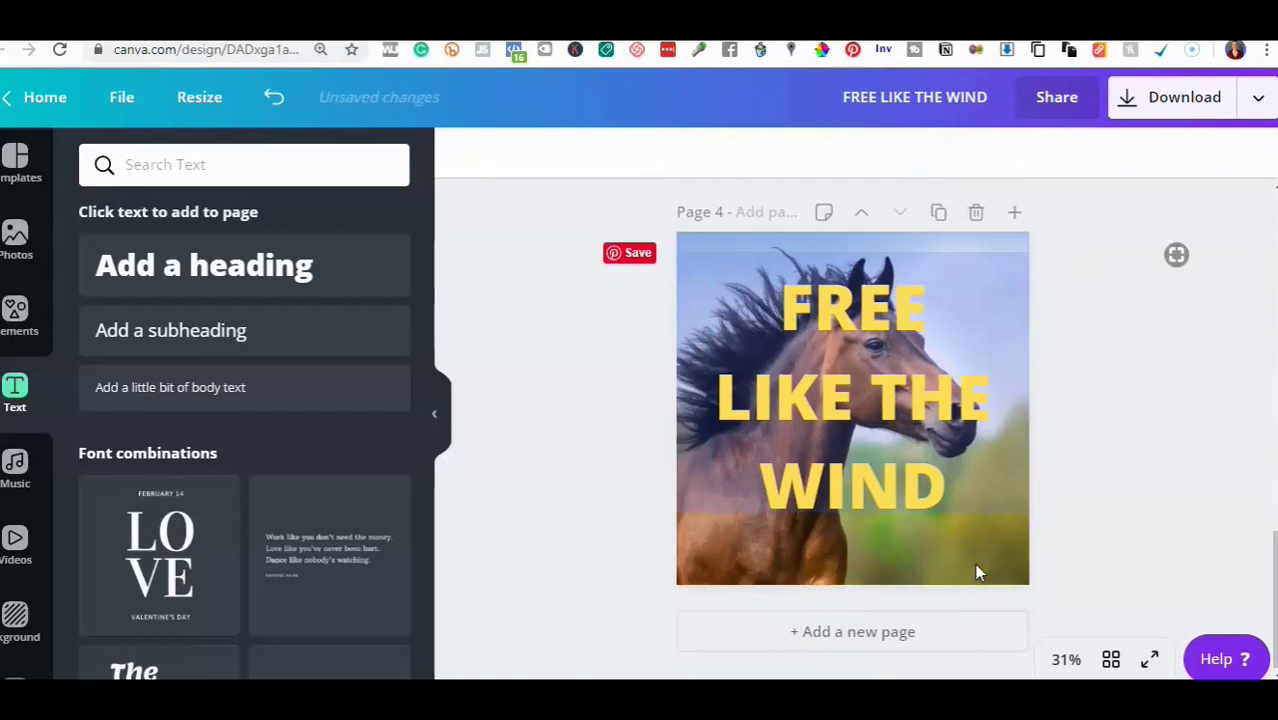
left_click(977, 542)
key("Delete")
left_click(956, 485)
key("Delete")
left_click(993, 486)
key("Delete")
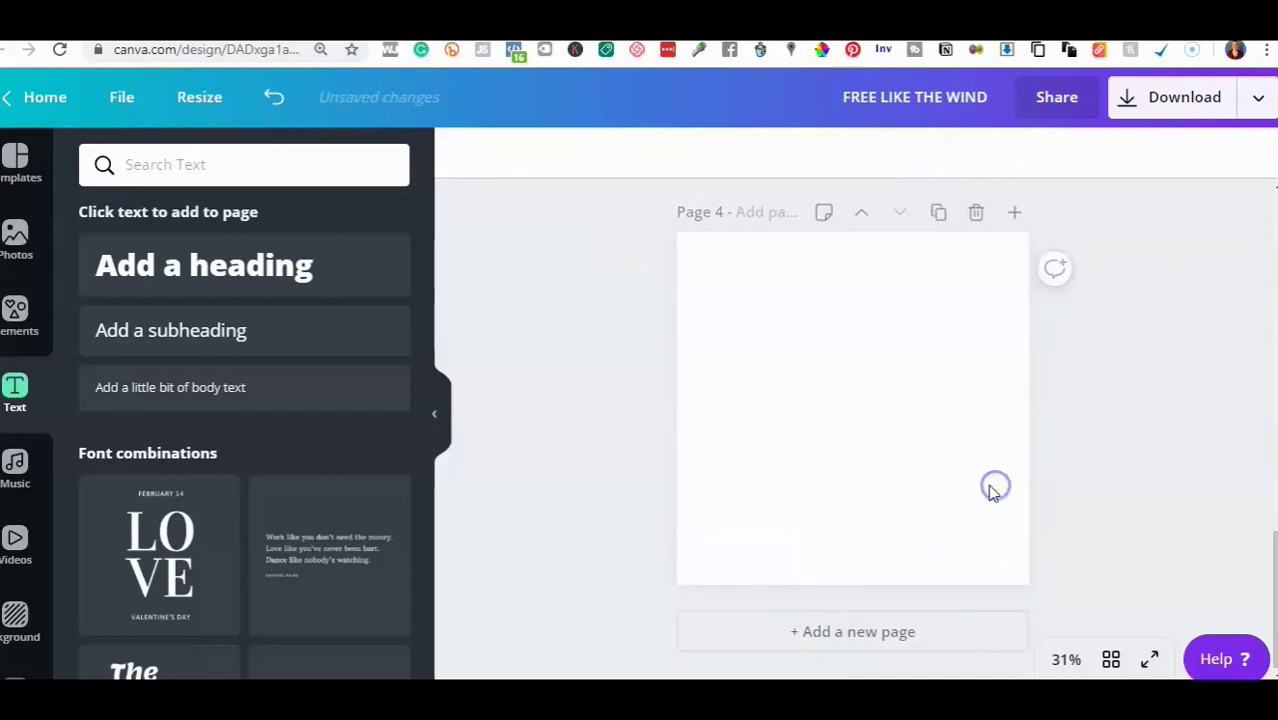
Add the brown horse photo to page 4, cropped to a near square and fitted into the page's upper-left quarter.
left_click(15, 240)
left_click(122, 435)
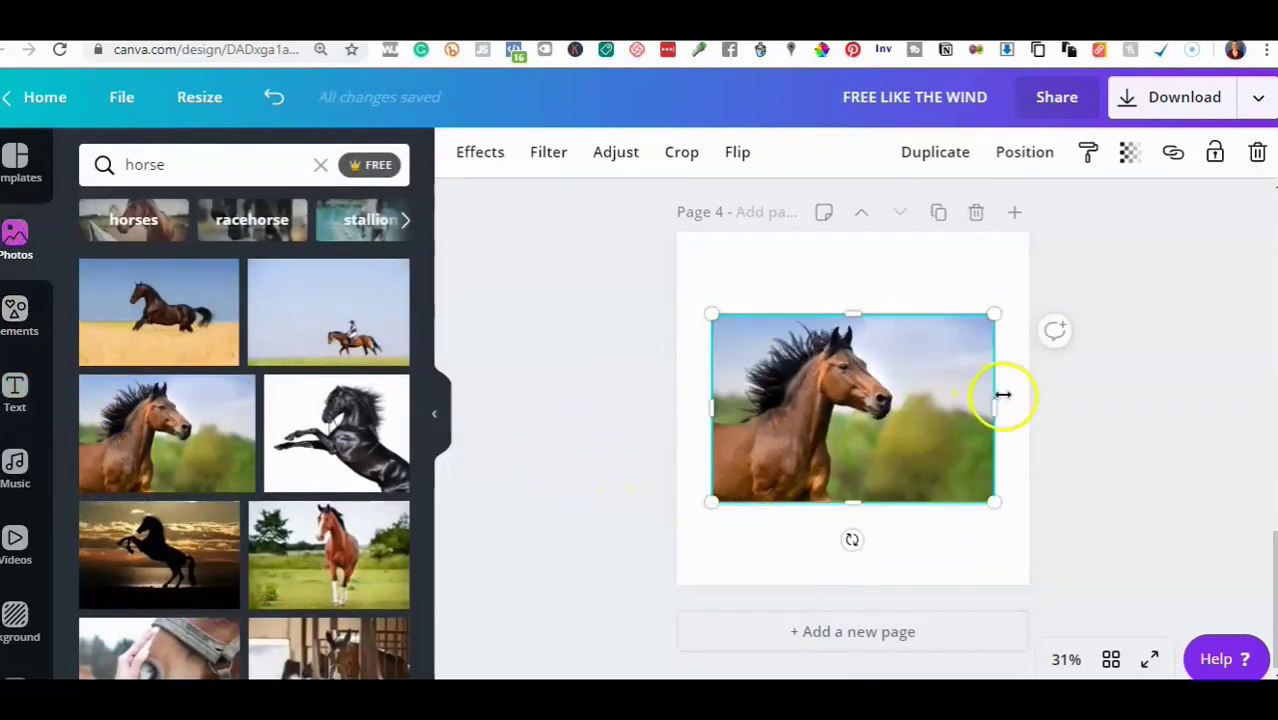
left_click_drag(999, 406, 903, 408)
mouse_move(810, 318)
left_mouse_down()
mouse_move(809, 333)
mouse_move(806, 323)
left_mouse_up()
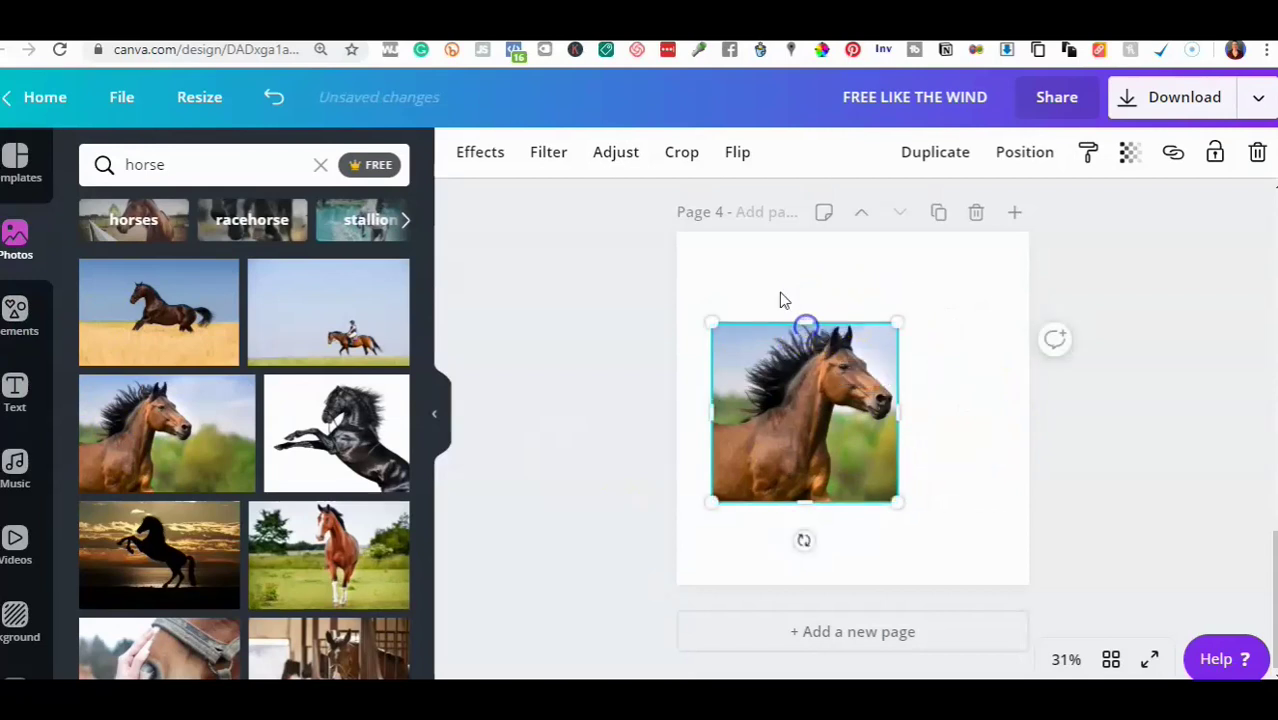
left_click_drag(902, 504, 956, 439)
left_click_drag(788, 378, 770, 335)
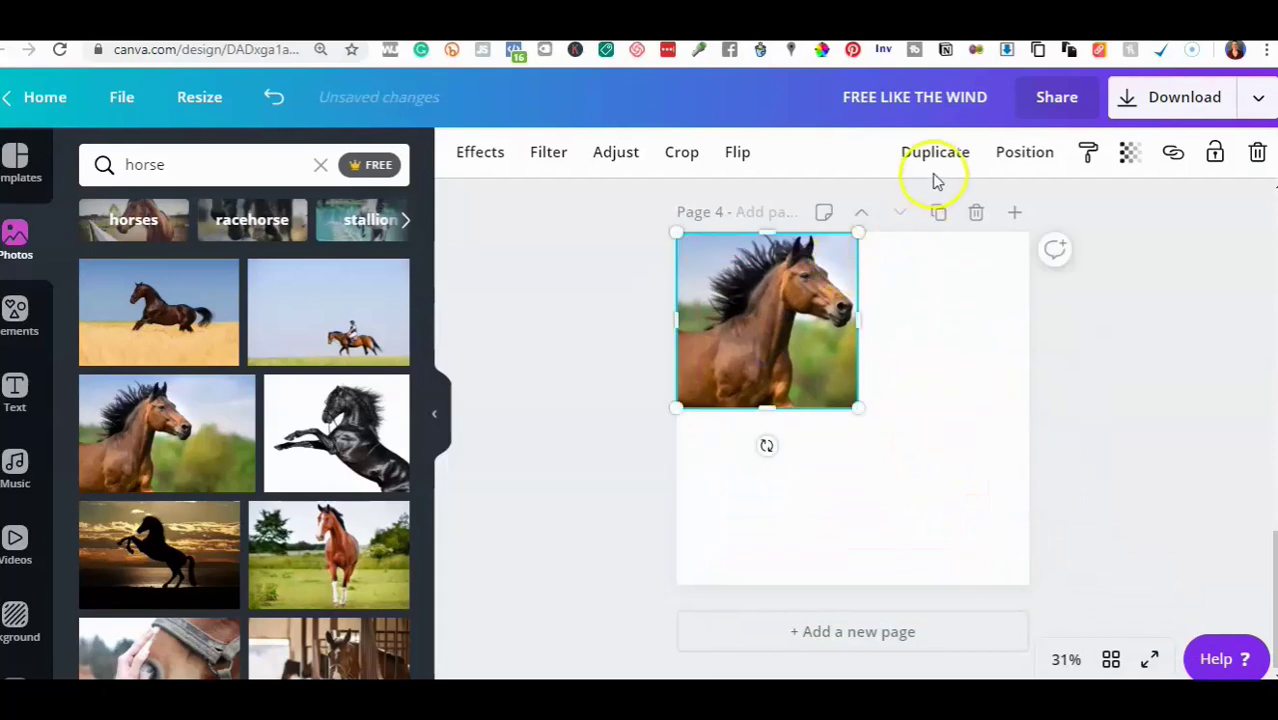
Make two copies of the horse photo on page 4 and spread them toward the page's middle and lower right.
right_click(789, 328)
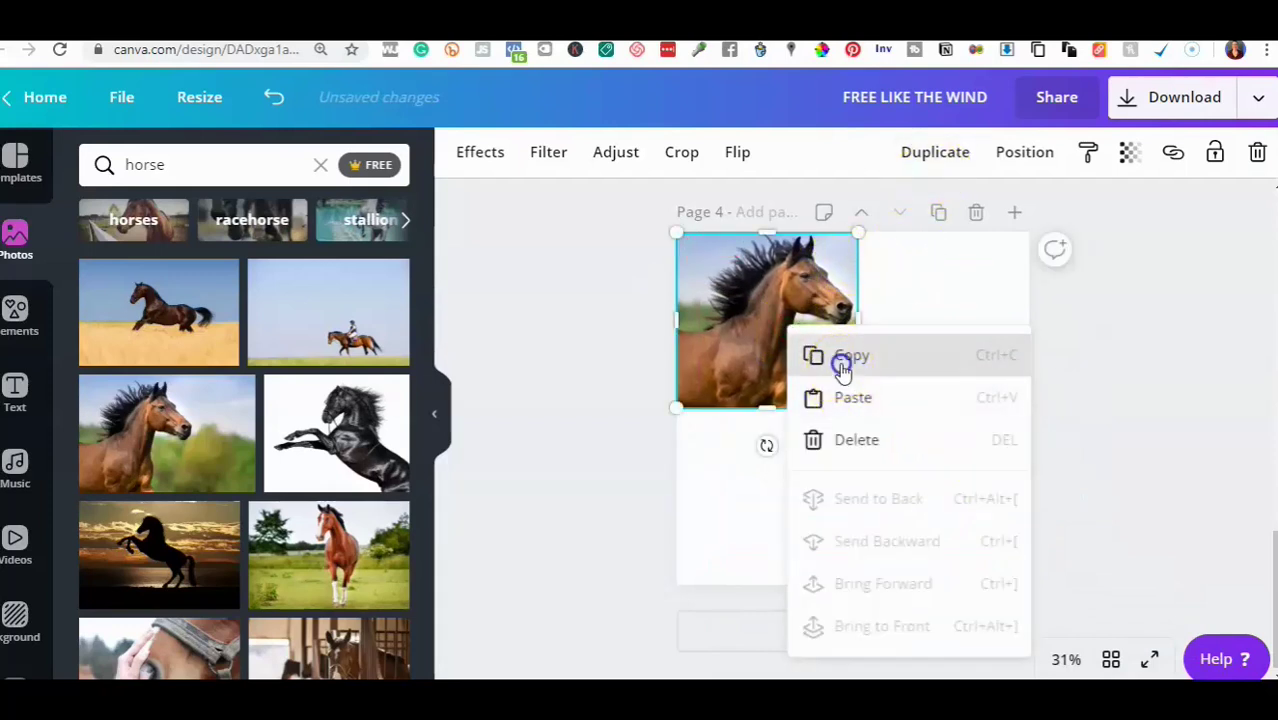
left_click(845, 356)
right_click(785, 442)
left_click(848, 513)
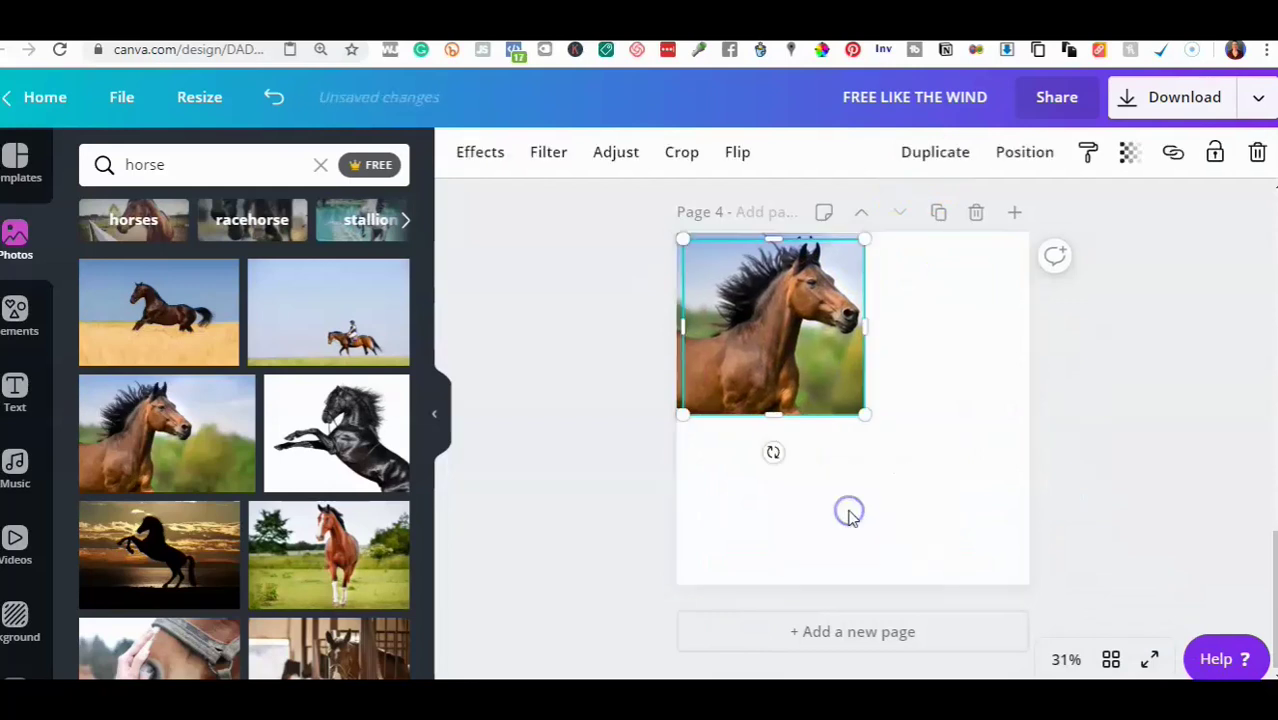
left_click_drag(824, 314, 823, 399)
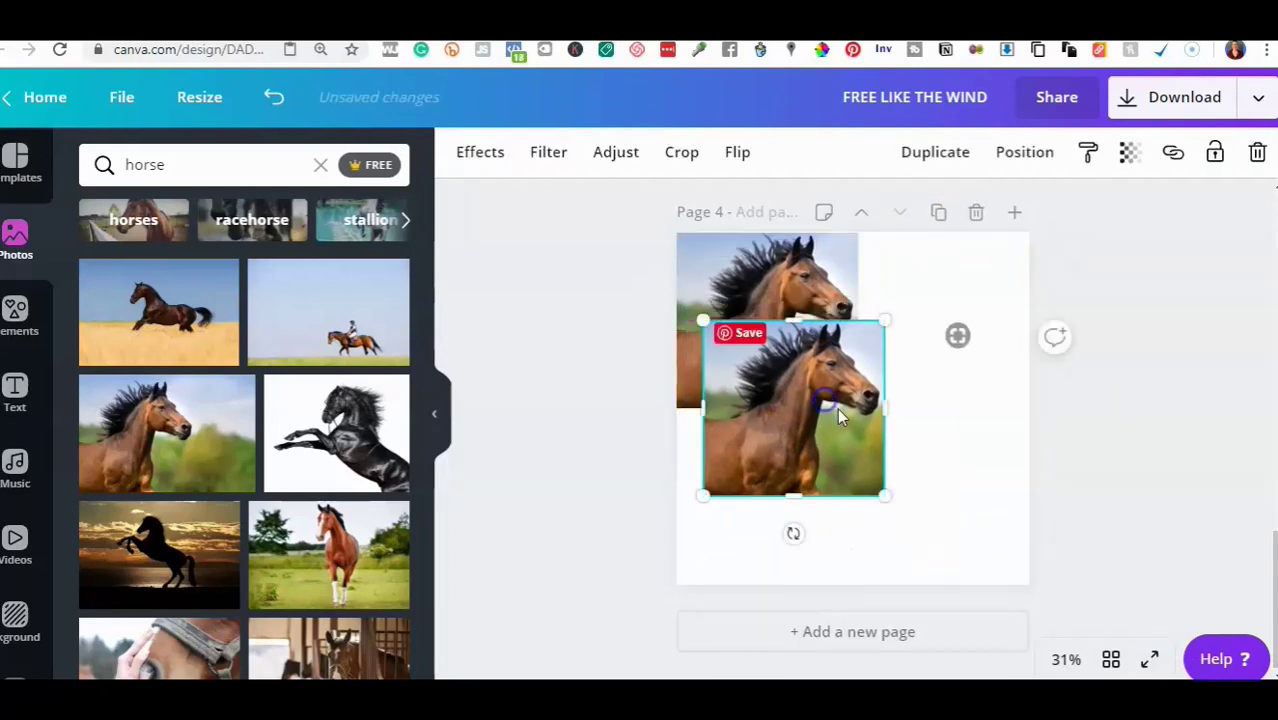
right_click(837, 408)
left_click(899, 434)
left_click_drag(833, 397, 939, 474)
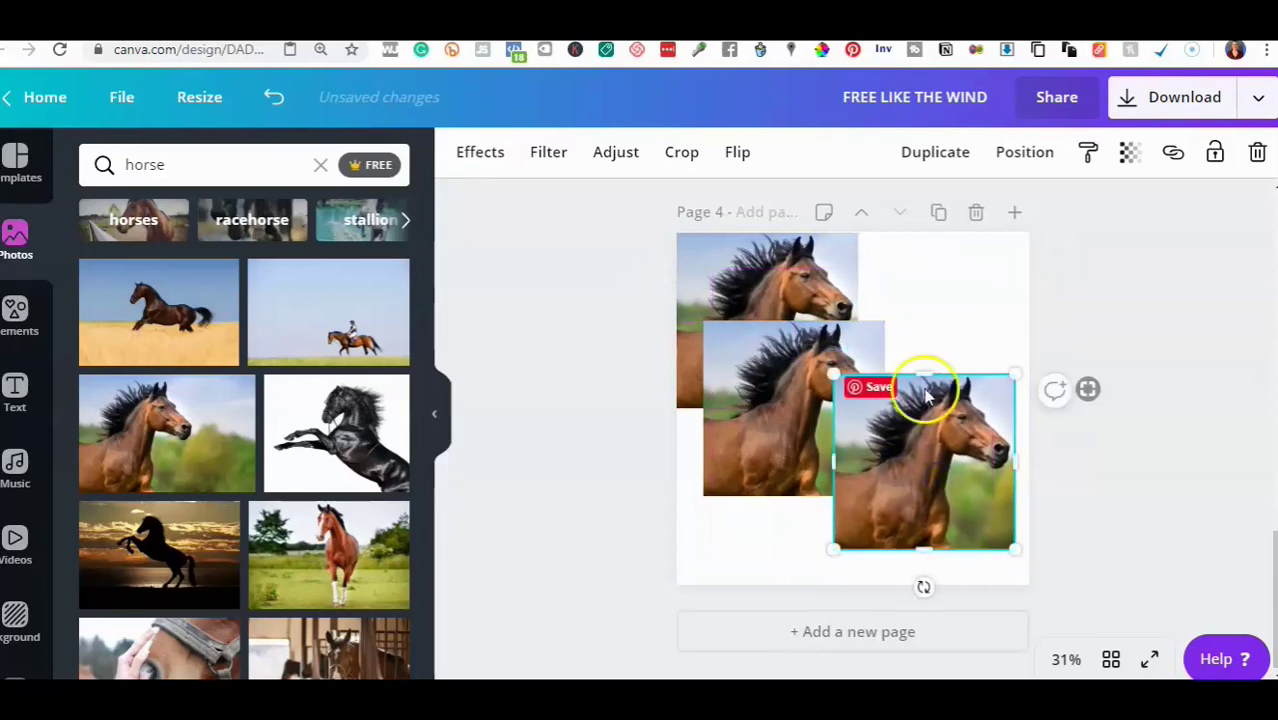
Paste a third copy of the horse photo, flip it horizontally and place it in the page's upper-right quarter.
right_click(908, 282)
left_click(945, 357)
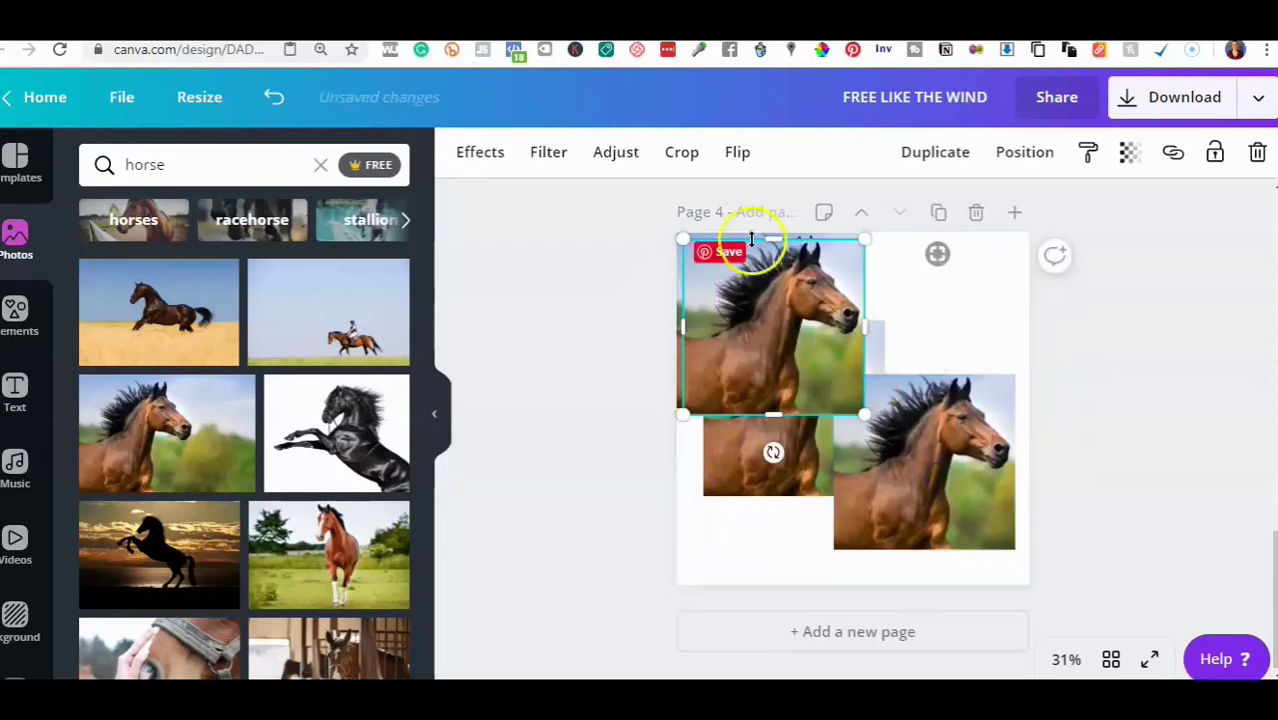
left_click(738, 153)
left_click(760, 205)
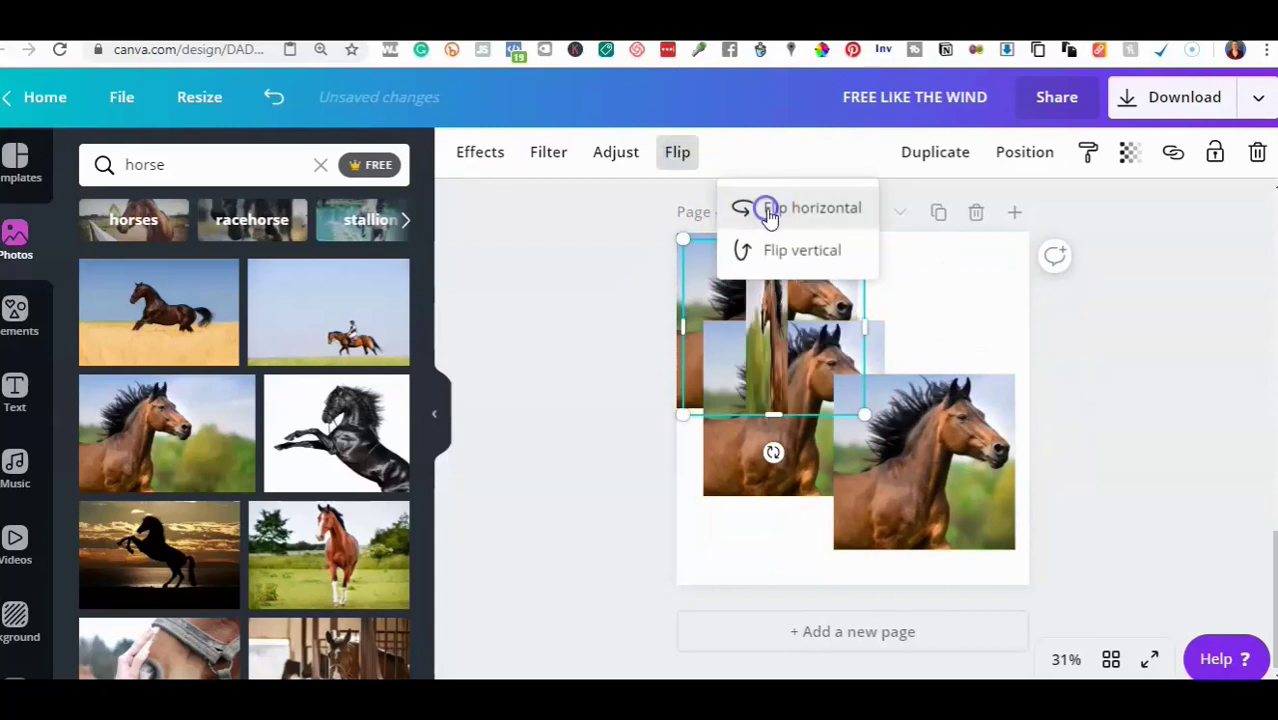
left_click_drag(795, 326, 958, 320)
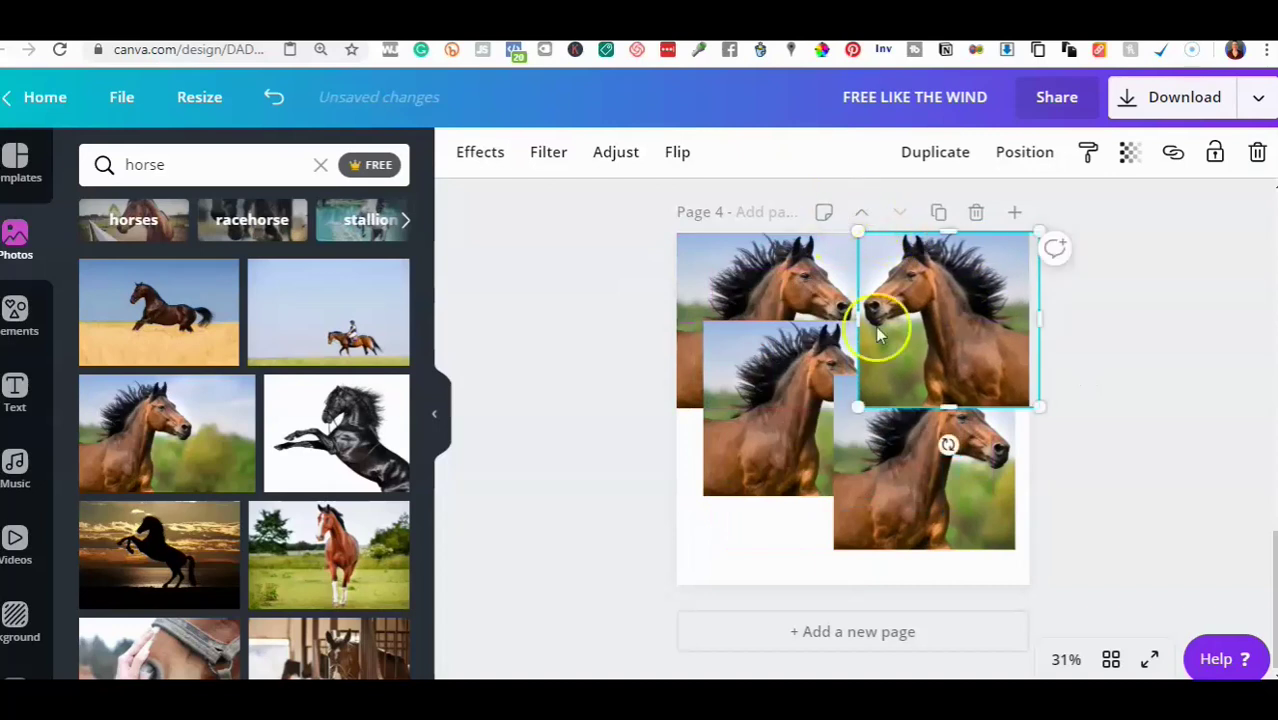
Place the other two copies in the page's lower quarters and flip the lower-right one horizontally.
left_click_drag(803, 445, 782, 505)
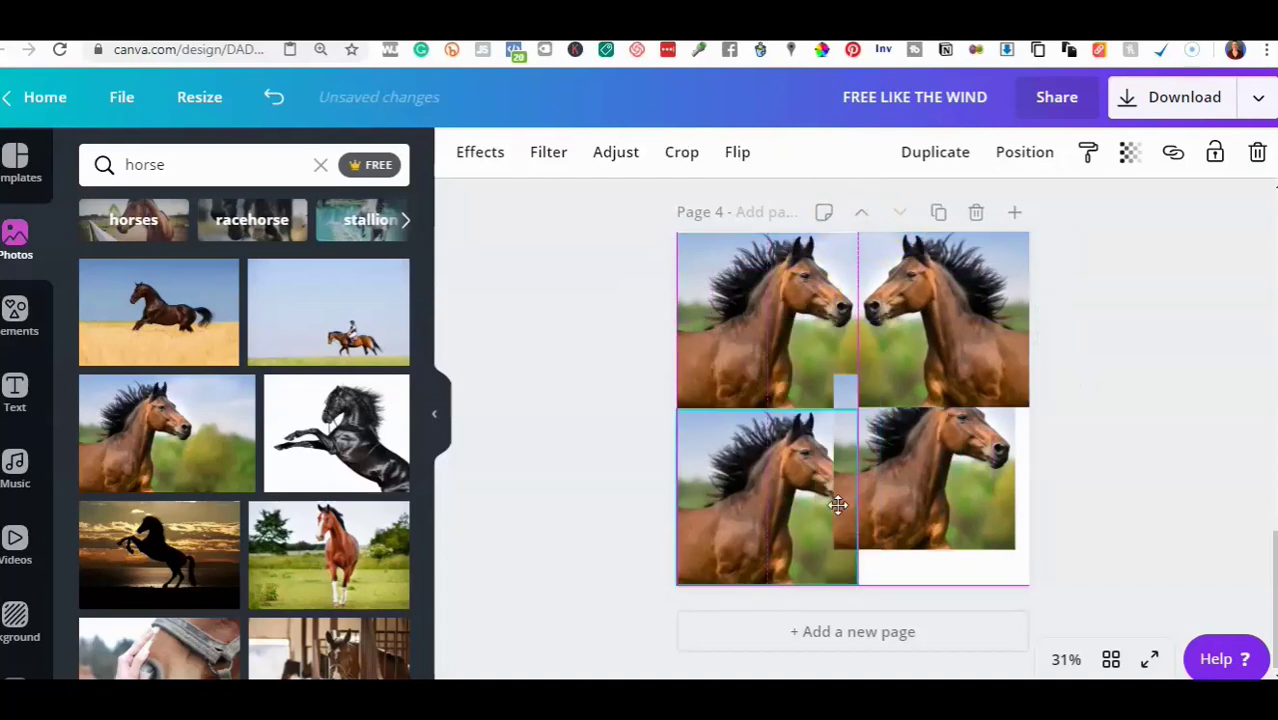
left_click_drag(962, 454, 979, 487)
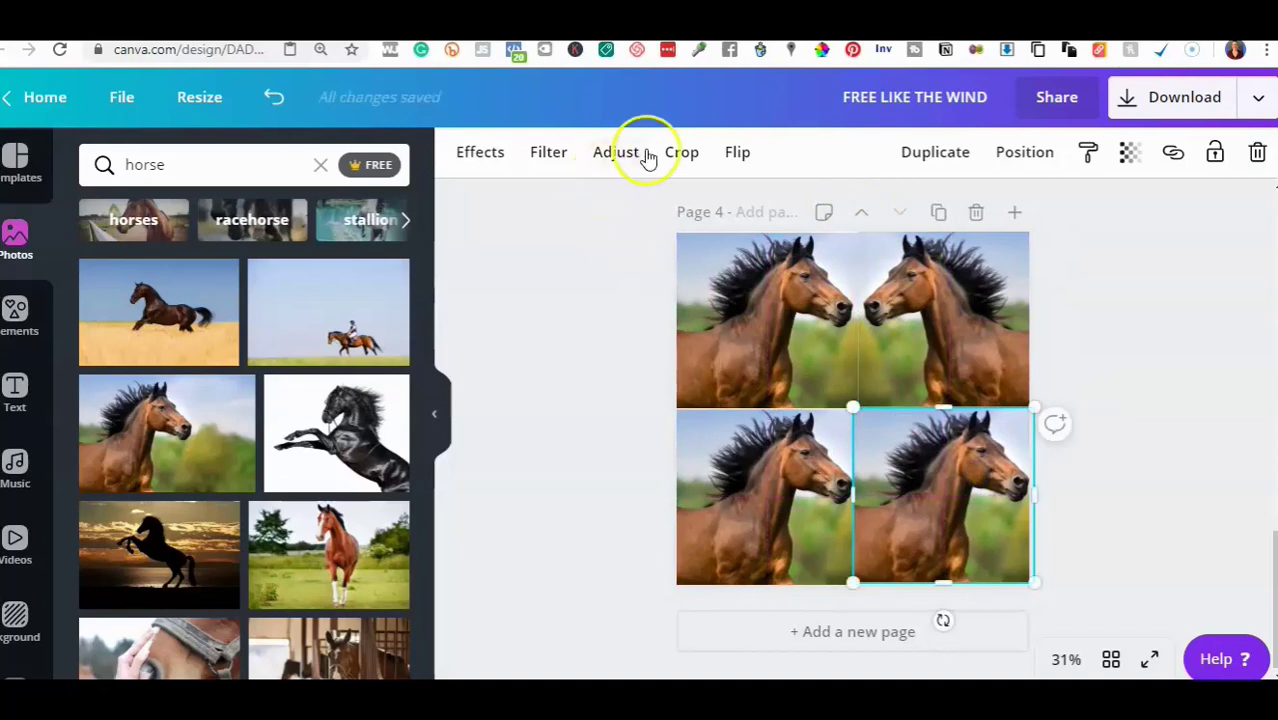
left_click(739, 157)
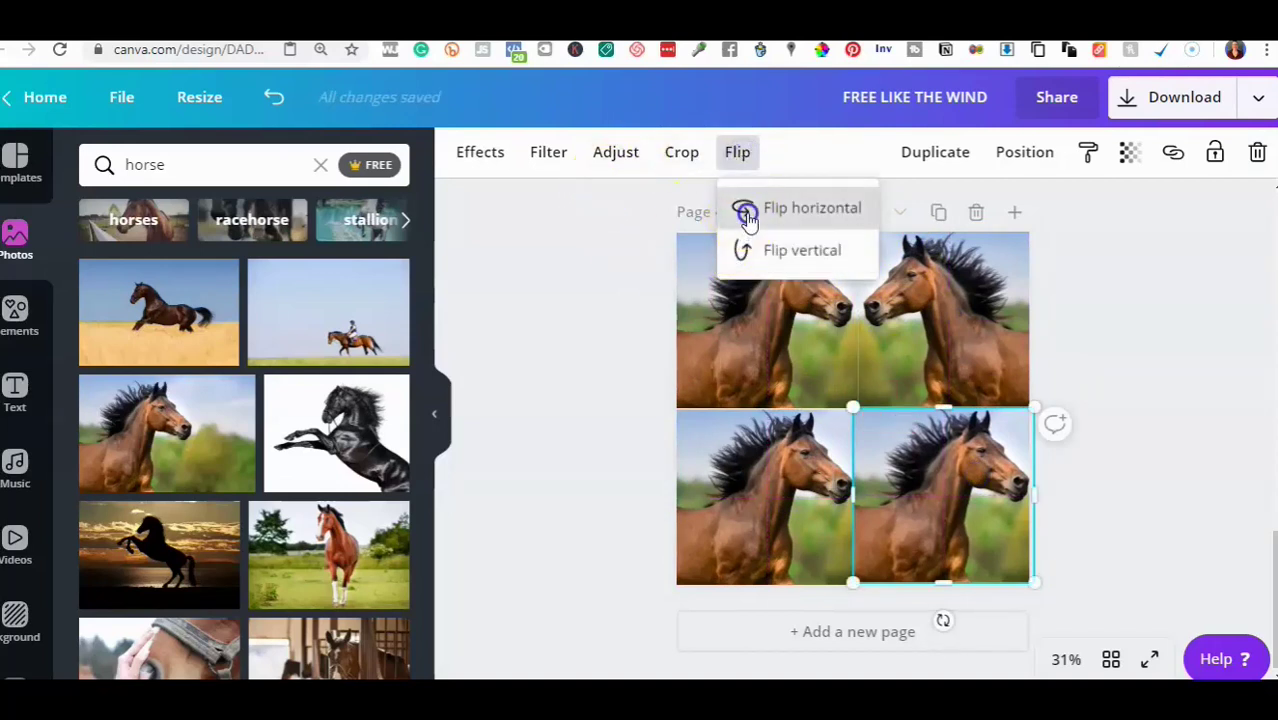
left_click(746, 212)
left_click(488, 368)
Nudge the four horse photos into alignment so they meet without gaps in a two-by-two grid.
left_click(710, 465)
left_click_drag(710, 465, 713, 461)
left_click(720, 340)
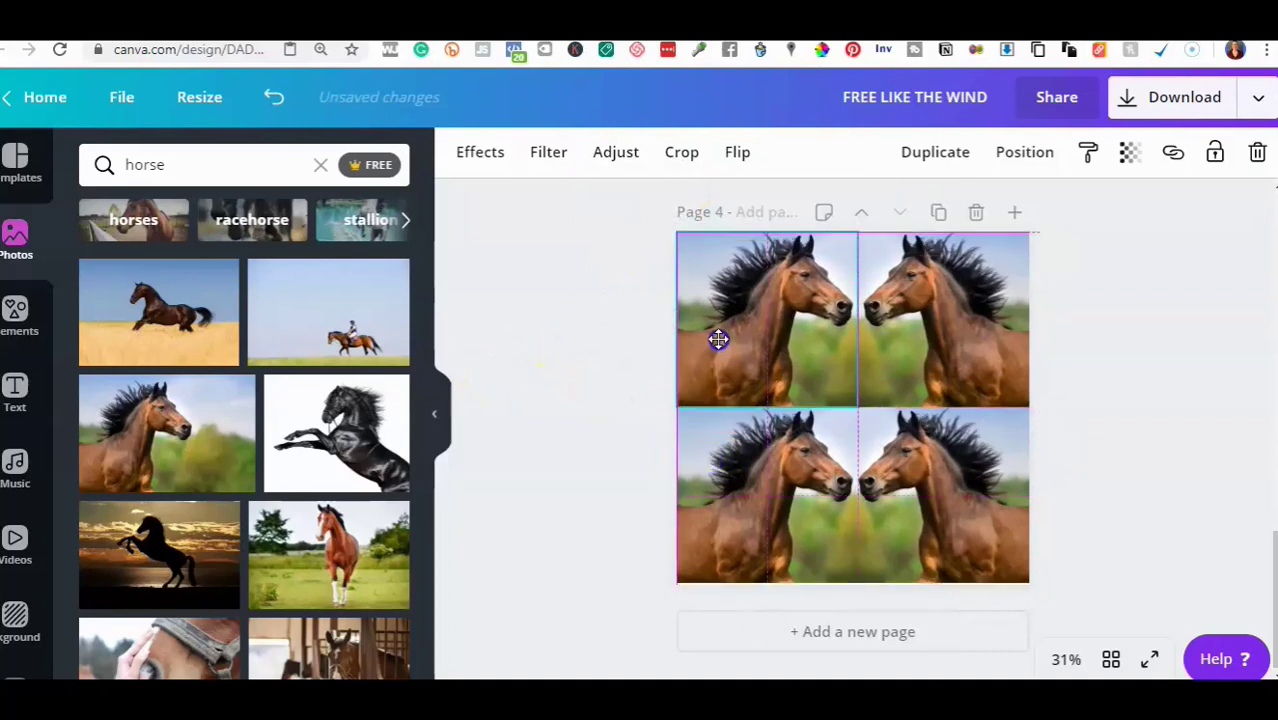
left_click(1195, 410)
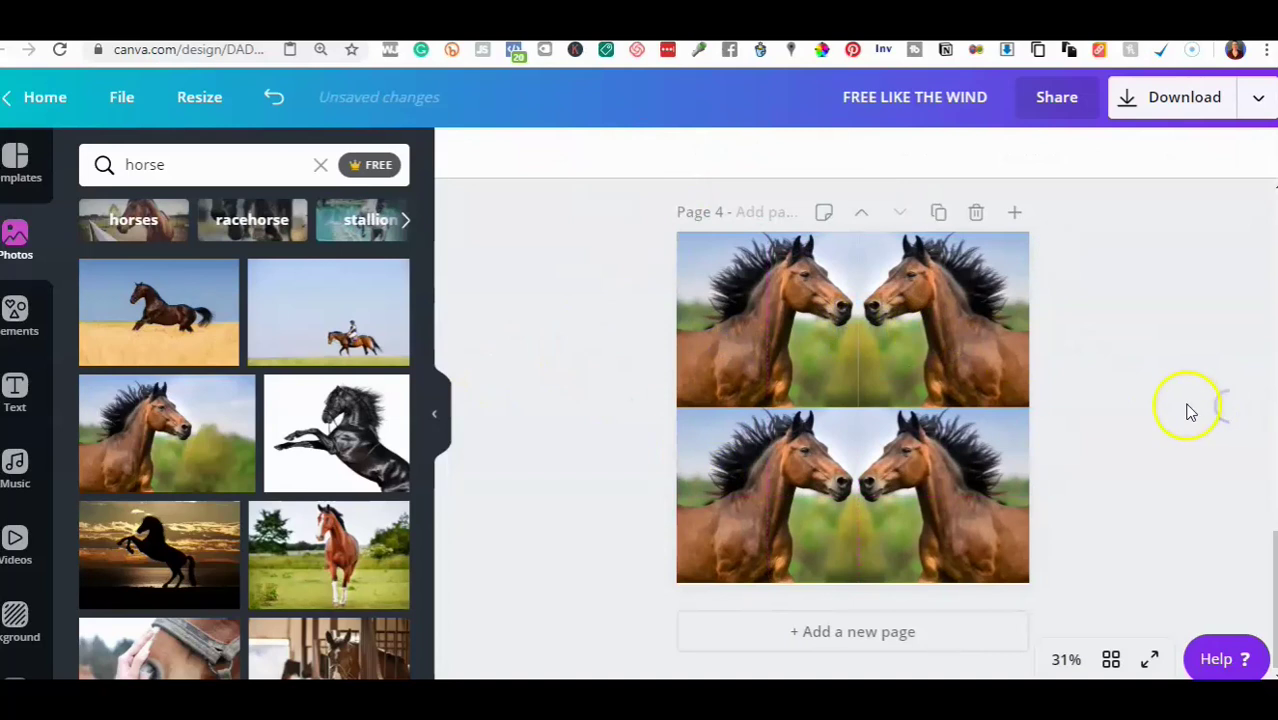
left_click(980, 343)
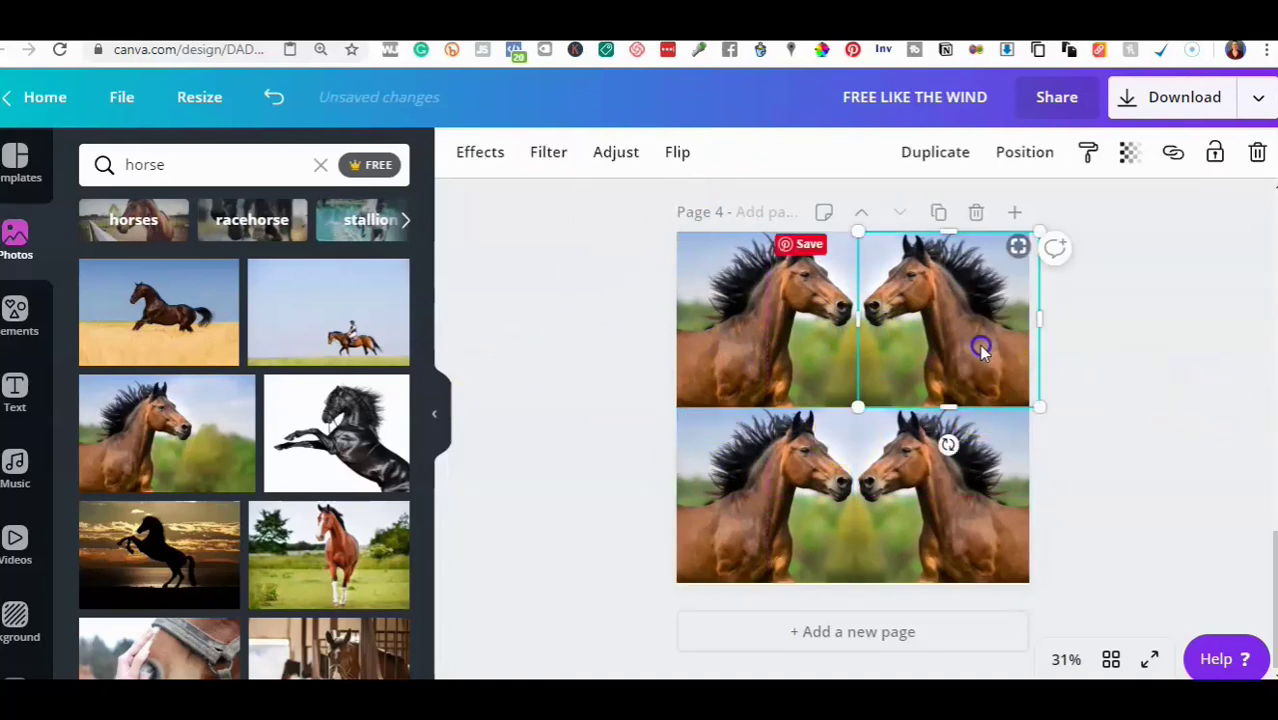
left_click_drag(980, 343, 978, 348)
left_click(1163, 352)
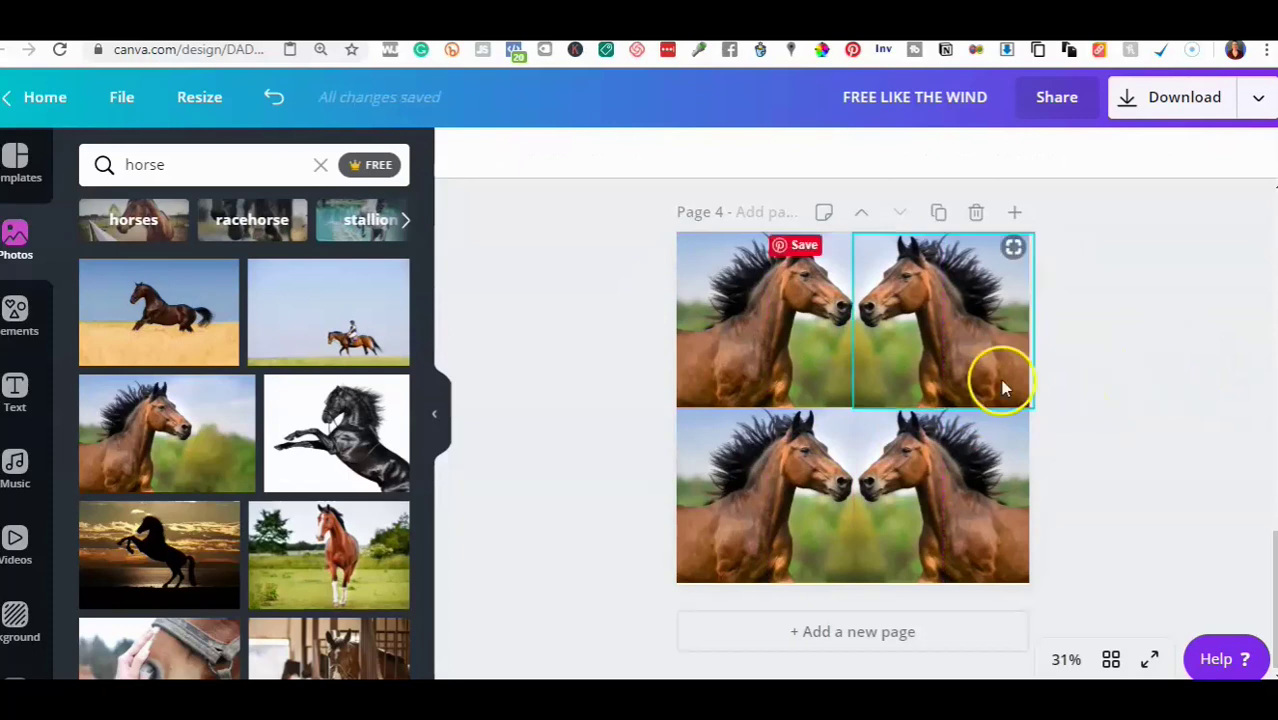
left_click(990, 485)
left_click_drag(990, 485, 958, 363)
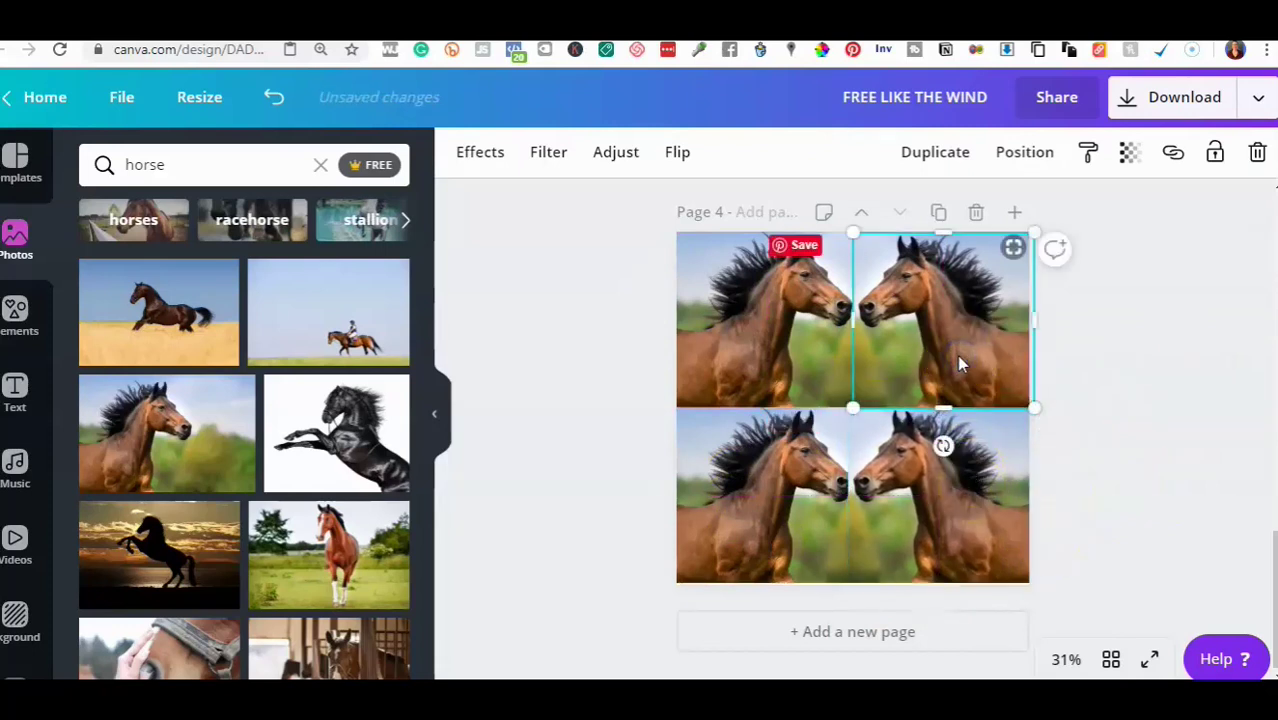
Delete the upper-right and both lower horse photos from page 4, keeping only the upper-left one.
left_click(900, 370)
key("Delete")
left_click(932, 512)
left_click(780, 526, "shift")
key("Delete")
Enlarge the remaining horse photo and center it on page 4 with a white margin on all sides.
left_click(812, 305)
left_click_drag(812, 305, 827, 340)
left_click_drag(877, 443, 1006, 568)
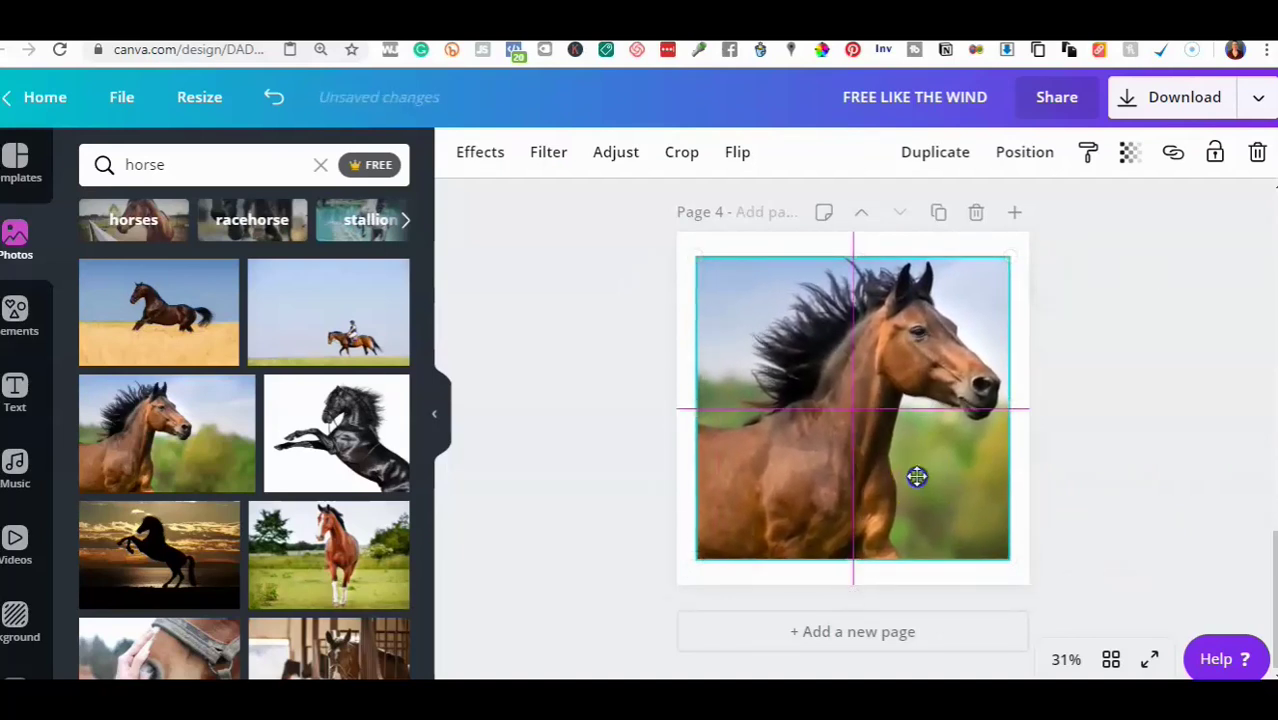
left_click(1155, 428)
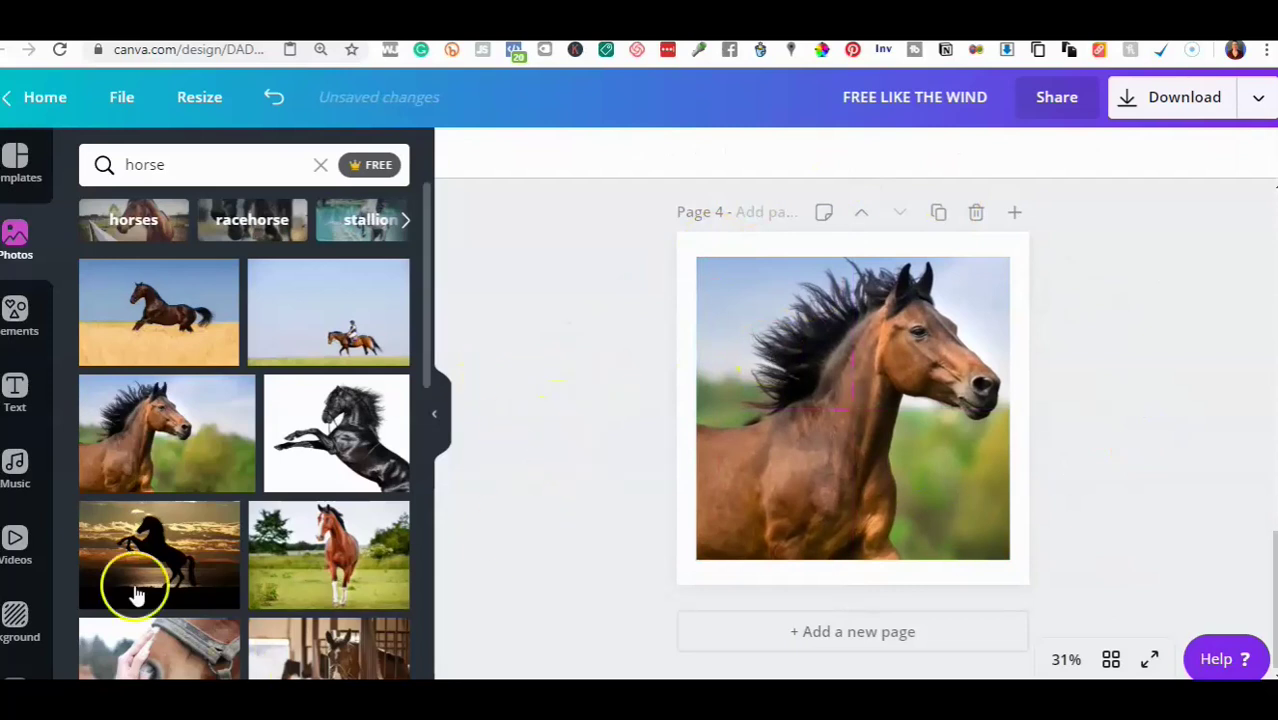
Search the stock photos for "ocean".
left_click(205, 152)
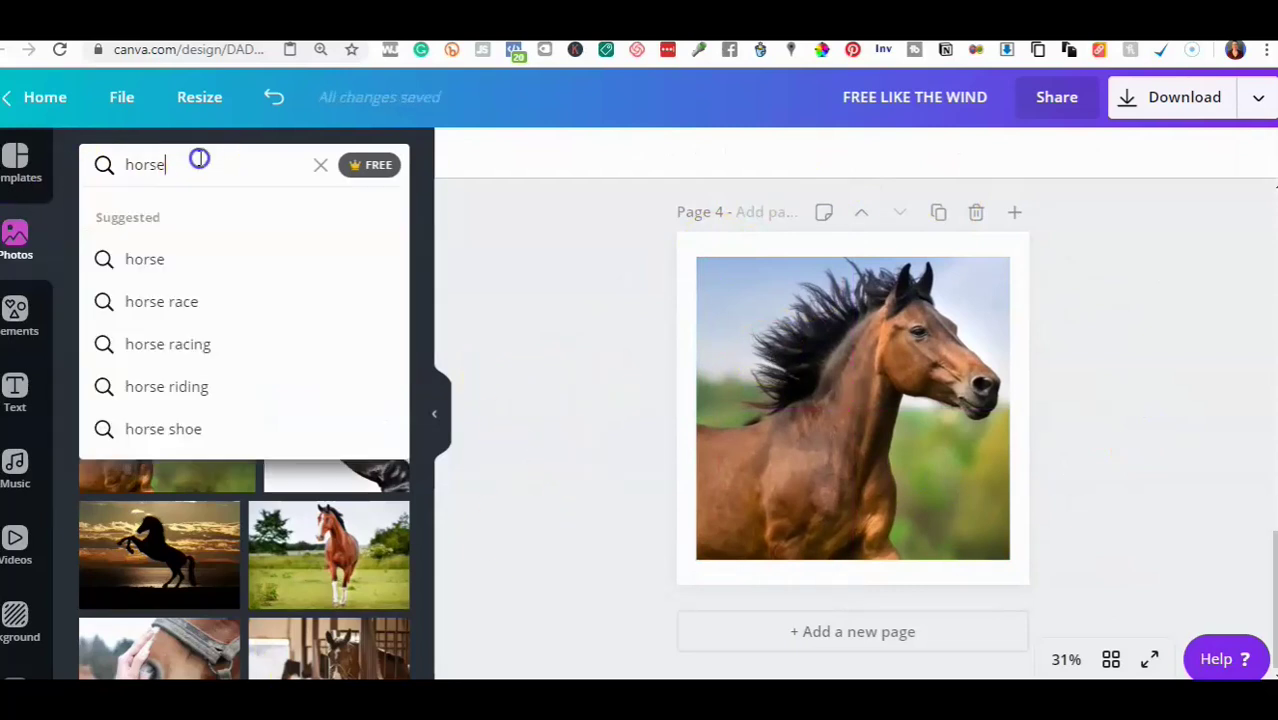
left_click(14, 242)
left_click(165, 153)
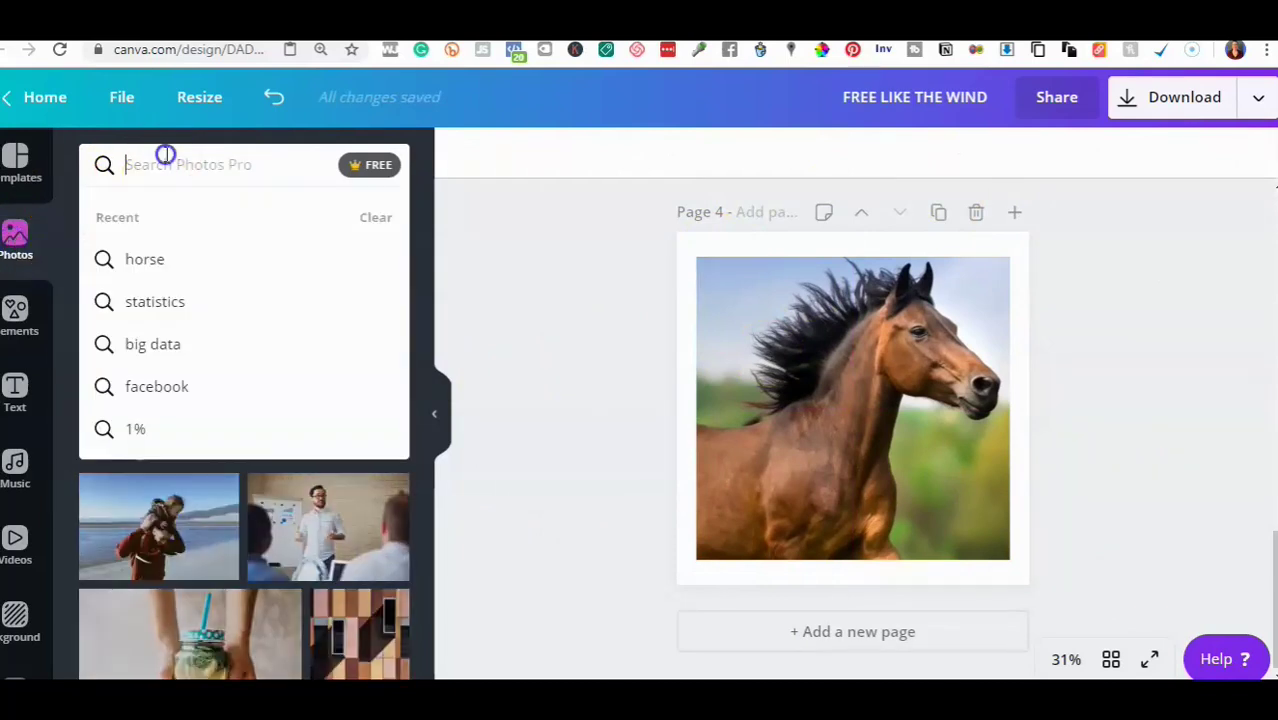
type("ocean")
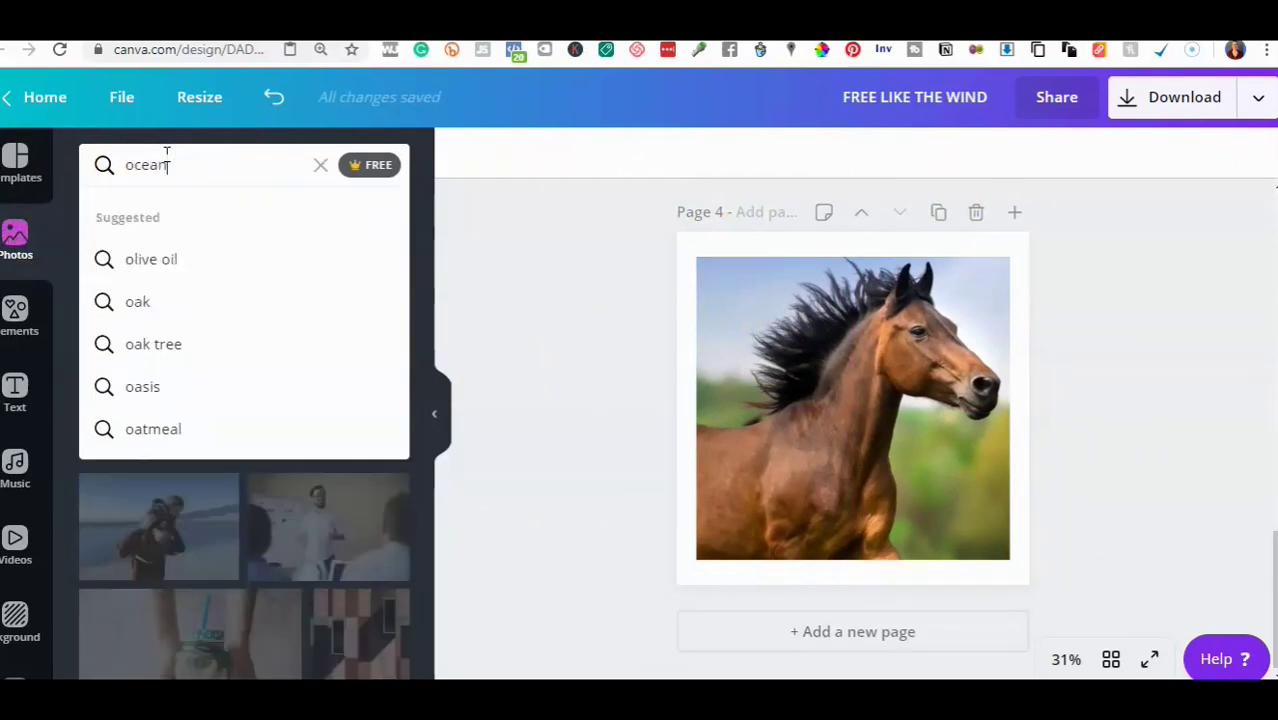
key("Return")
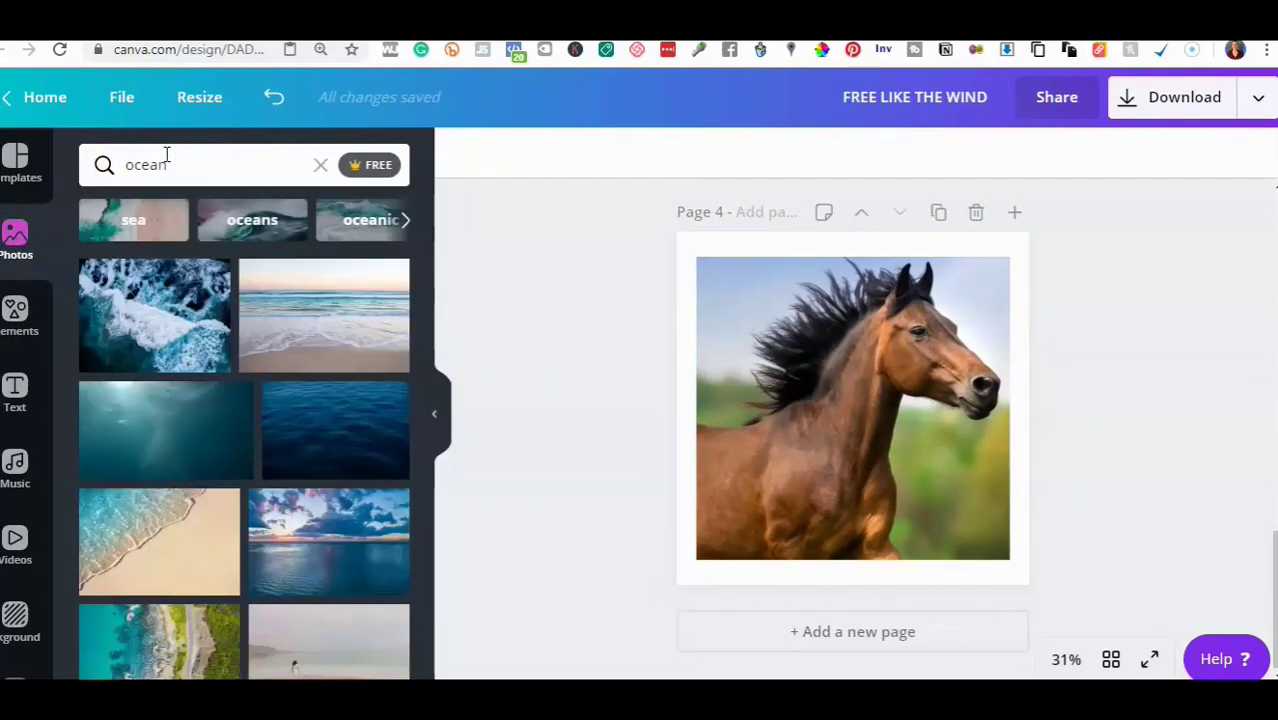
Add the teal underwater photo to page 4 and enlarge it until it covers the whole page.
left_click(145, 440)
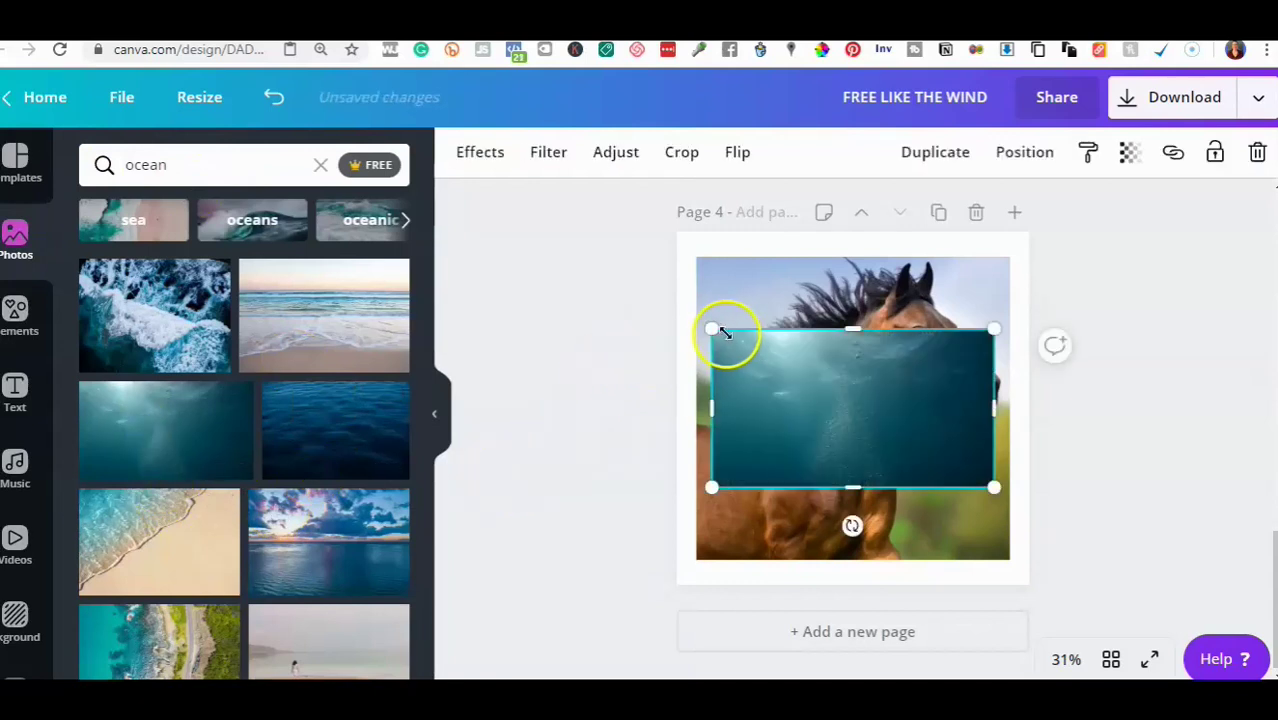
left_click_drag(680, 280, 605, 177)
left_click_drag(990, 486, 1214, 660)
left_click_drag(1014, 503, 845, 414)
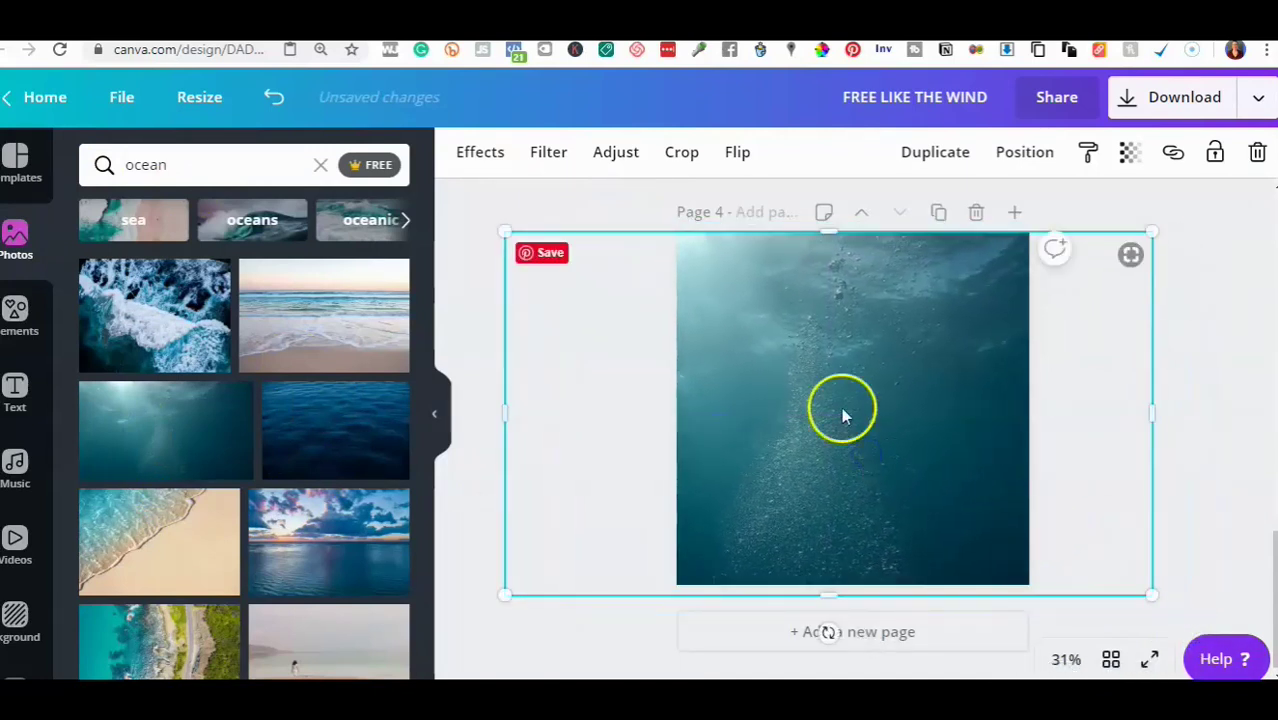
Send the ocean photo behind the horse photo and enlarge the horse photo slightly toward its lower-left corner.
left_click(1024, 152)
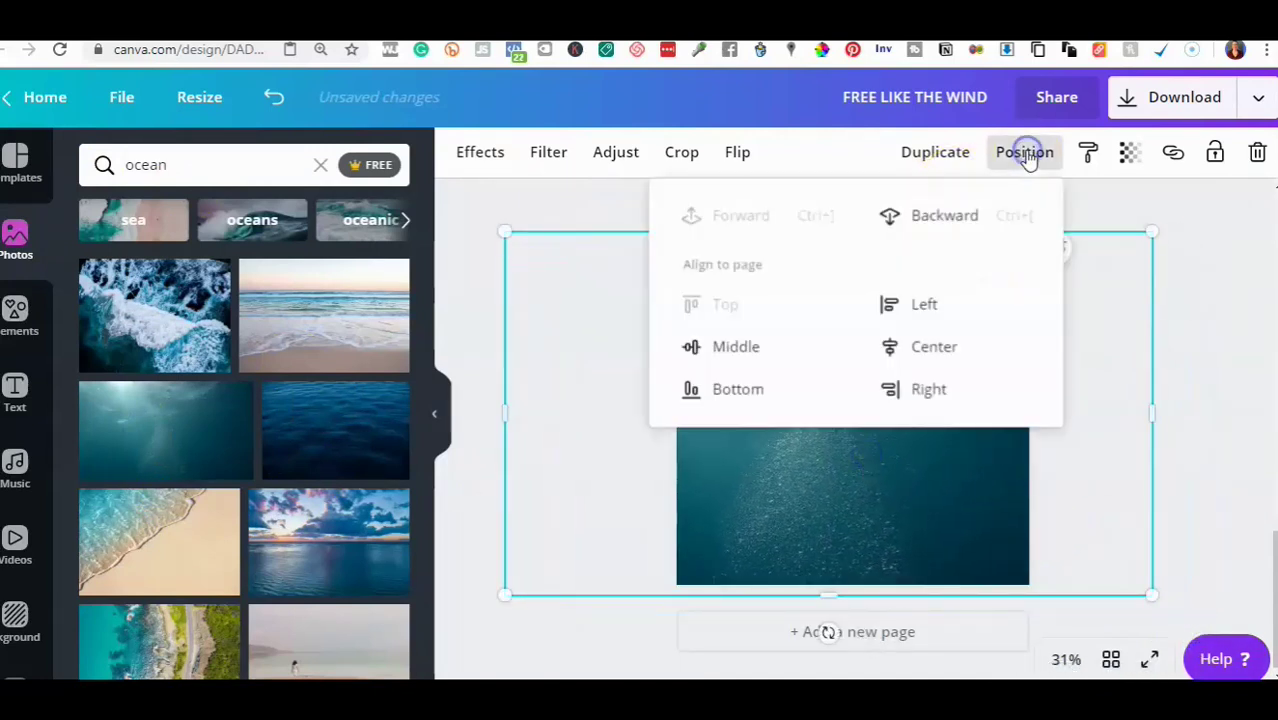
left_click(919, 216)
left_click(1205, 403)
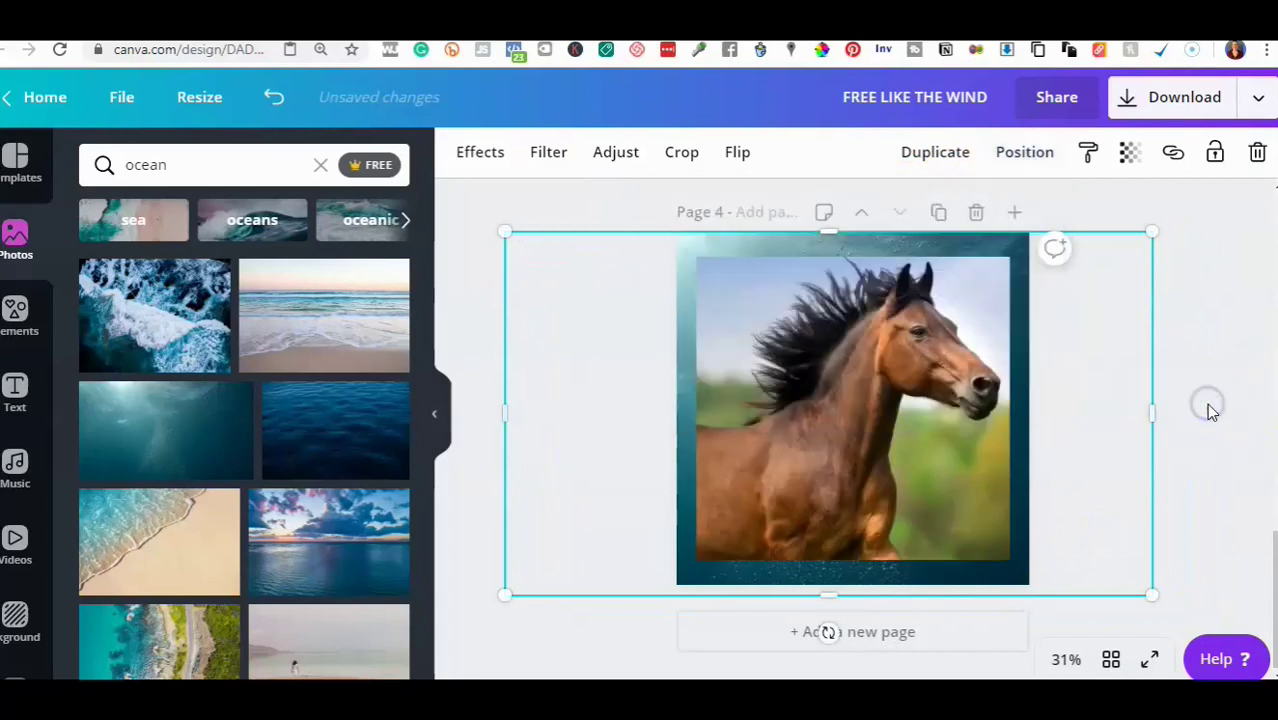
left_click(710, 530)
left_click_drag(697, 559, 687, 567)
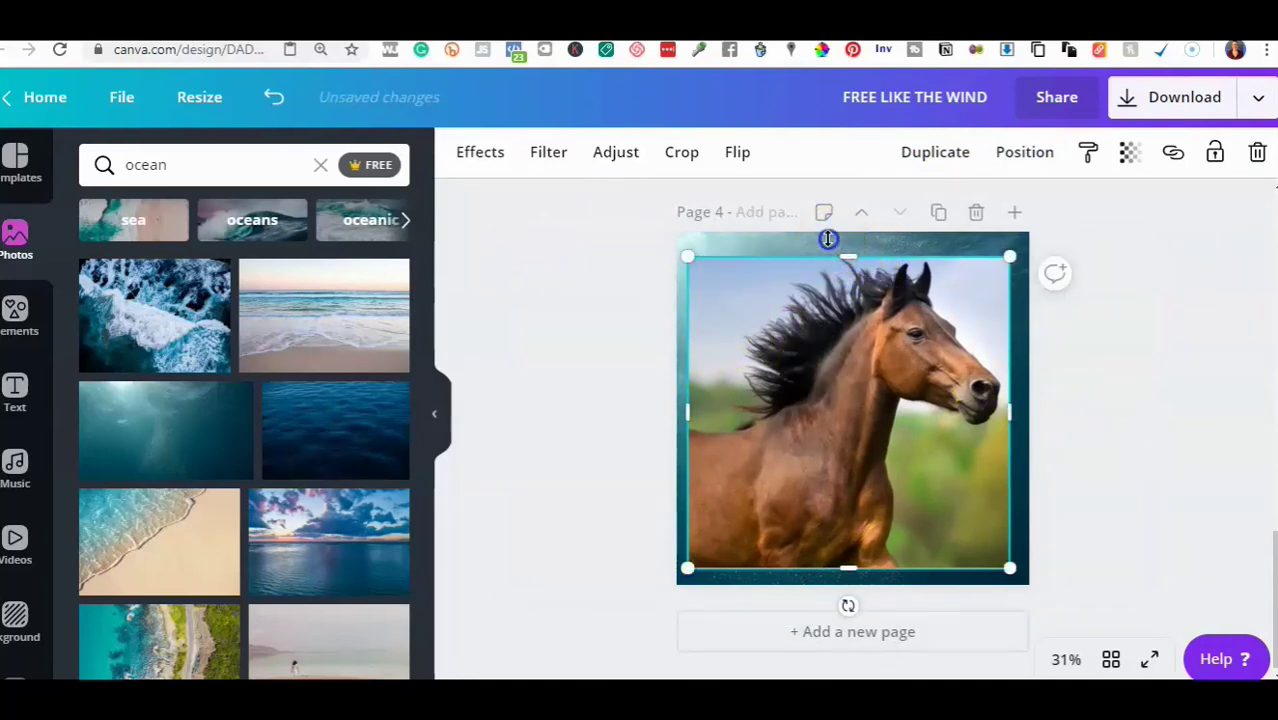
Shift the ocean background to the left within its crop so its darker part fills the page.
left_click(870, 243)
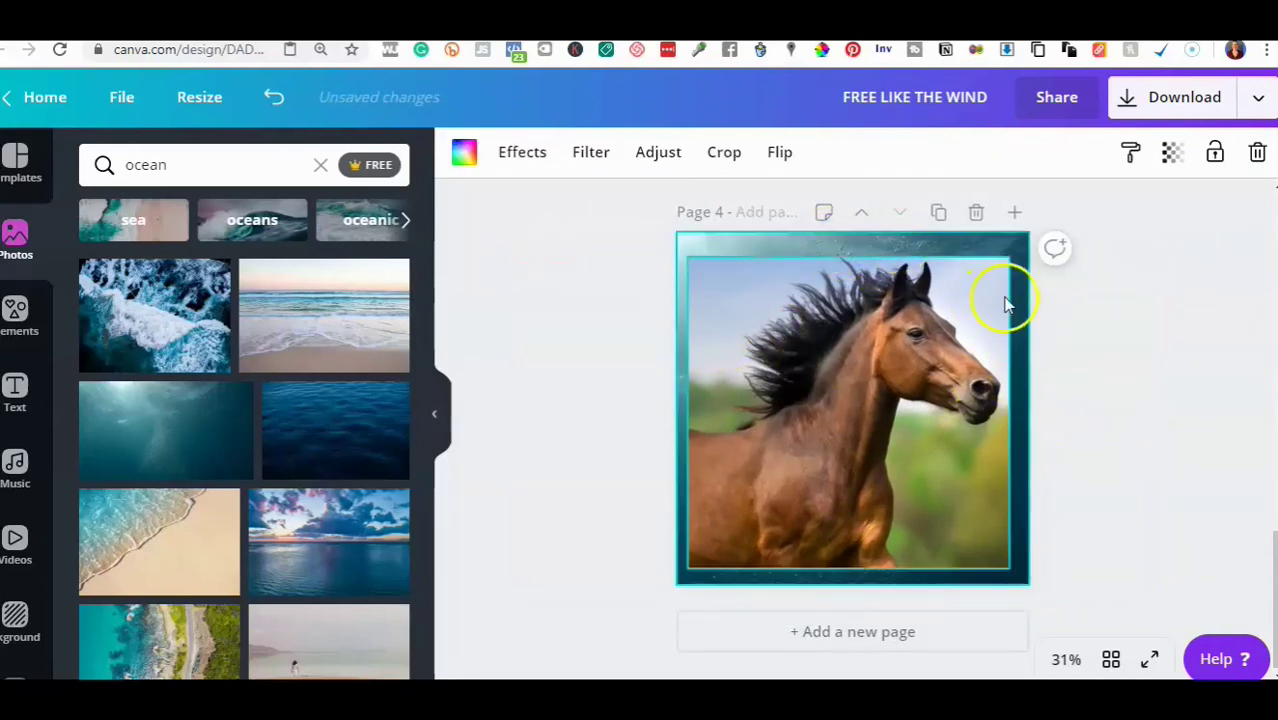
double_click(838, 246)
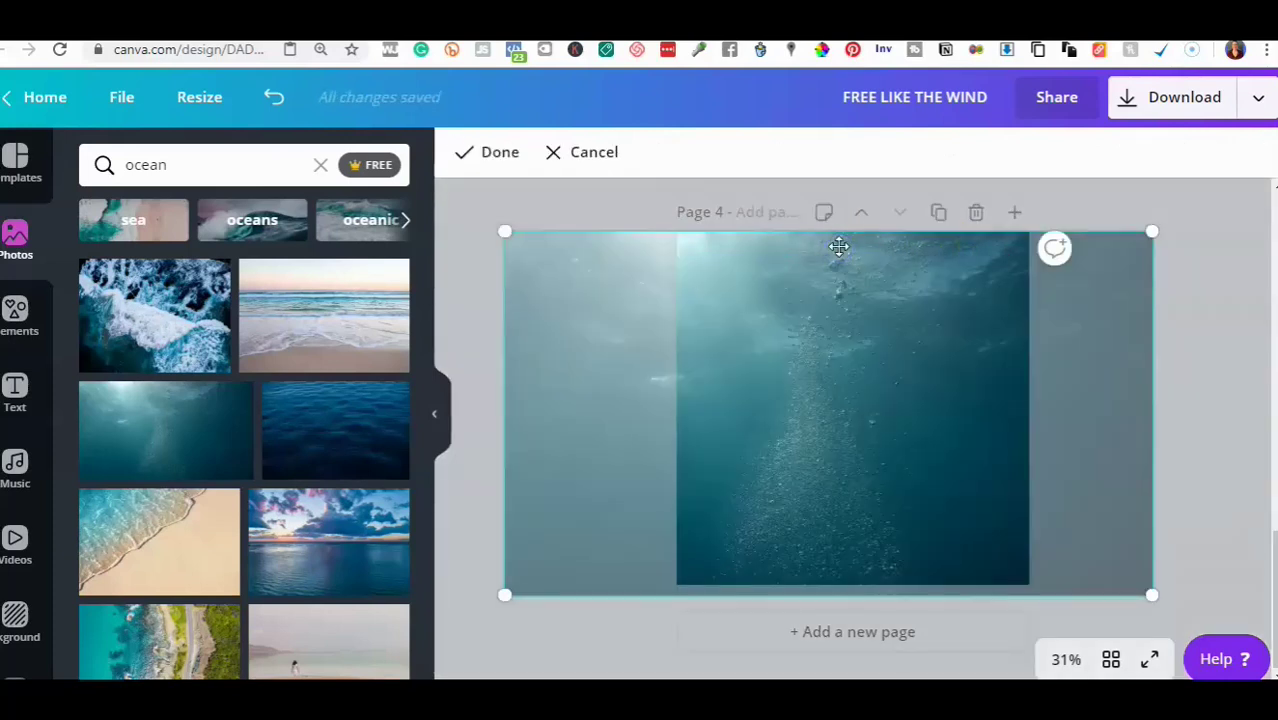
left_click_drag(842, 256, 702, 281)
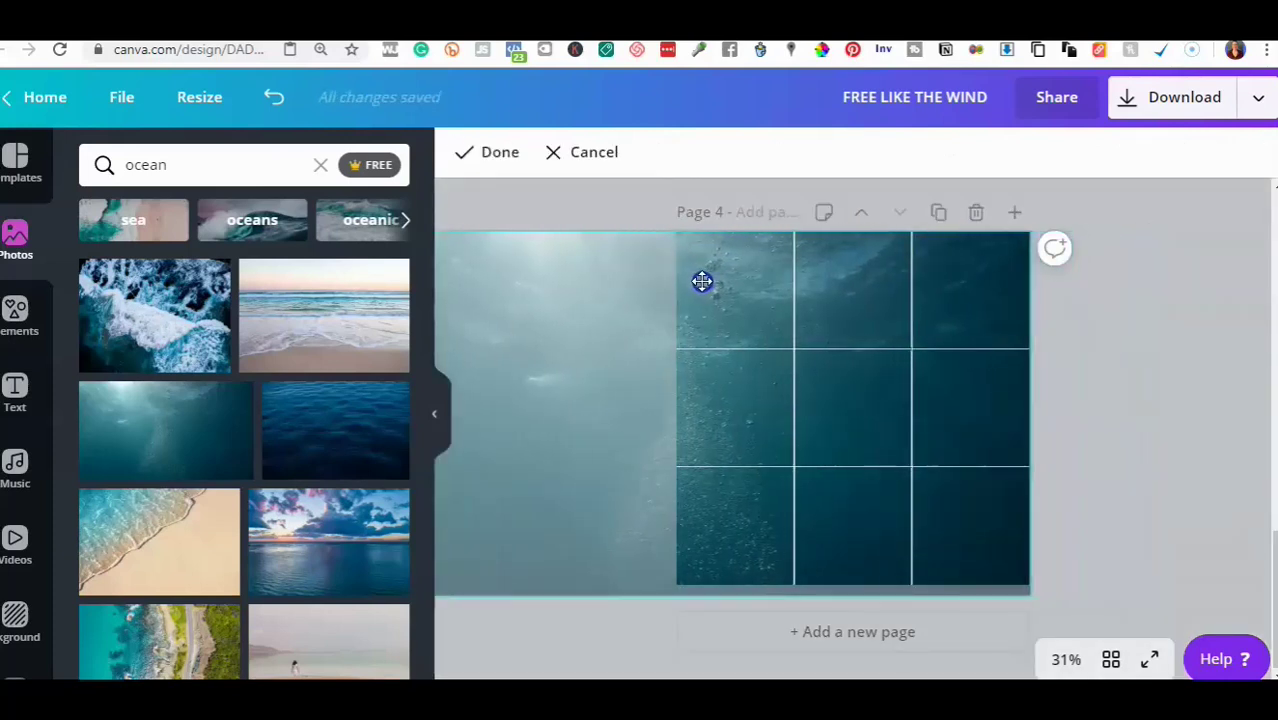
left_click(996, 374)
left_click(1126, 345)
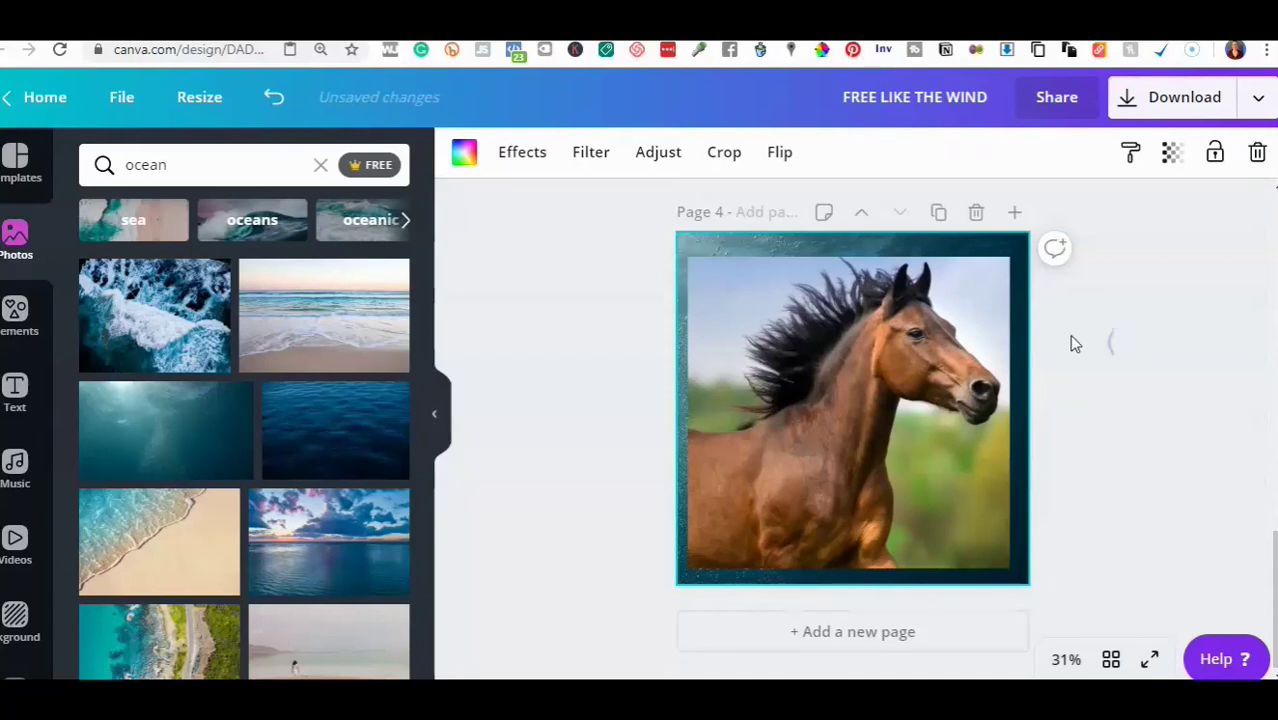
Center the horse photo over the ocean background and extend its top edge to a height of about 985.
mouse_move(876, 440)
left_mouse_down()
mouse_move(864, 422)
mouse_move(885, 427)
mouse_move(877, 434)
left_mouse_up()
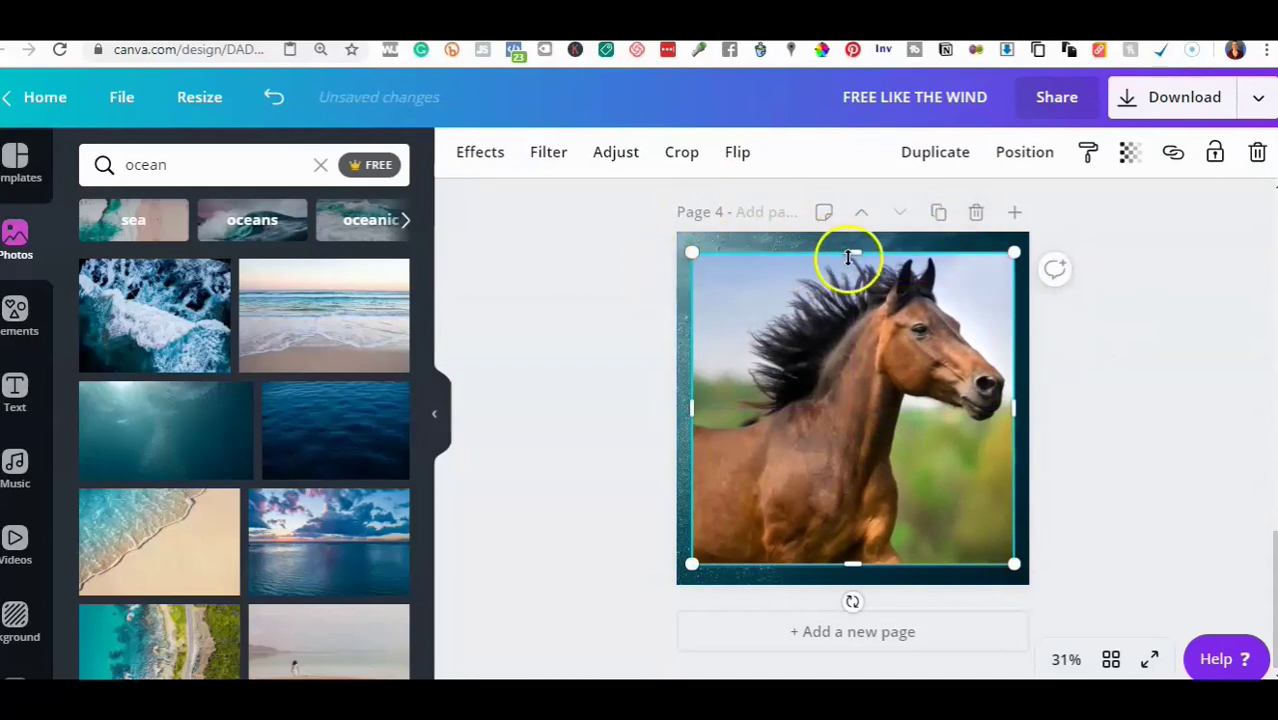
left_click_drag(848, 248, 845, 241)
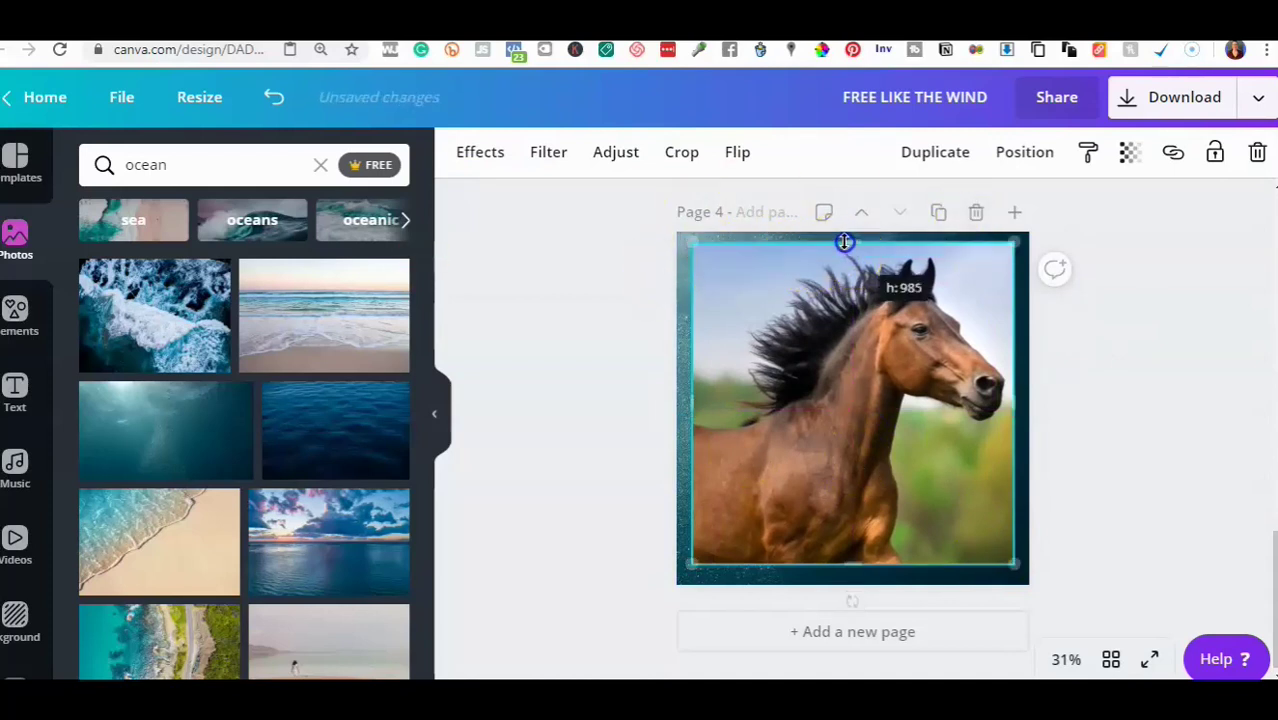
left_click(1118, 425)
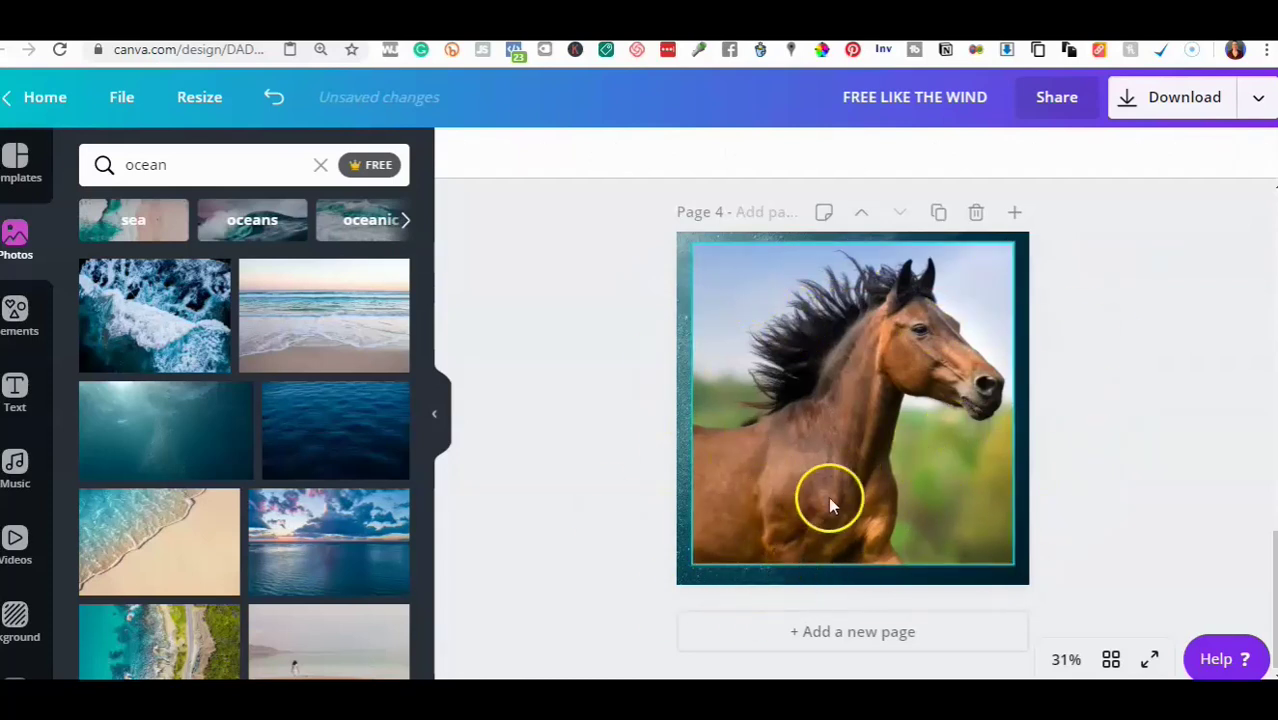
Duplicate page 4, delete the ocean background from the copy, and re-center the horse photo on the white page.
left_click(938, 212)
left_click(826, 474)
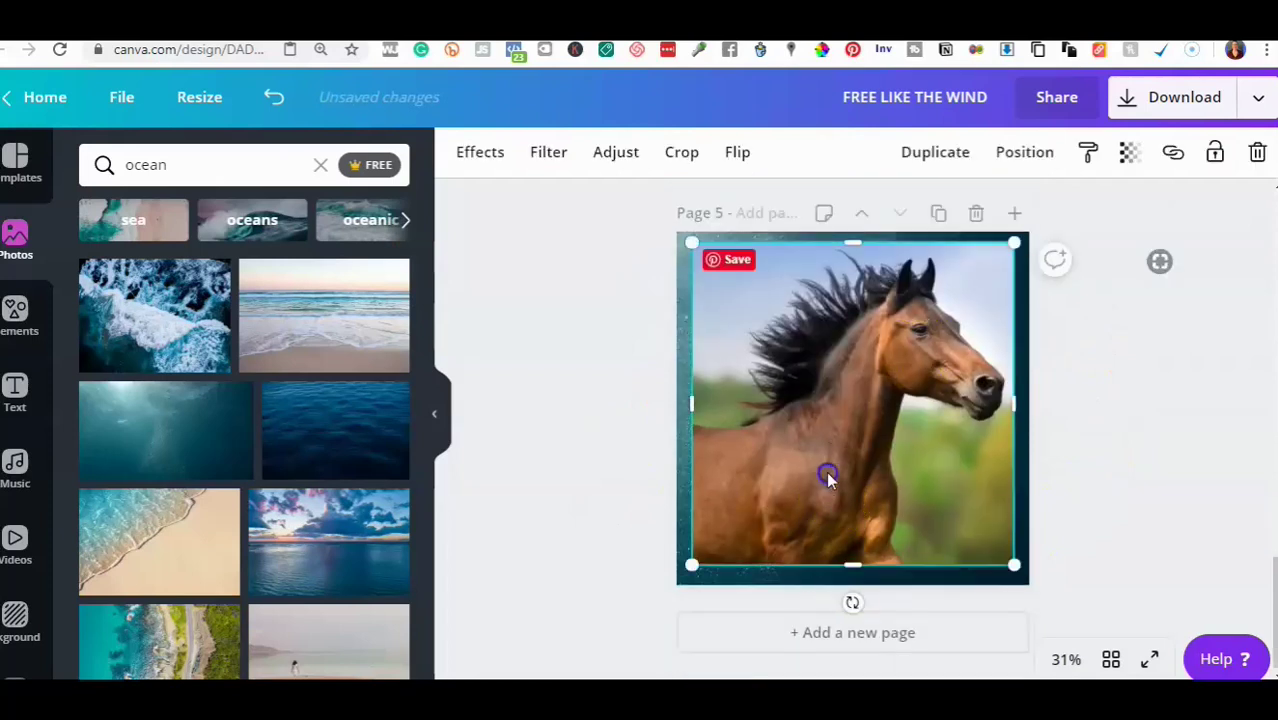
left_click_drag(859, 380, 782, 437)
left_click(757, 425)
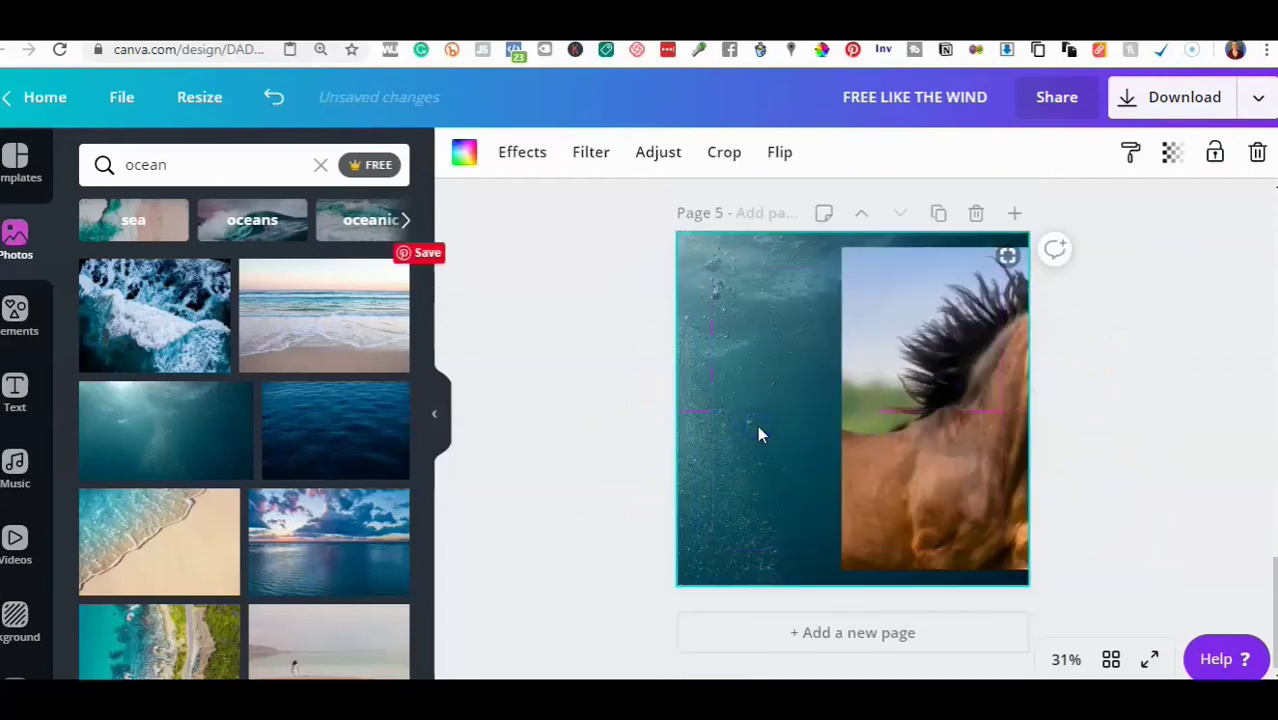
key("Delete")
left_click_drag(944, 420, 798, 420)
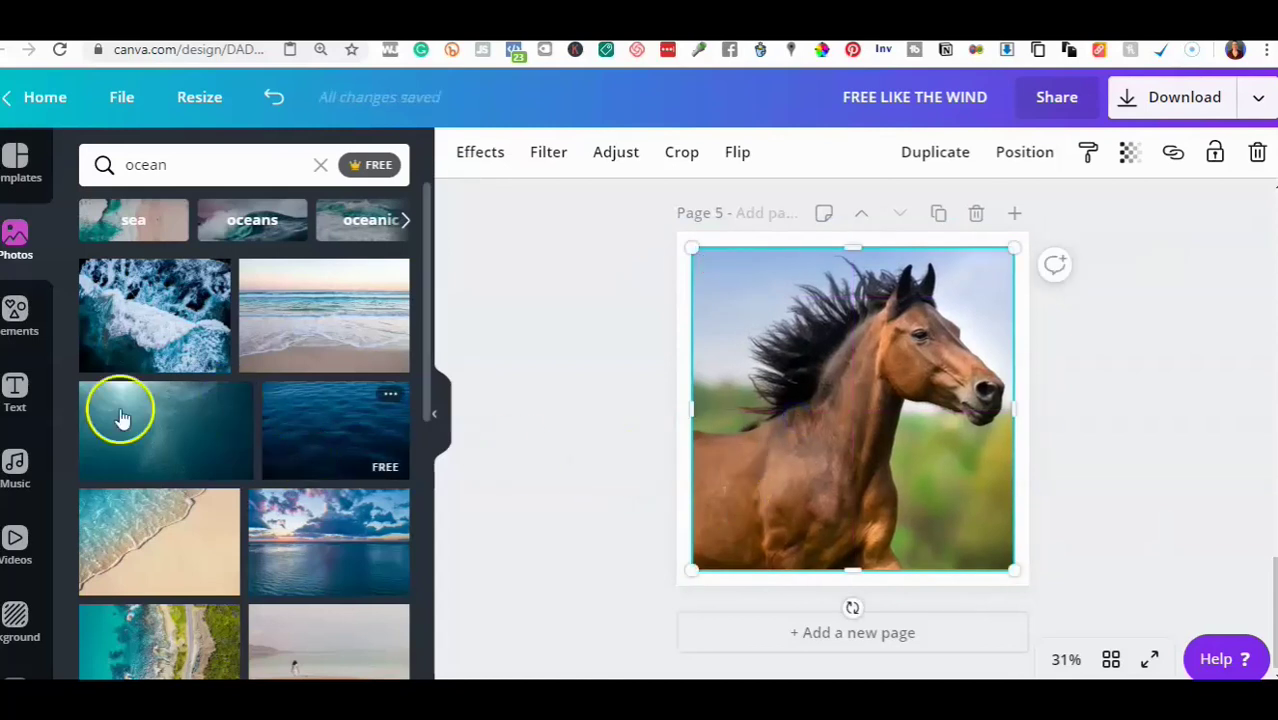
Search the elements for "square" and add the plain solid square to page 5.
left_click(30, 310)
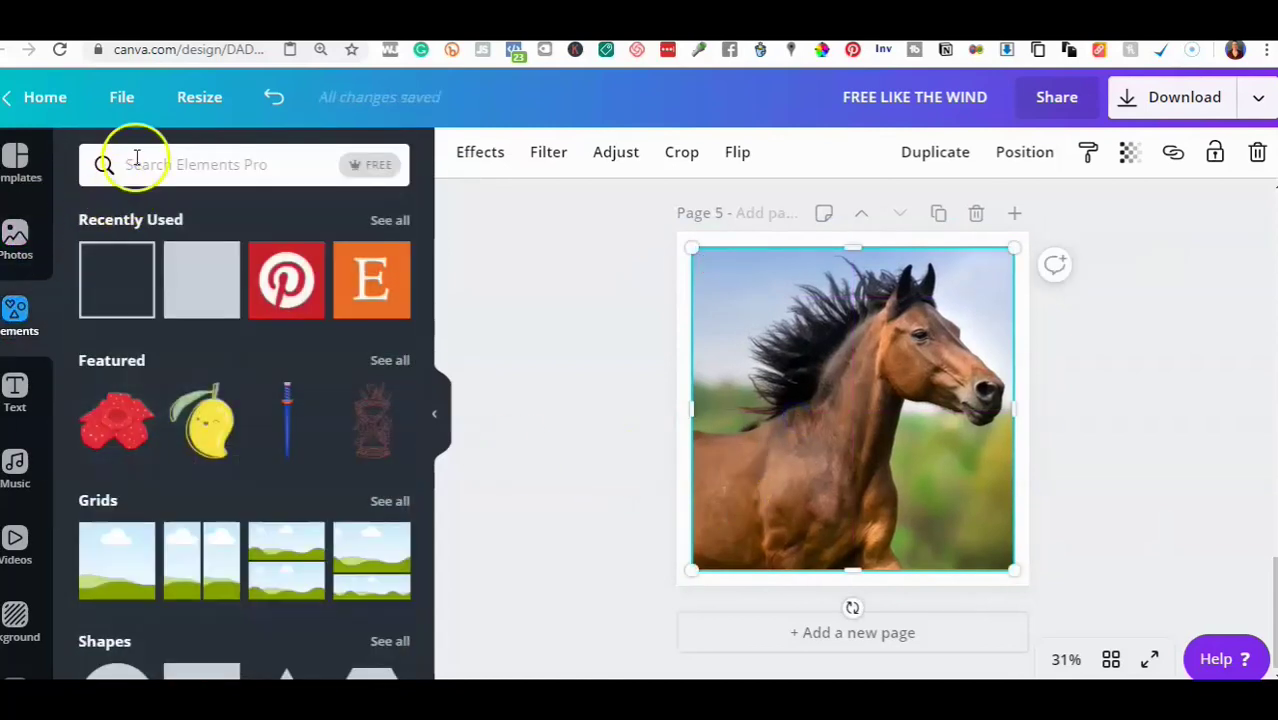
left_click(137, 162)
left_click(143, 259)
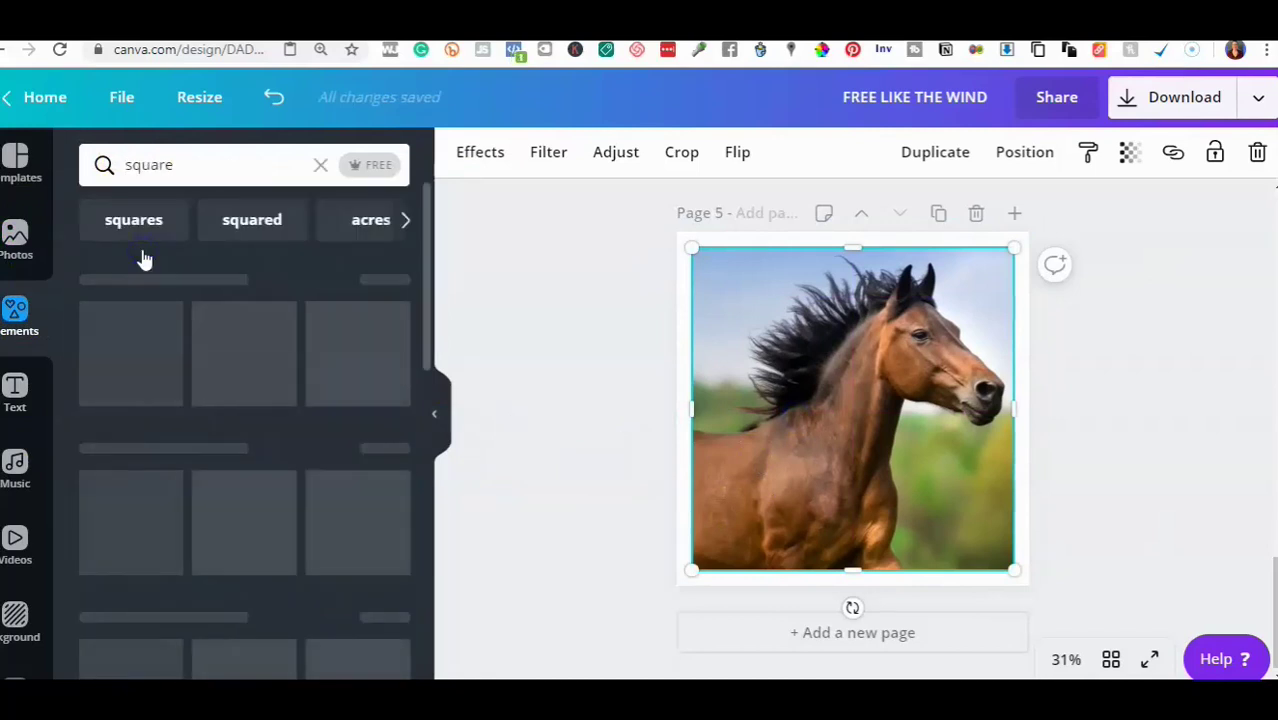
left_click(131, 314)
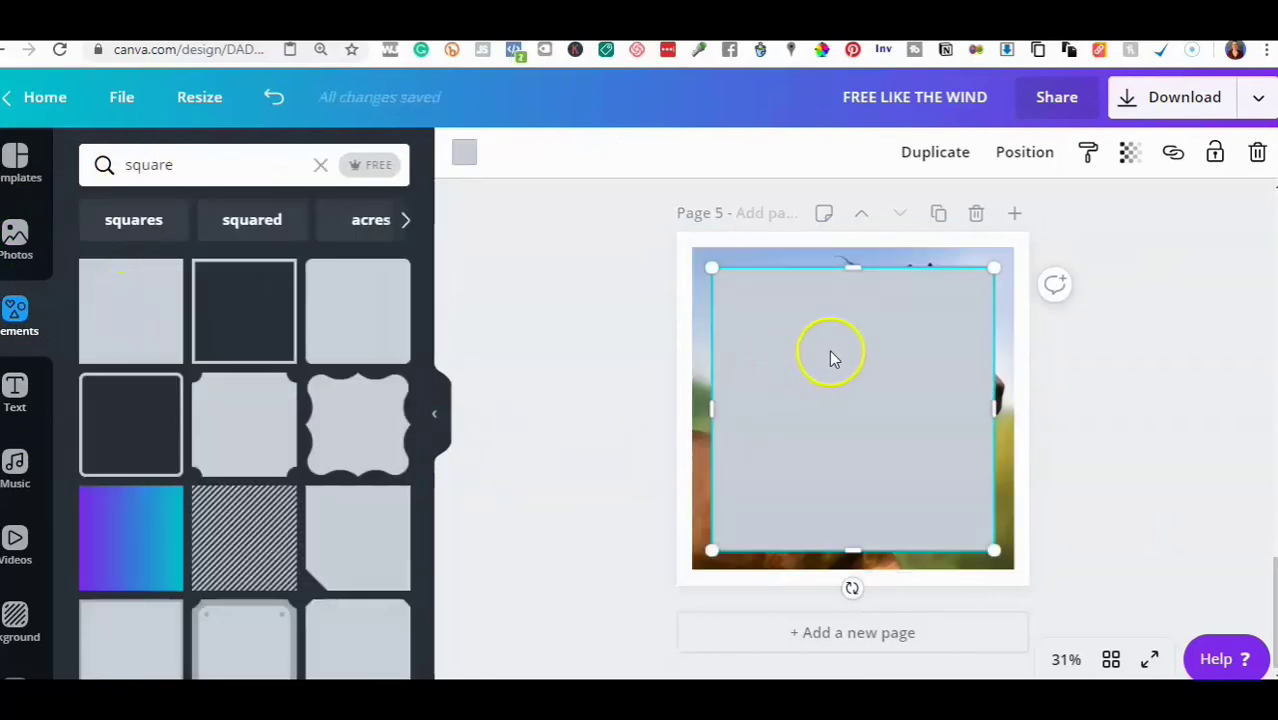
Reshape the square into a narrow vertical strip about 1,318 high, extending past the page's upper and lower edges.
left_click_drag(991, 416, 745, 354)
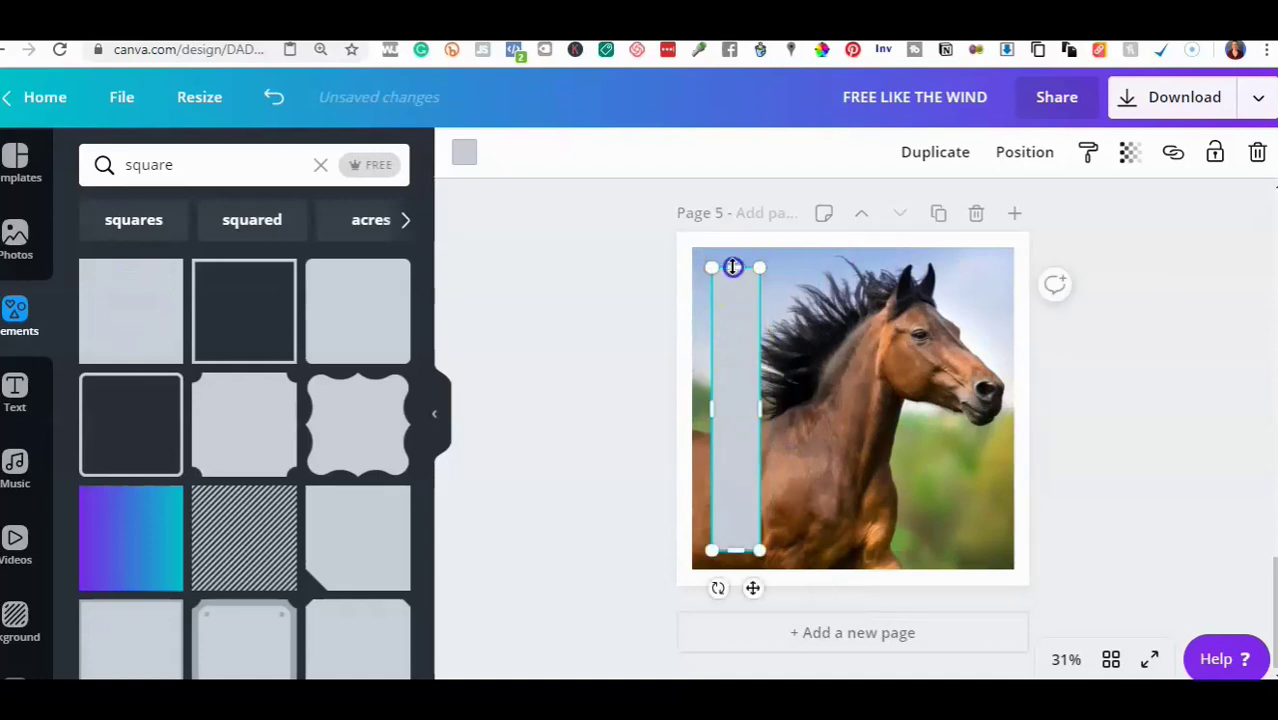
left_click_drag(733, 268, 733, 180)
left_click_drag(735, 567, 742, 610)
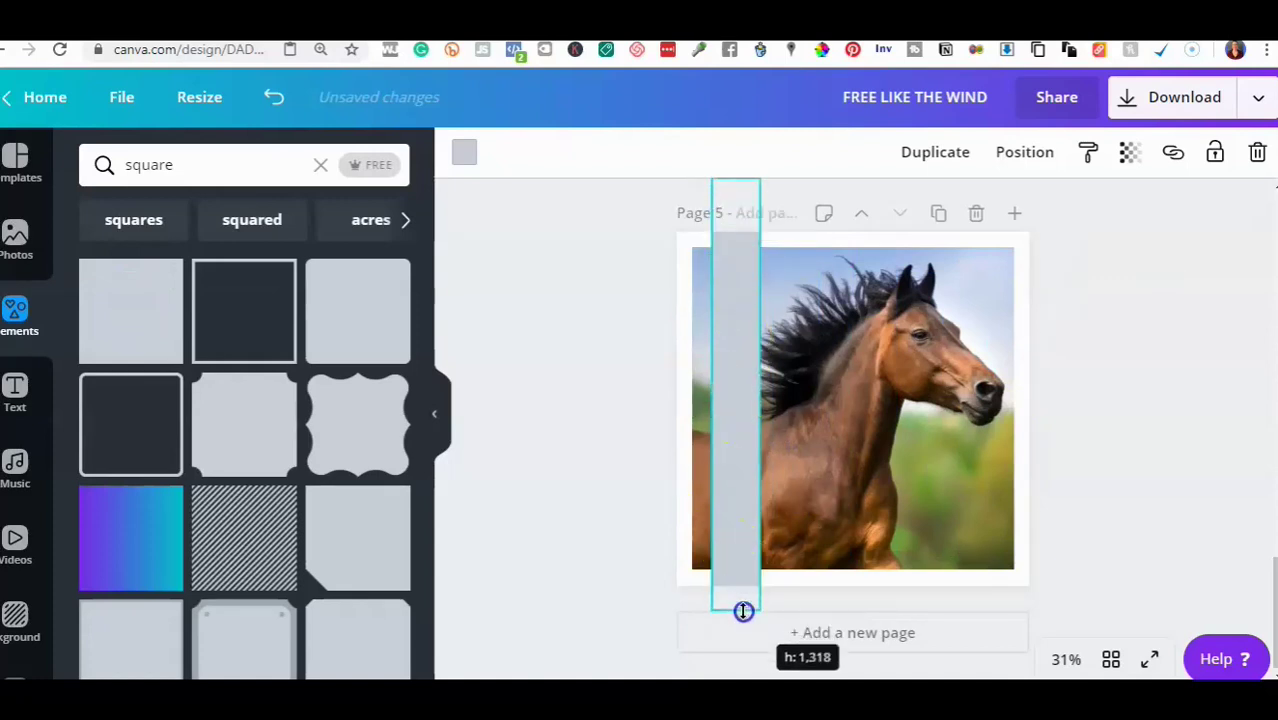
Color the strip with the document's dark red and set its transparency to 30.
left_click(470, 151)
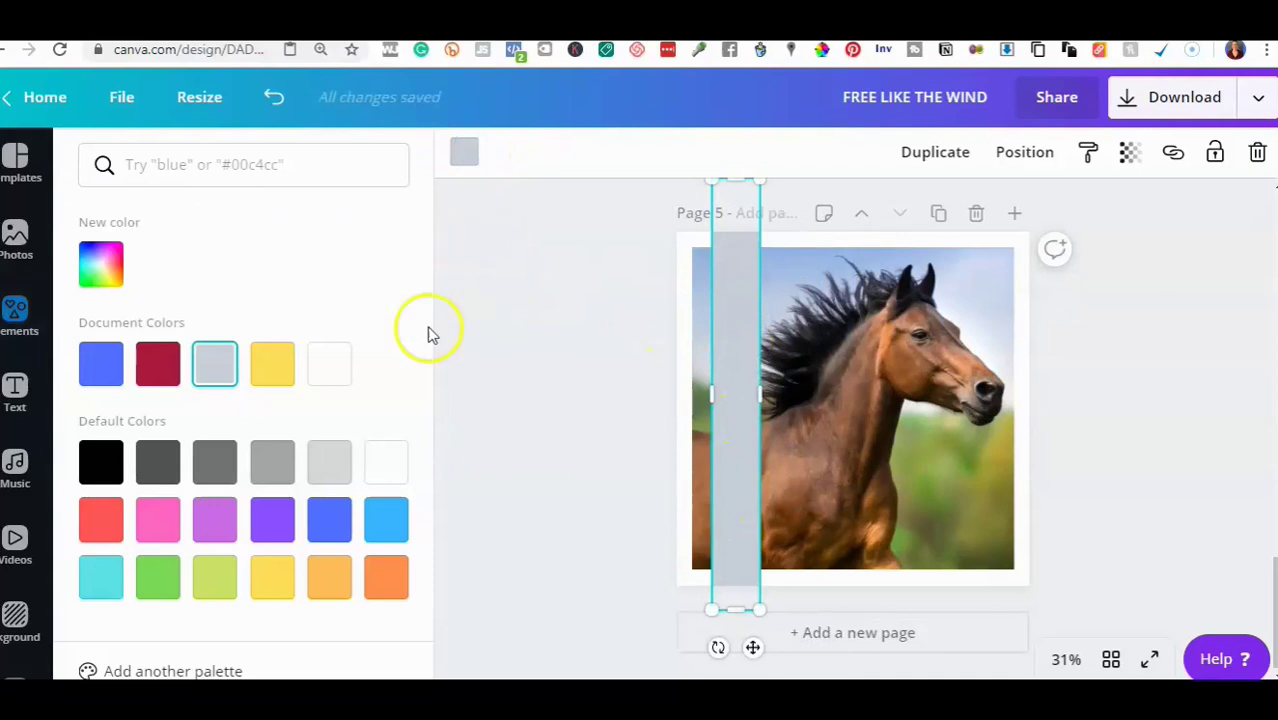
left_click(158, 363)
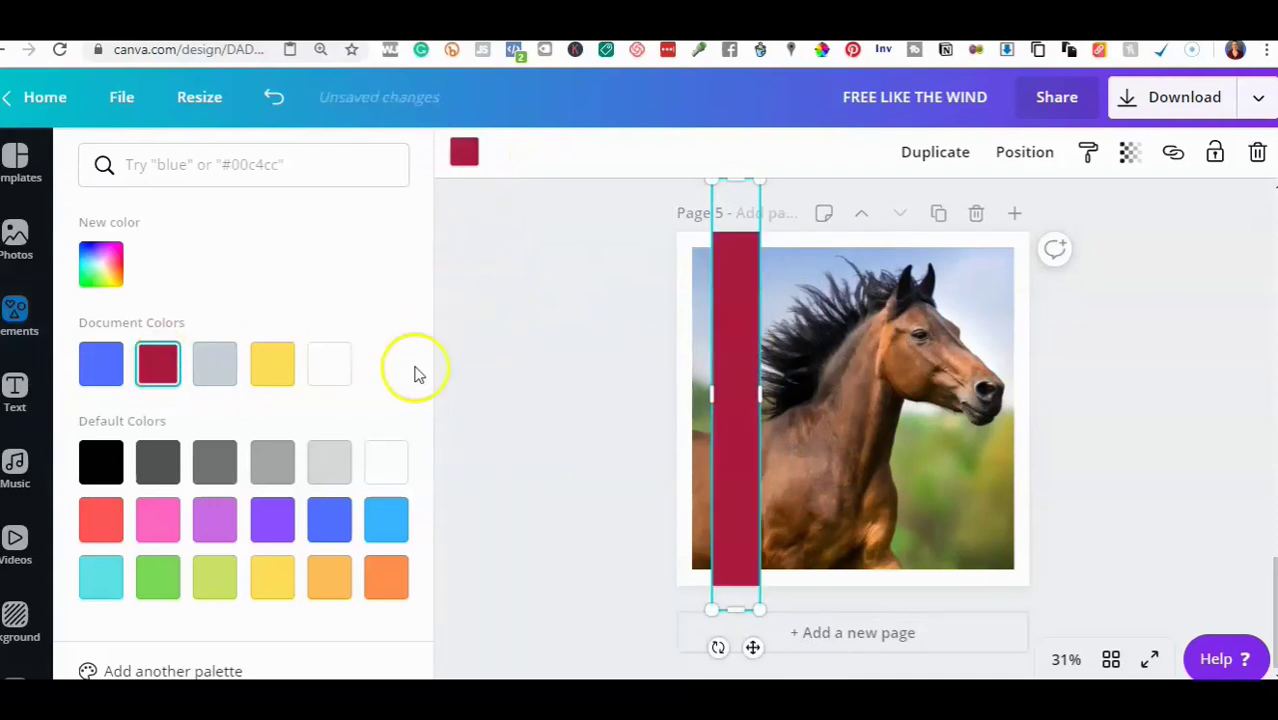
left_click(1129, 153)
left_click_drag(1083, 207, 983, 210)
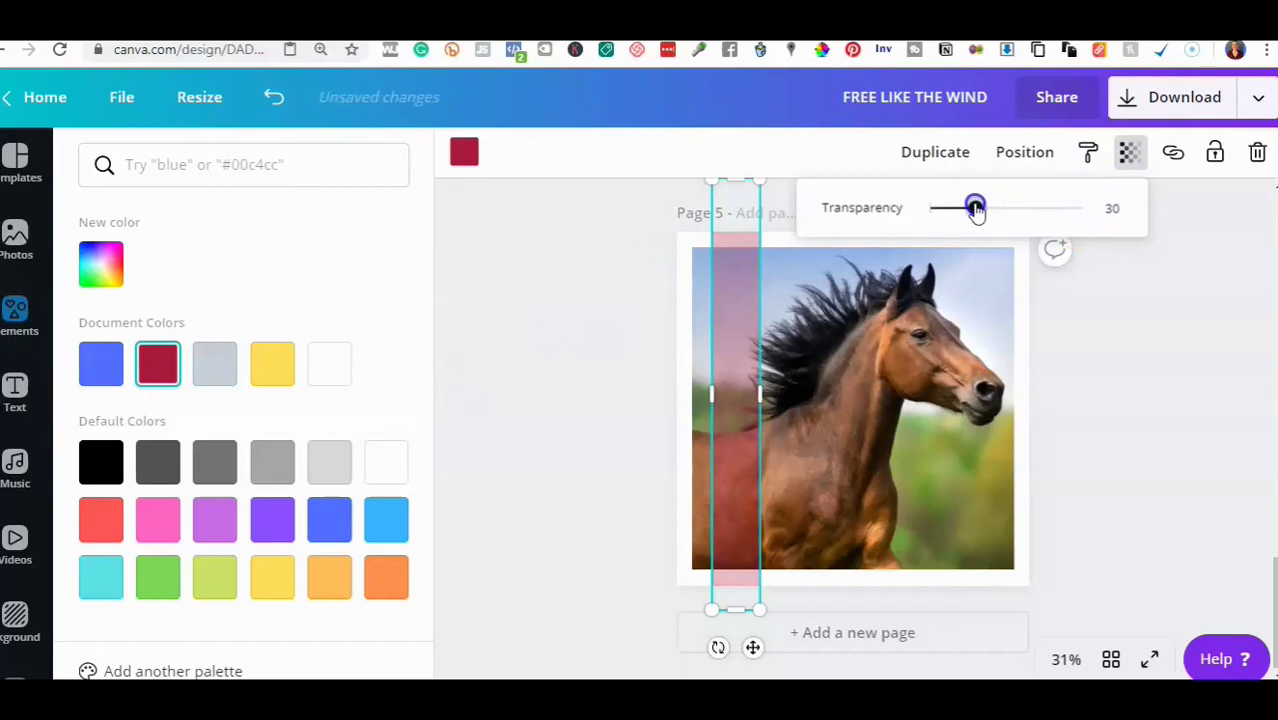
left_click_drag(976, 210, 975, 210)
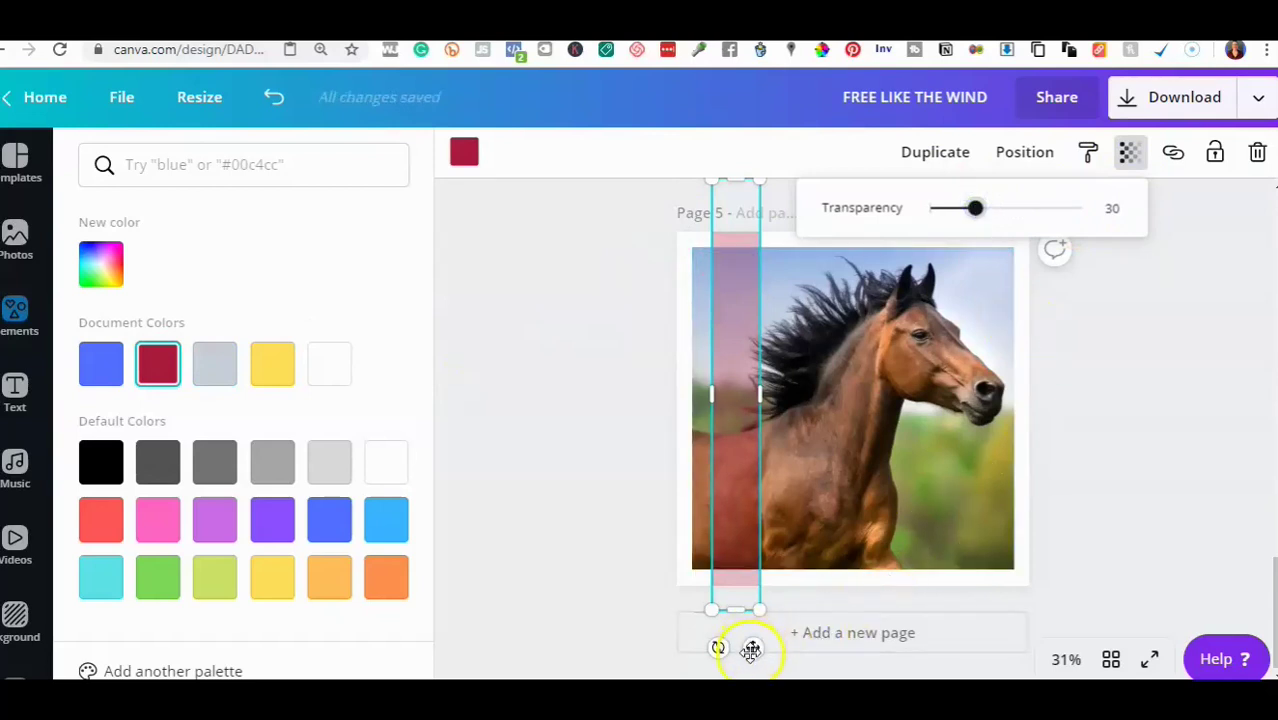
Rotate the red strip clockwise into a diagonal band and widen it across the horse photo.
mouse_move(754, 650)
left_mouse_down()
mouse_move(733, 656)
mouse_move(753, 640)
left_mouse_up()
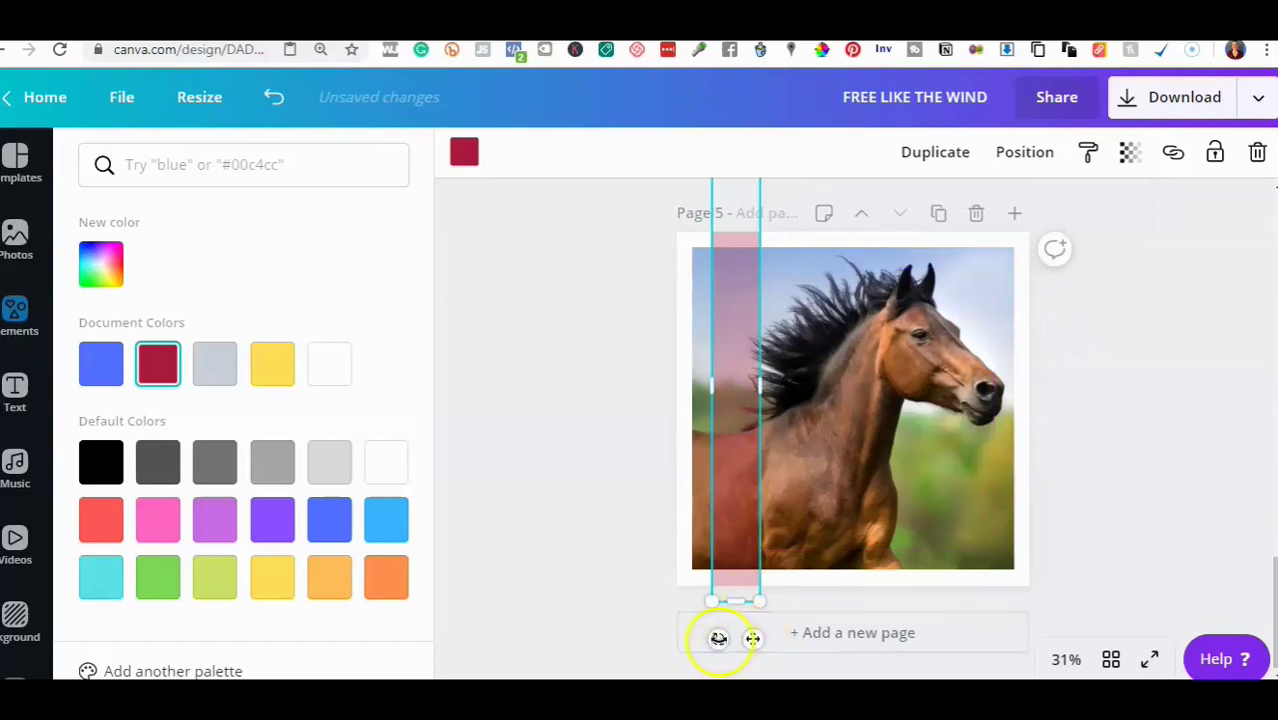
left_click_drag(710, 643, 597, 561)
left_click_drag(756, 399, 722, 362)
Duplicate the diagonal red strip and place the copy to its right across the horse's head and chest.
left_click(848, 310)
left_click(937, 155)
left_click_drag(853, 305, 976, 328)
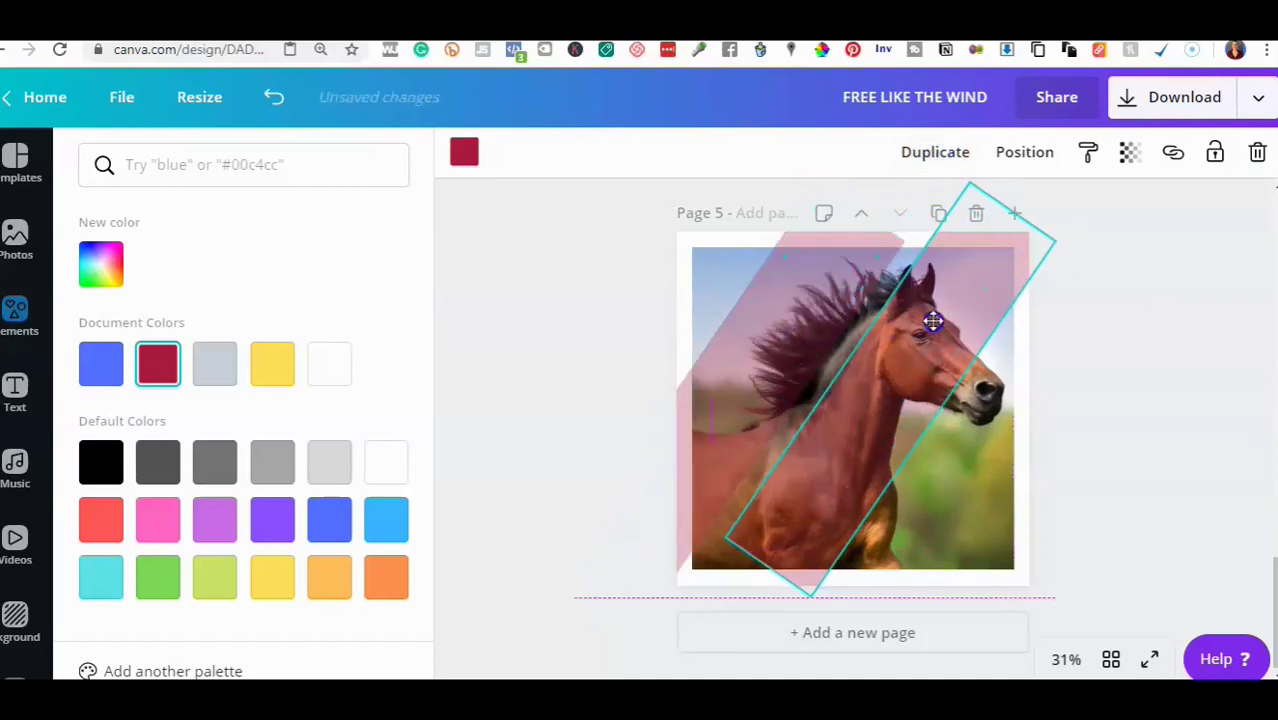
Recolor the copied strip with the document's blue and move it toward the lower left, overlapping the red strip.
left_click(462, 157)
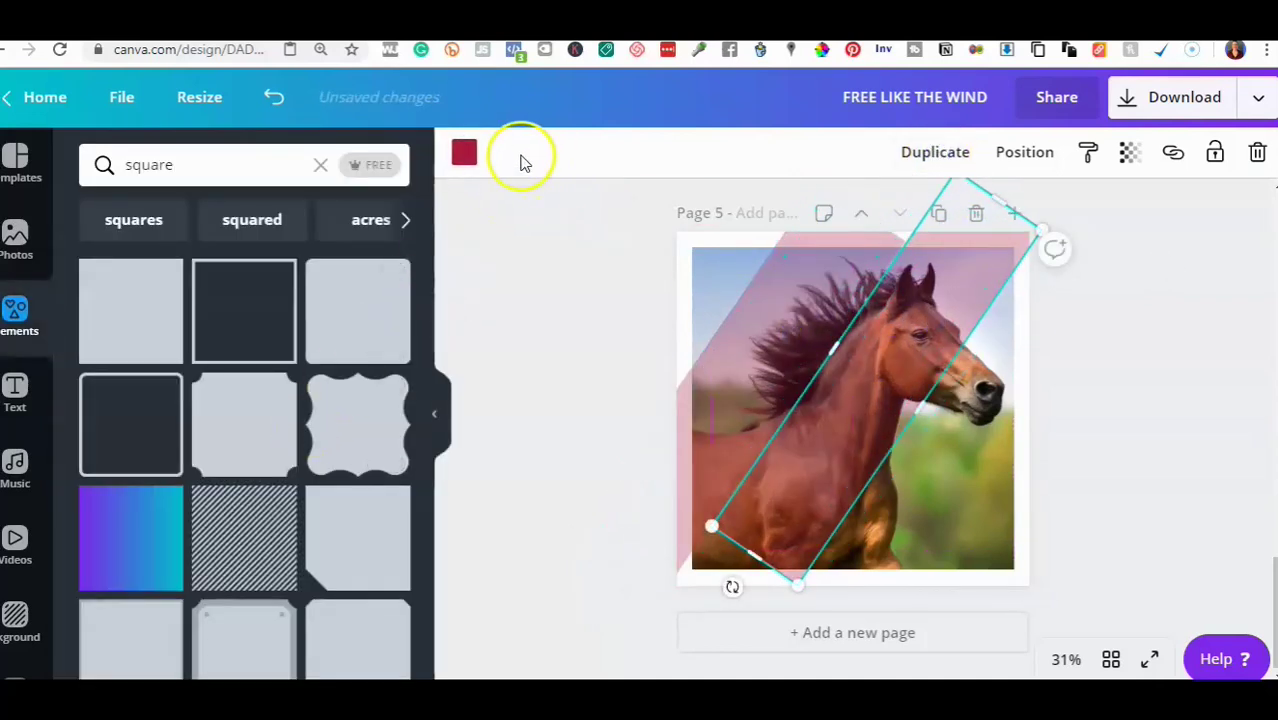
left_click(465, 158)
left_click(101, 364)
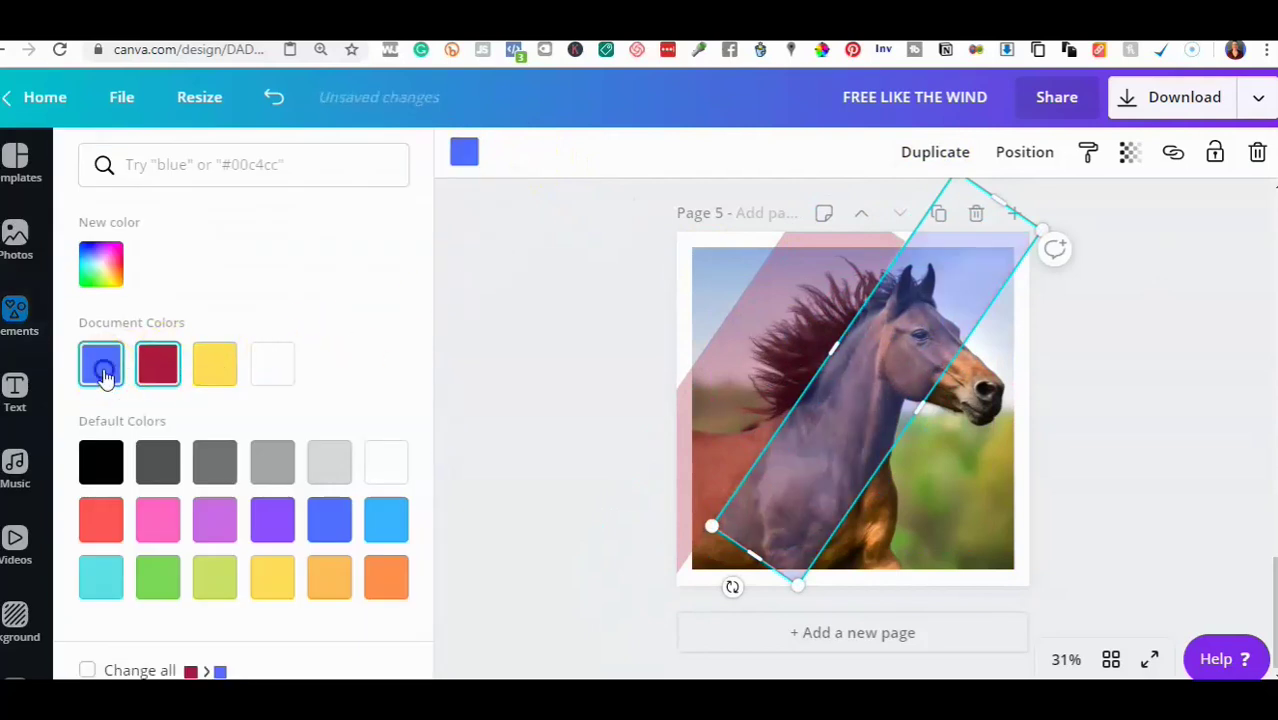
left_click_drag(770, 449, 712, 480)
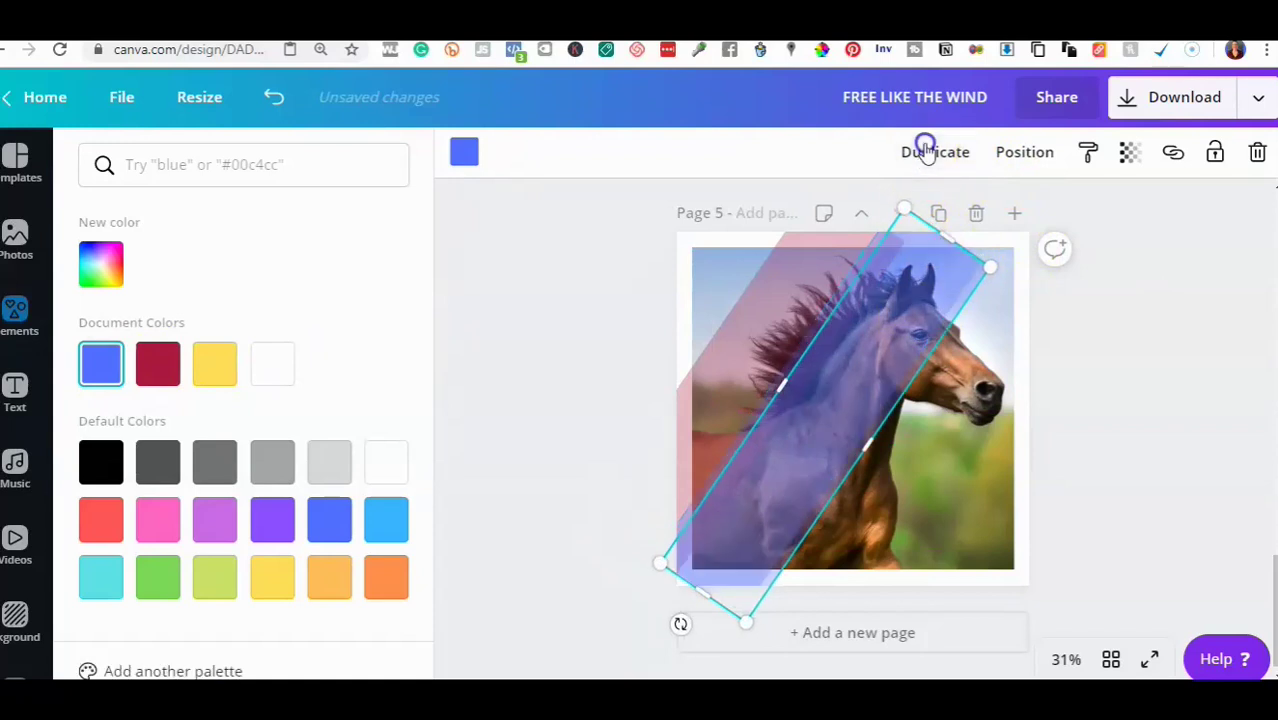
Move the red strip to the right across the horse's face and recolor it with the document's yellow.
left_click(779, 289)
left_click_drag(780, 288, 926, 343)
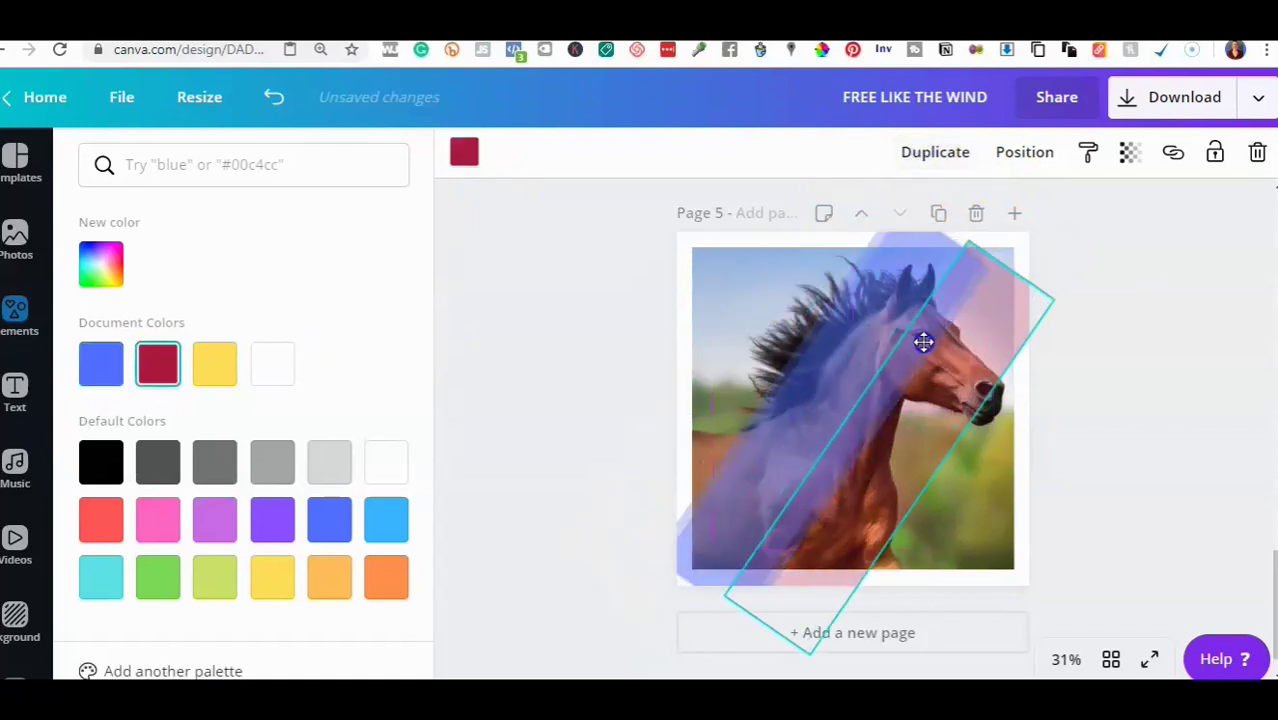
left_click(465, 156)
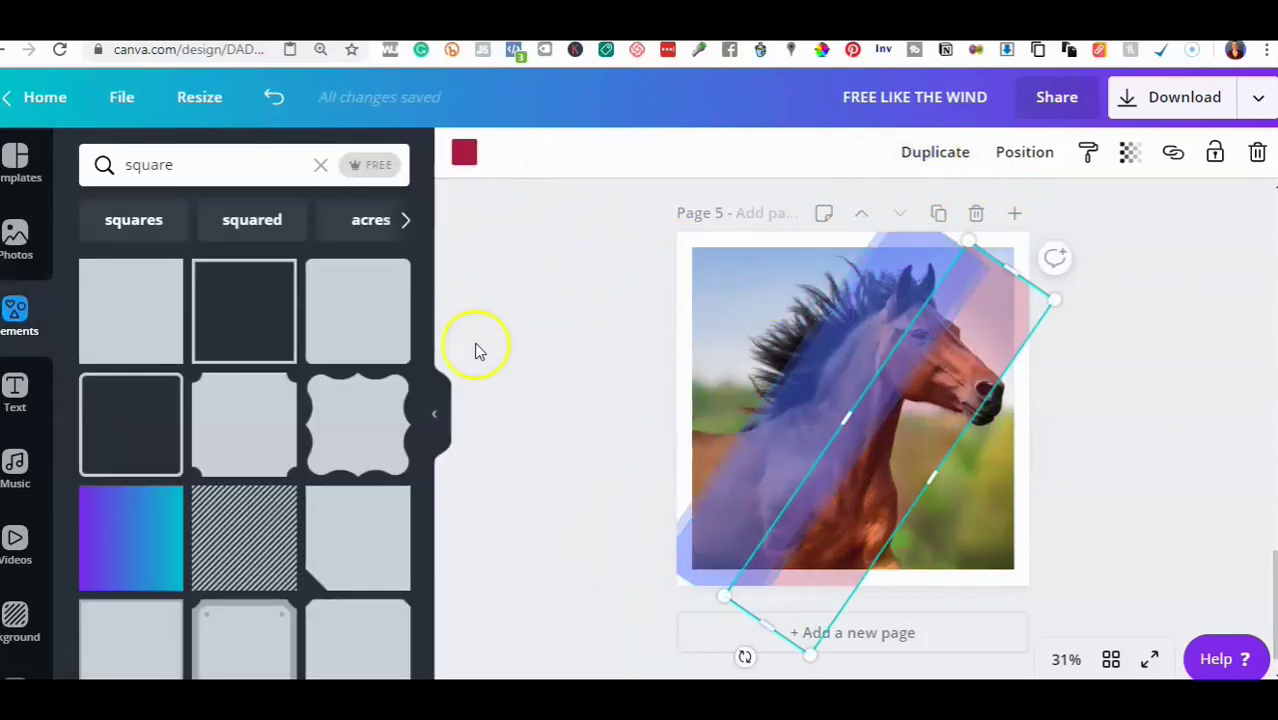
left_click(468, 156)
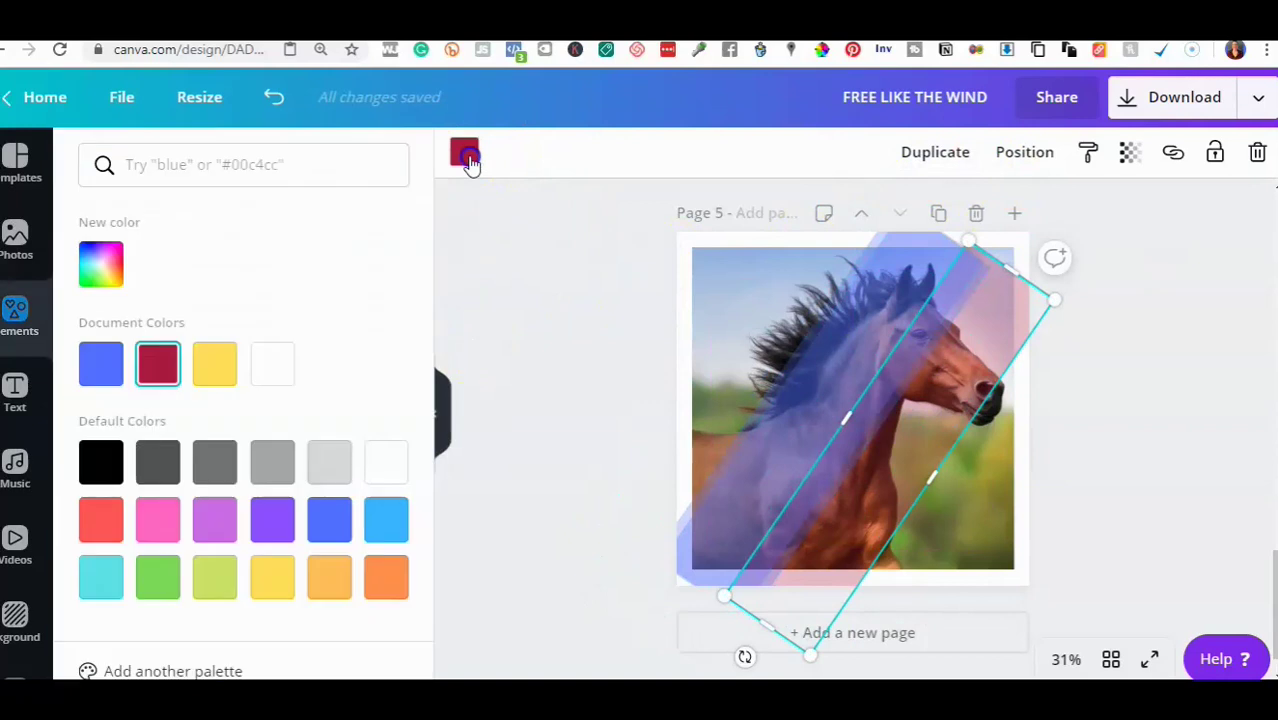
left_click(217, 368)
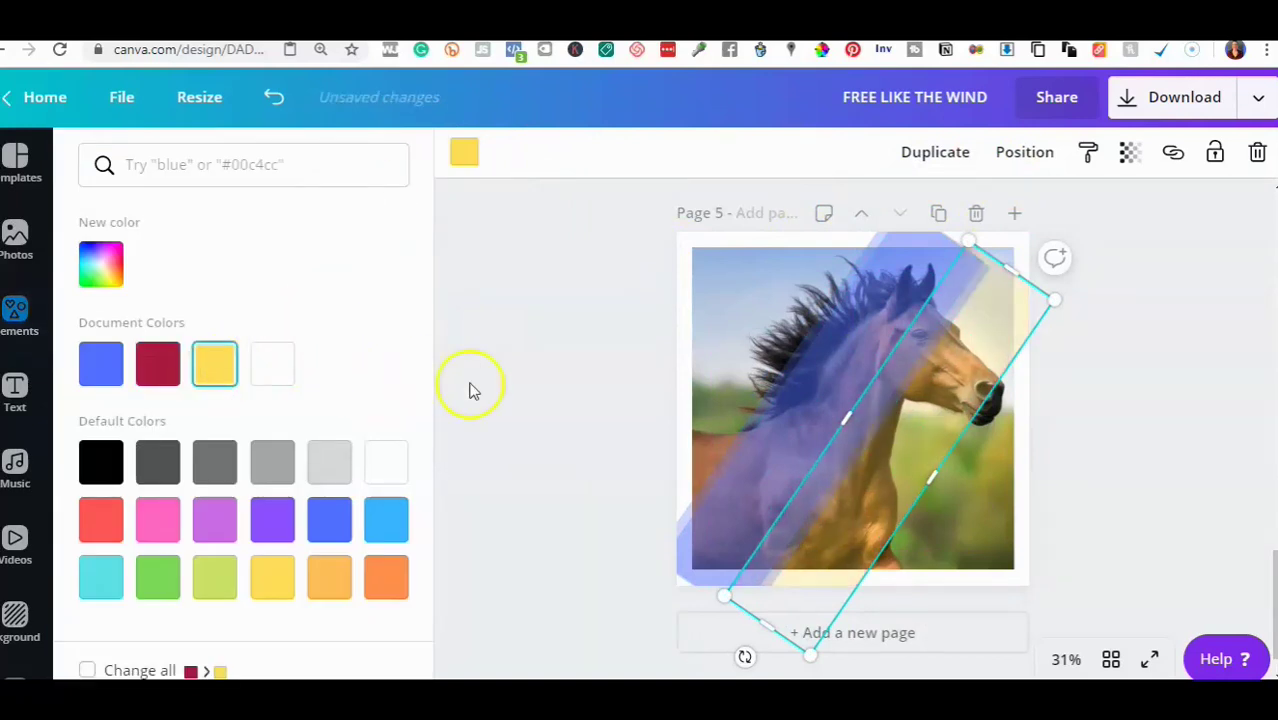
Duplicate the yellow strip, place the copy farther right past the horse's muzzle, and color it orange.
left_click(929, 154)
left_click_drag(955, 390, 1030, 410)
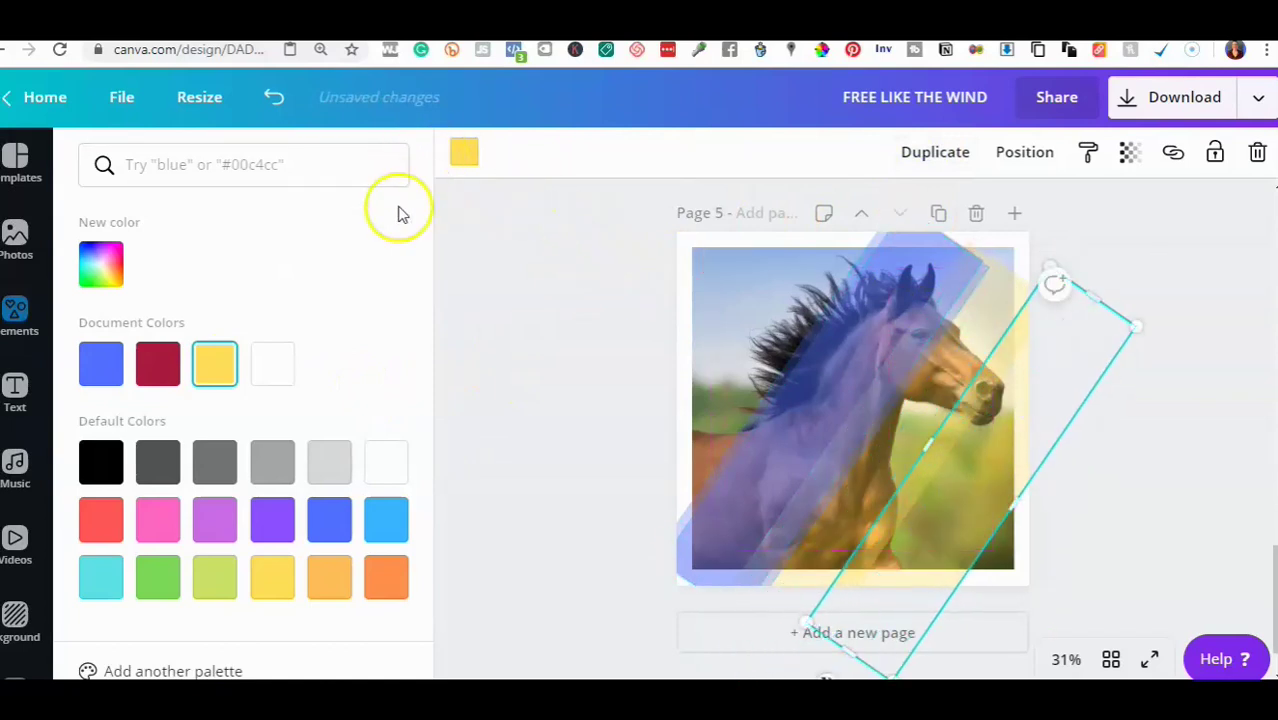
left_click(387, 590)
left_click(560, 520)
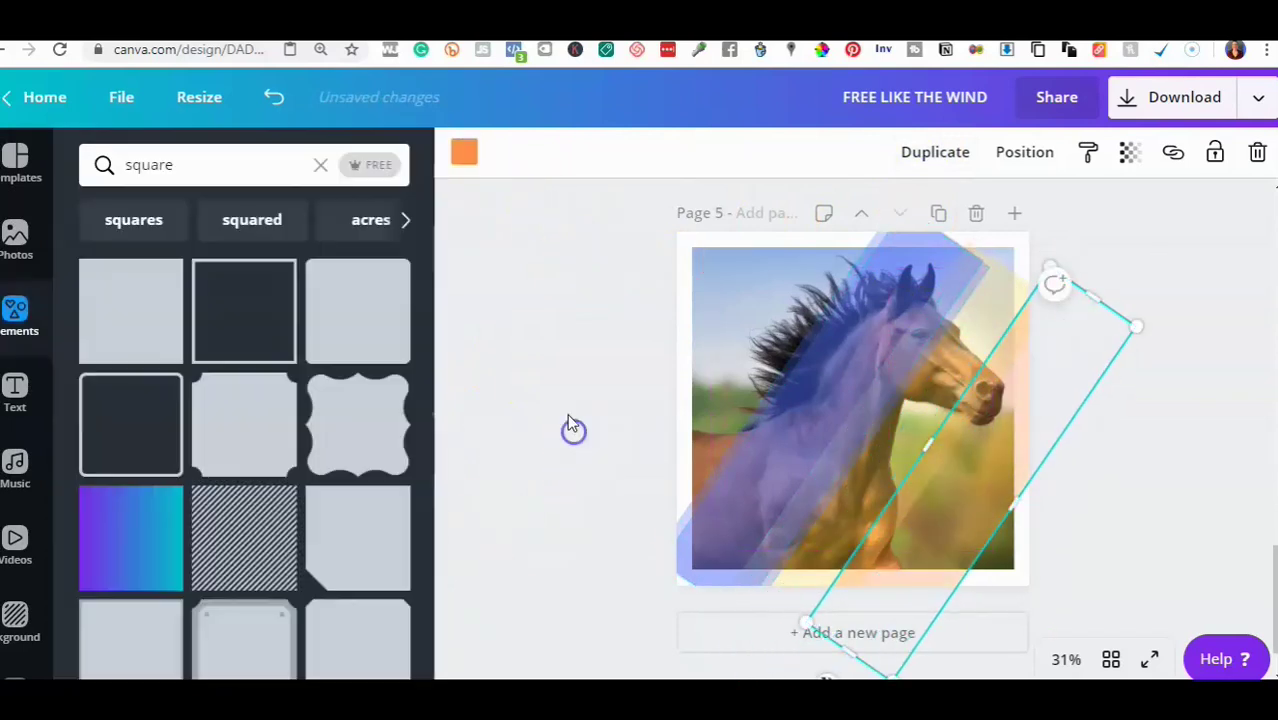
Spread the diagonal strips apart, shifting a blue one toward the upper left and the orange one toward the right.
left_click_drag(905, 364, 785, 295)
left_click_drag(968, 445, 1061, 448)
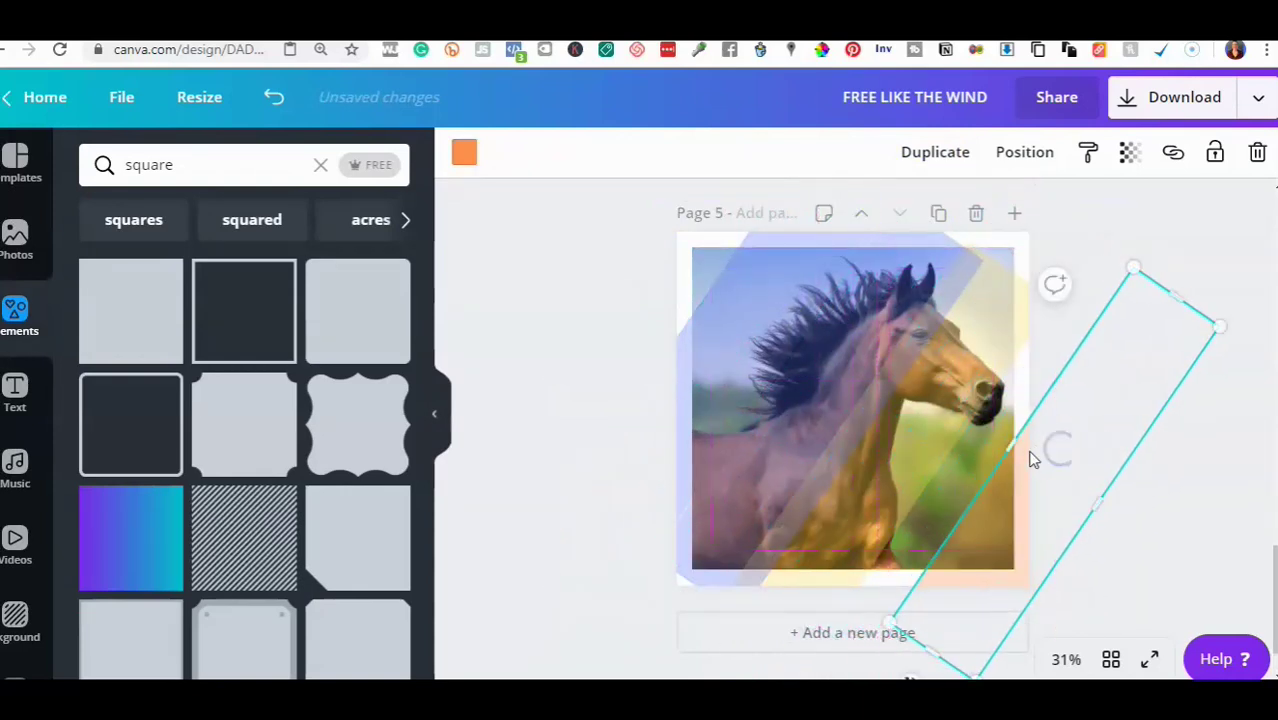
left_click_drag(950, 428, 890, 320)
left_click_drag(777, 350, 724, 319)
Shift the yellow strip upward and resize the wider blue strip so it extends past the photo's lower-left corner.
left_click_drag(859, 406, 879, 432)
left_click_drag(954, 367, 973, 318)
left_click_drag(790, 568, 692, 562)
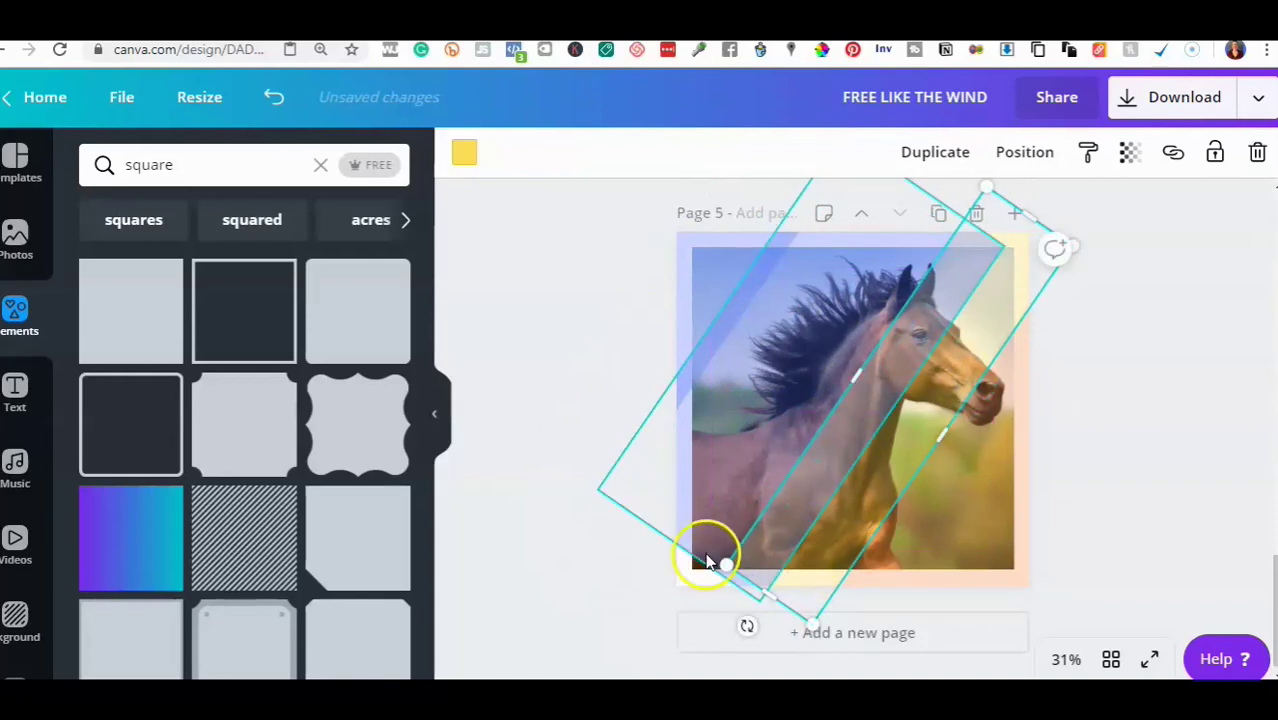
left_click(716, 541)
left_click_drag(673, 544, 650, 582)
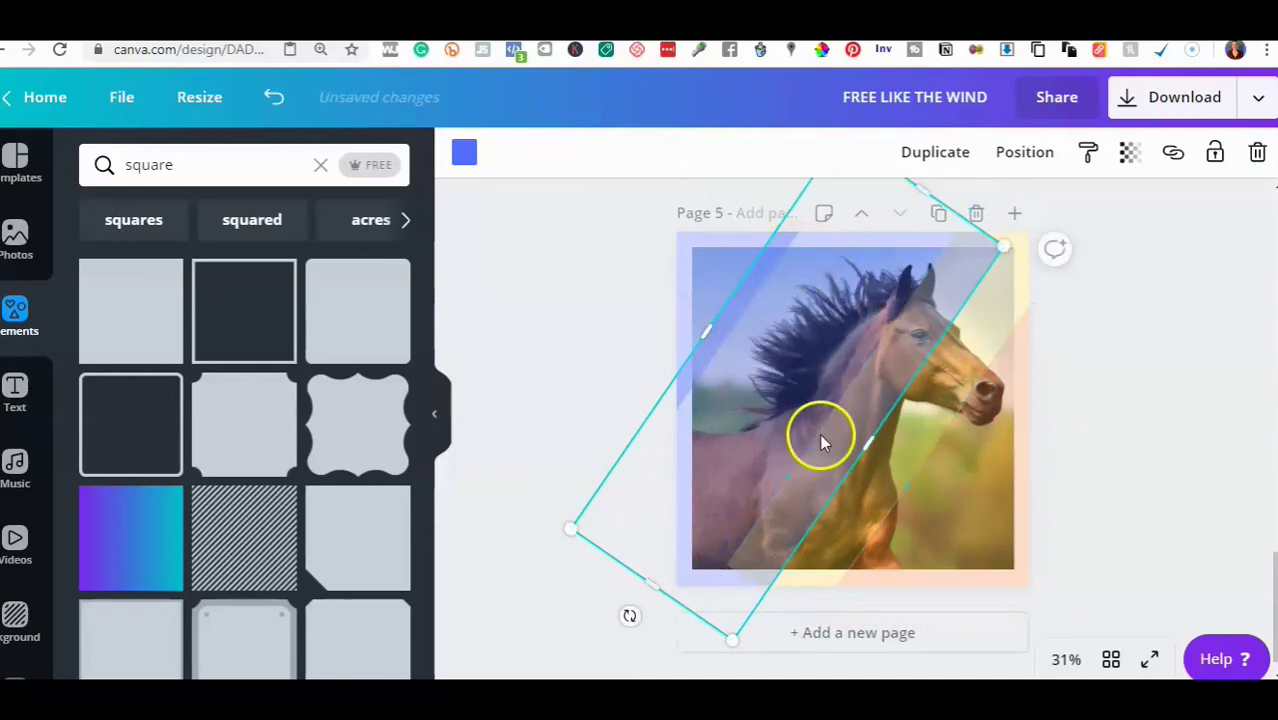
Send the wide blue strip and the yellow strip backward behind the horse photo.
left_click(1133, 222)
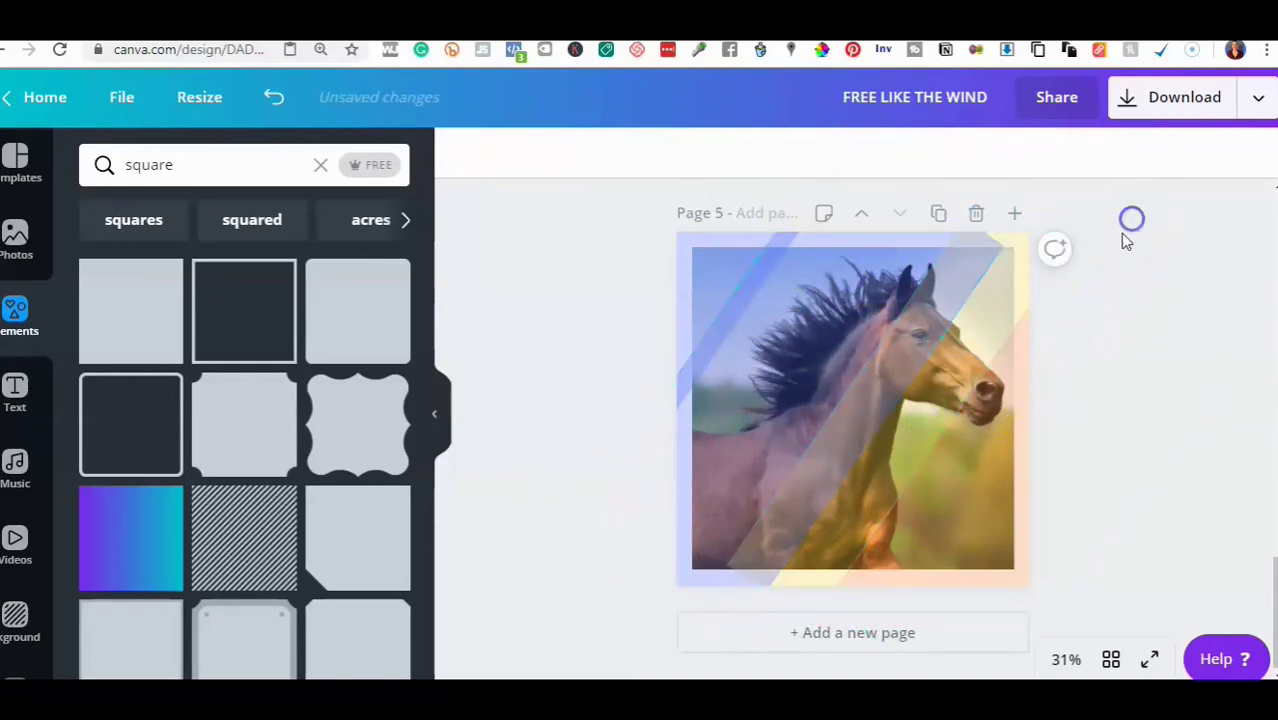
left_click(893, 368)
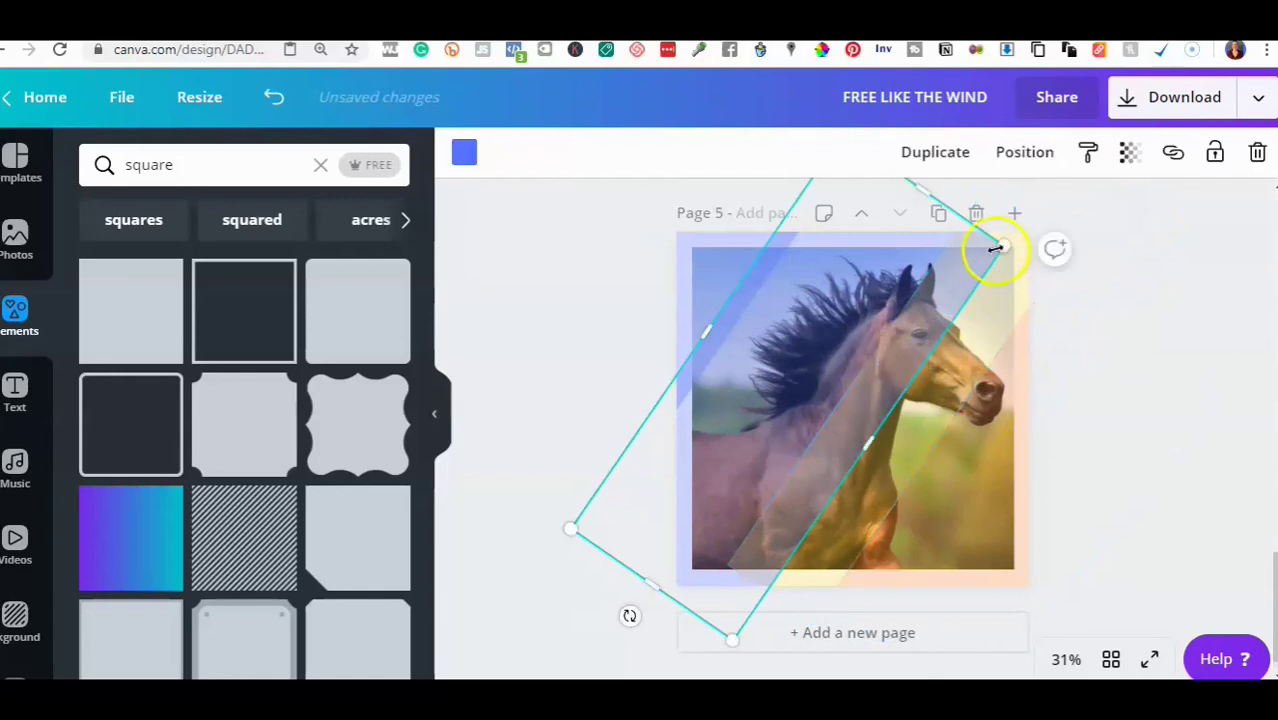
left_click(1024, 152)
left_click(930, 216)
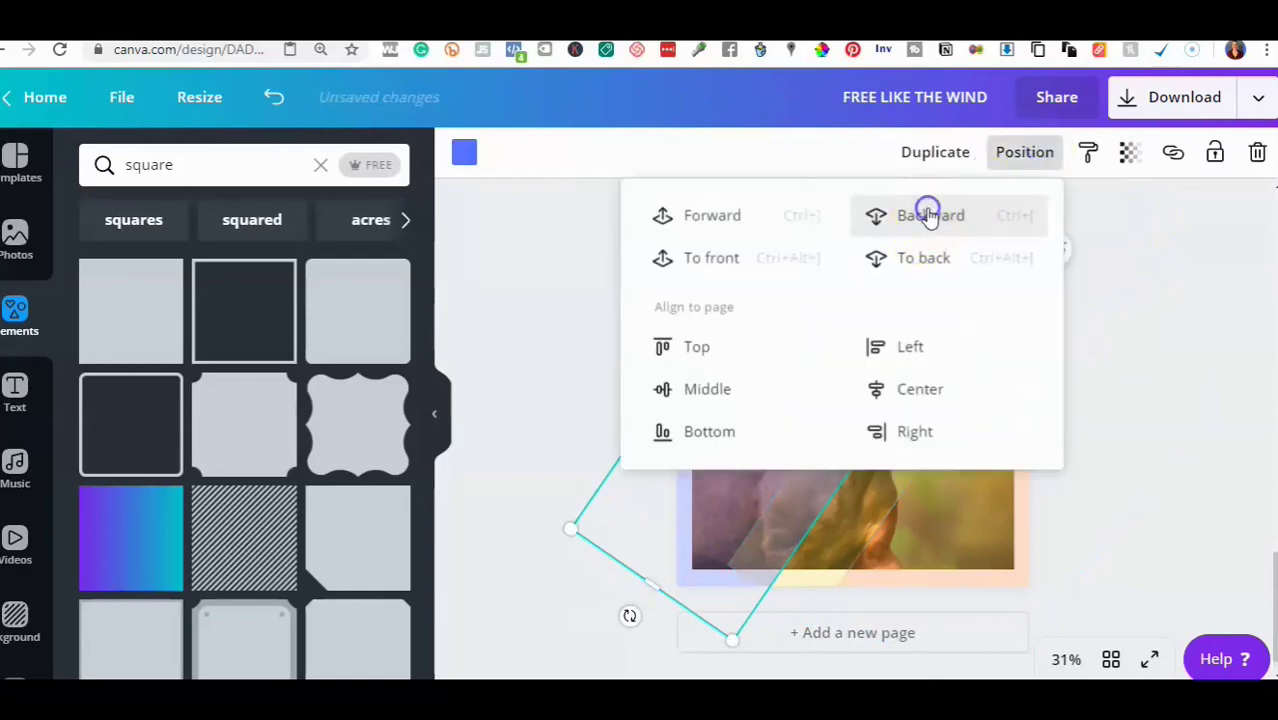
left_click(930, 216)
left_click(793, 513)
left_click(1022, 154)
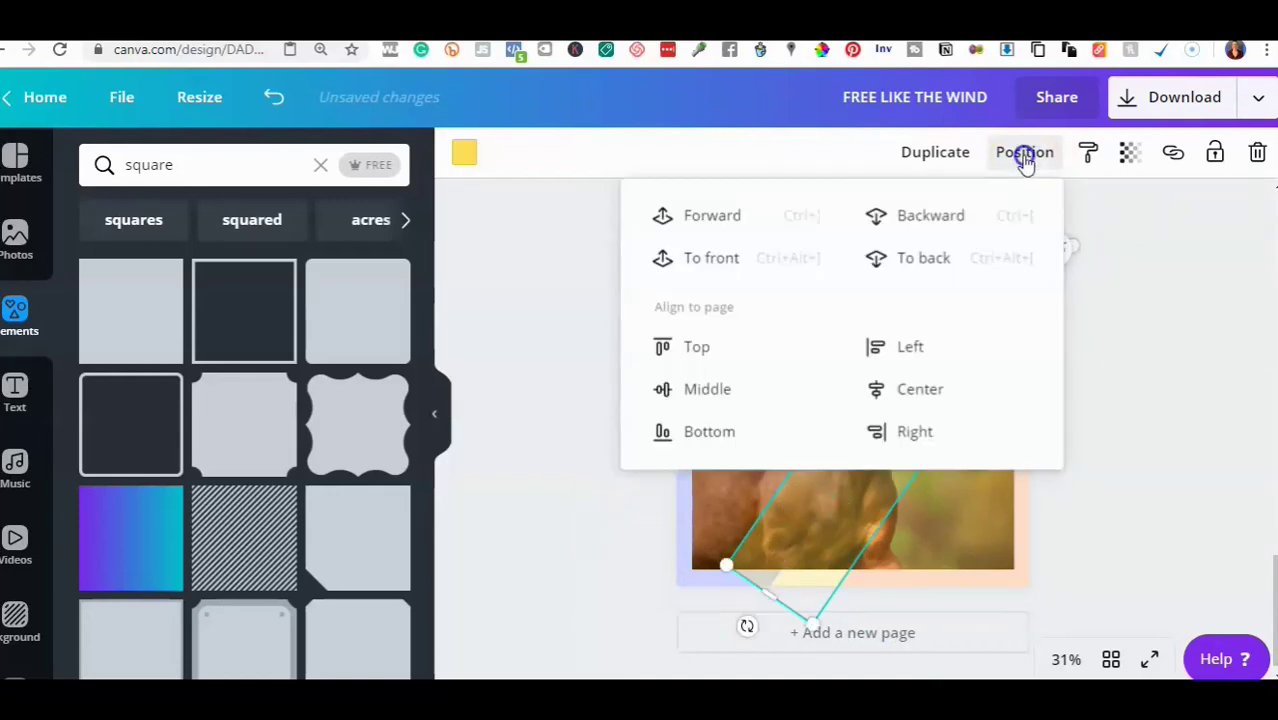
left_click(940, 216)
left_click(1148, 403)
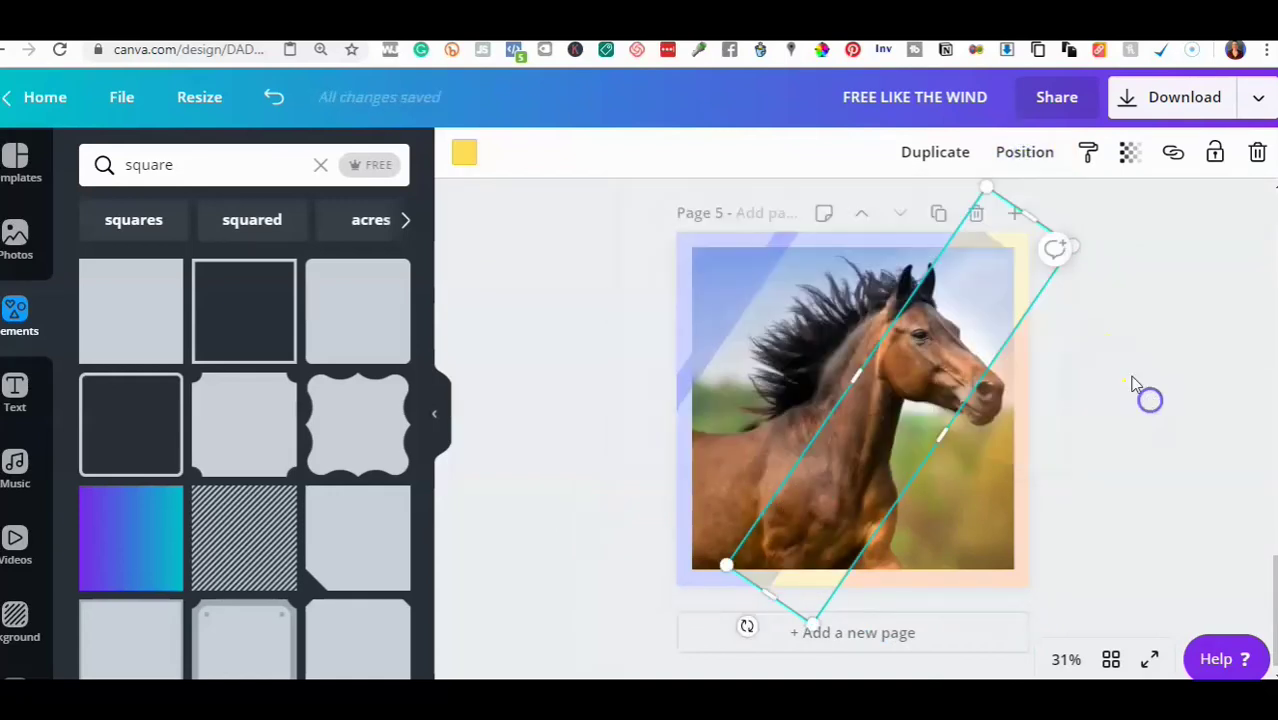
Send the narrow blue strip and the orange strip backward behind the horse photo.
left_click(731, 290)
left_click(1016, 154)
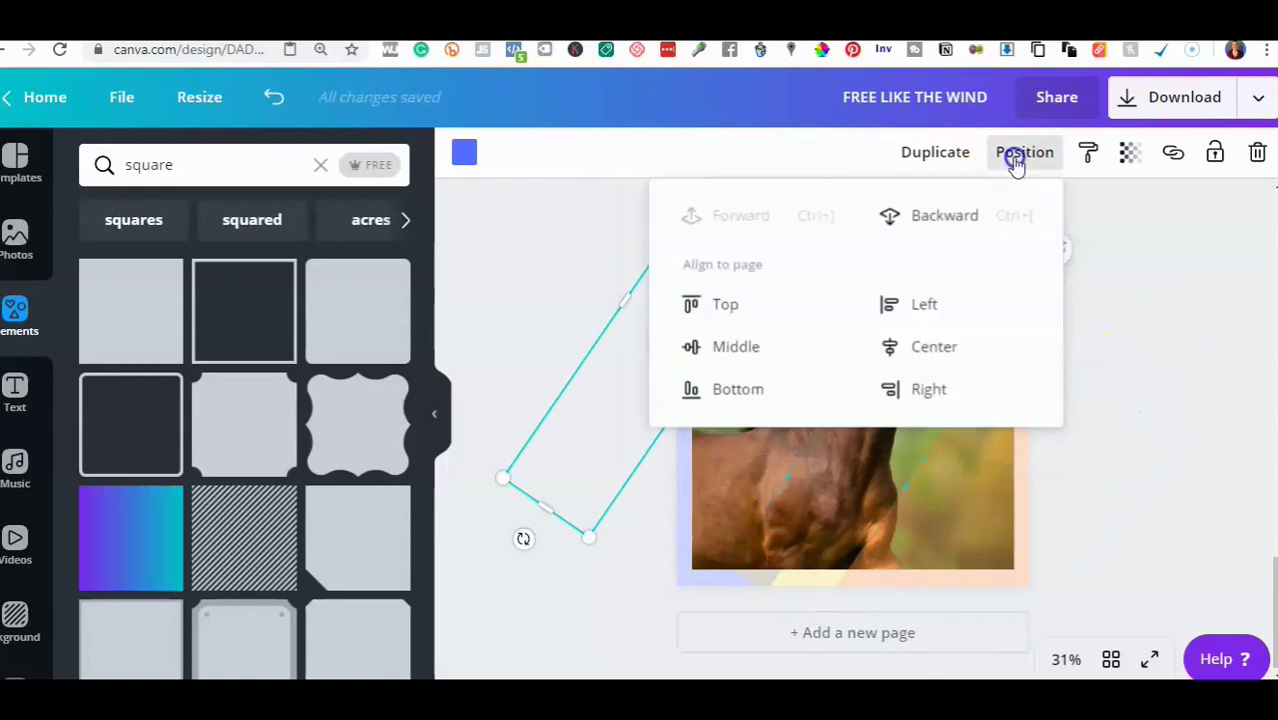
left_click(925, 219)
left_click(1143, 361)
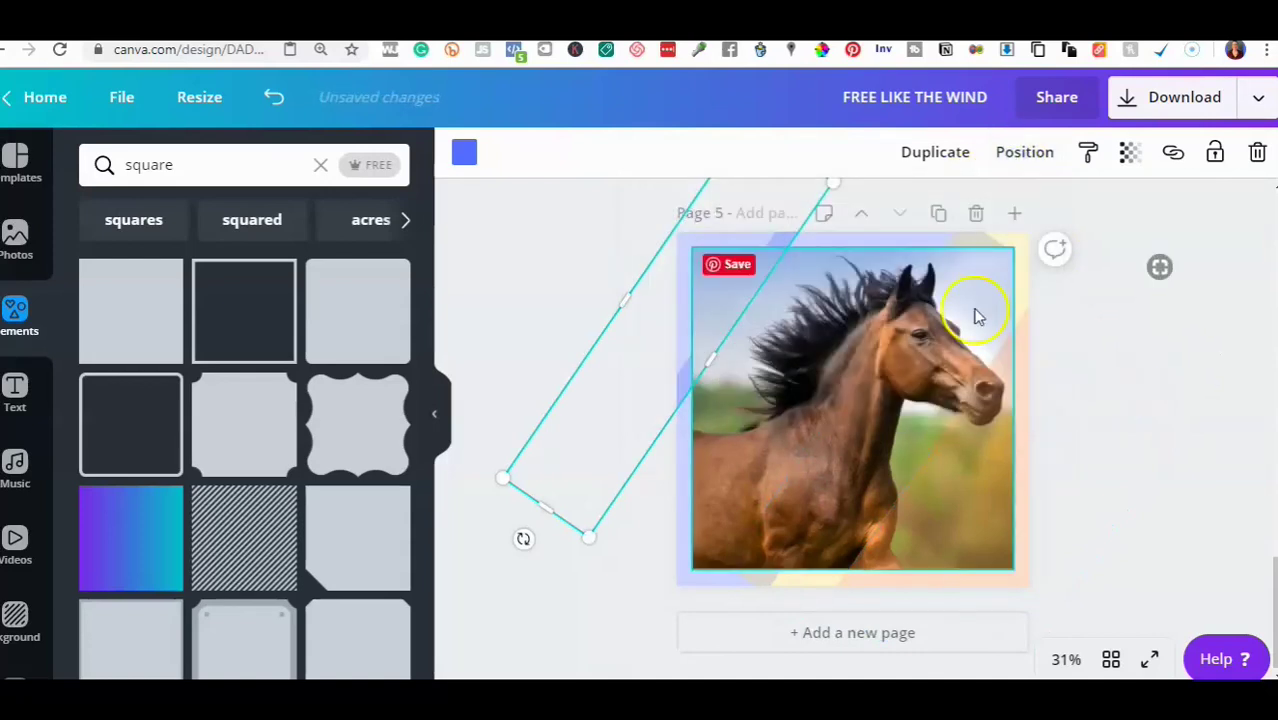
left_click(976, 443)
left_click(1024, 154)
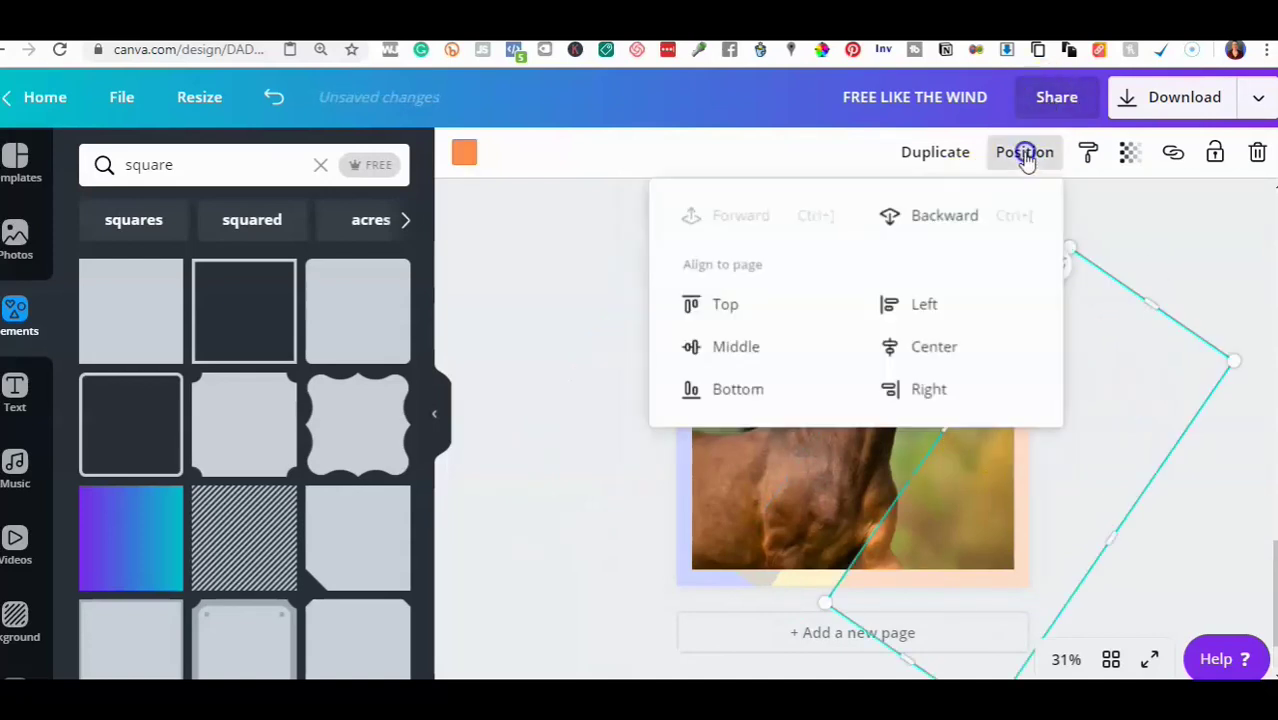
left_click(942, 217)
left_click(539, 246)
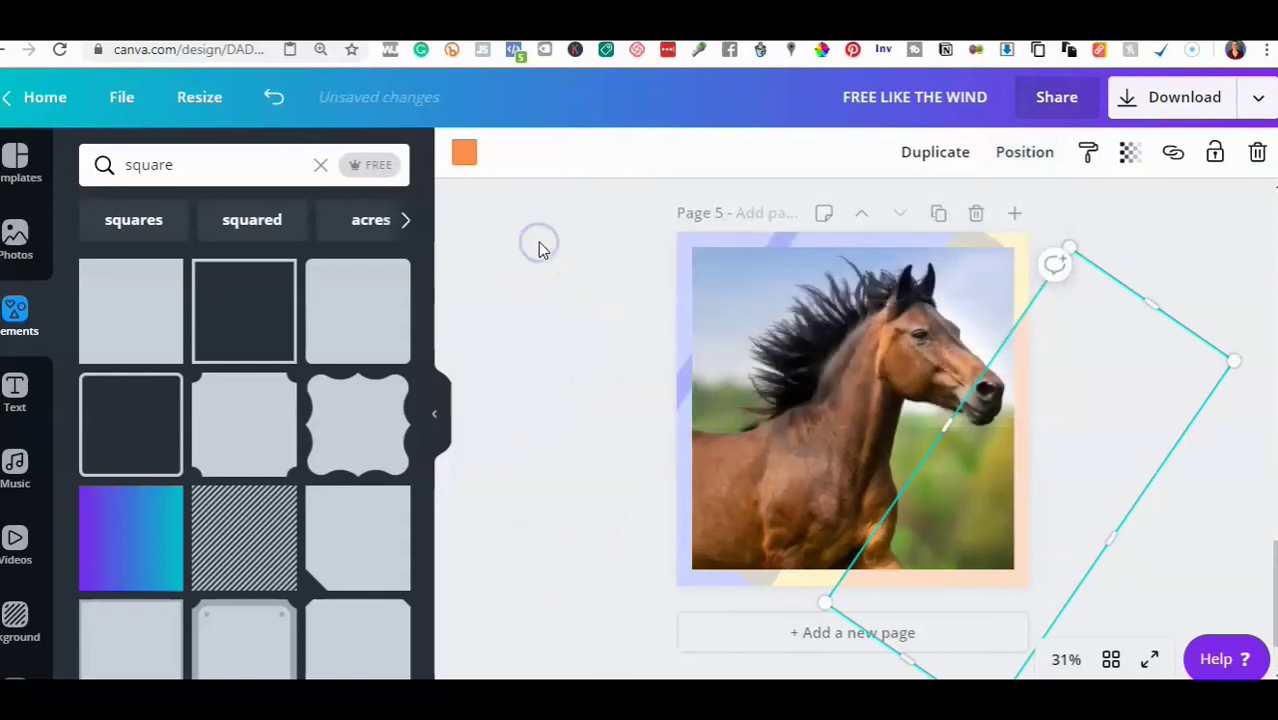
left_click(1161, 240)
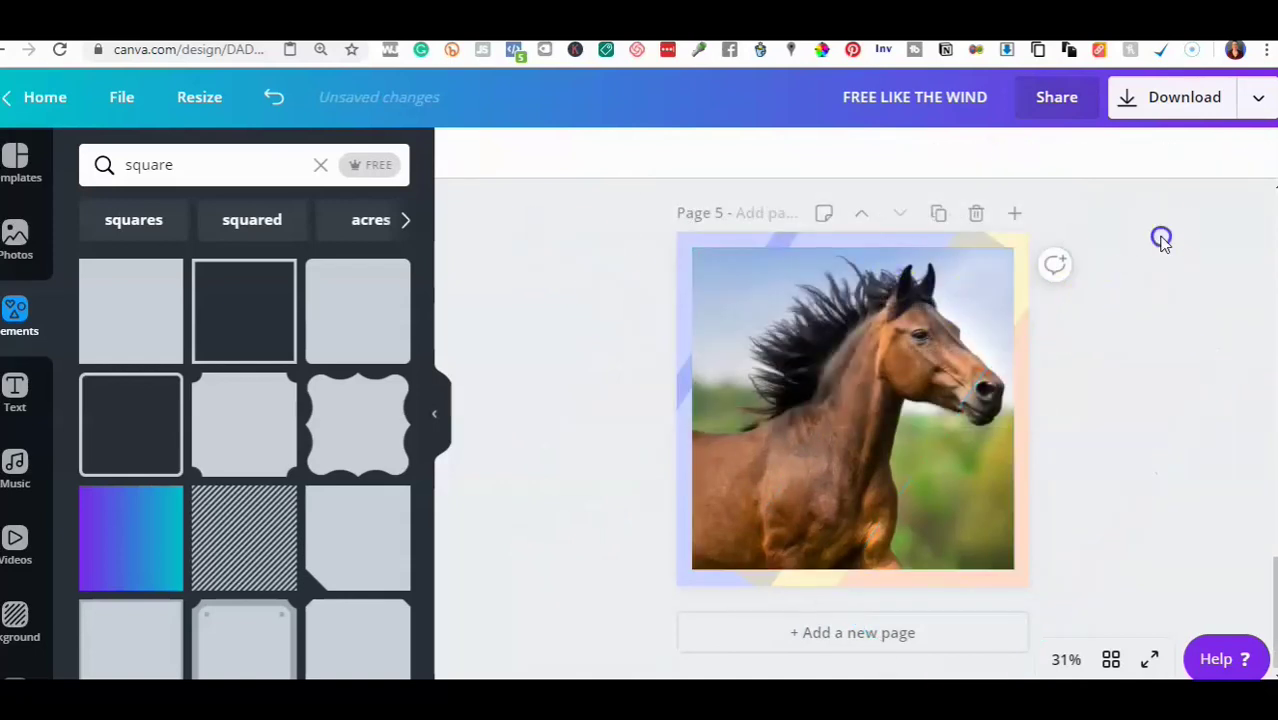
Send the yellow strip further backward beneath the other strips.
left_click(1016, 259)
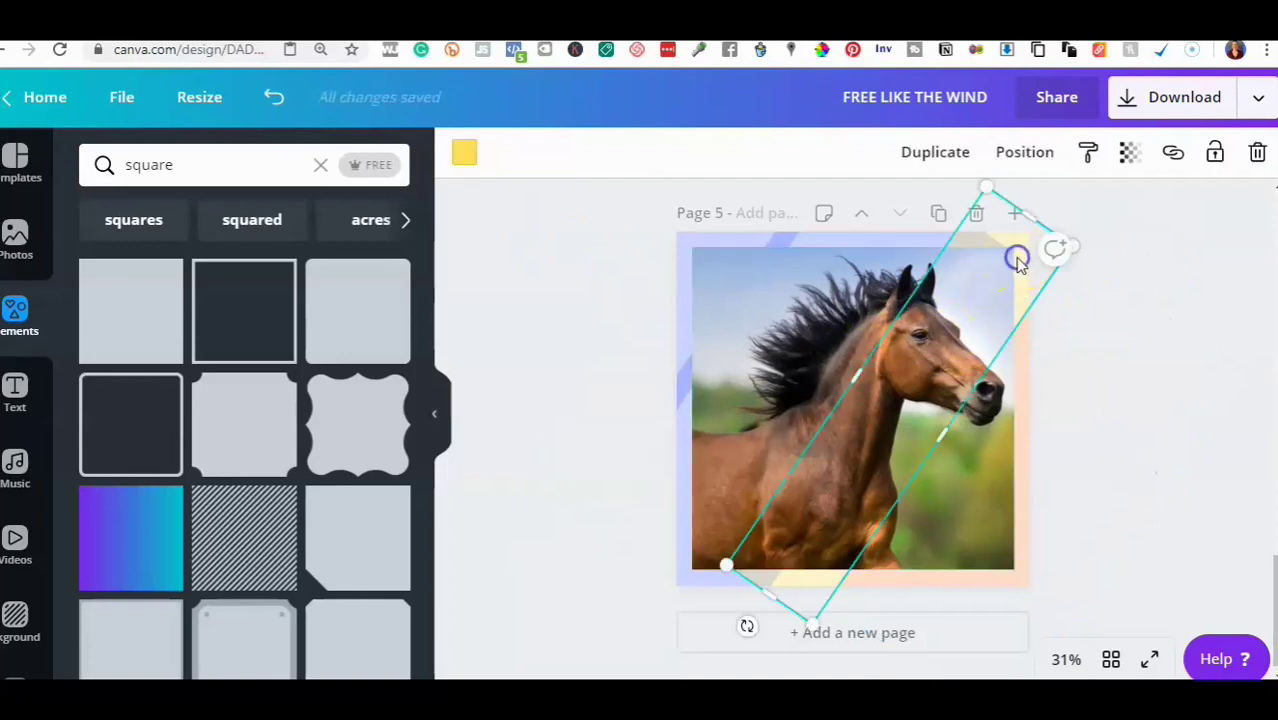
left_click(1025, 152)
left_click(924, 214)
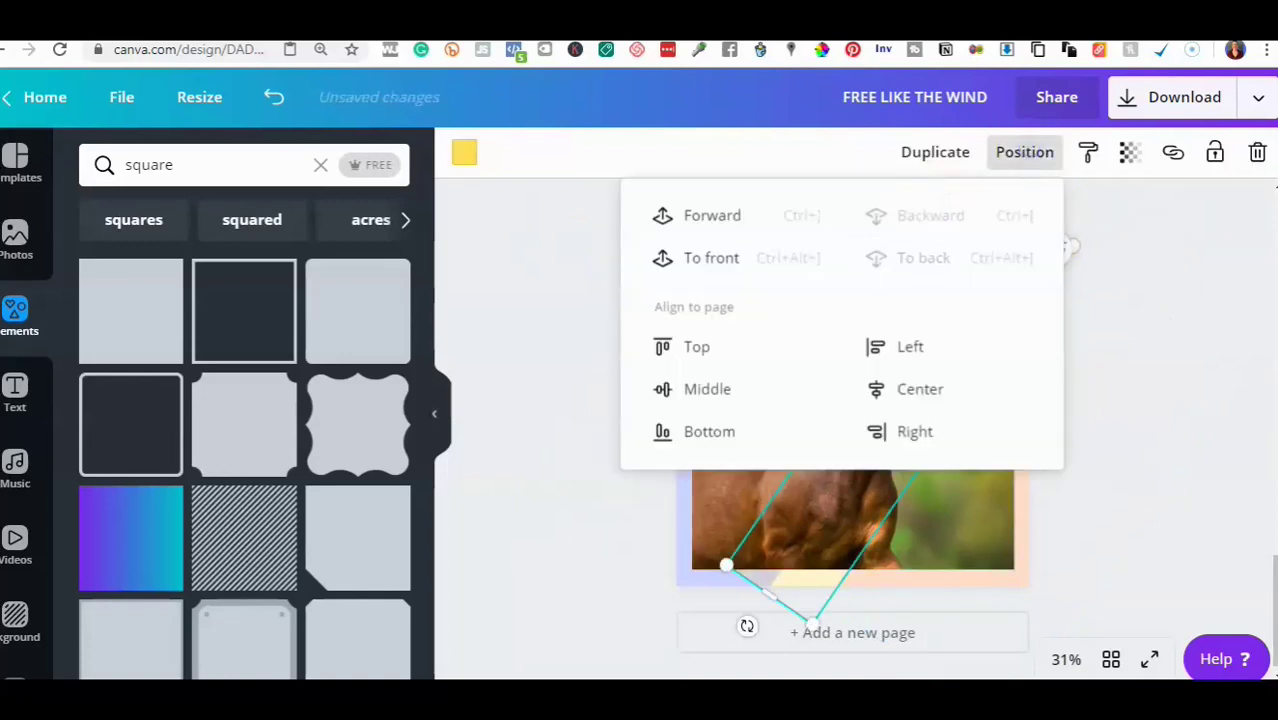
left_click(1192, 340)
left_click(1190, 337)
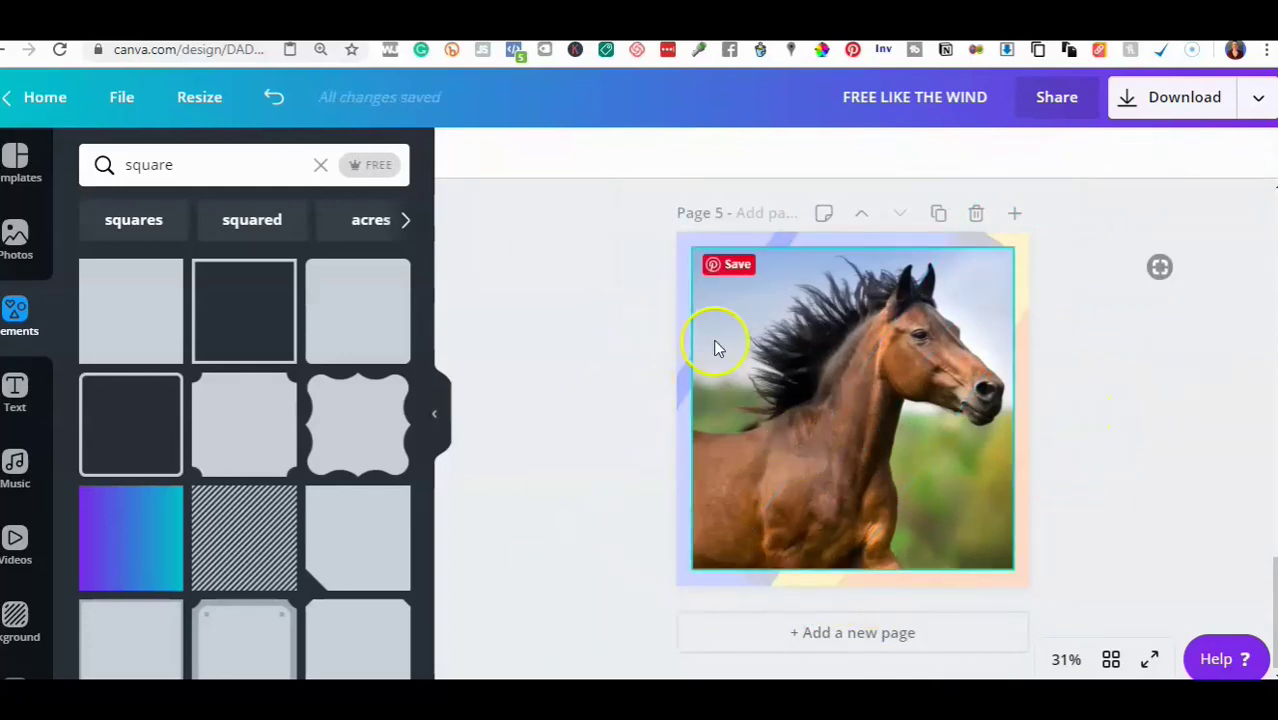
Bring the yellow strip one layer forward and rotate it into a steep band leaning the opposite way.
left_click(838, 578)
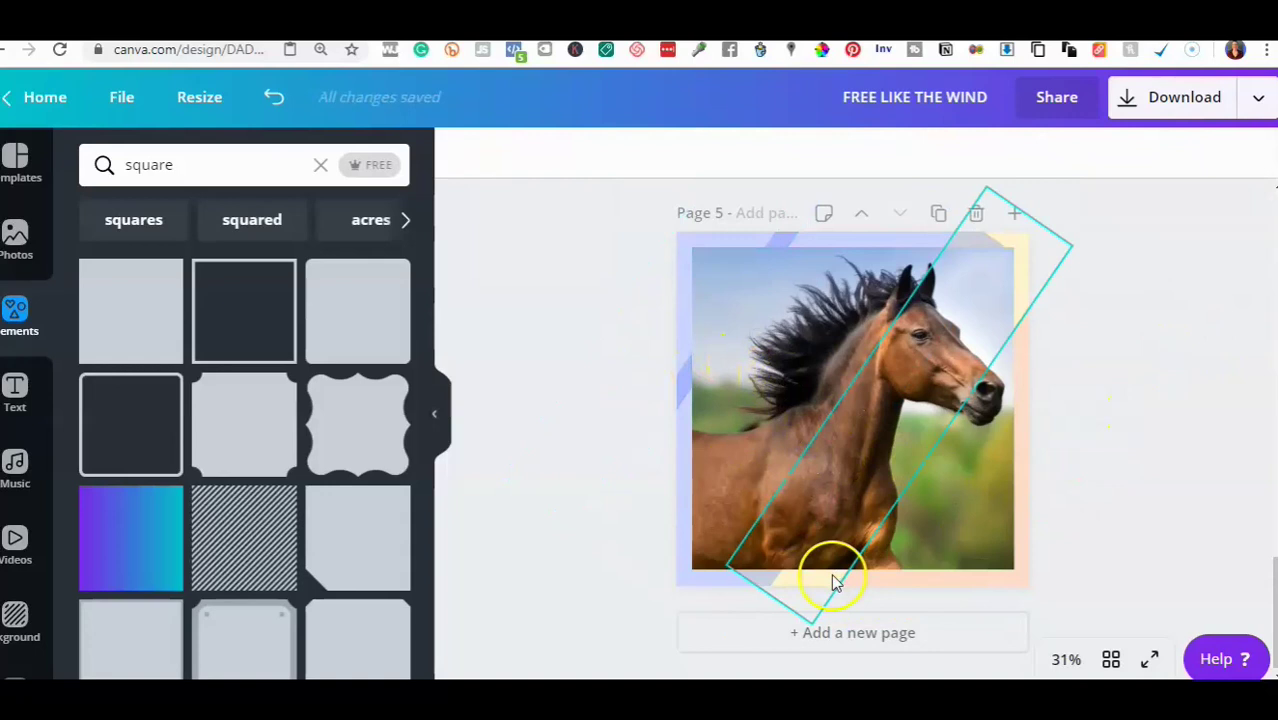
left_click(1025, 155)
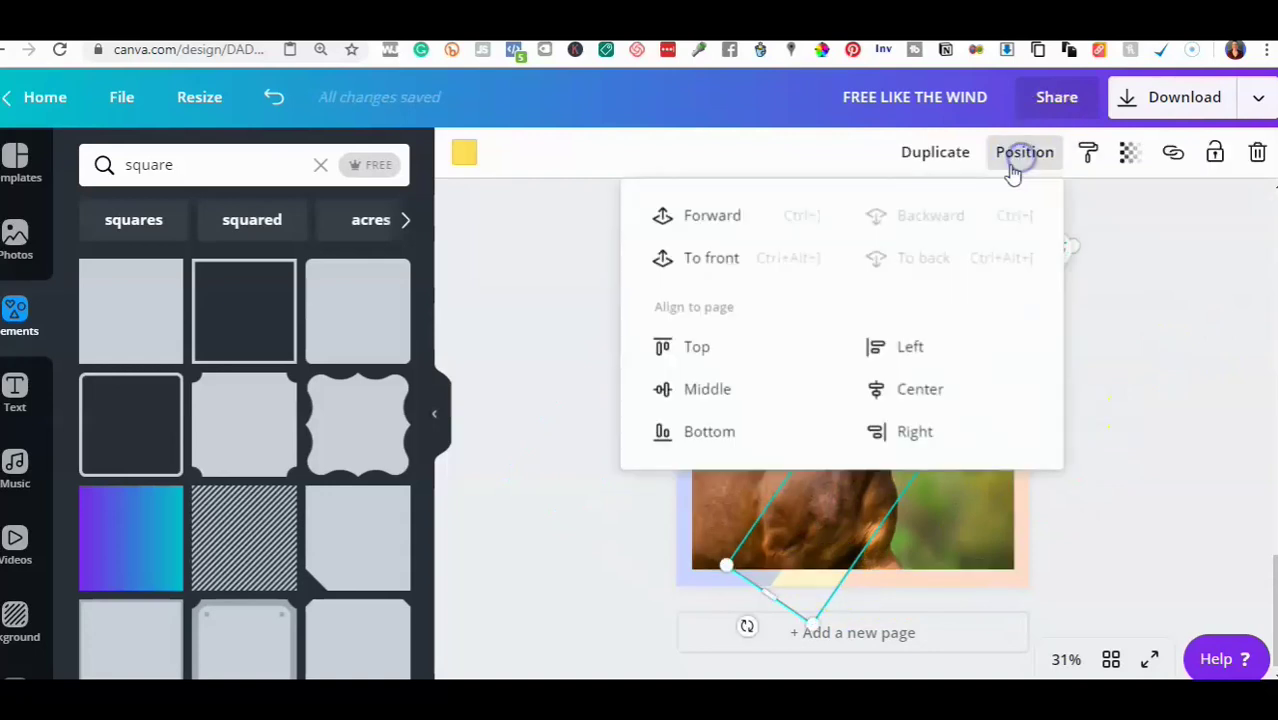
left_click(712, 216)
left_click(1144, 360)
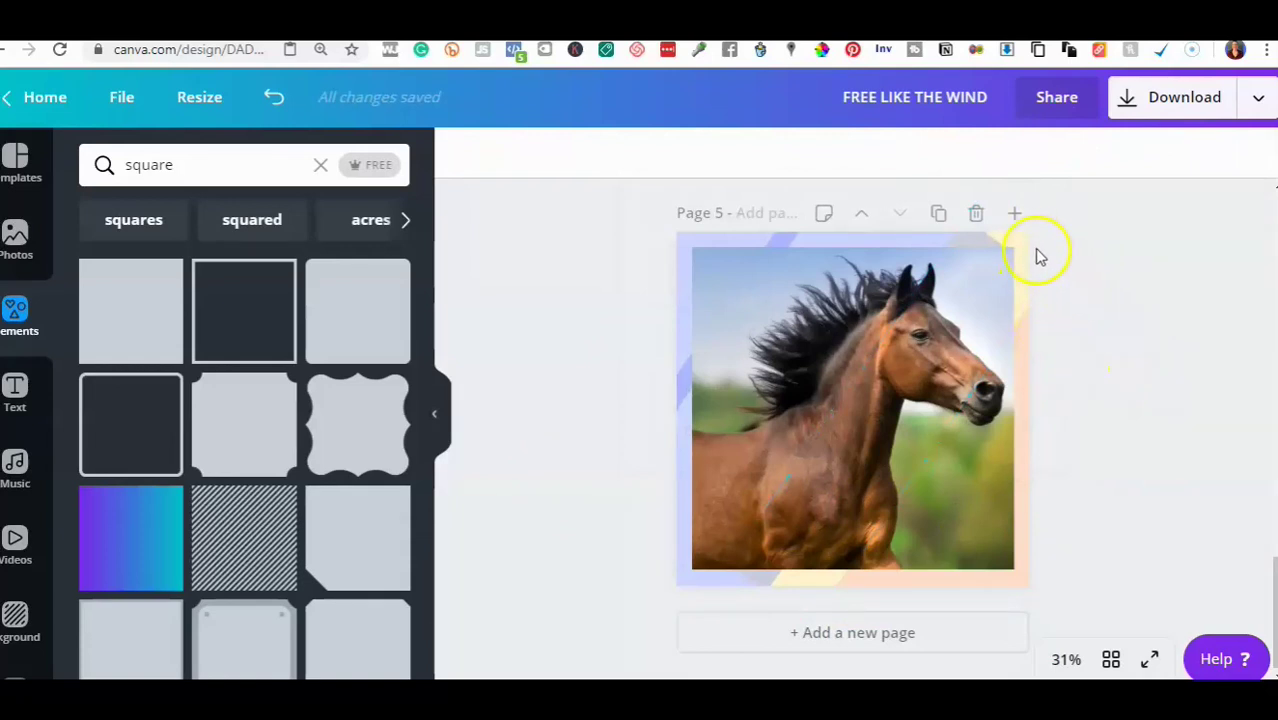
left_click_drag(1025, 250, 1024, 240)
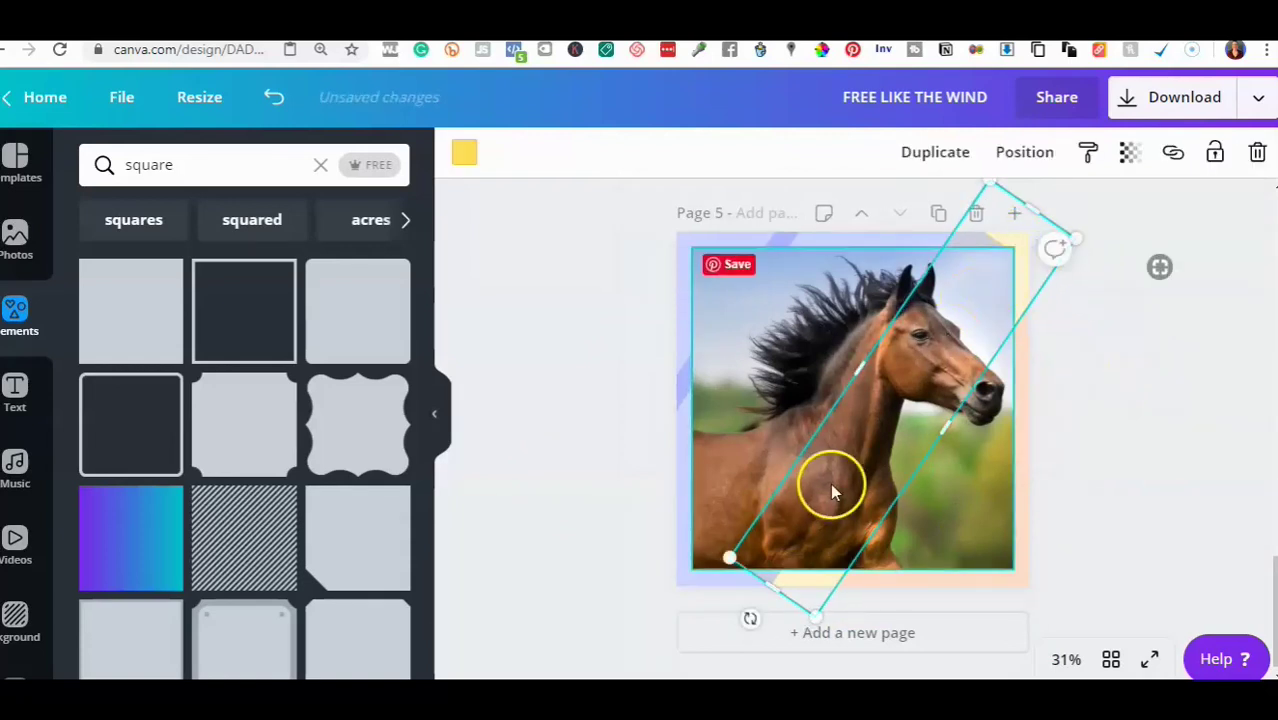
left_click_drag(771, 631, 965, 613)
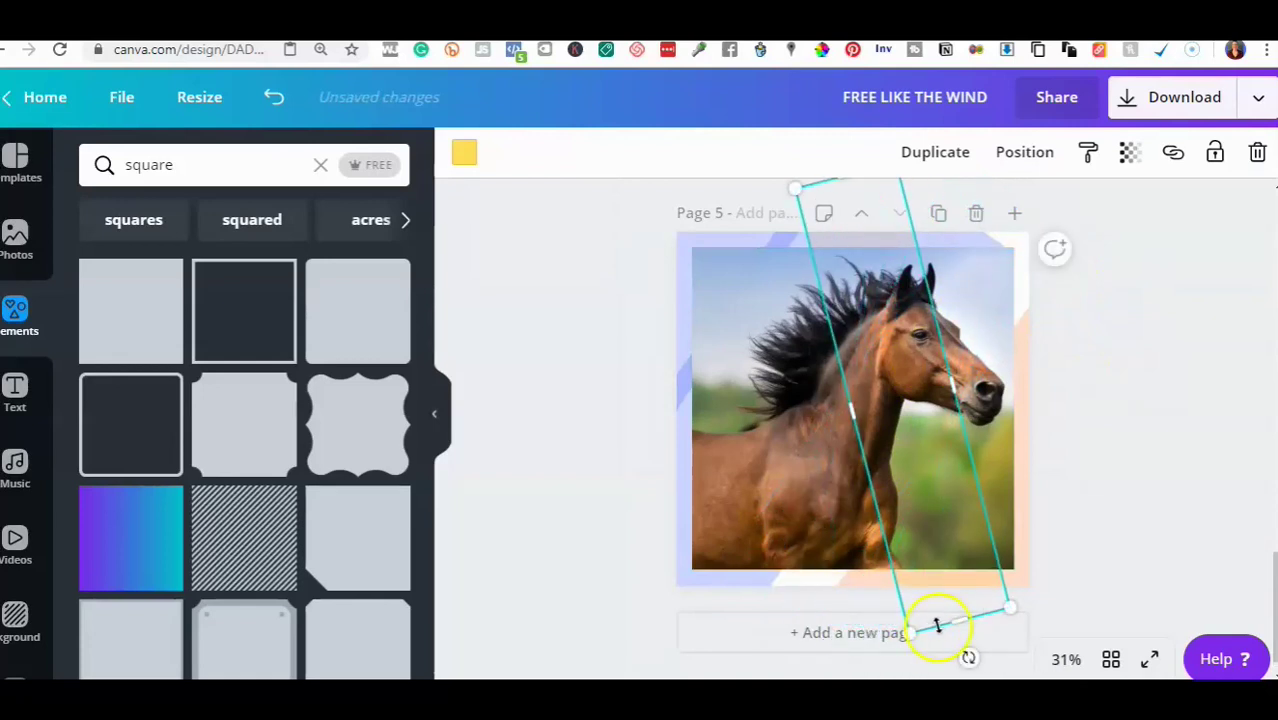
Widen and reposition the orange strip so it covers the page's upper-right corner behind the horse photo.
left_click(1116, 362)
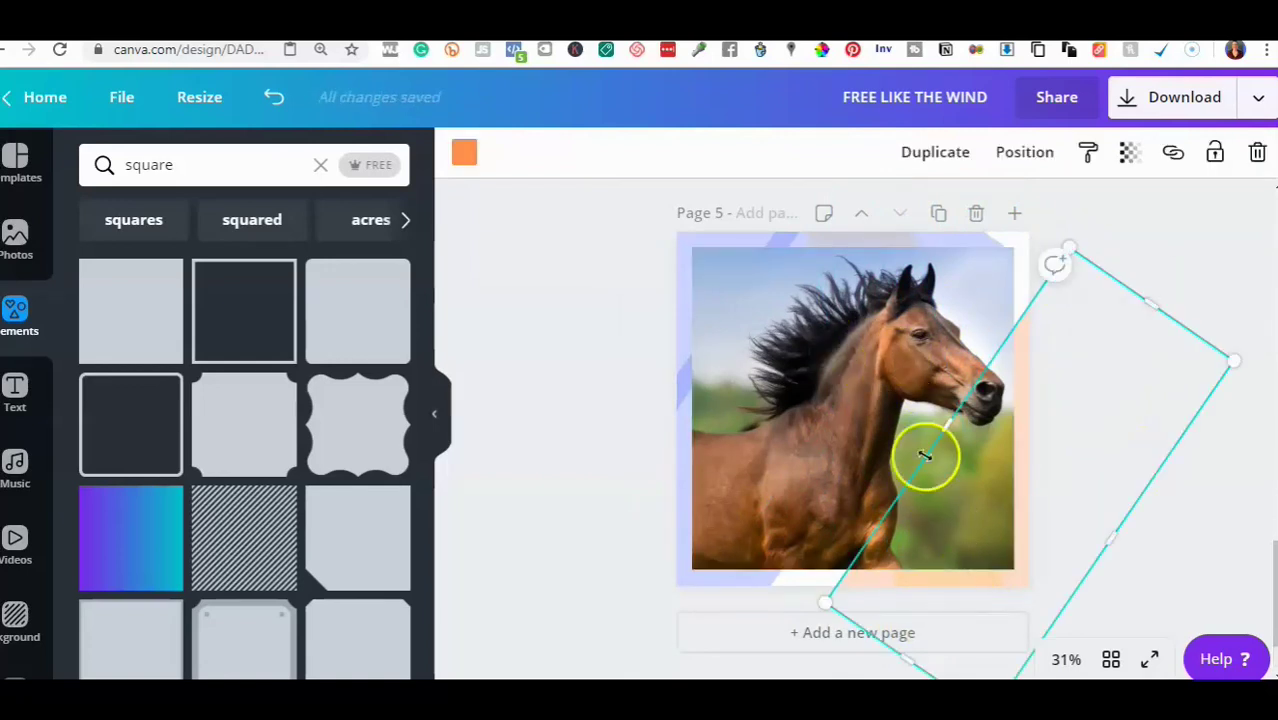
left_click_drag(945, 428, 605, 274)
left_click_drag(758, 553, 665, 434)
left_click(561, 473)
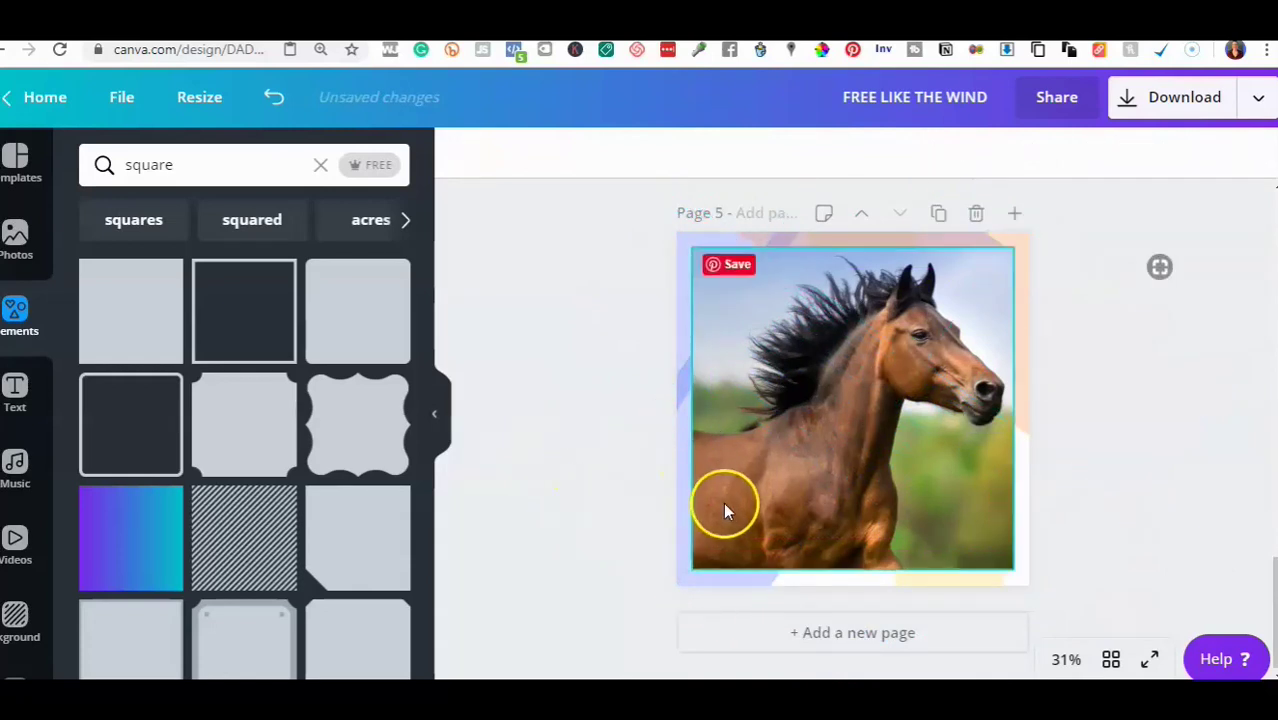
Remove the horse photo from page 5, leaving only the colored strips.
left_click(856, 580)
left_click_drag(869, 540, 663, 445)
Duplicate the wide blue strip, place the copy over the page's lower-right area, and color it green.
left_click(752, 462)
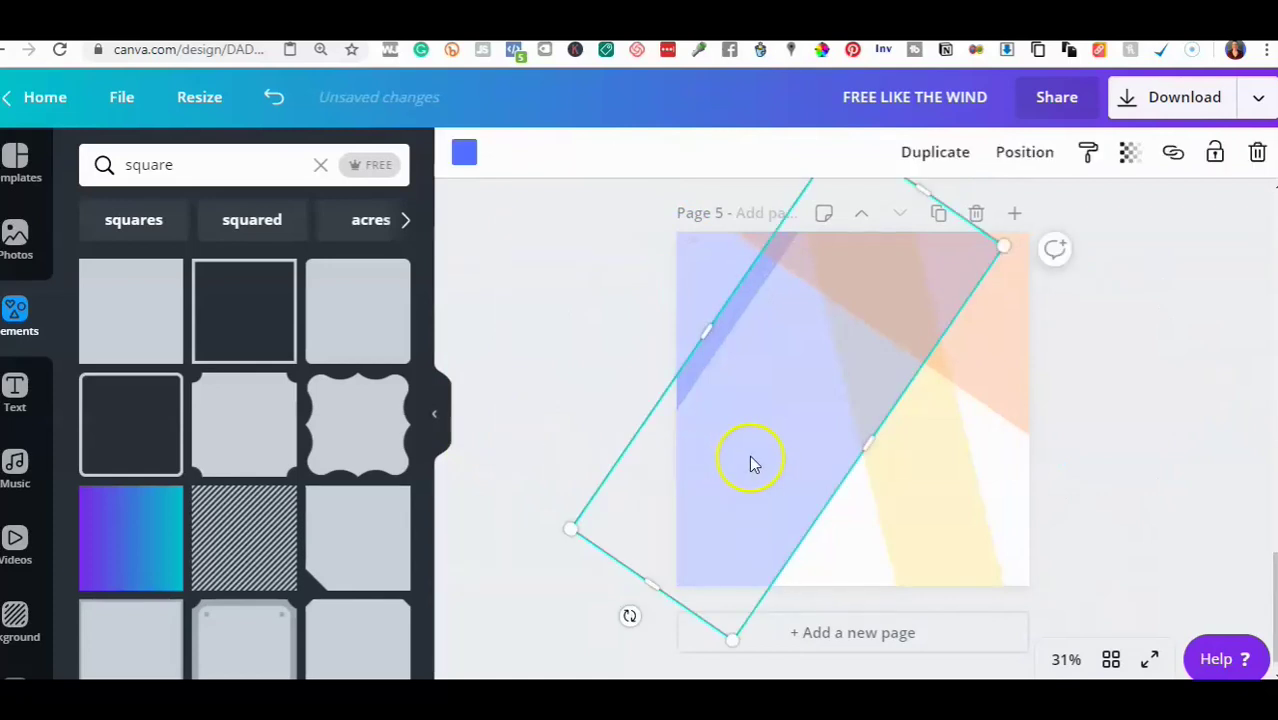
left_click_drag(842, 324, 978, 428)
left_click_drag(1004, 582, 1054, 596)
left_click(465, 152)
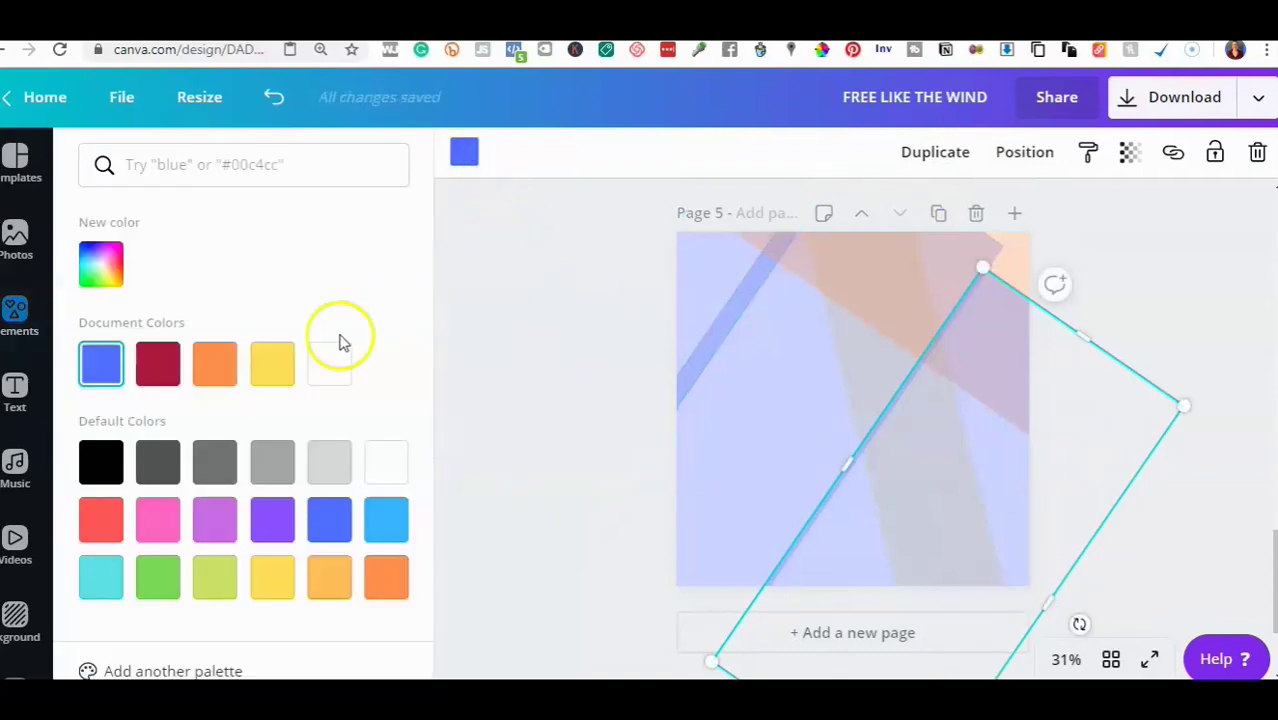
left_click(160, 581)
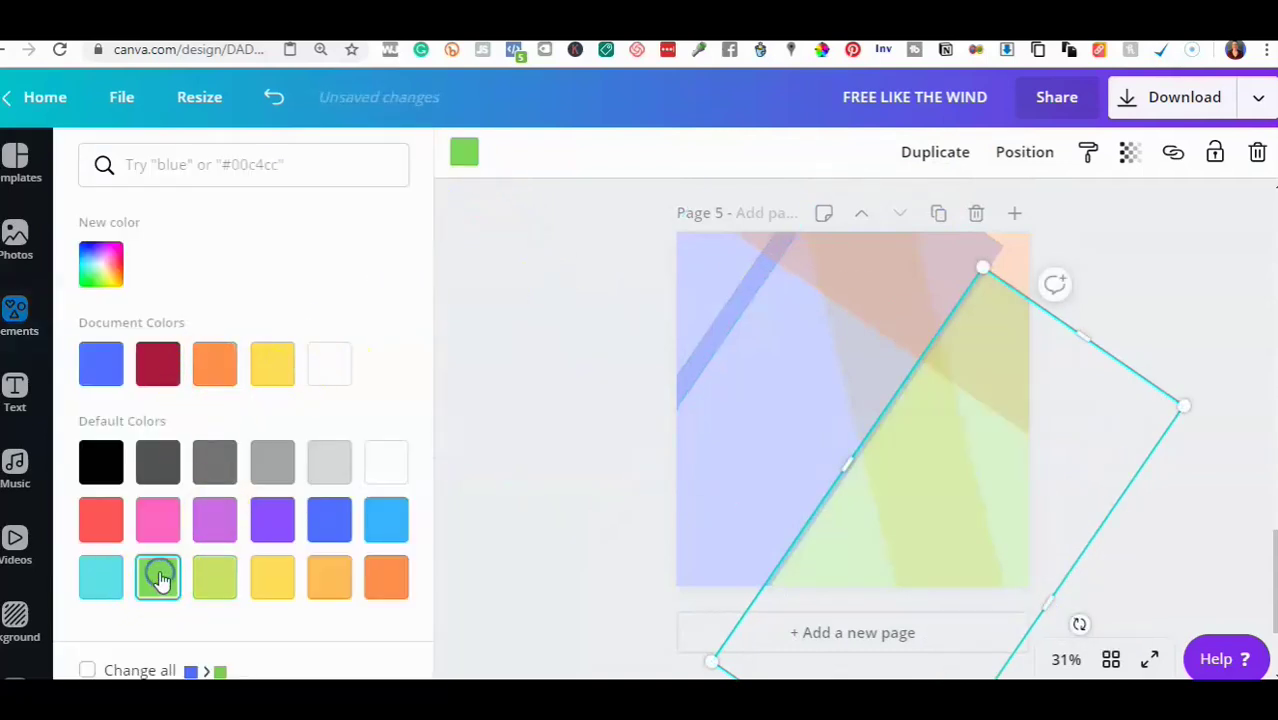
left_click(528, 418)
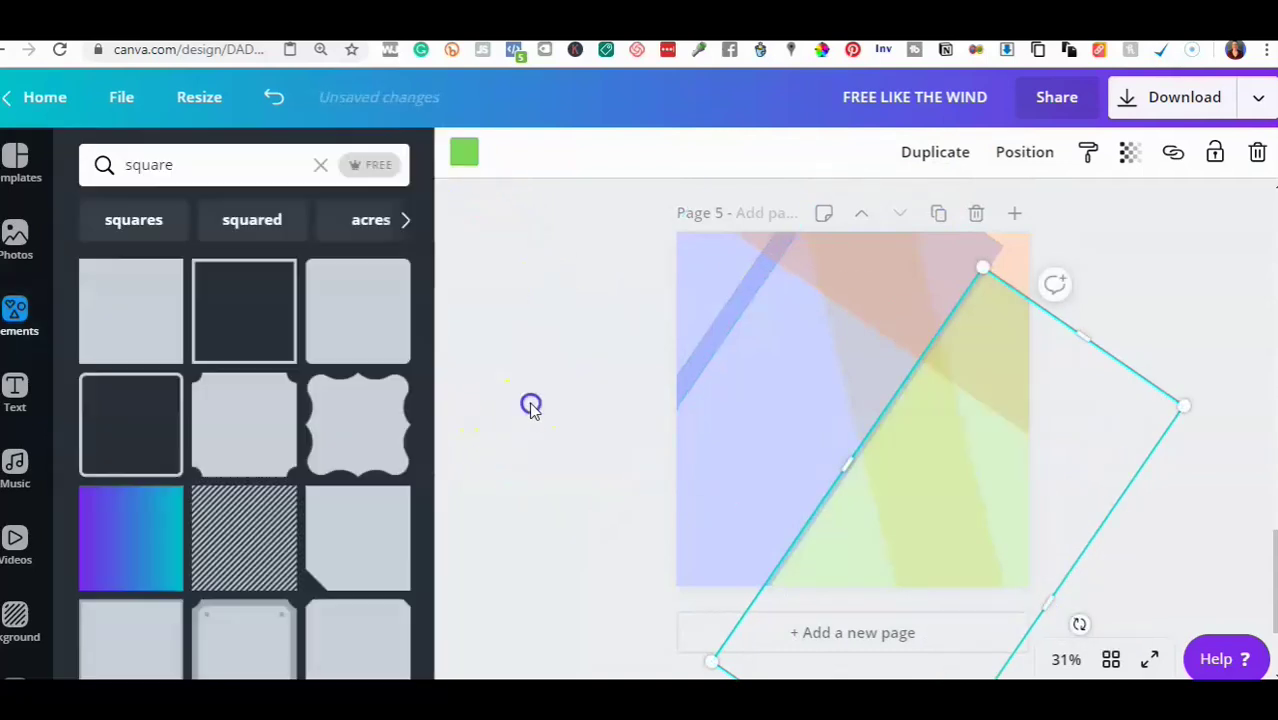
left_click(590, 392)
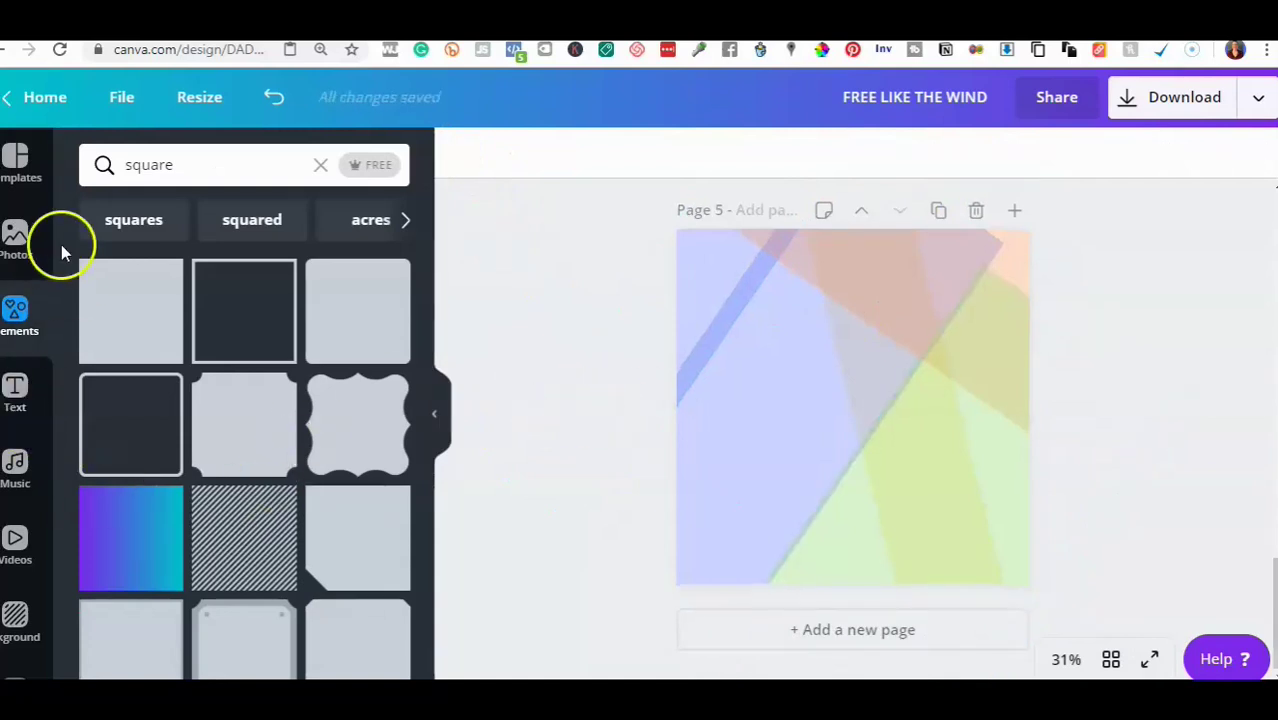
Search the photos for horse and add the photo of the brown horse with the windblown mane to page 5.
left_click(18, 240)
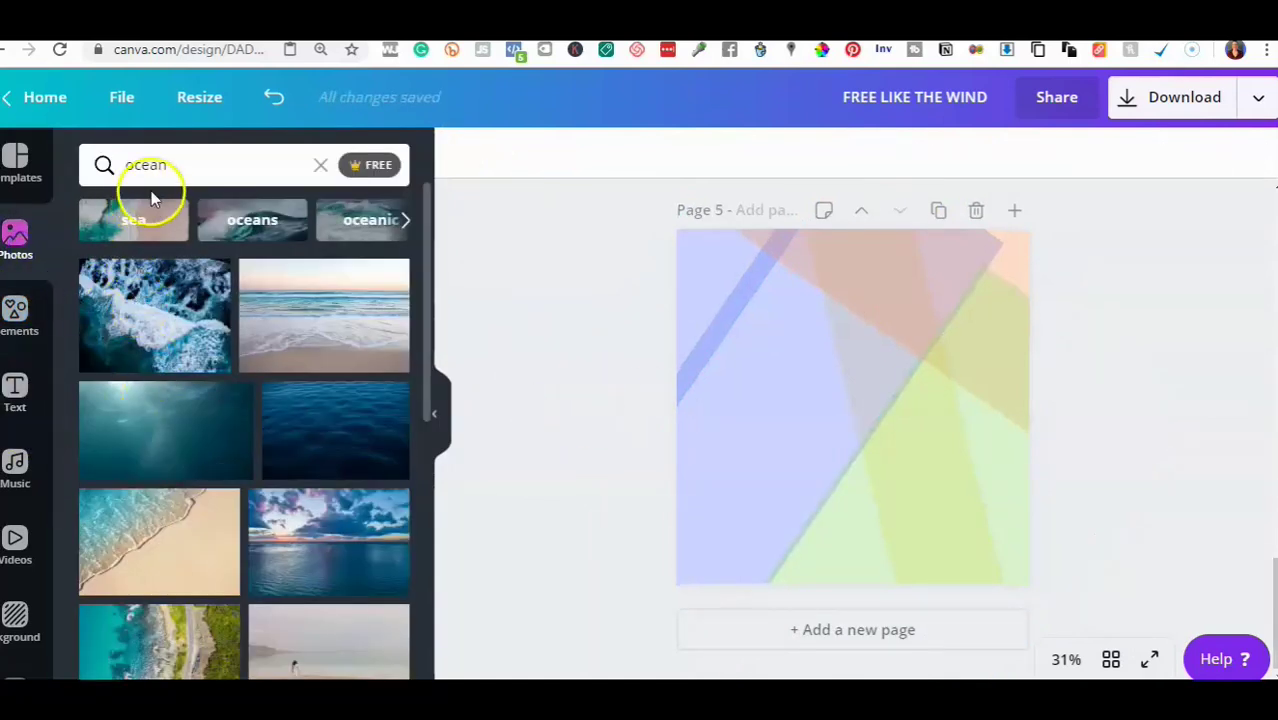
left_click(148, 168)
type("orse")
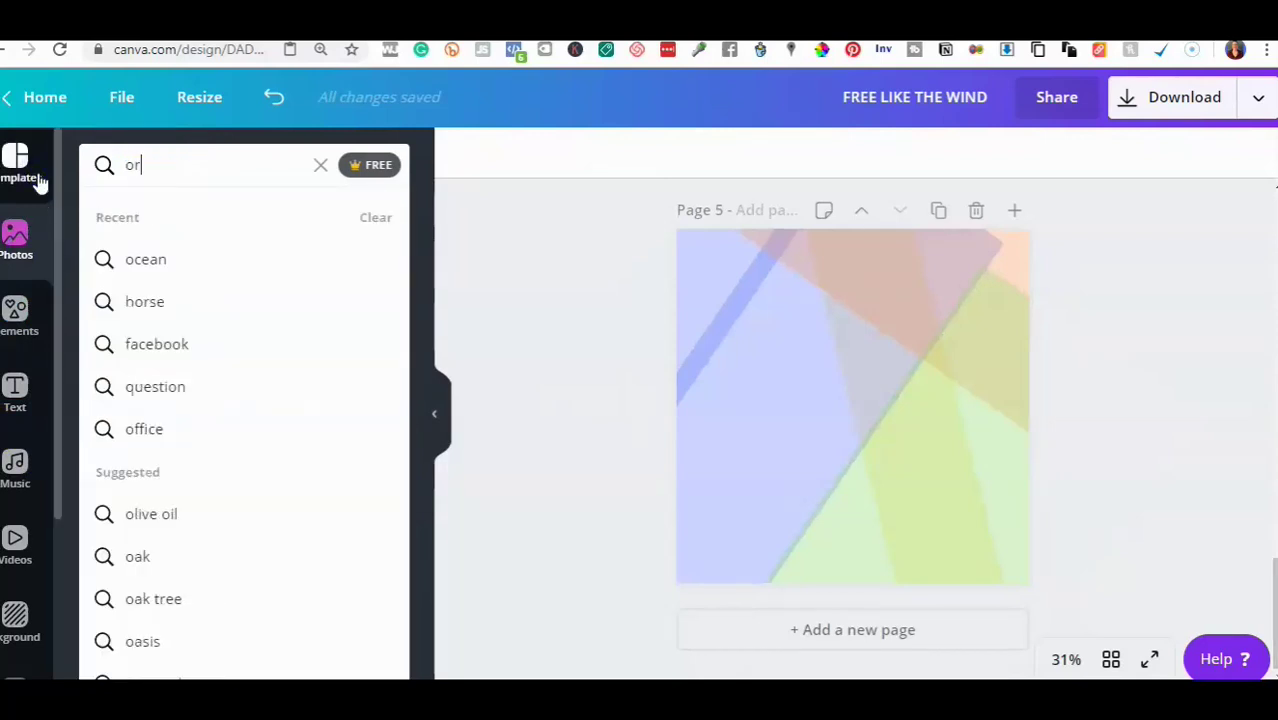
key("Return")
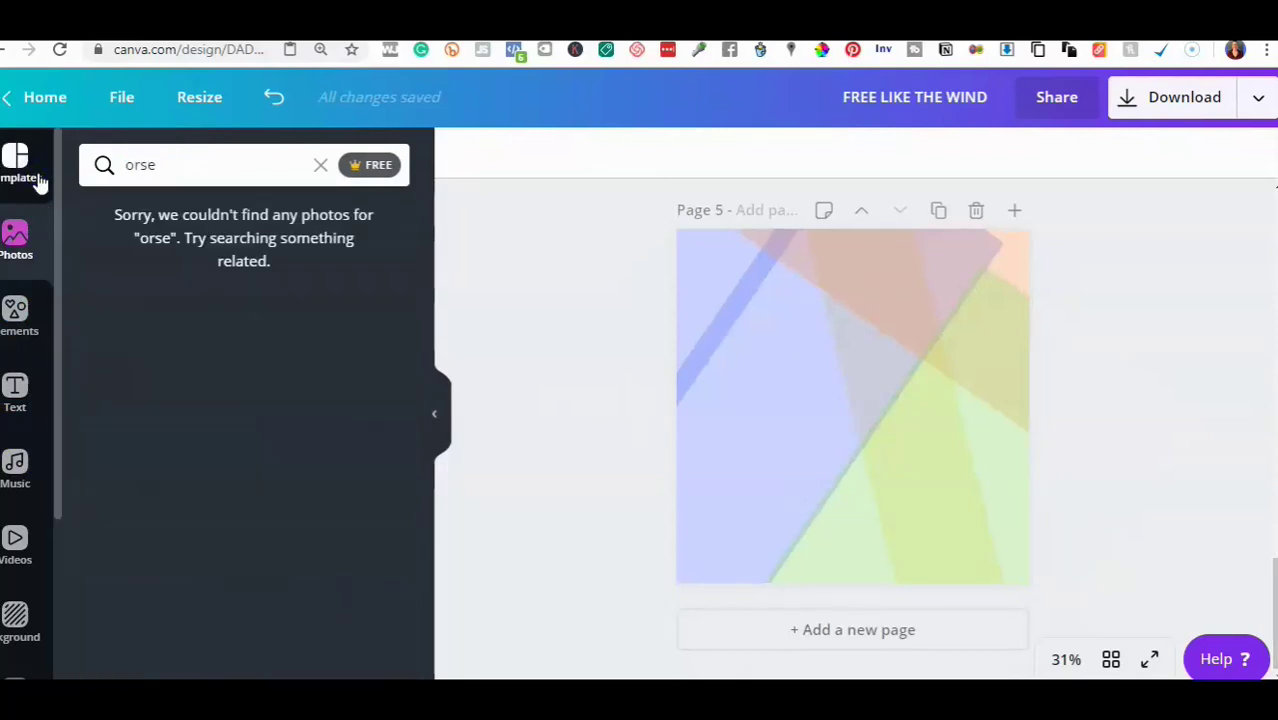
left_click(132, 164)
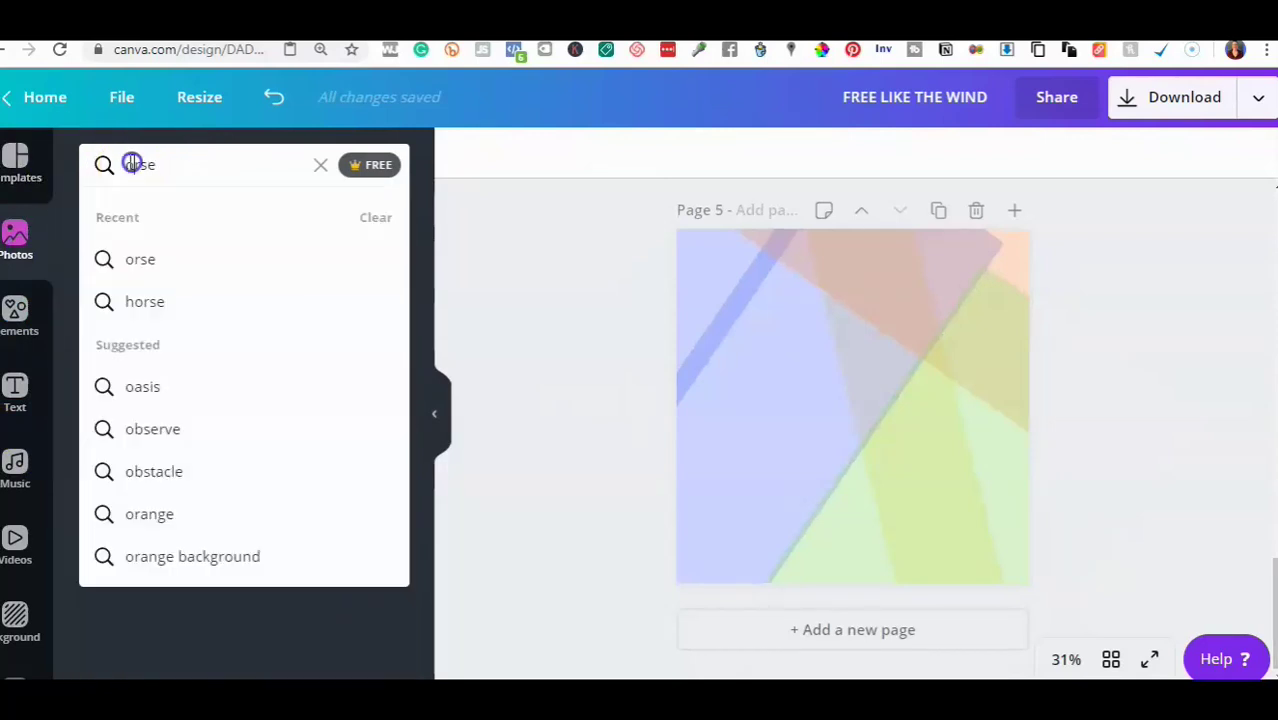
left_click(163, 300)
left_click(166, 433)
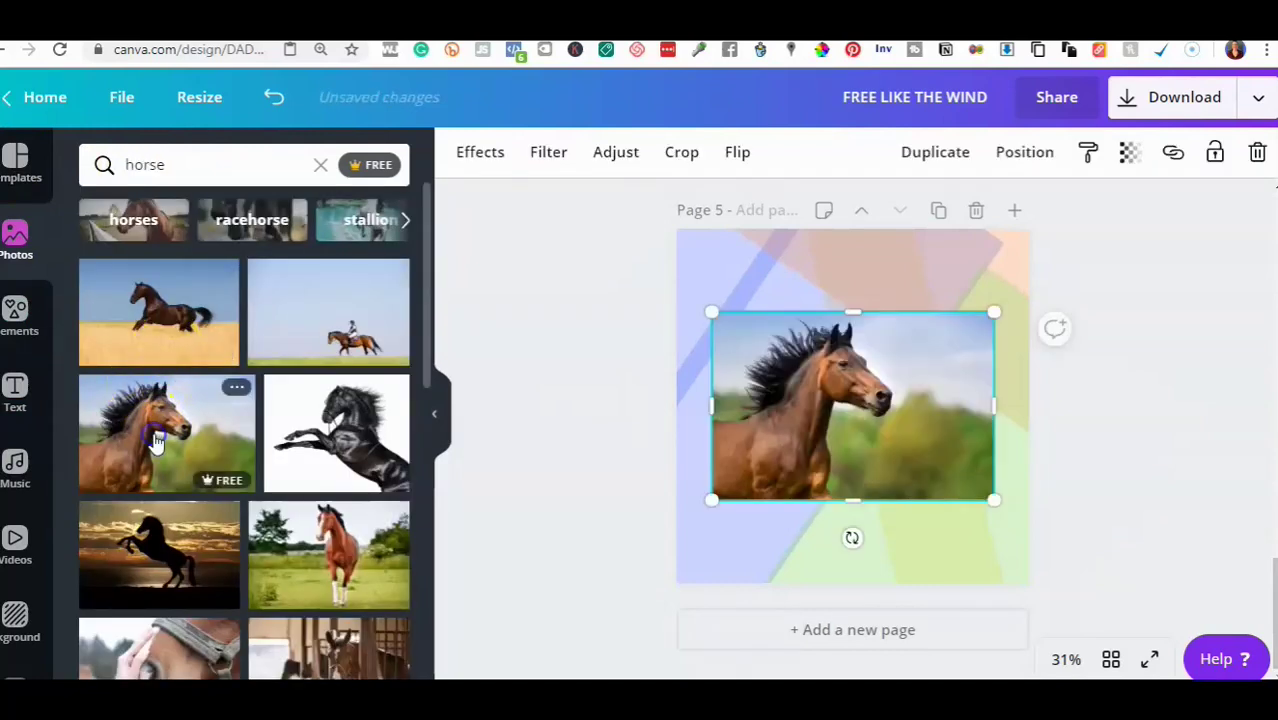
Crop the empty background beside the horse's face so the photo becomes roughly square.
left_click_drag(994, 407, 895, 420)
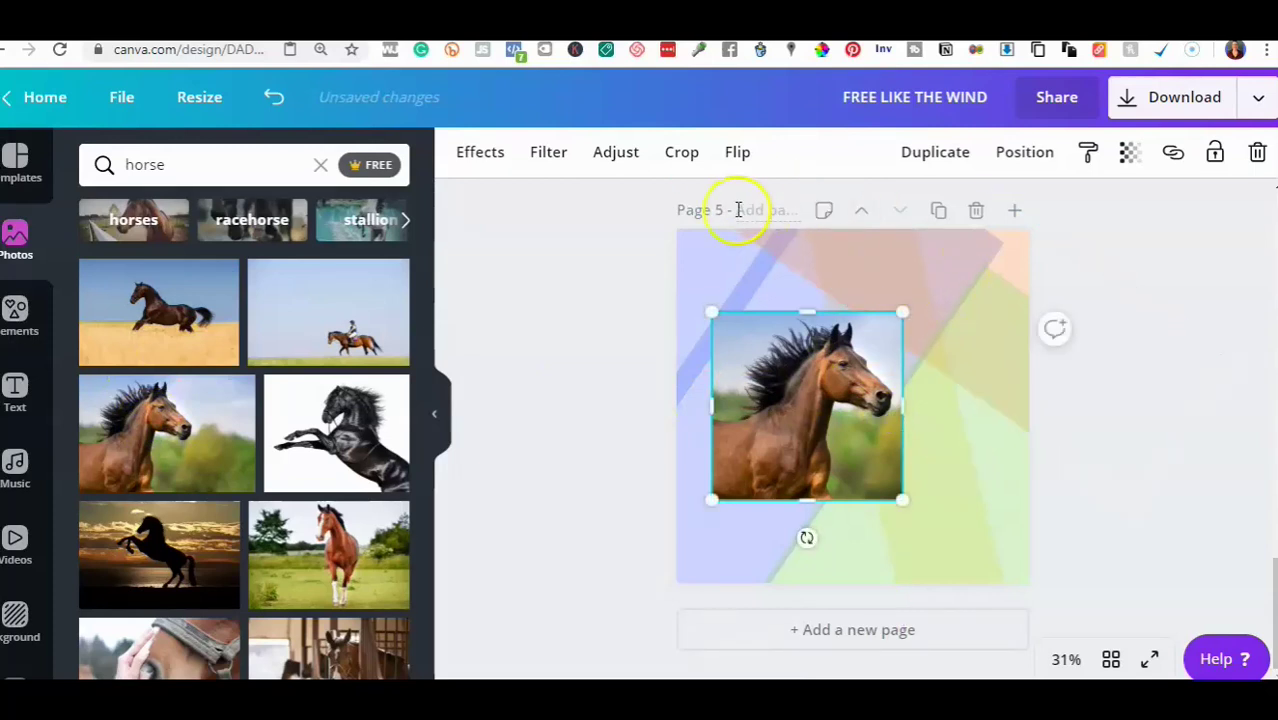
left_click(683, 155)
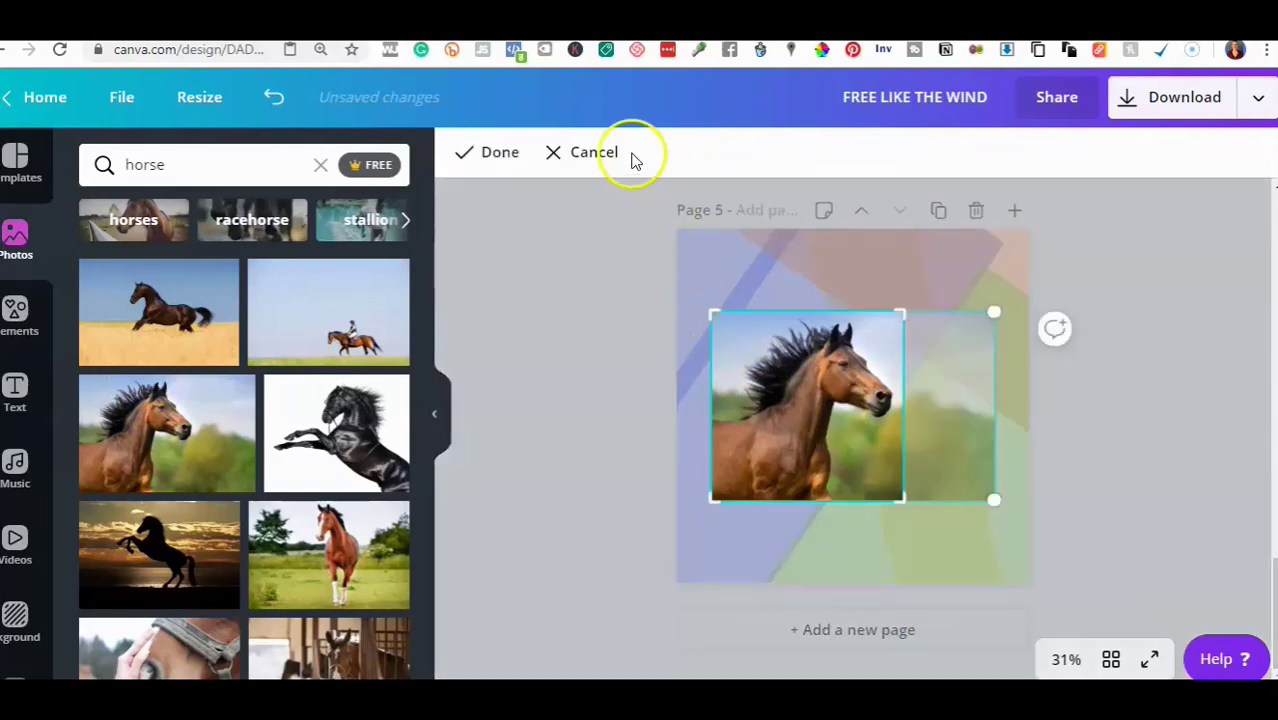
left_click(501, 155)
Enlarge the horse photo to about 1,018 px wide, leaving a narrow border of the colored strips around it.
left_click_drag(711, 499, 678, 536)
left_click_drag(900, 310, 970, 252)
mouse_move(789, 376)
left_mouse_down()
mouse_move(807, 365)
mouse_move(794, 359)
left_mouse_up()
left_click_drag(981, 537, 1014, 570)
left_click_drag(851, 558, 848, 578)
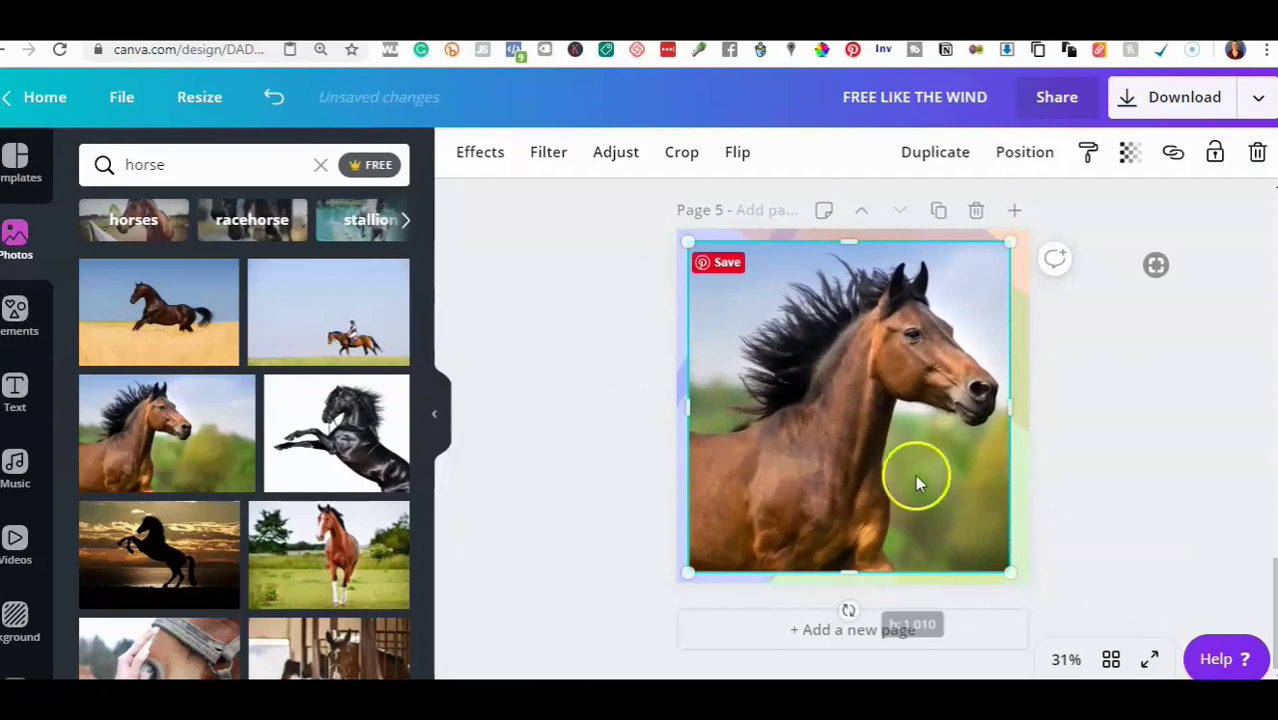
left_click_drag(1011, 412, 1019, 407)
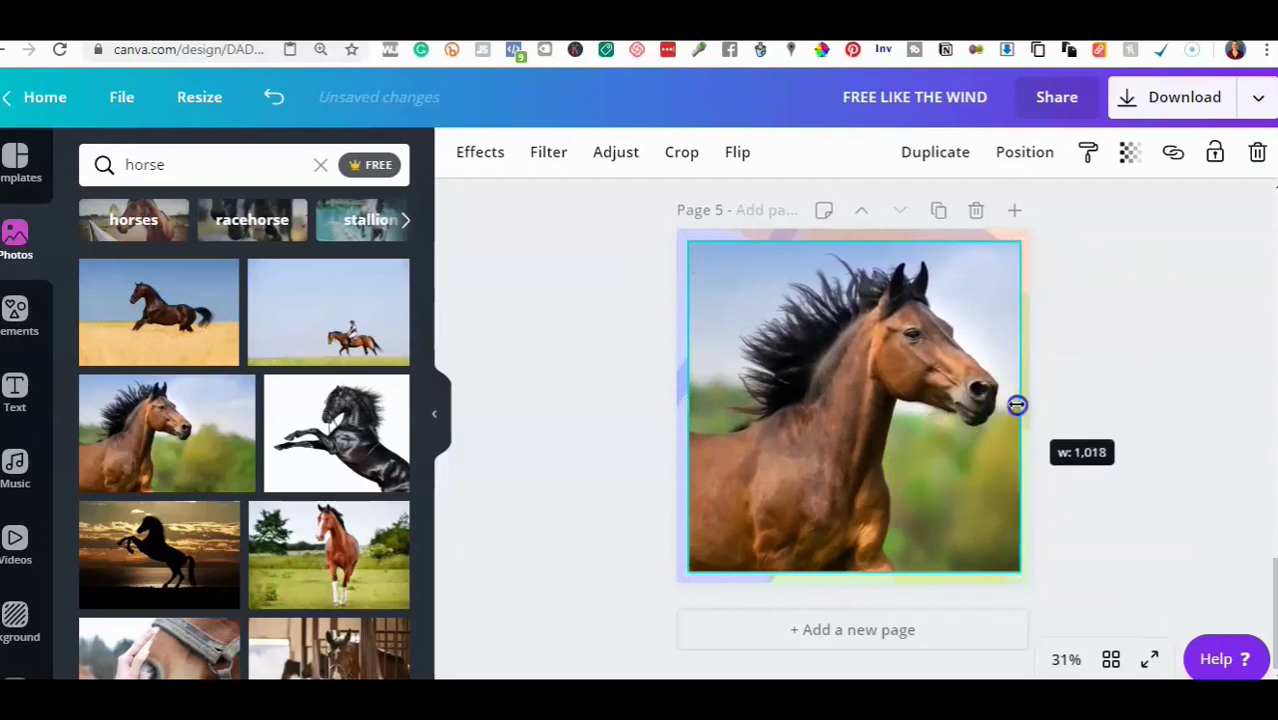
mouse_move(848, 243)
left_mouse_down()
mouse_move(844, 231)
mouse_move(842, 249)
left_mouse_up()
left_click(1129, 322)
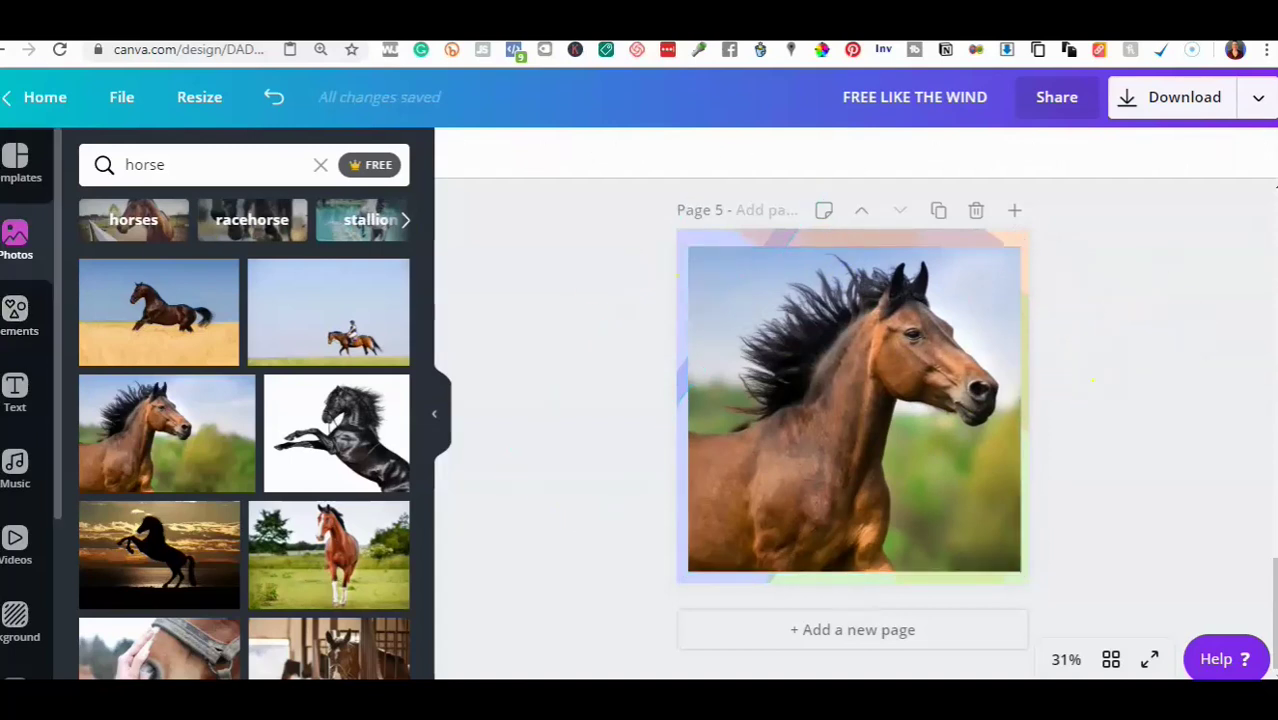
Try a plain square outline frame over the horse photo, colored dark gray.
left_click(15, 310)
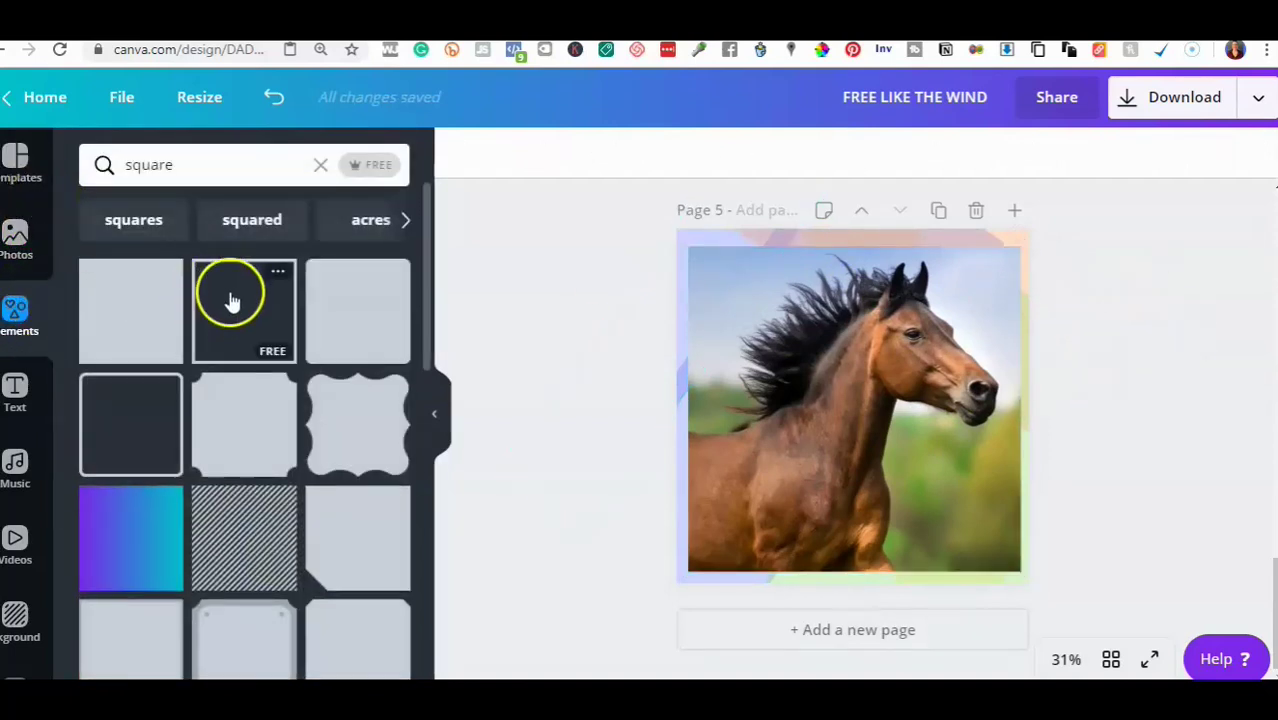
left_click(230, 300)
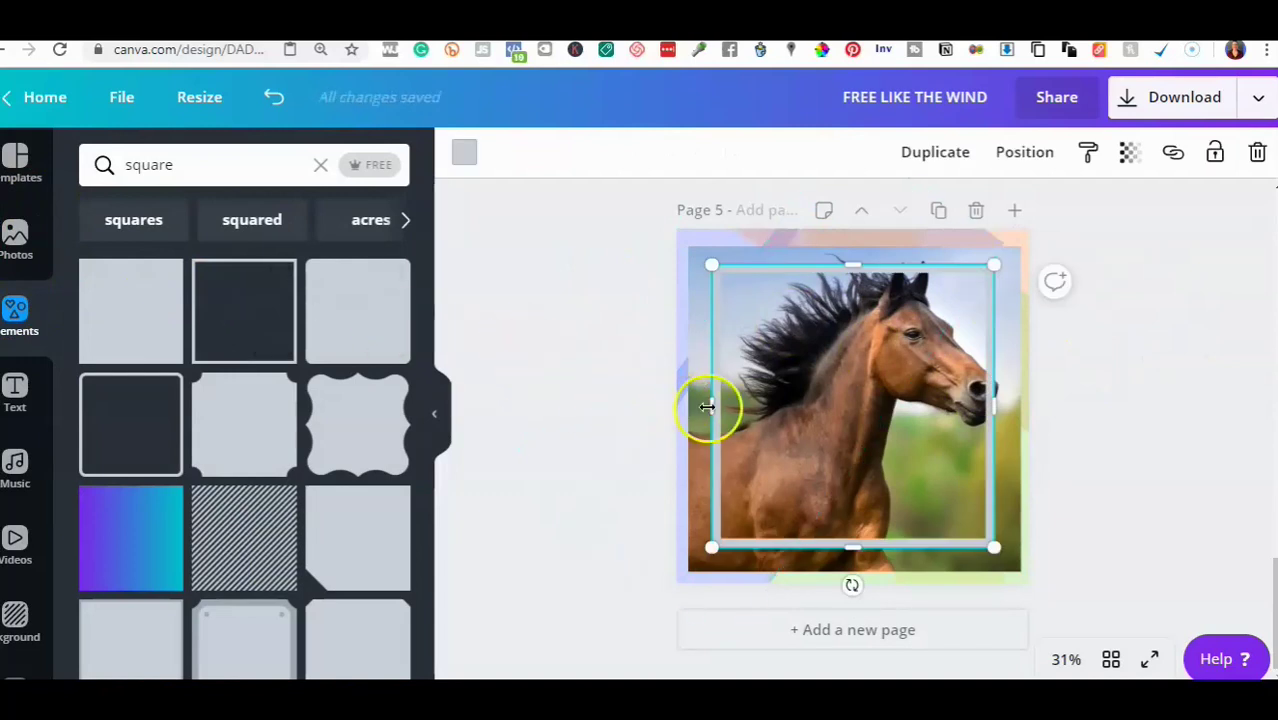
left_click_drag(707, 408, 678, 404)
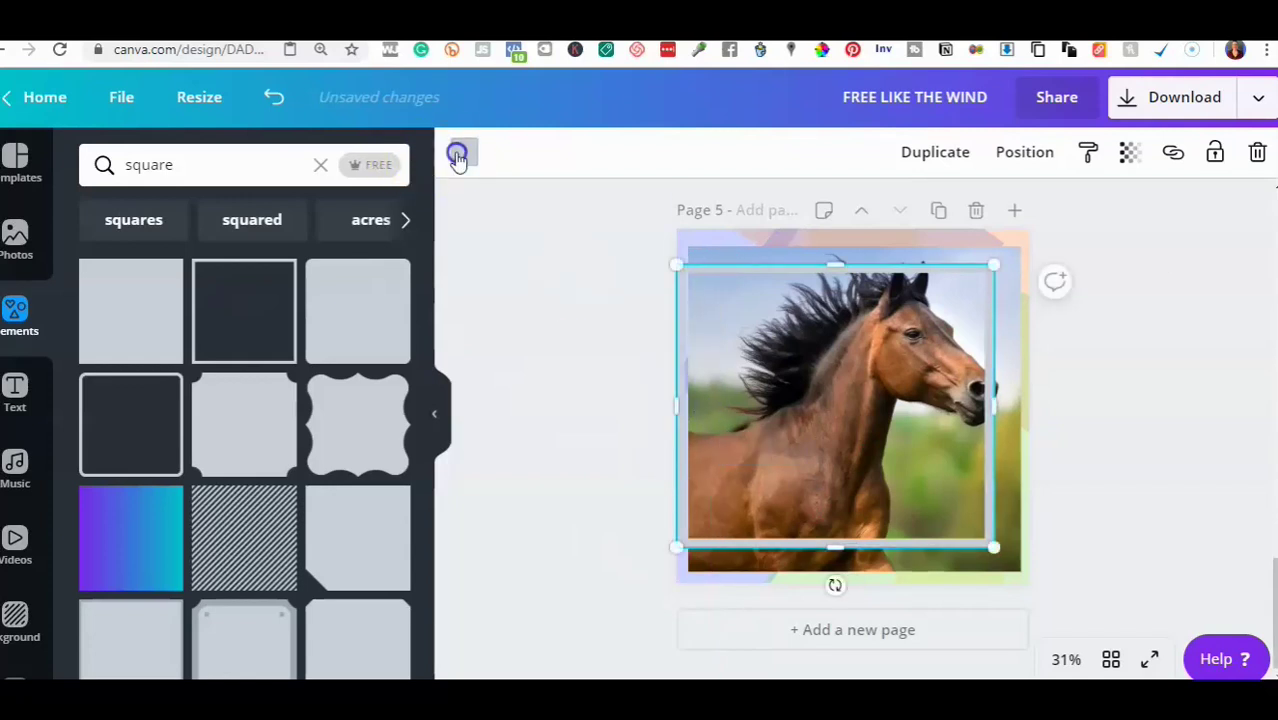
left_click(462, 152)
left_click(147, 521)
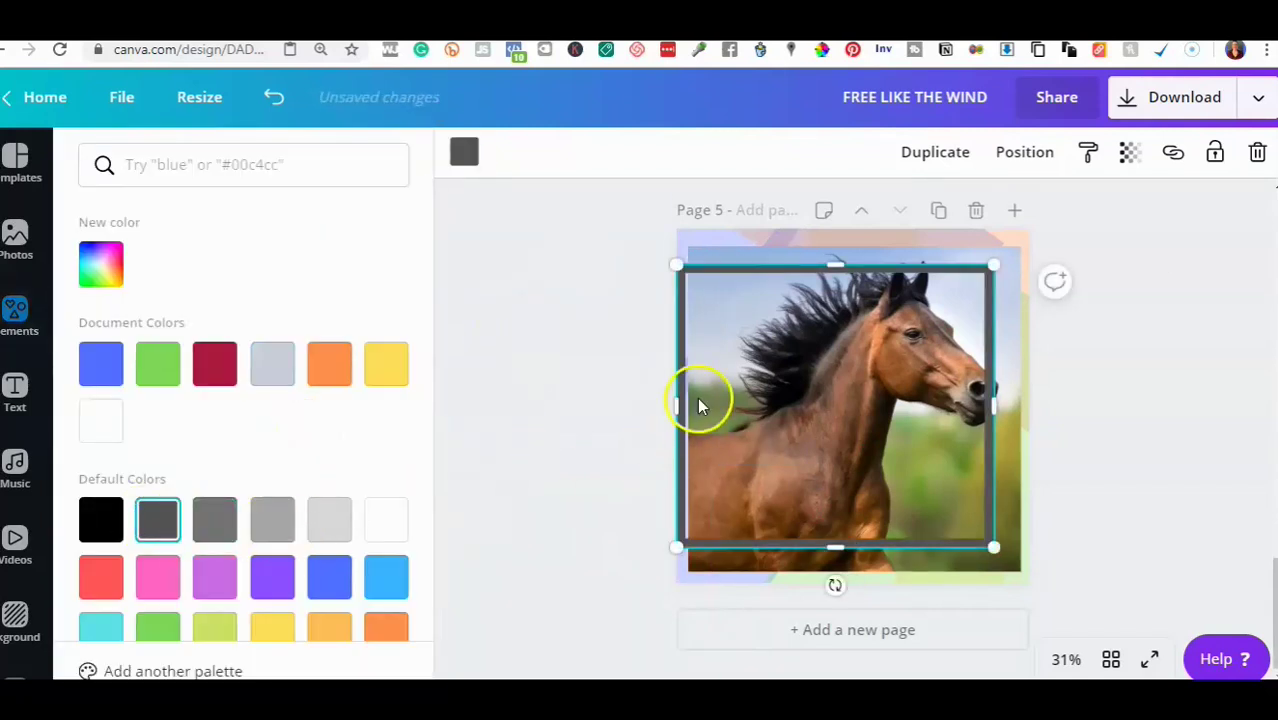
Stretch the dark gray frame to the edges of page 5, then remove it.
left_click_drag(835, 265, 838, 233)
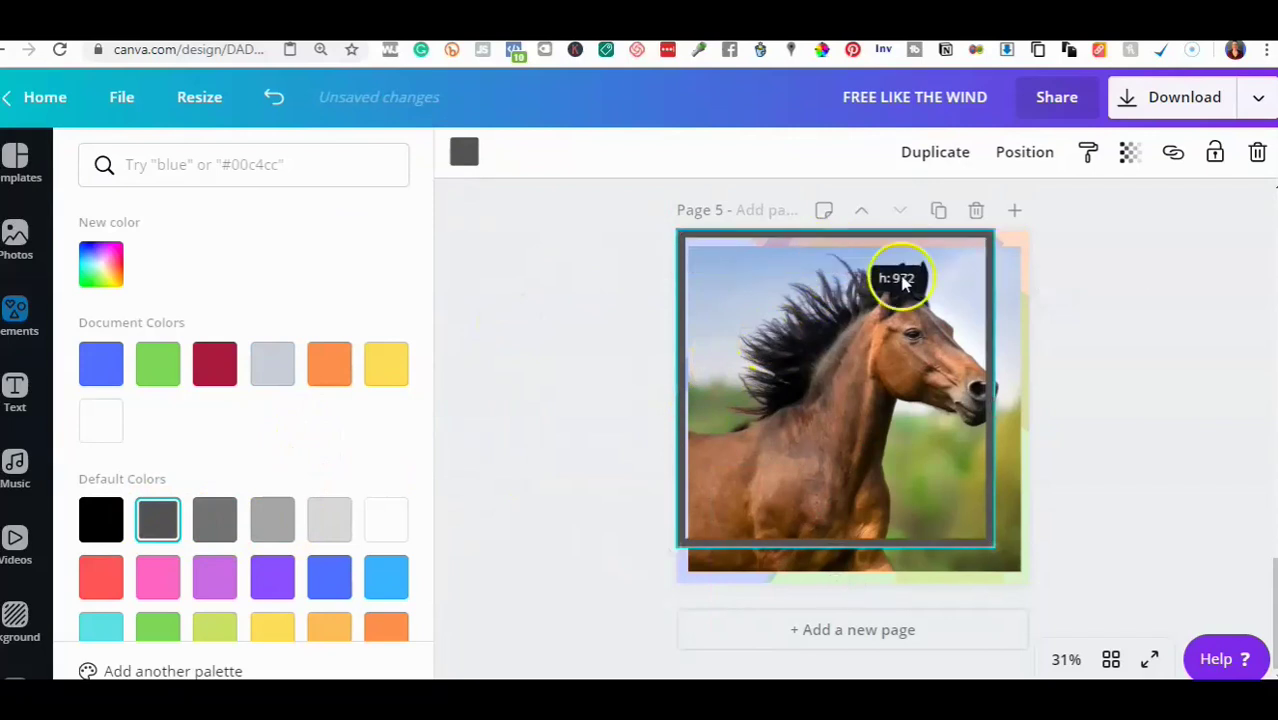
left_click_drag(991, 387, 1031, 394)
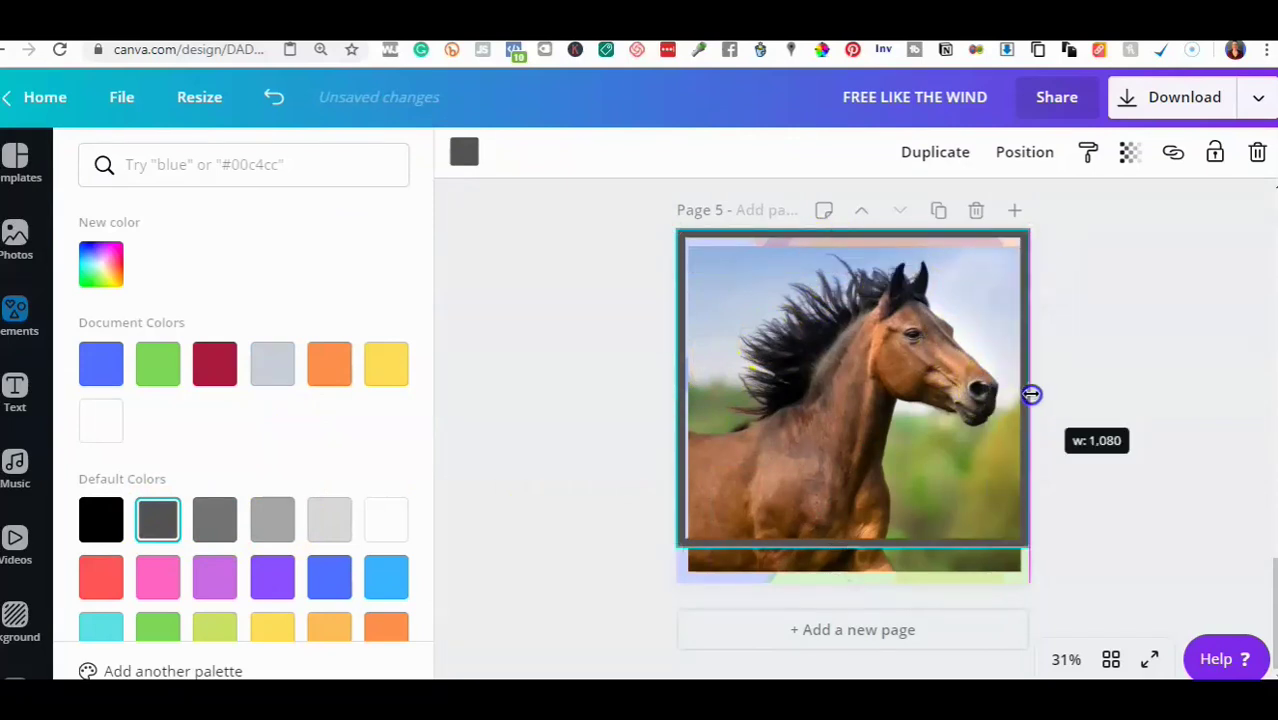
left_click_drag(855, 549, 876, 588)
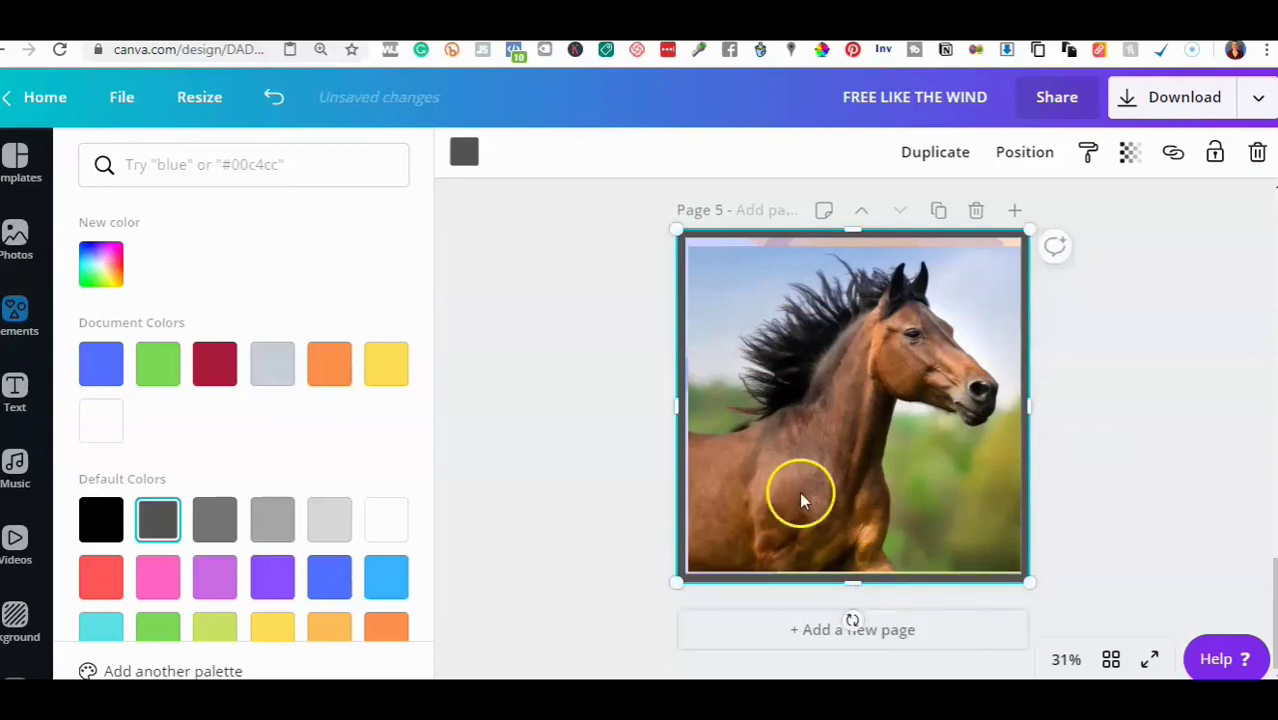
left_click(818, 465)
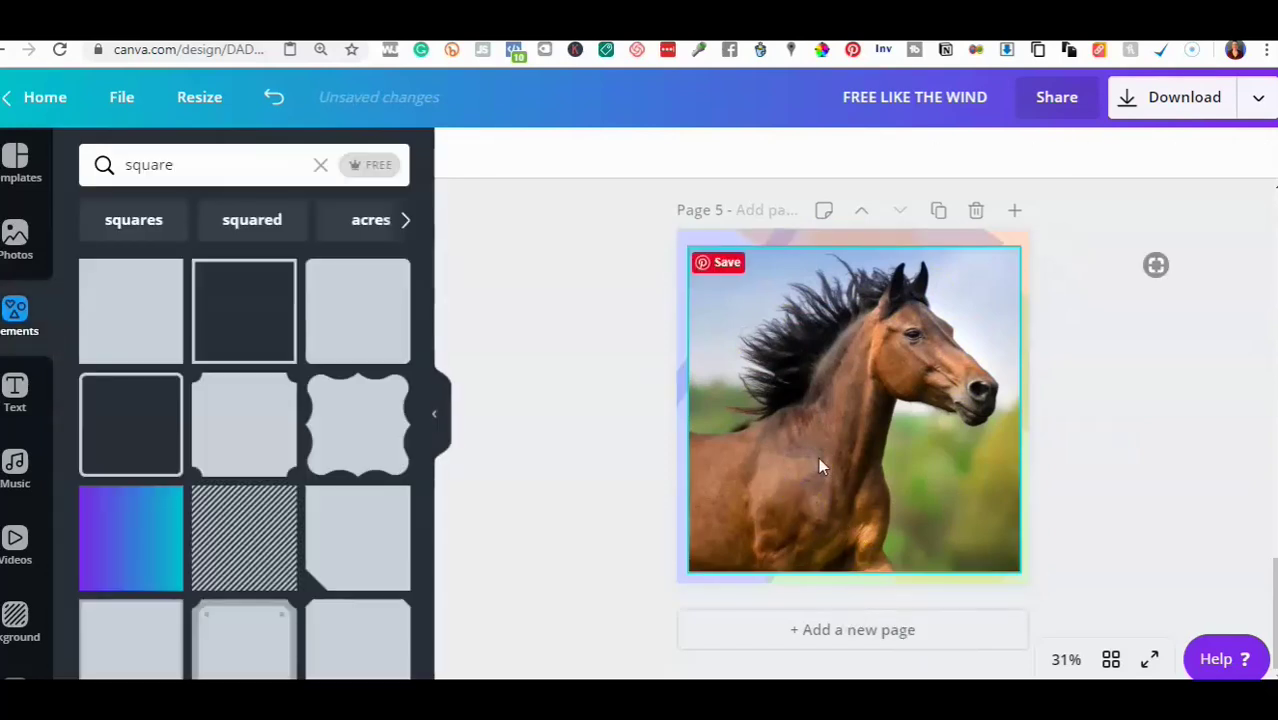
Add the thin rough-edged square frame from the square elements to page 5 and color it black.
scroll(183, 379, "down", 4)
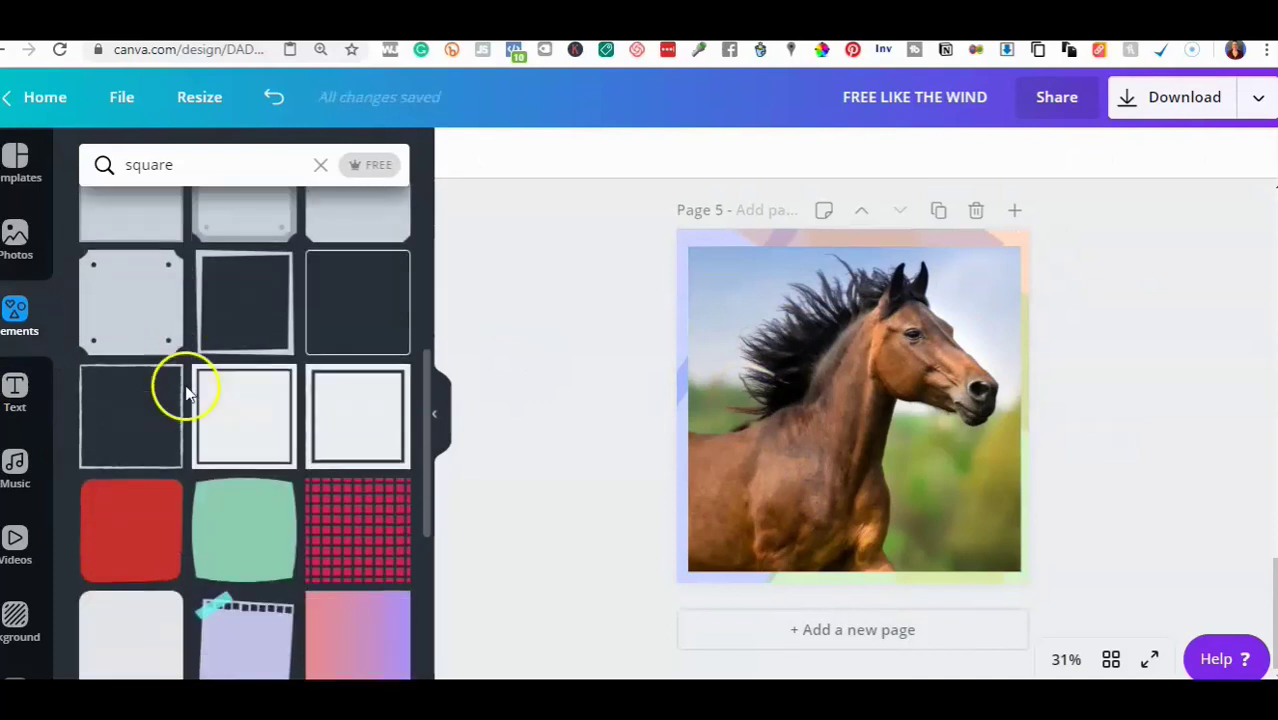
left_click(138, 396)
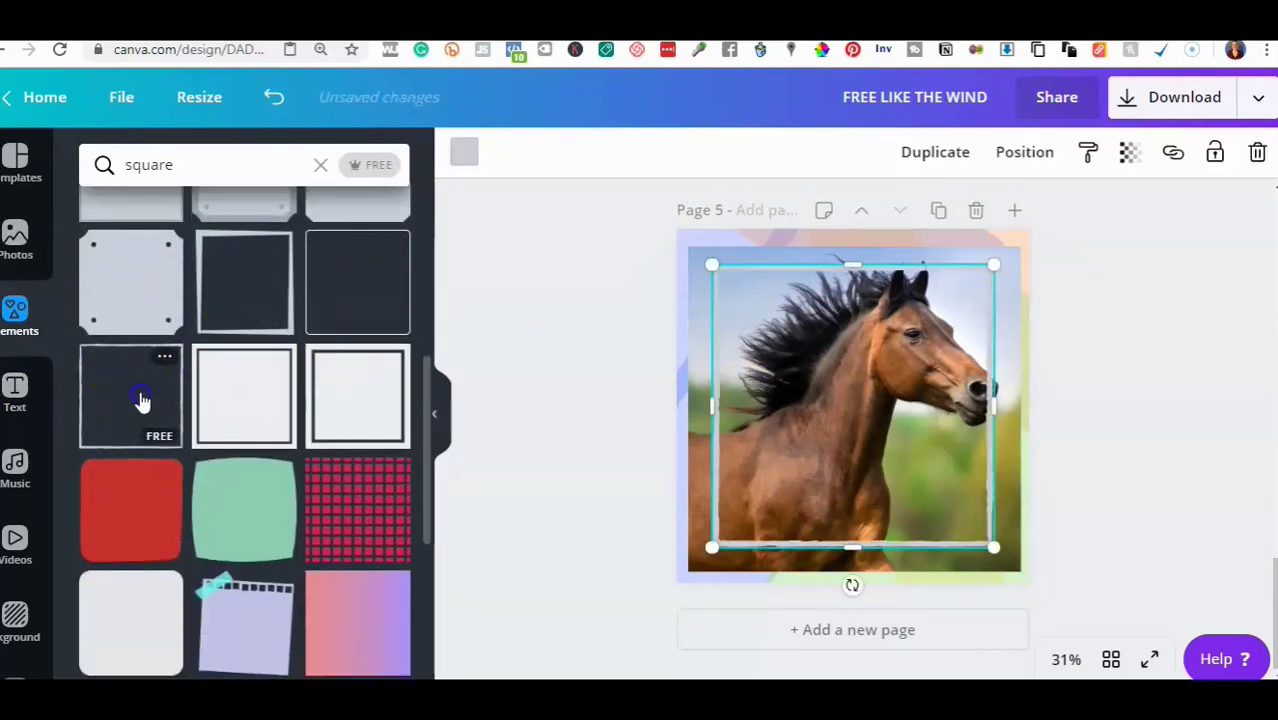
left_click(464, 152)
left_click(152, 518)
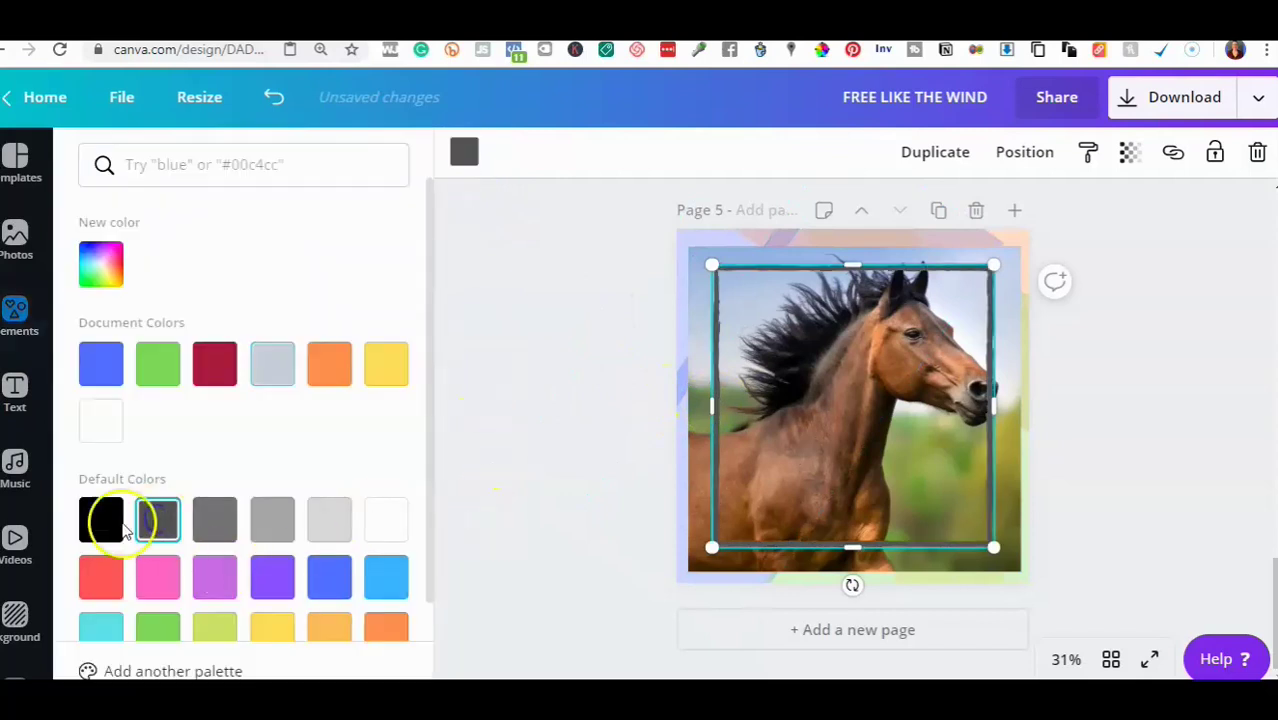
left_click(103, 520)
Stretch the black rough-edged frame to 1,080 by 1,080 px so it borders the whole page.
left_click(704, 409)
left_click_drag(708, 407, 679, 409)
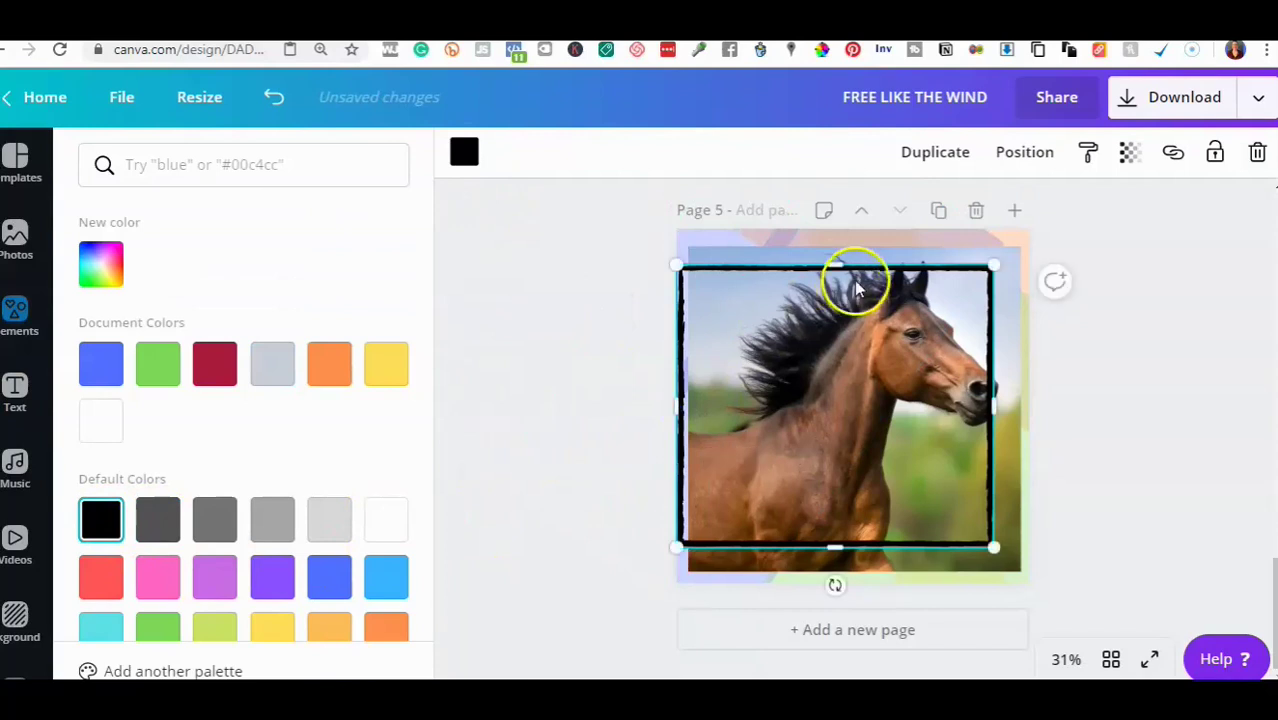
left_click_drag(836, 256, 838, 232)
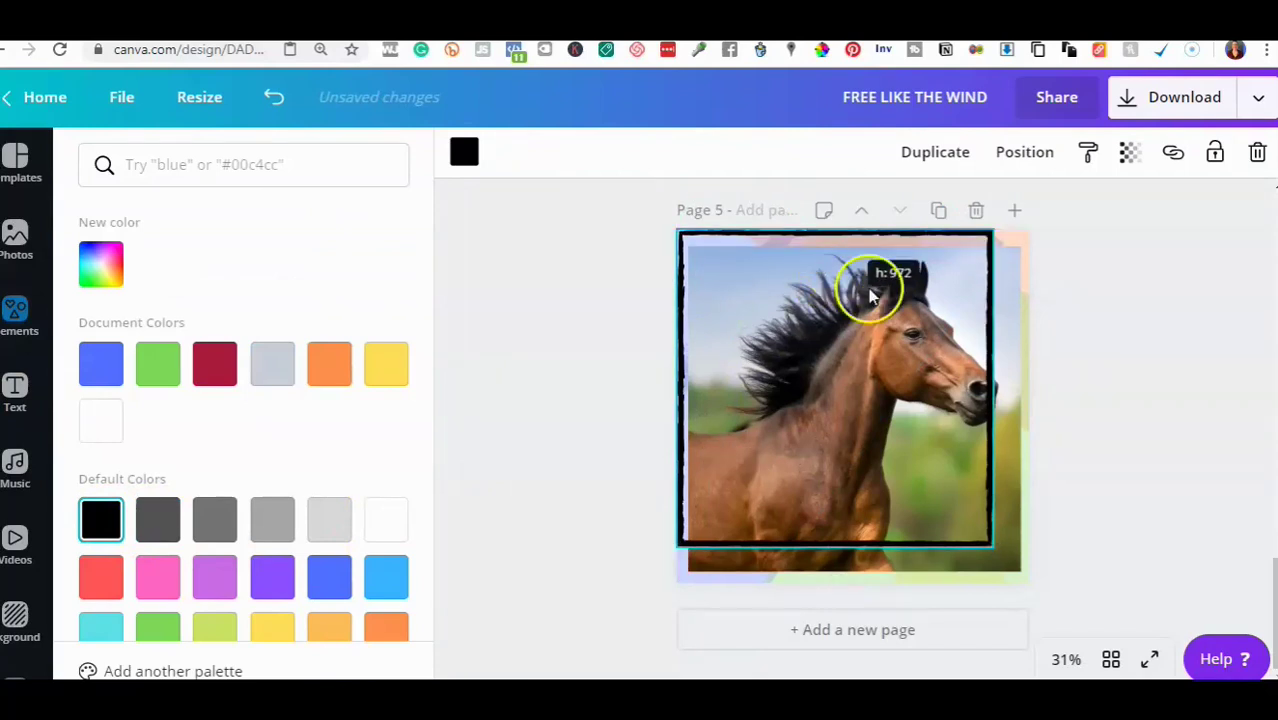
left_click_drag(1010, 395, 1038, 388)
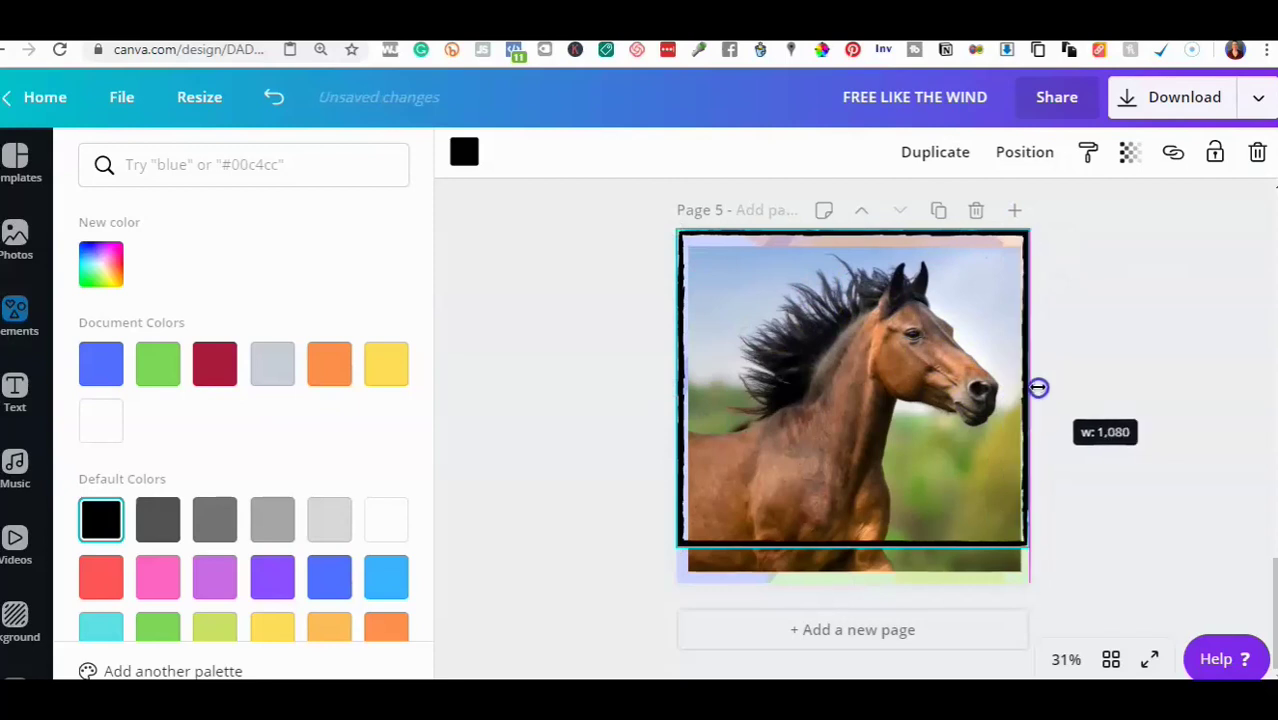
left_click_drag(850, 545, 862, 580)
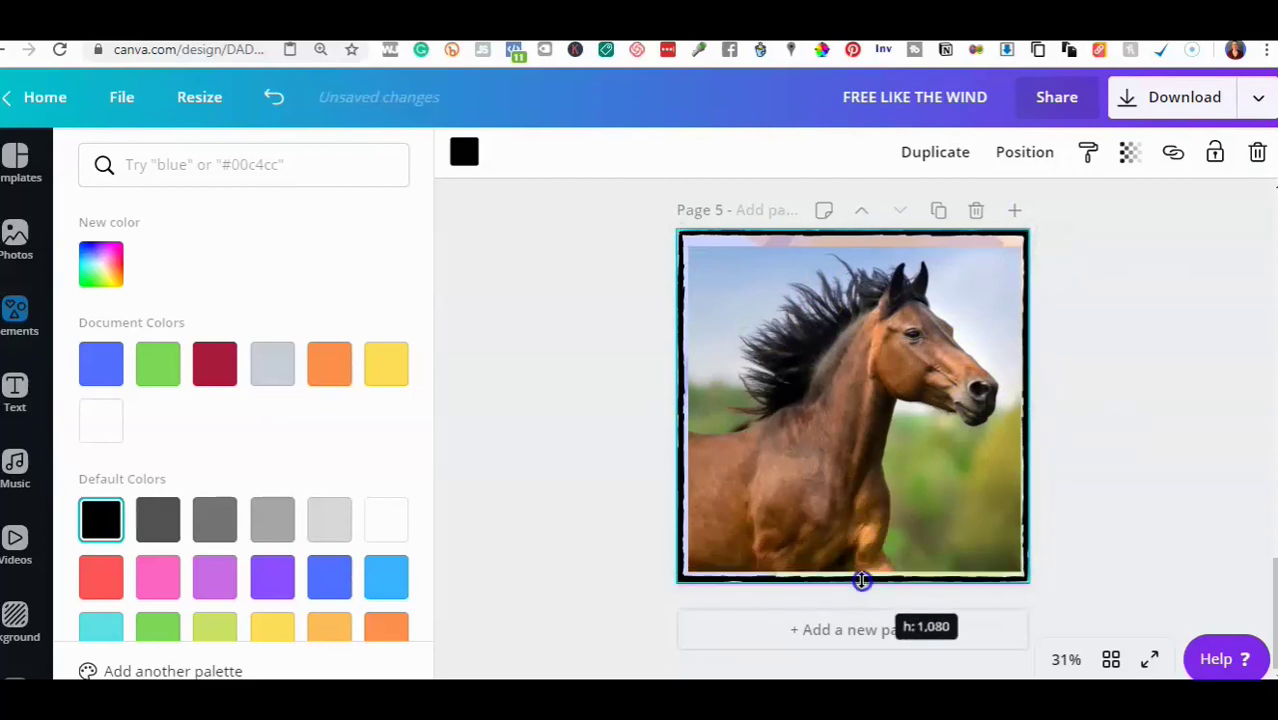
left_click(776, 408)
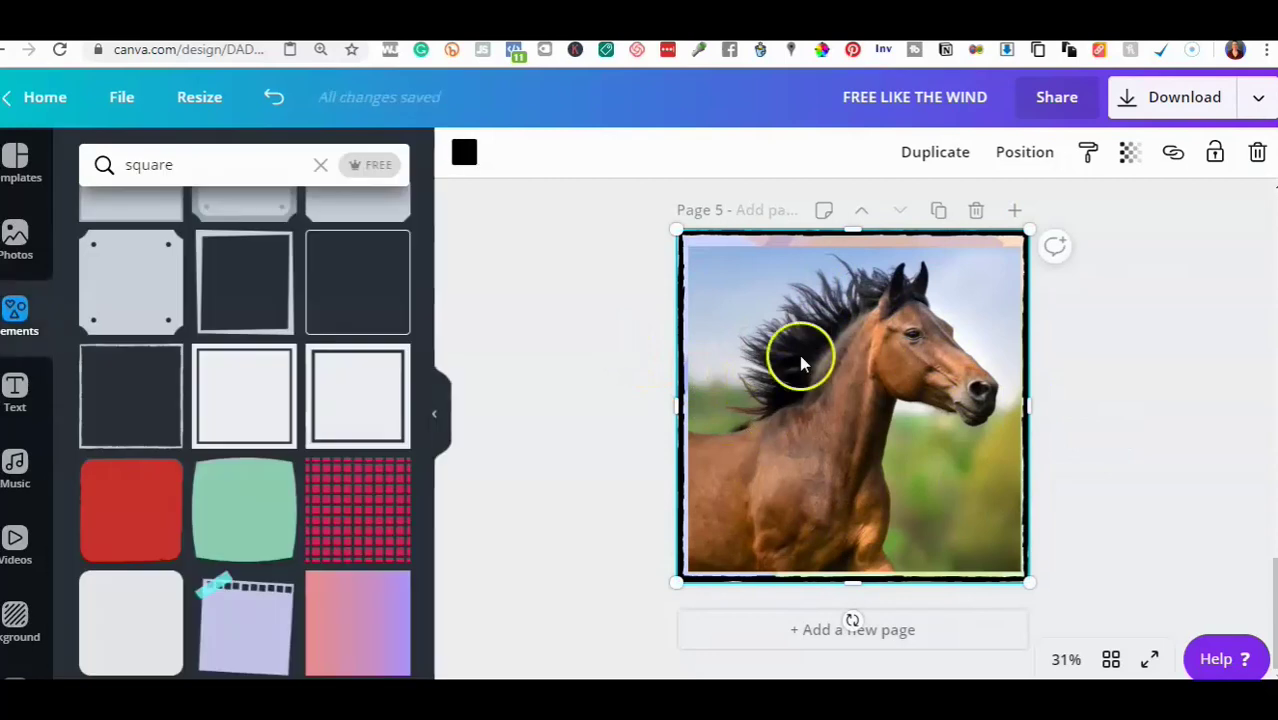
left_click(1187, 465)
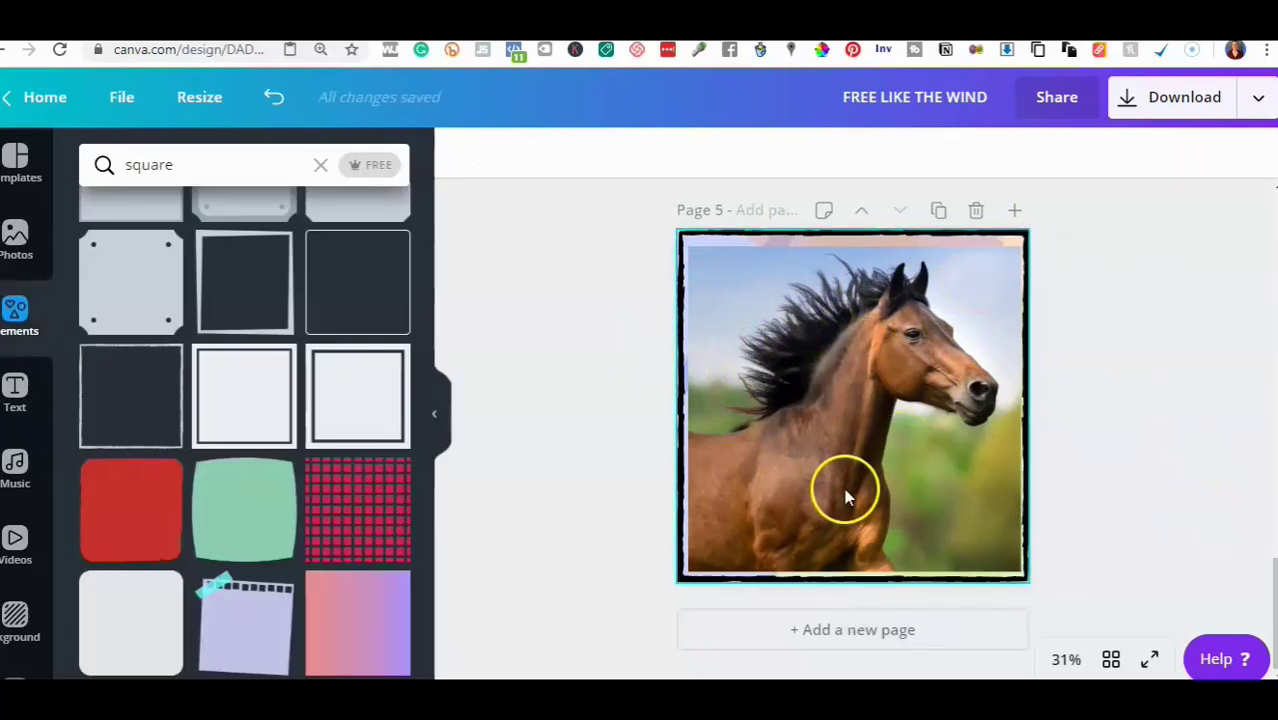
Review the post variations from page 5 back up to page 1.
scroll(845, 494, "up", 2)
scroll(845, 494, "up", 3)
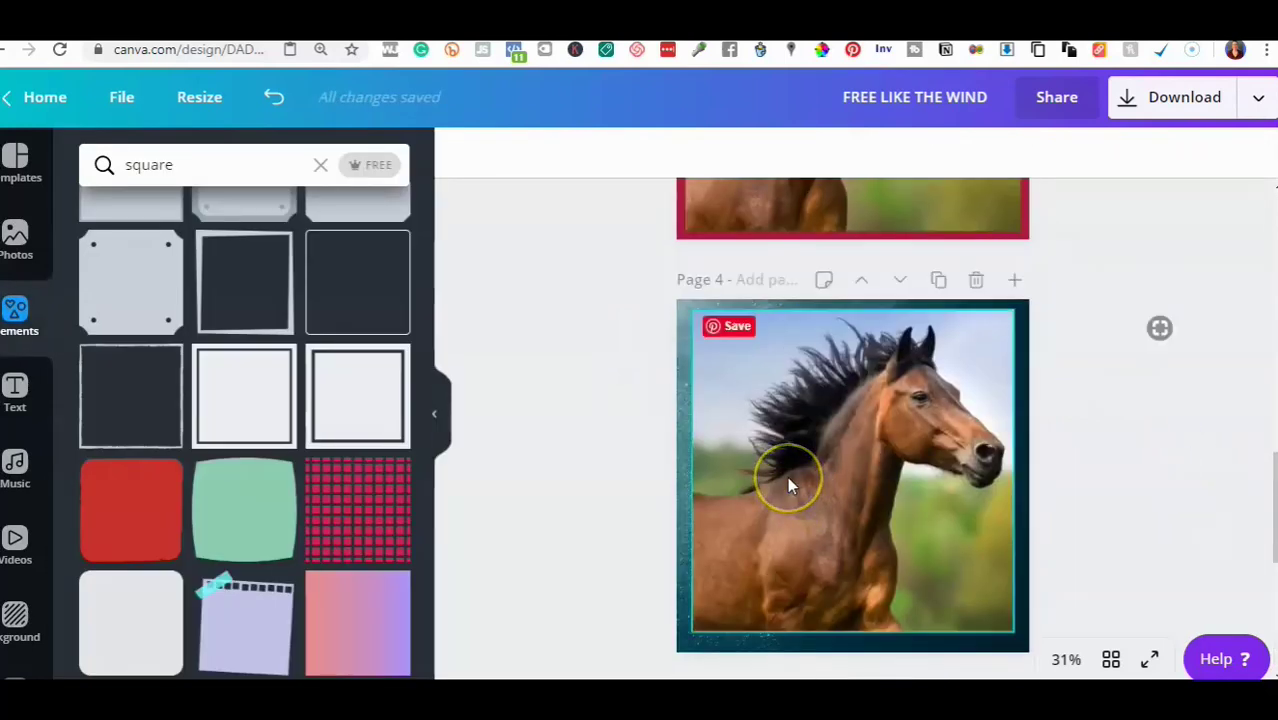
scroll(787, 486, "up", 5)
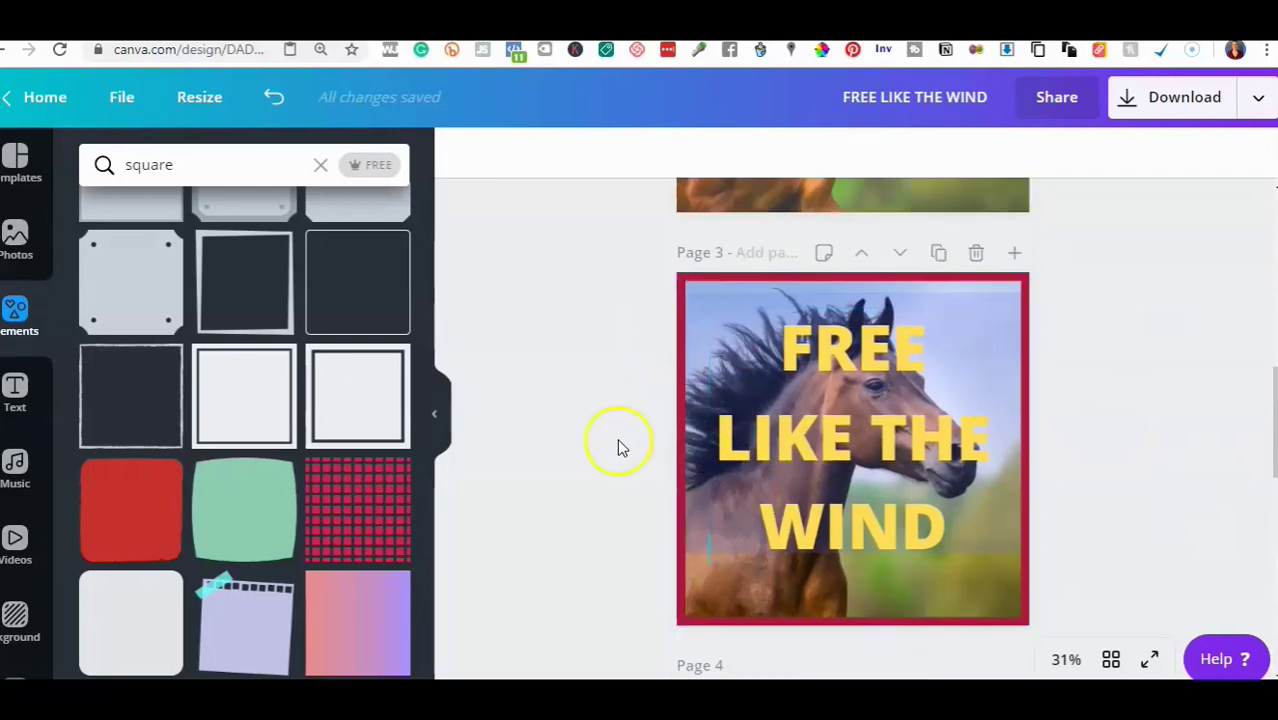
scroll(645, 450, "up", 10)
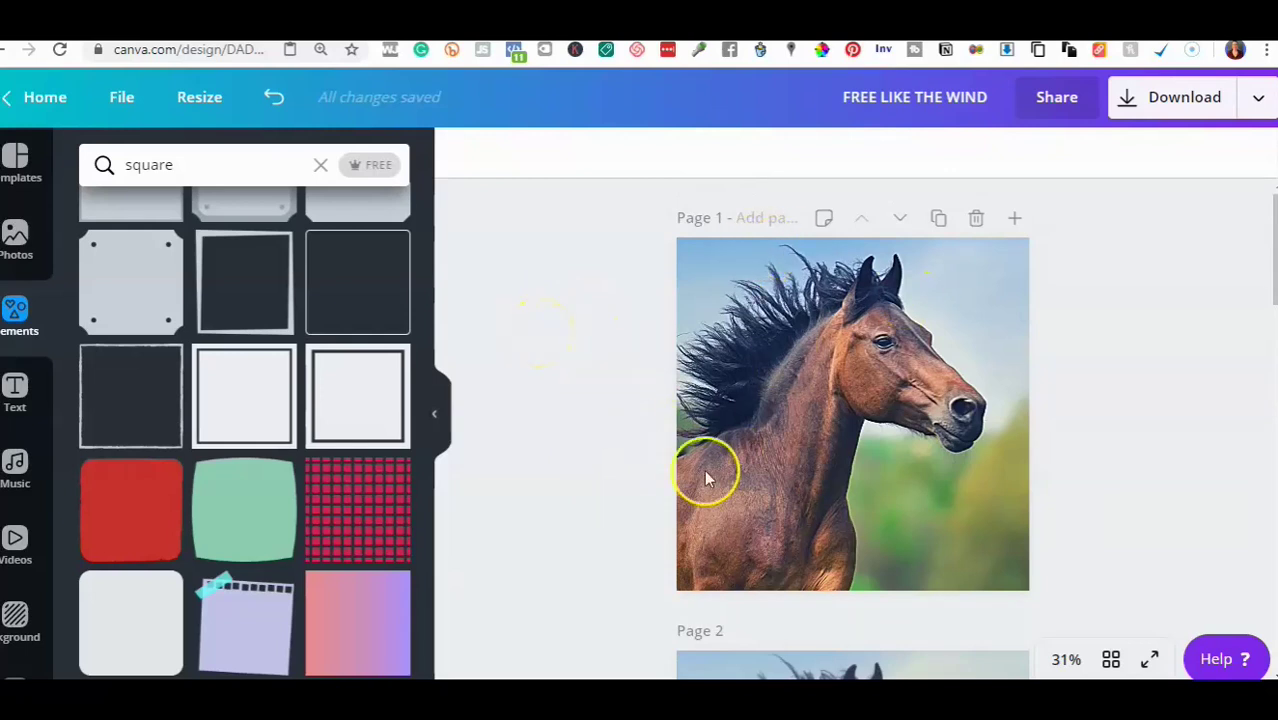
left_click(1125, 447)
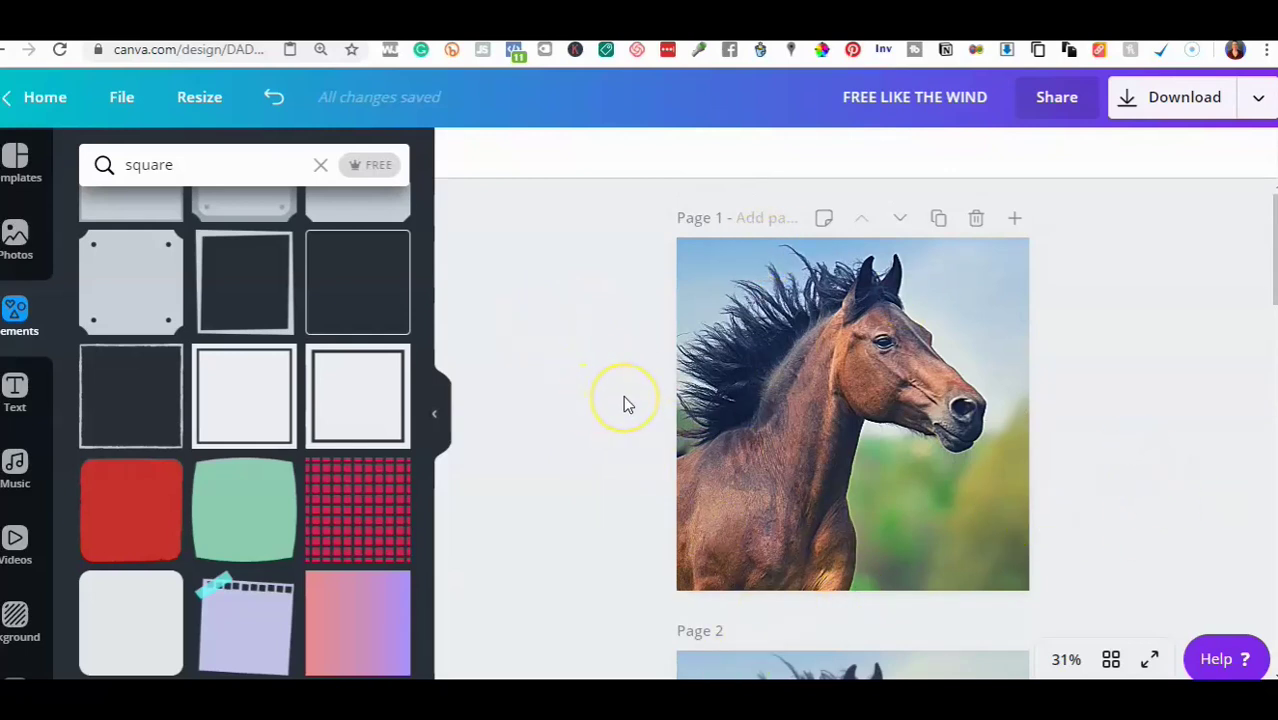